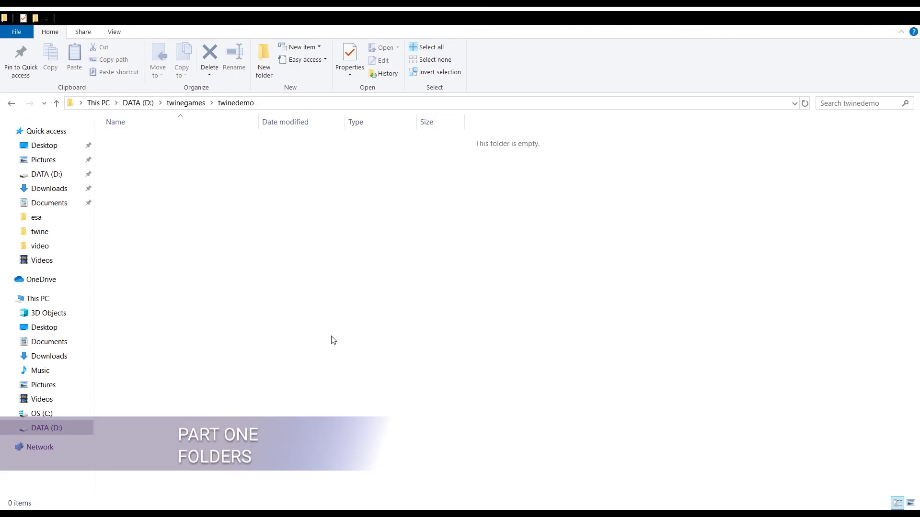
# Create three subfolders named image, video and sound inside the twinedemo folder.
pyautogui.hotkey('ctrl', 'shift', 'n')
pyautogui.write('image')
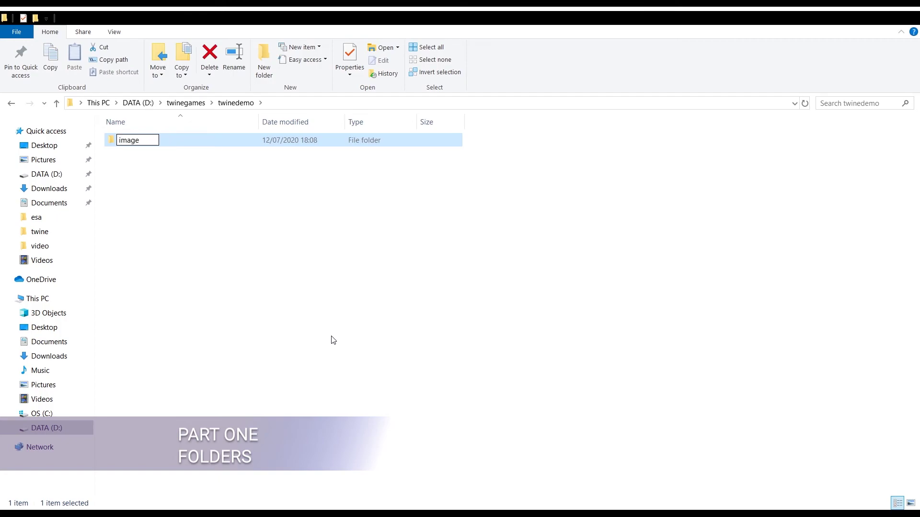
pyautogui.press('Return')
pyautogui.click(230, 236)
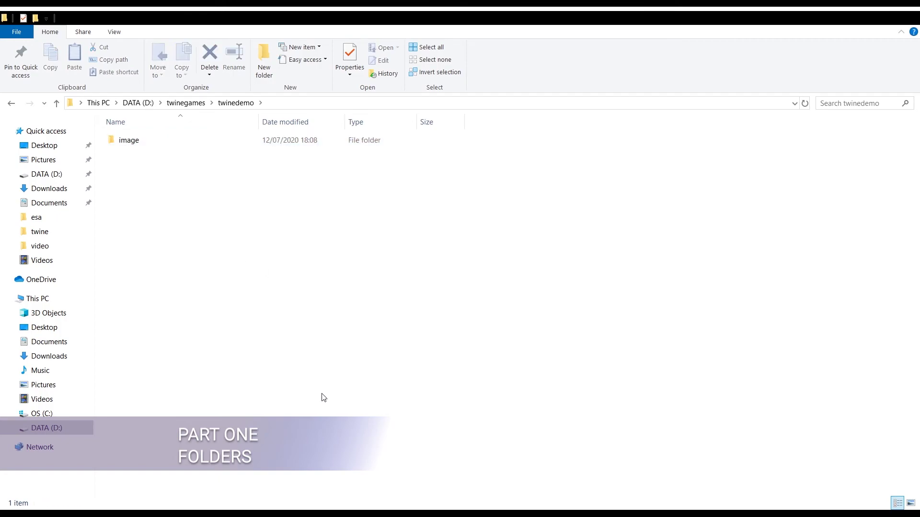
pyautogui.hotkey('ctrl', 'shift', 'n')
pyautogui.write('video')
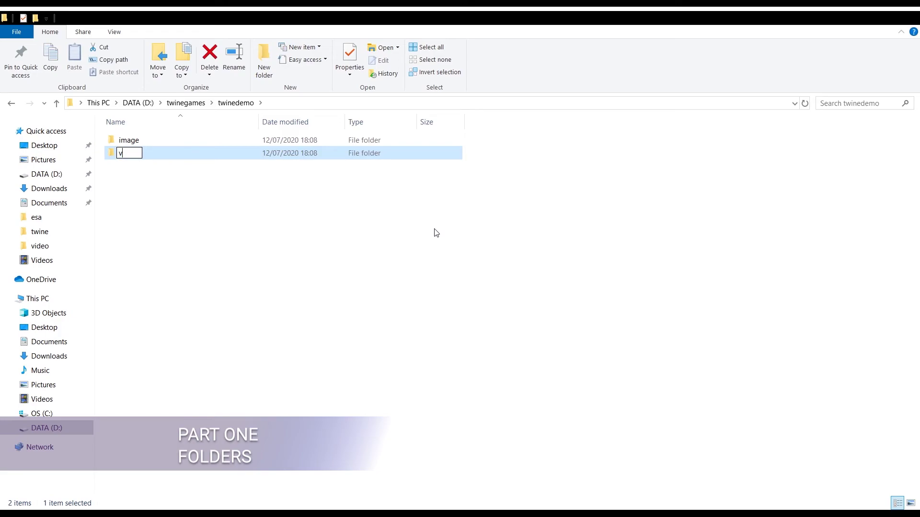
pyautogui.press('Return')
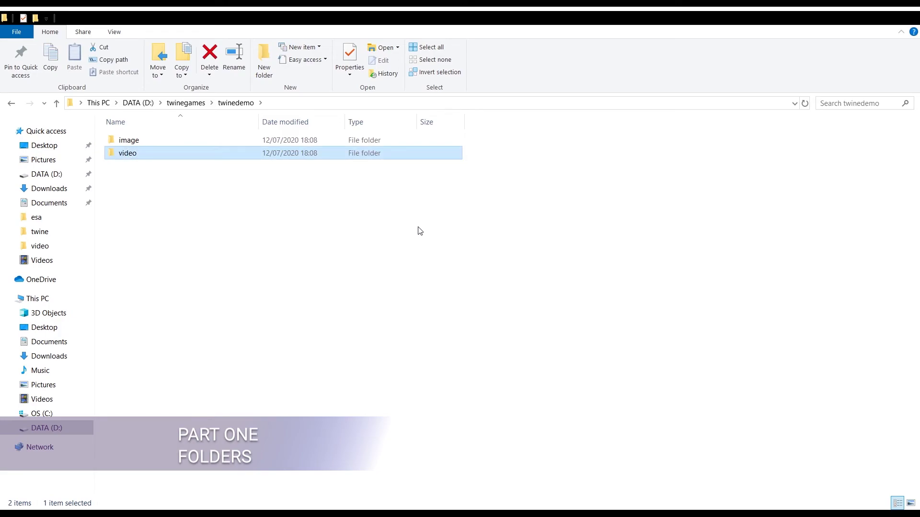
pyautogui.click(317, 213)
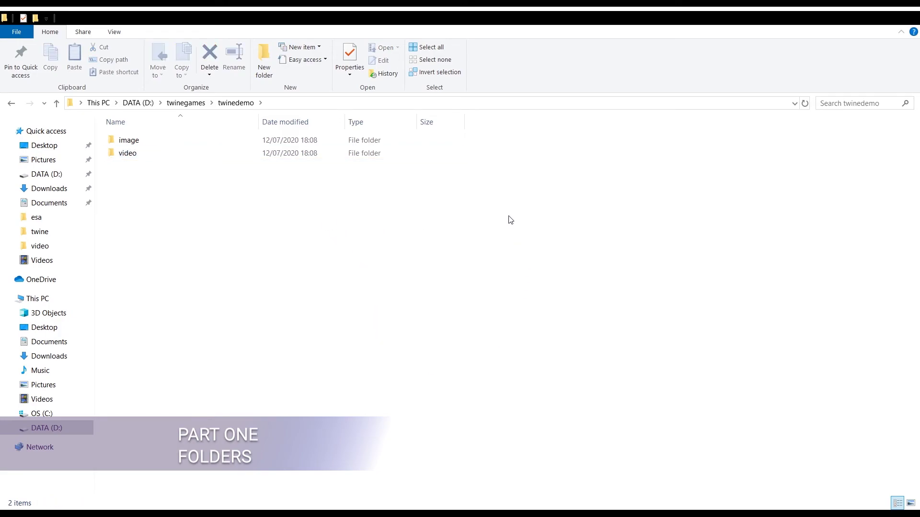
pyautogui.hotkey('ctrl', 'shift', 'n')
pyautogui.write('sound')
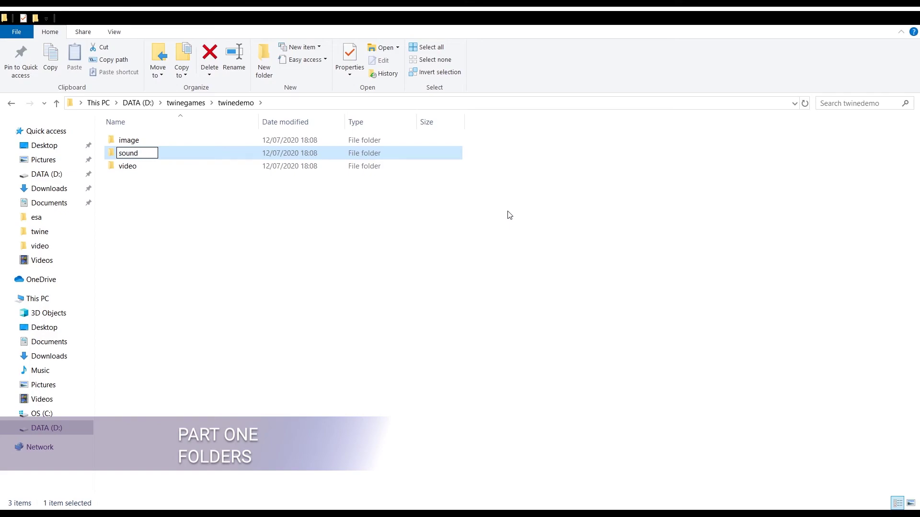
pyautogui.press('Return')
# Look over the new image, sound and video subfolders and the parent twinegames folder, returning to twinedemo.
pyautogui.click(175, 144)
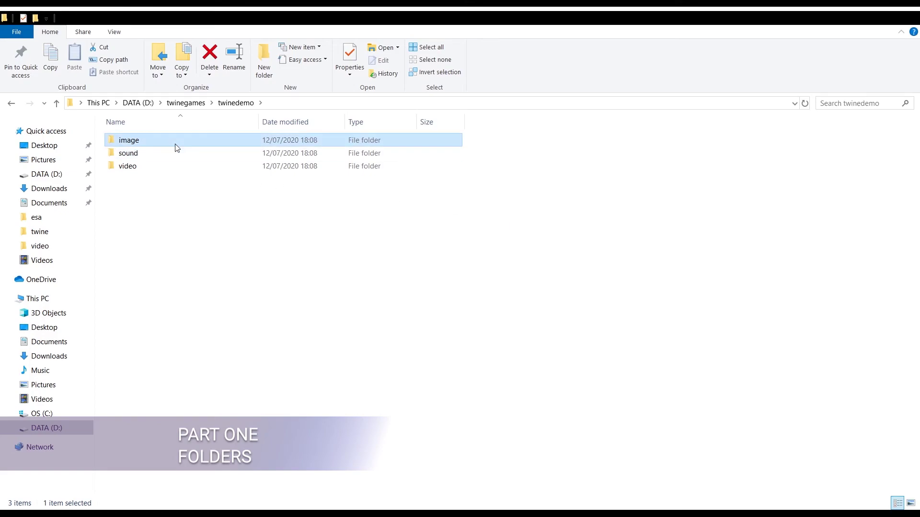
pyautogui.click(187, 152)
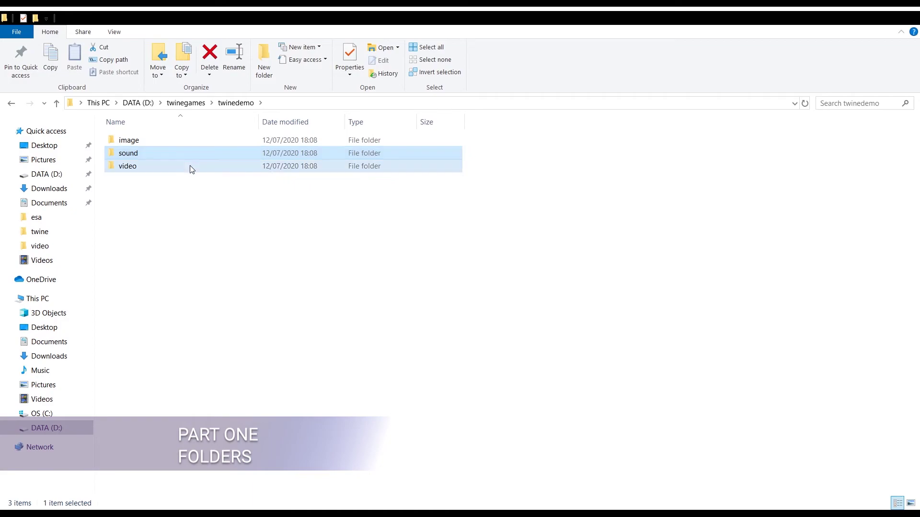
pyautogui.click(190, 165)
pyautogui.click(188, 202)
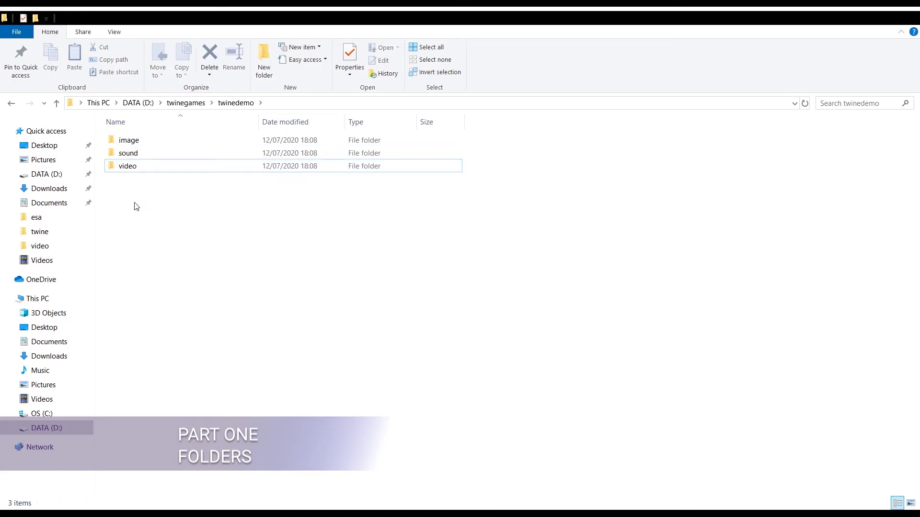
pyautogui.moveTo(135, 200); pyautogui.dragTo(292, 310)
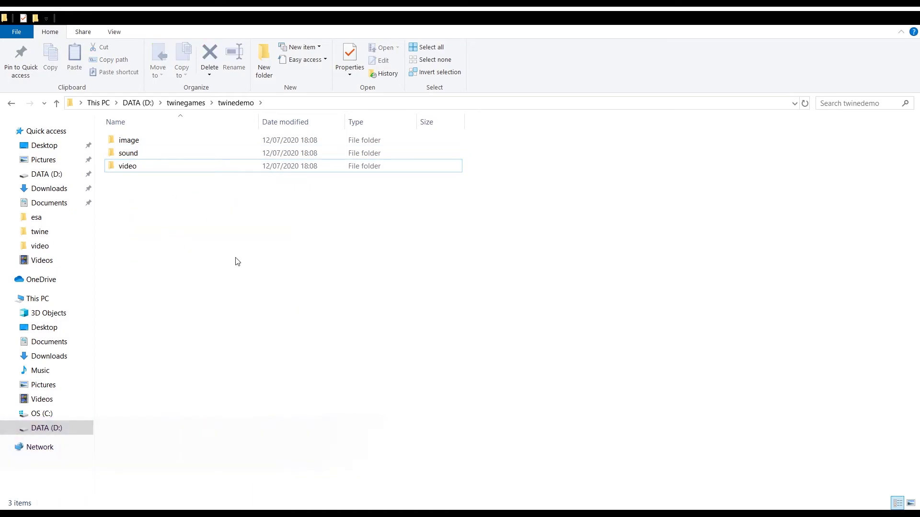
pyautogui.click(132, 171)
pyautogui.click(121, 202)
pyautogui.moveTo(126, 204); pyautogui.dragTo(207, 305)
pyautogui.moveTo(121, 237); pyautogui.dragTo(211, 195)
pyautogui.click(199, 106)
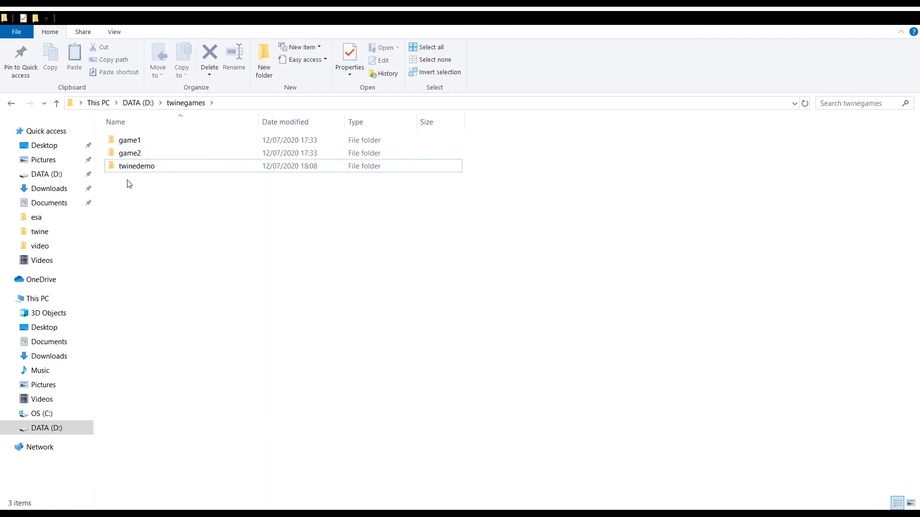
pyautogui.doubleClick(140, 168)
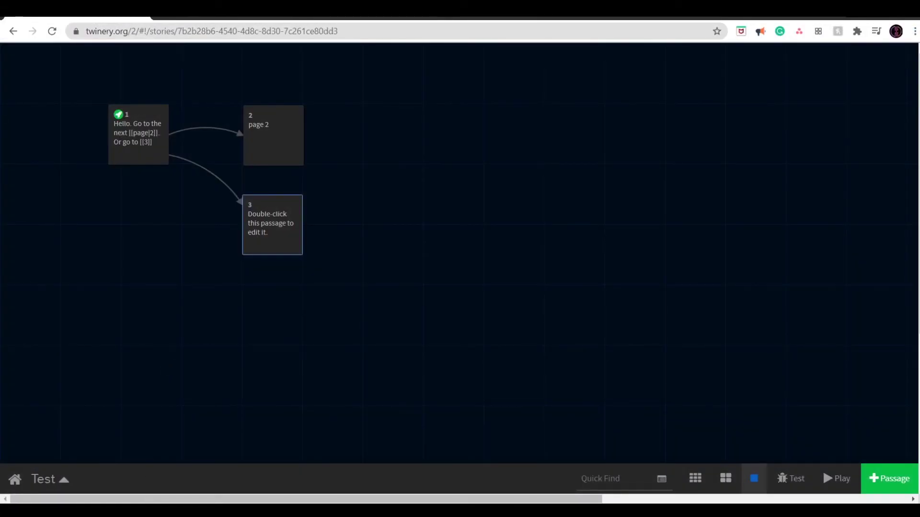
# Switch to Twine in the browser, leave the Test story and go to the twinery.org homepage.
pyautogui.click(17, 479)
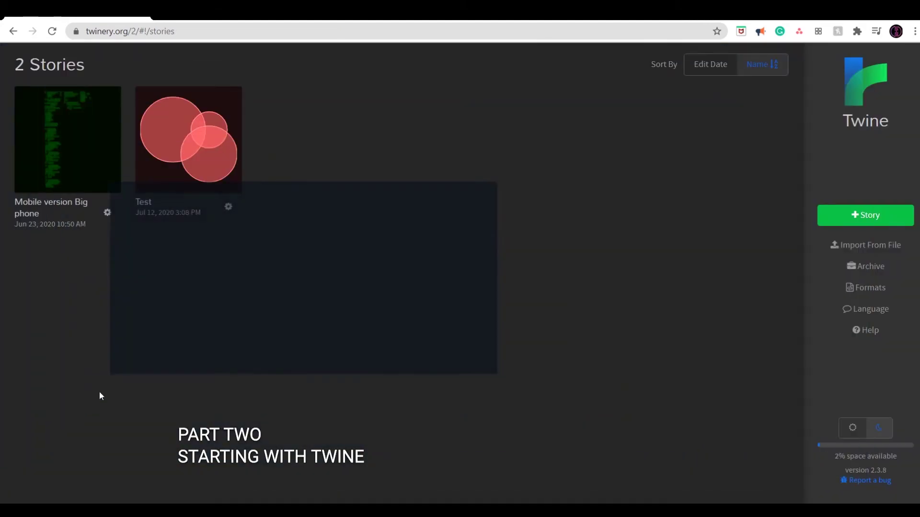
pyautogui.click(301, 35)
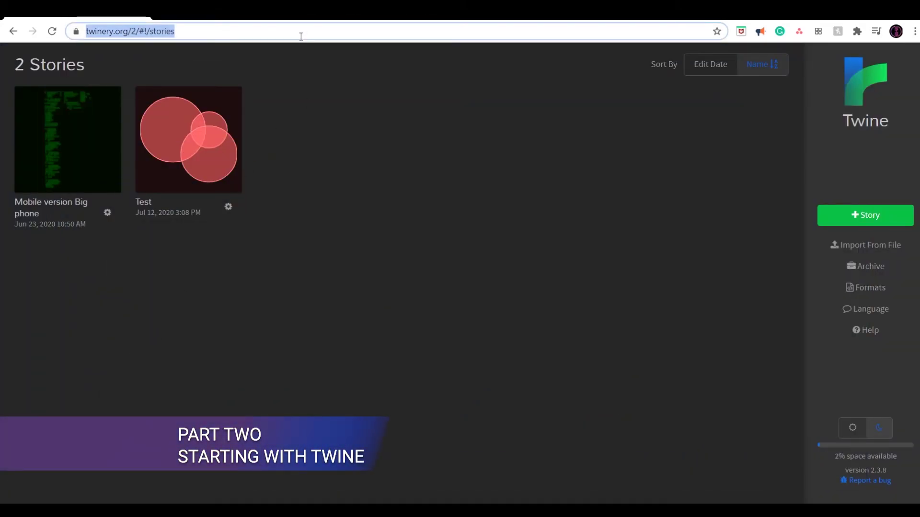
pyautogui.write('twinery.org')
pyautogui.press('Return')
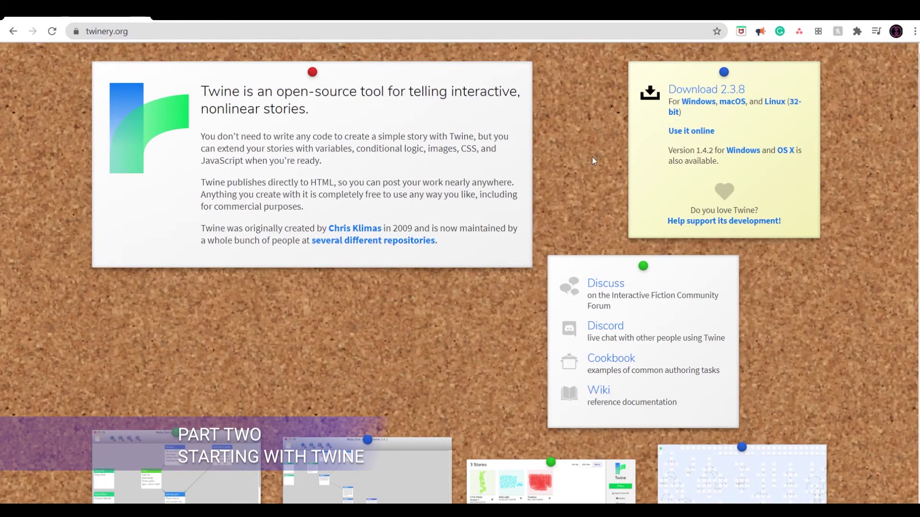
# Look through the Twine homepage and open the online version of Twine from it.
pyautogui.scroll(-10, 460, 273)
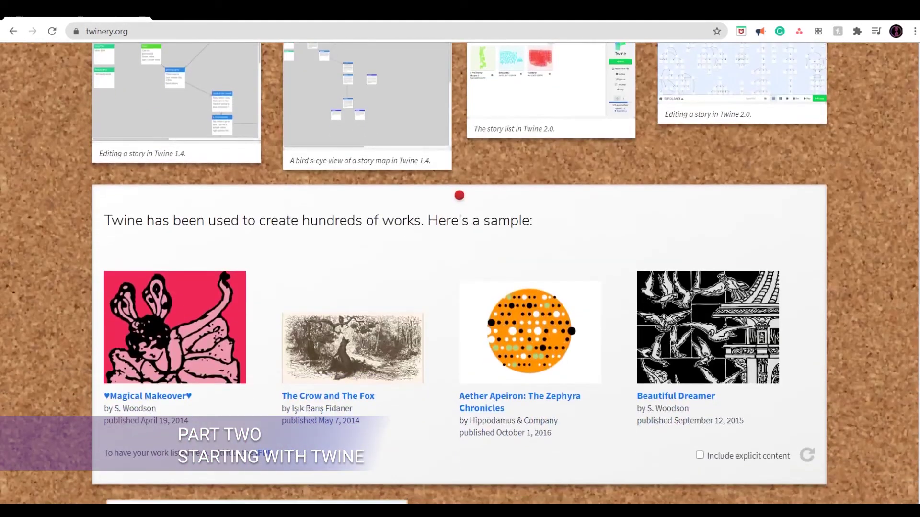
pyautogui.scroll(-13, 460, 273)
pyautogui.scroll(6, 460, 273)
pyautogui.scroll(-3, 460, 274)
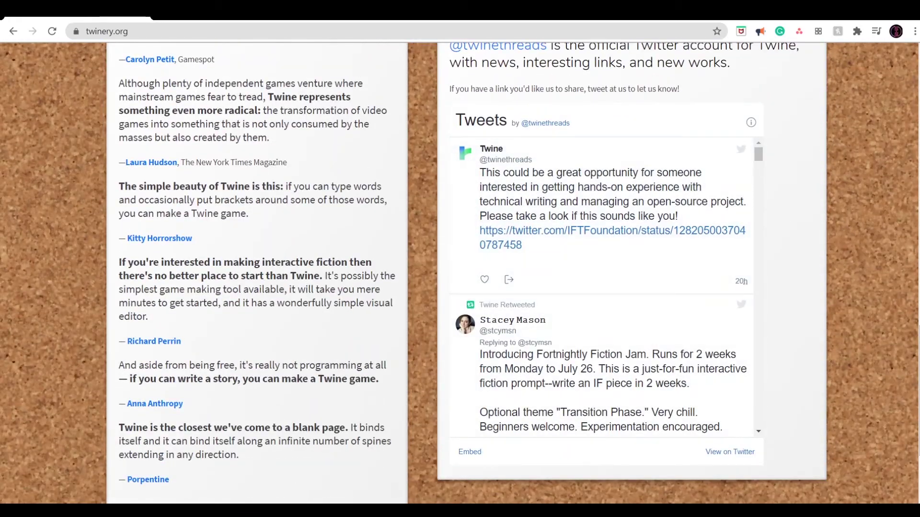
pyautogui.scroll(20, 460, 273)
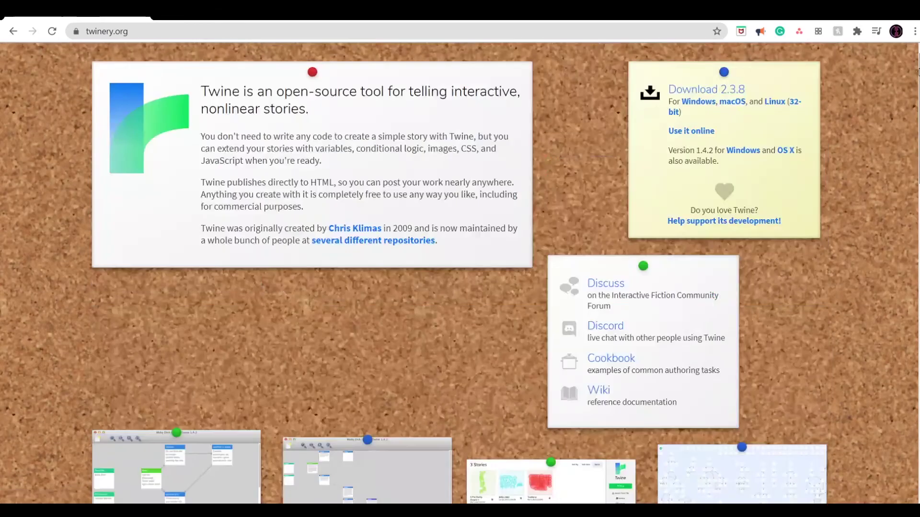
pyautogui.click(682, 132)
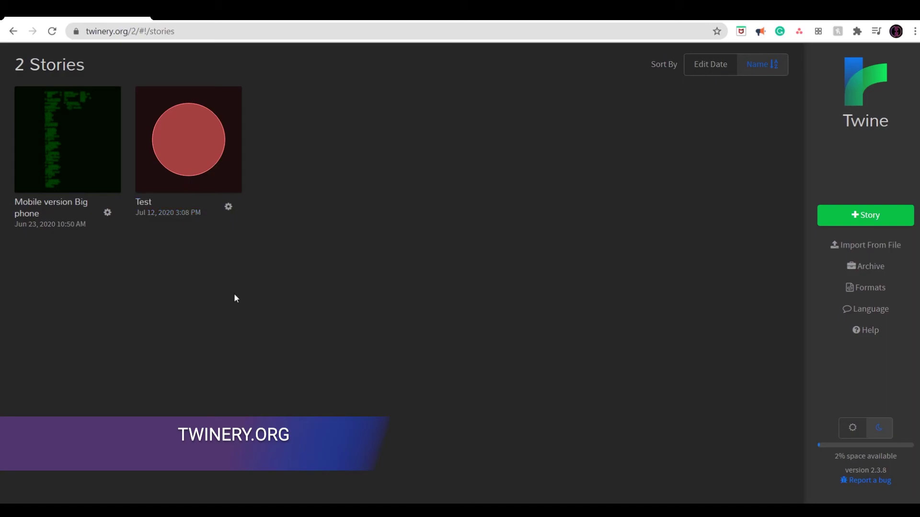
pyautogui.click(13, 31)
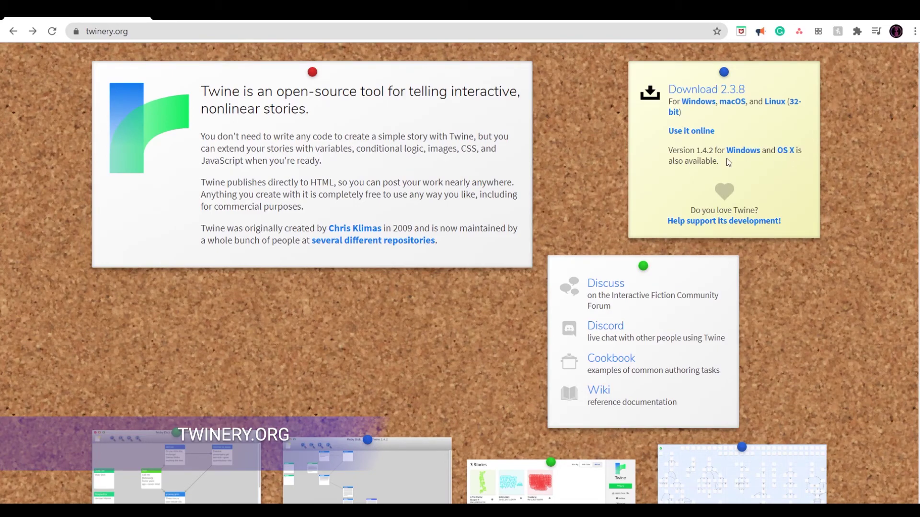
pyautogui.click(691, 132)
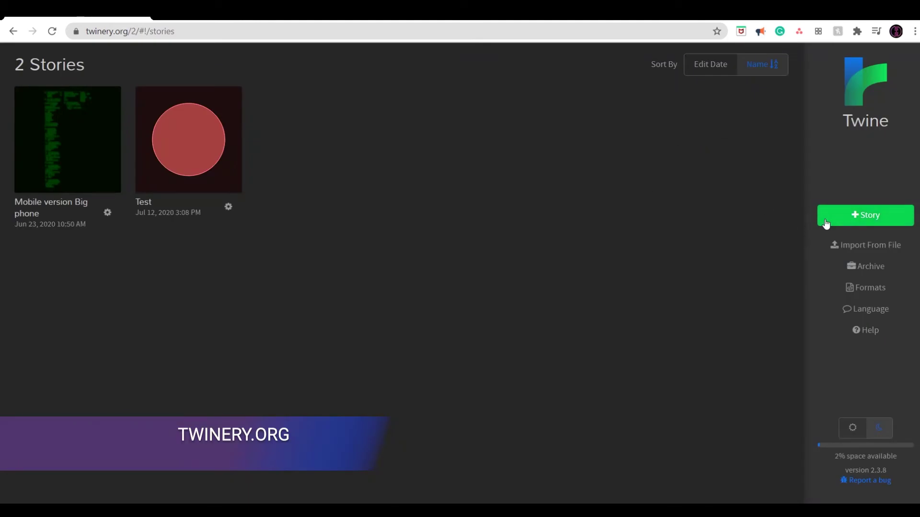
# Create a new story named twinedemo.
pyautogui.click(855, 216)
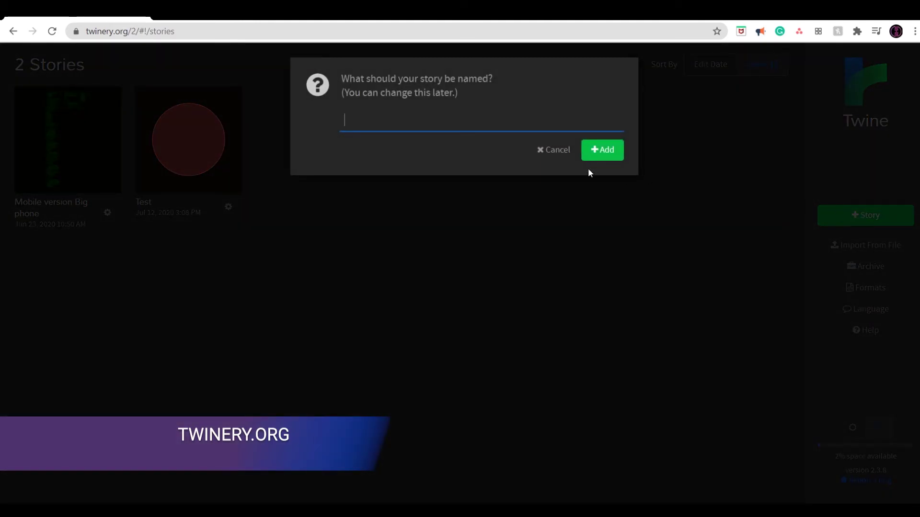
pyautogui.press('BackSpace')
pyautogui.write('twinedempo')
pyautogui.press('BackSpace')
pyautogui.press('BackSpace')
pyautogui.click(600, 150)
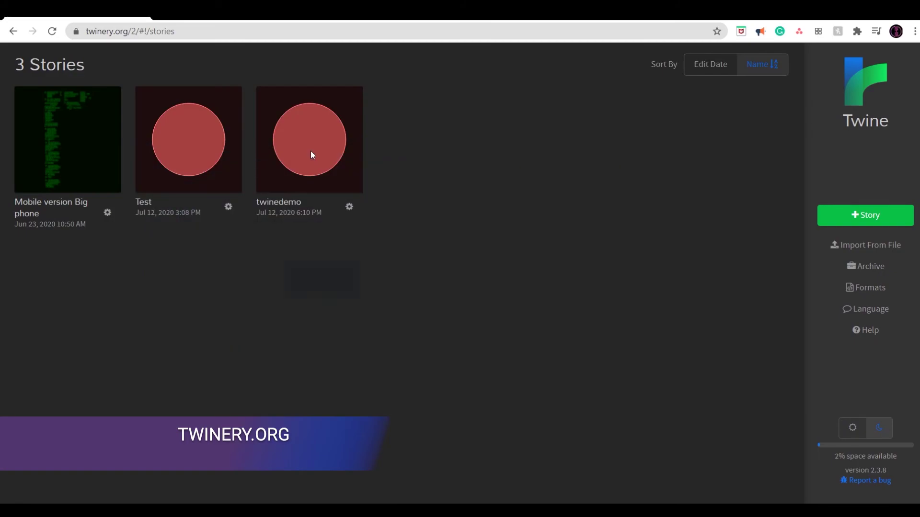
# Open the twinedemo story and reposition its untitled passage near the top of the story map.
pyautogui.click(311, 152)
pyautogui.moveTo(458, 240); pyautogui.dragTo(337, 140)
pyautogui.moveTo(338, 140)
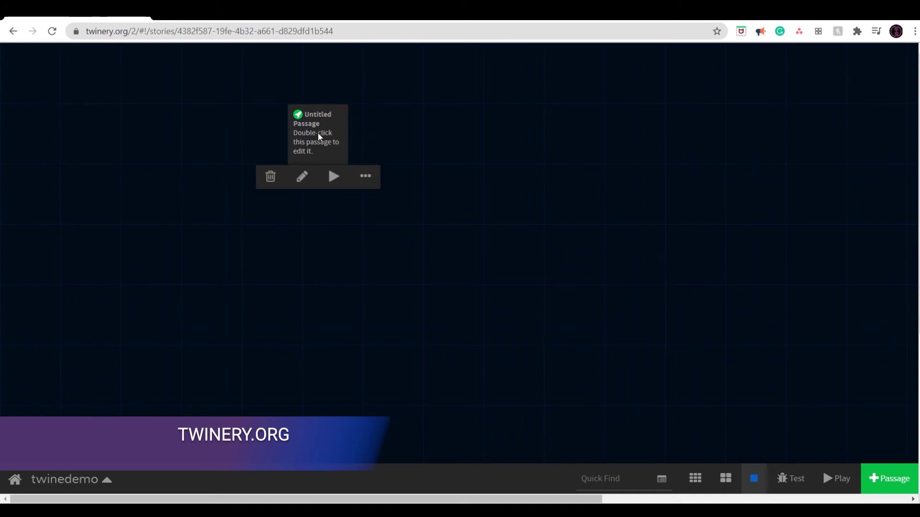
# View the untitled passage in its editor, close it and move the passage further left on the story map.
pyautogui.doubleClick(319, 137)
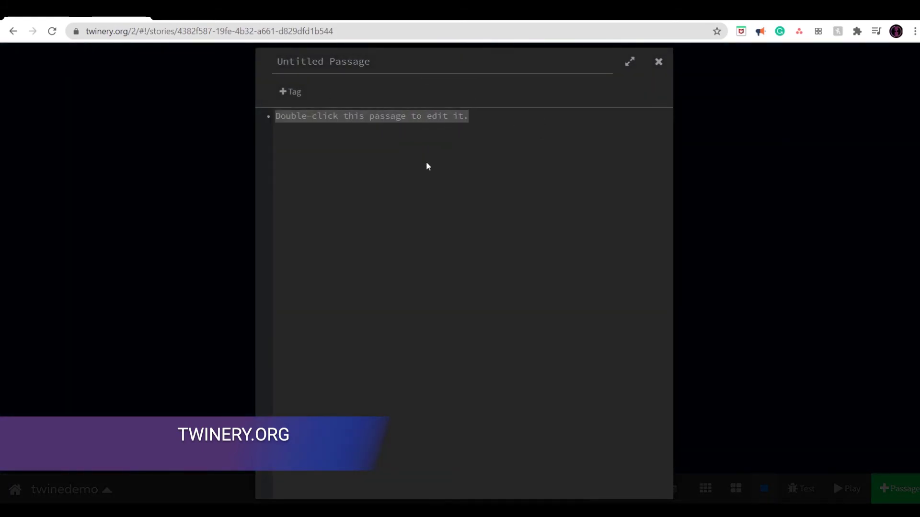
pyautogui.click(658, 63)
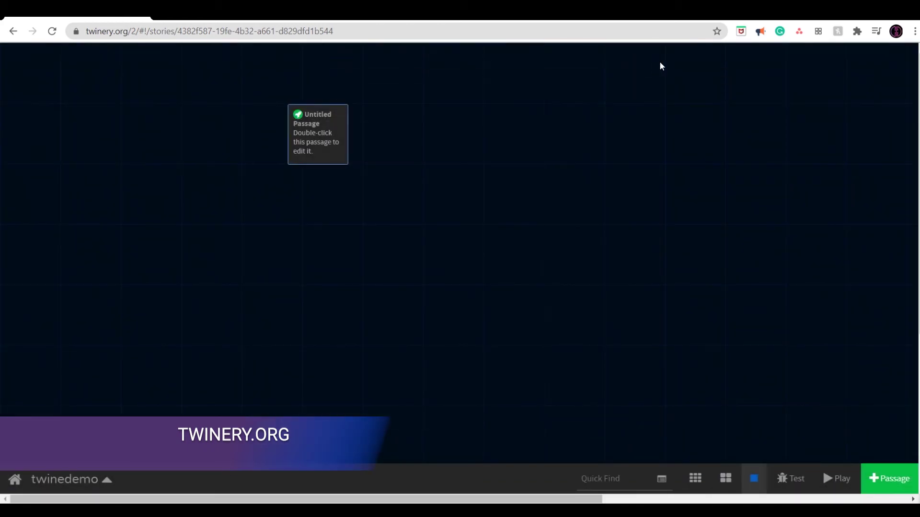
pyautogui.moveTo(308, 148); pyautogui.dragTo(215, 152)
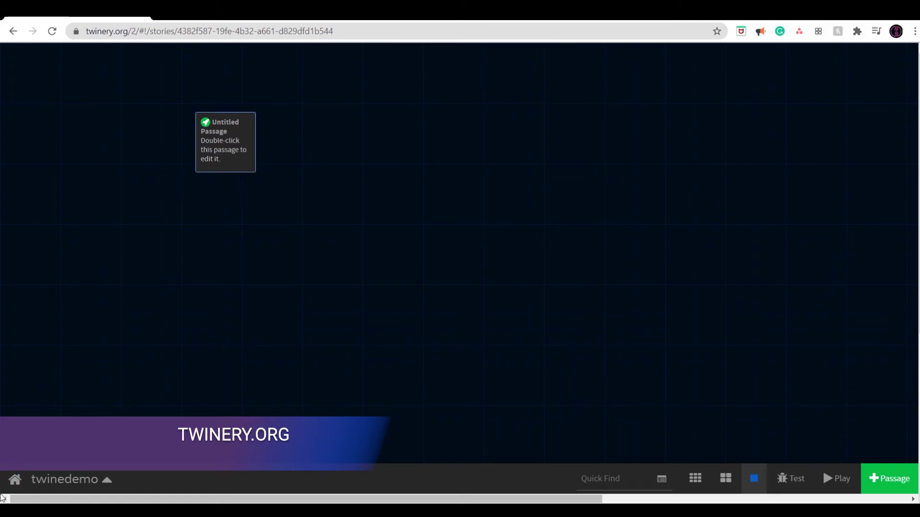
# Return to the story list and try the light theme, switching back to the dark theme.
pyautogui.click(15, 481)
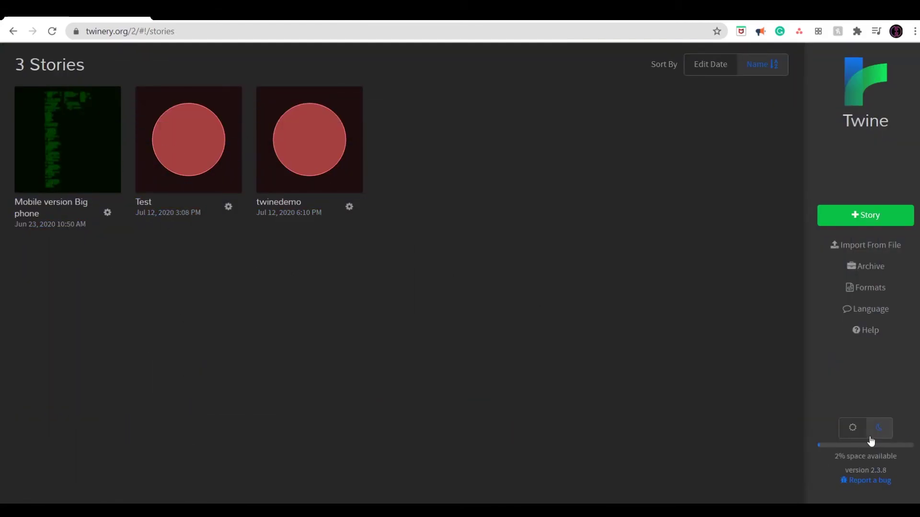
pyautogui.click(852, 430)
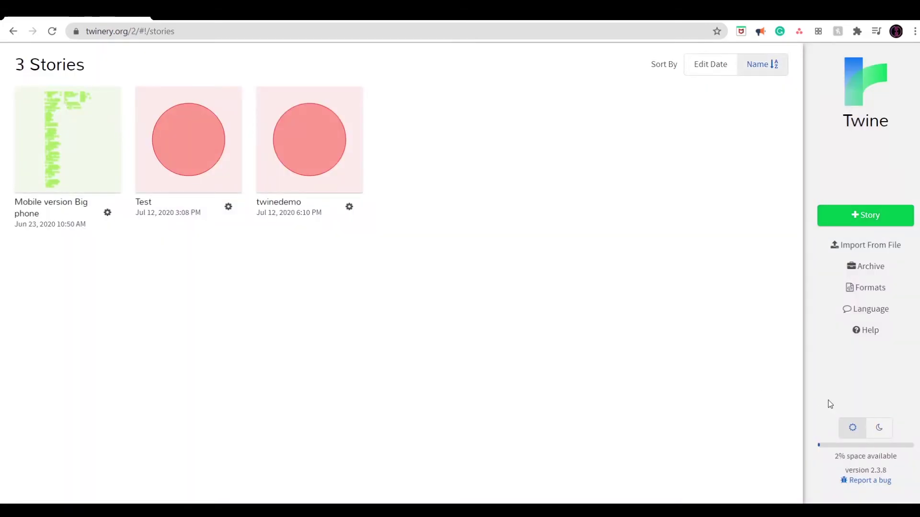
pyautogui.click(878, 427)
pyautogui.click(852, 428)
pyautogui.click(884, 431)
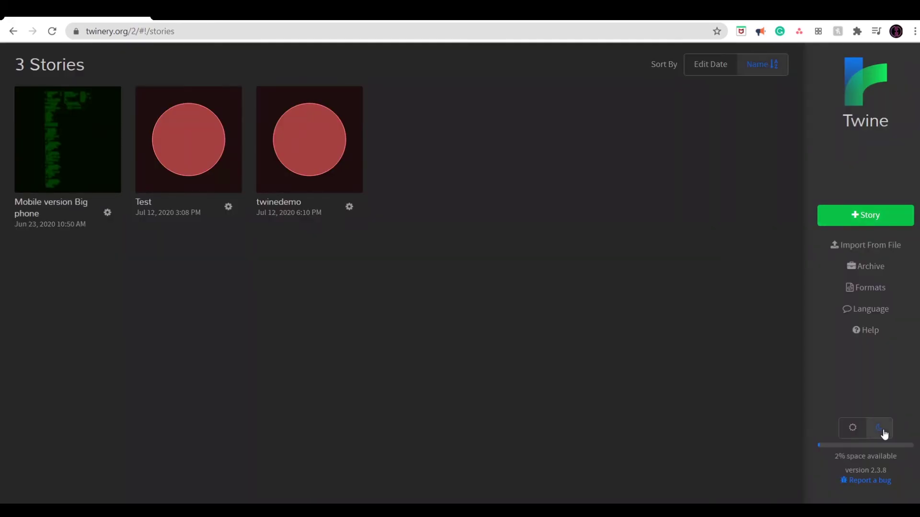
# Reopen the twinedemo story and move its untitled passage slightly to the right on the story map.
pyautogui.click(331, 142)
pyautogui.moveTo(218, 158); pyautogui.dragTo(277, 167)
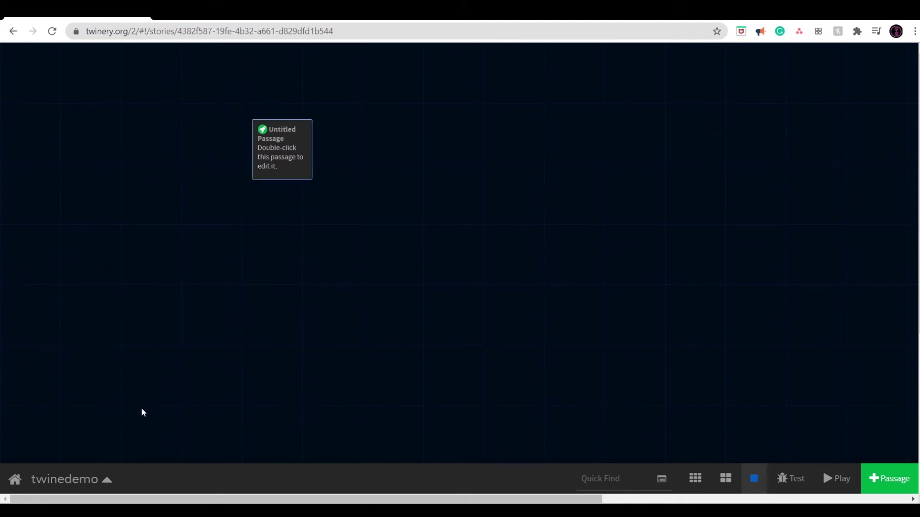
# Change the twinedemo story's format to SugarCube 2.31.1.
pyautogui.click(106, 481)
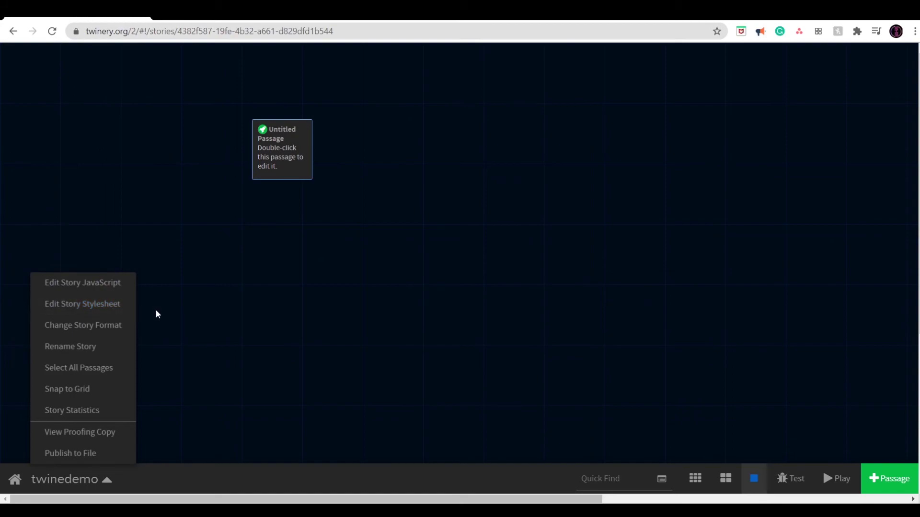
pyautogui.click(109, 327)
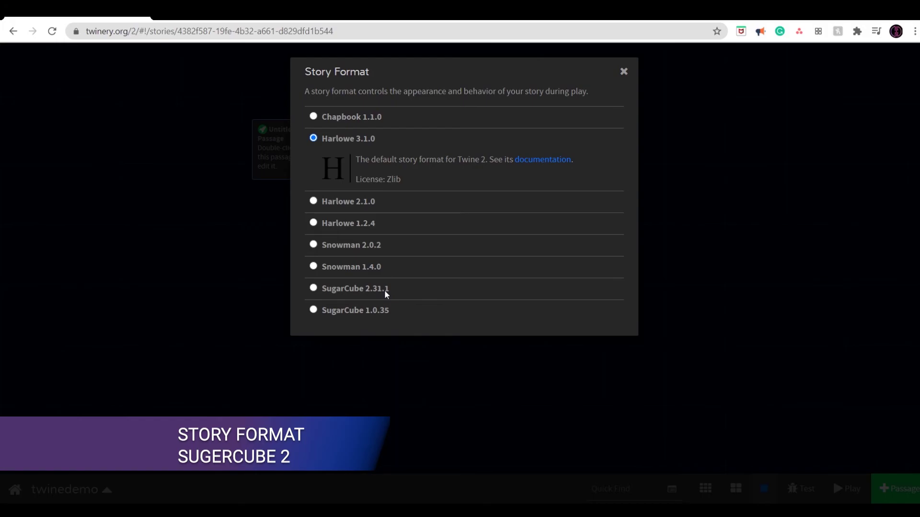
pyautogui.click(367, 292)
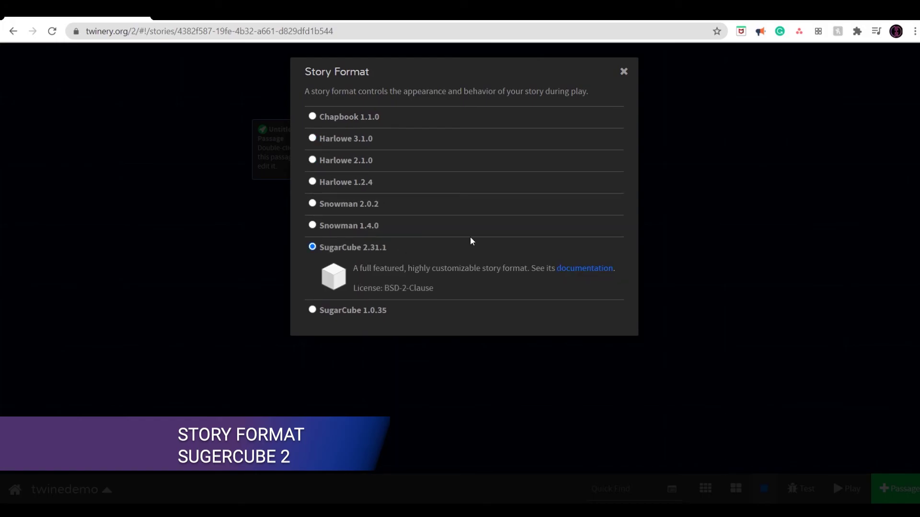
pyautogui.click(625, 73)
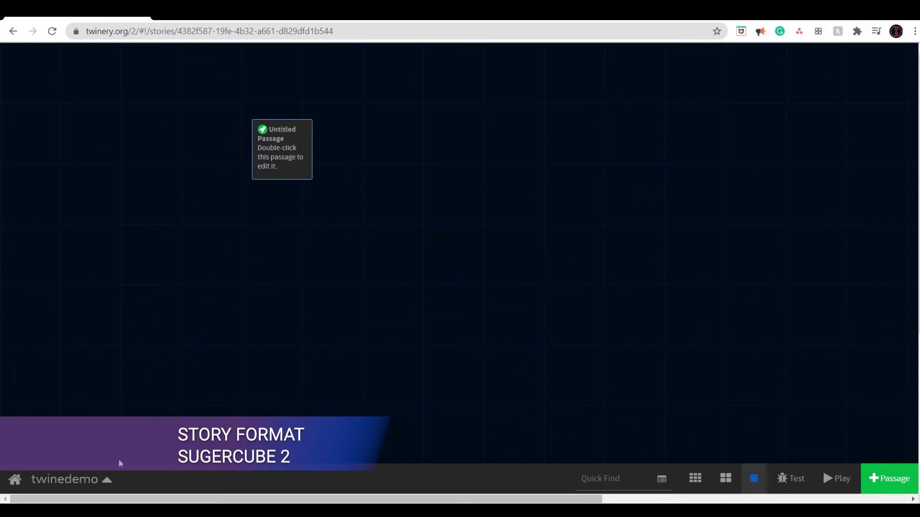
pyautogui.click(106, 482)
pyautogui.click(231, 246)
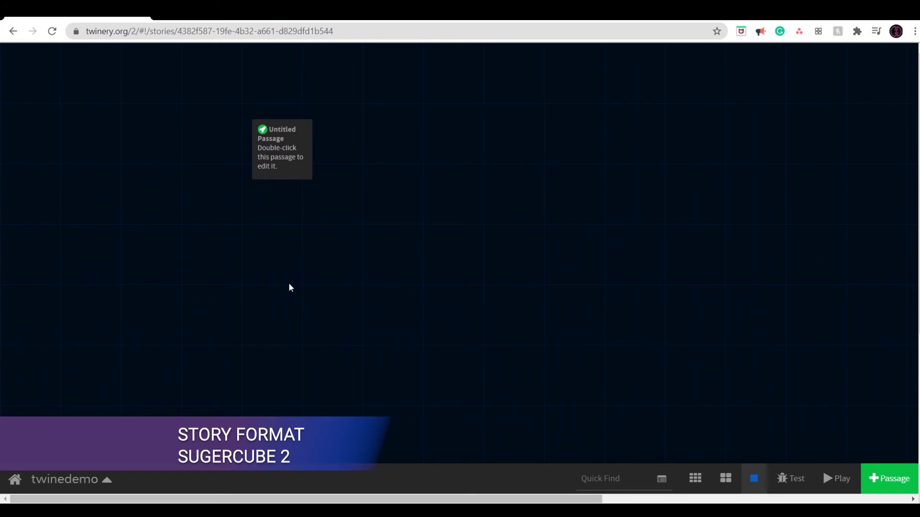
pyautogui.click(107, 478)
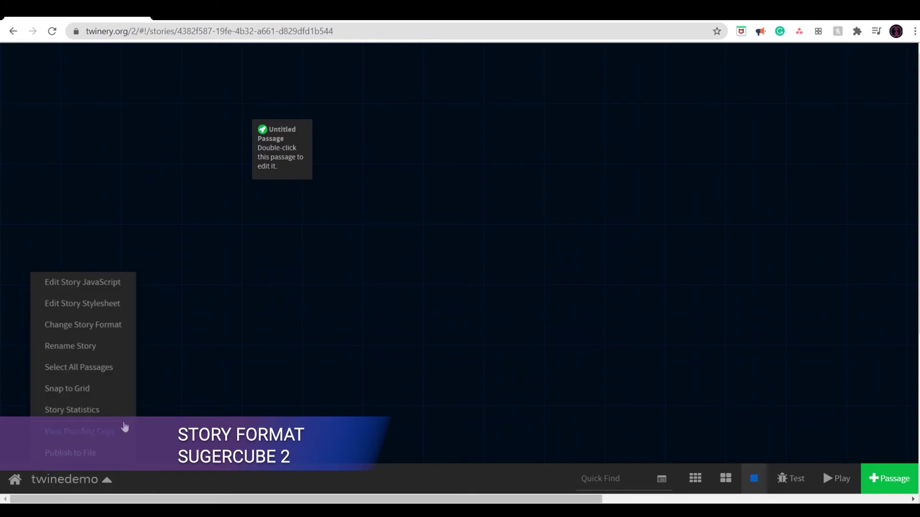
pyautogui.click(207, 315)
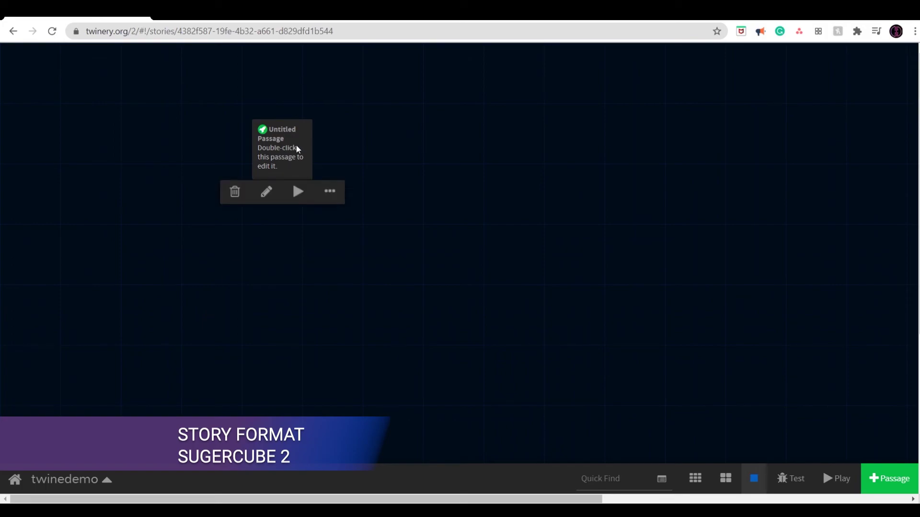
# Move the untitled passage further left on the story map and rename it A.
pyautogui.moveTo(283, 151); pyautogui.dragTo(184, 157)
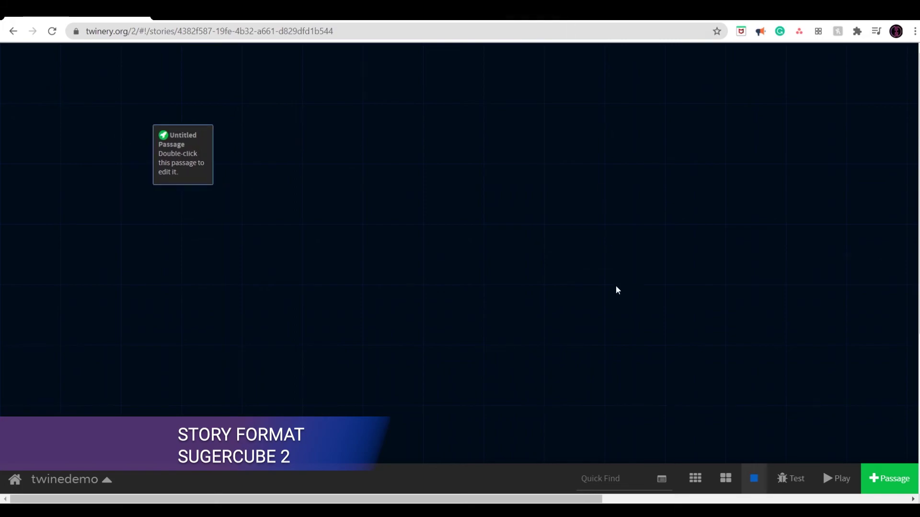
pyautogui.doubleClick(179, 160)
pyautogui.moveTo(399, 58); pyautogui.dragTo(239, 67)
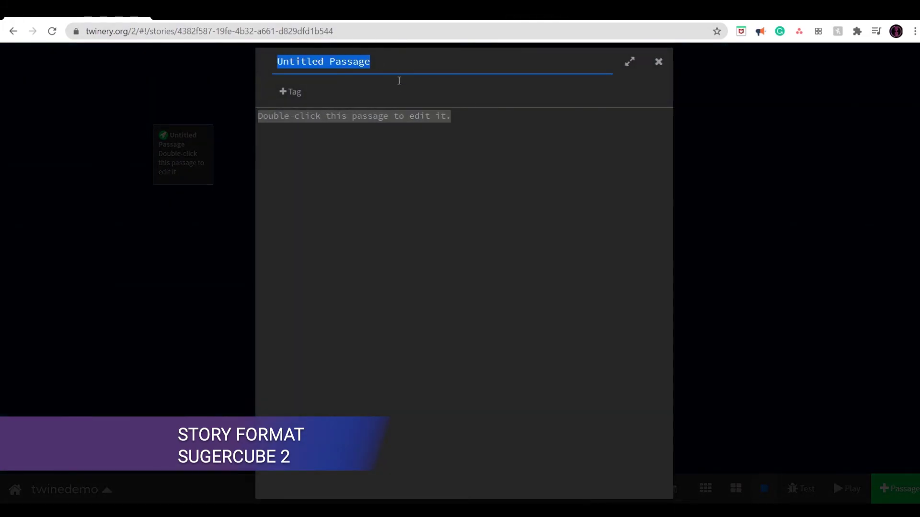
pyautogui.press('BackSpace')
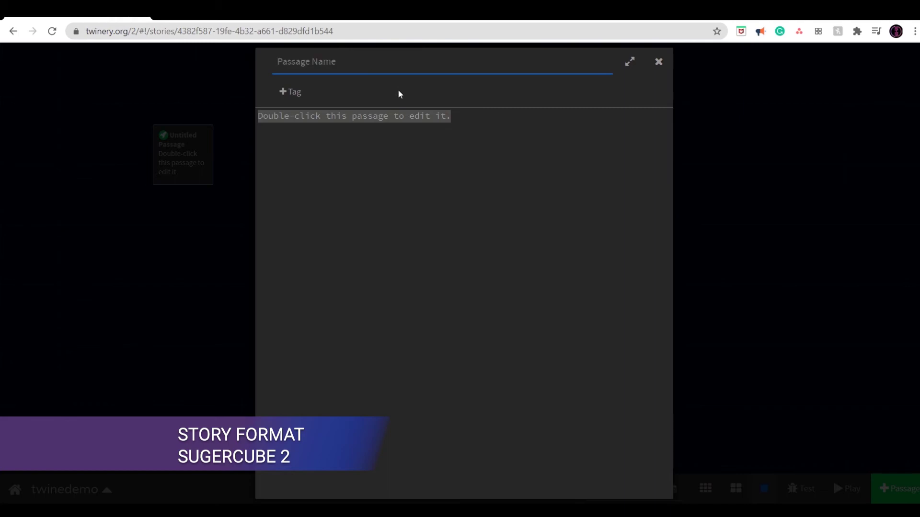
pyautogui.write('A')
# Replace passage A's body text with "Hello", close its editor and nudge the passage slightly right on the story map.
pyautogui.click(254, 96)
pyautogui.press('BackSpace')
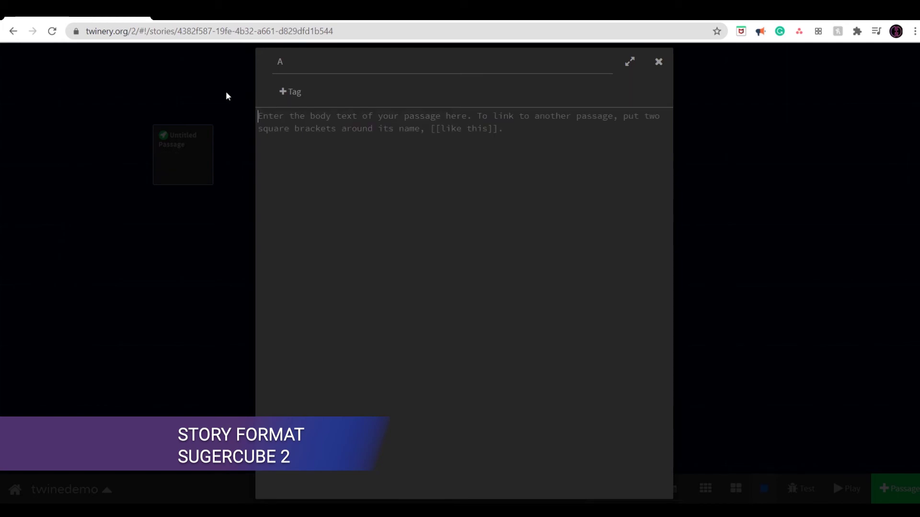
pyautogui.write('Hello')
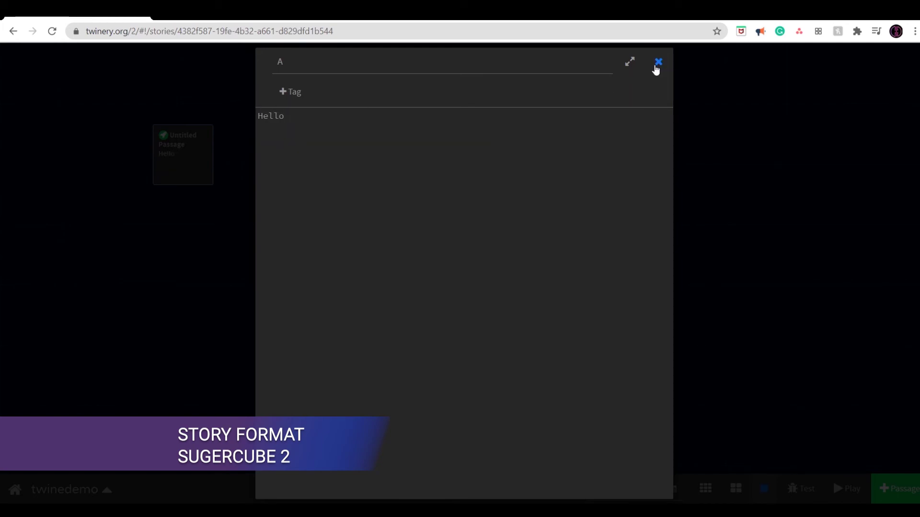
pyautogui.click(658, 63)
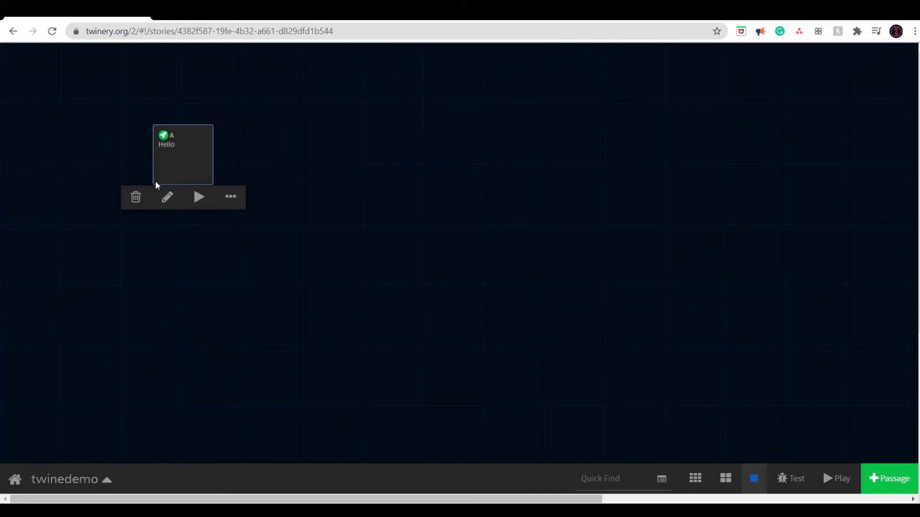
pyautogui.moveTo(175, 184); pyautogui.dragTo(181, 183)
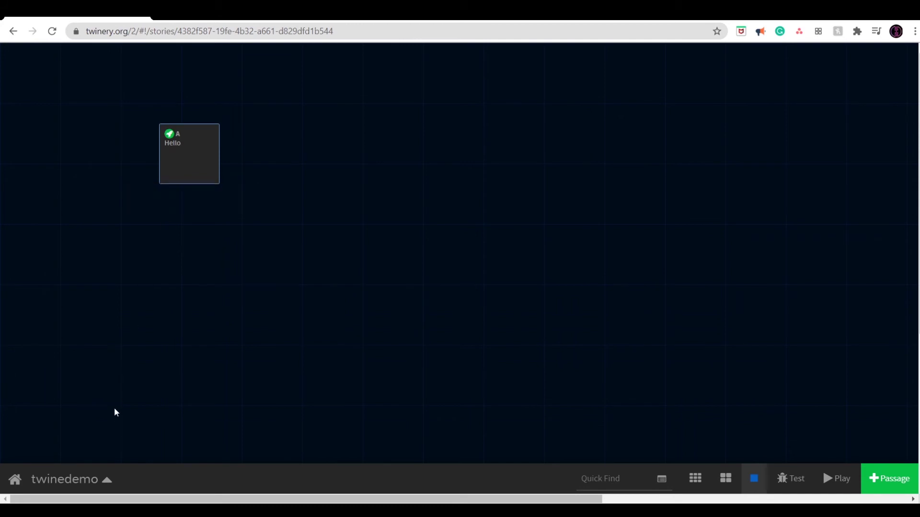
# Publish the twinedemo story as A.html in the twinegames/twinedemo folder and open the published file.
pyautogui.click(107, 480)
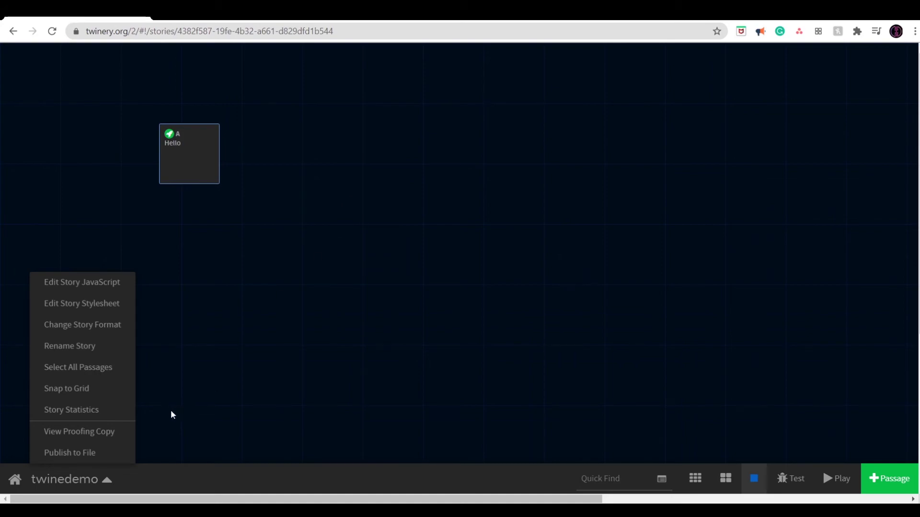
pyautogui.click(107, 448)
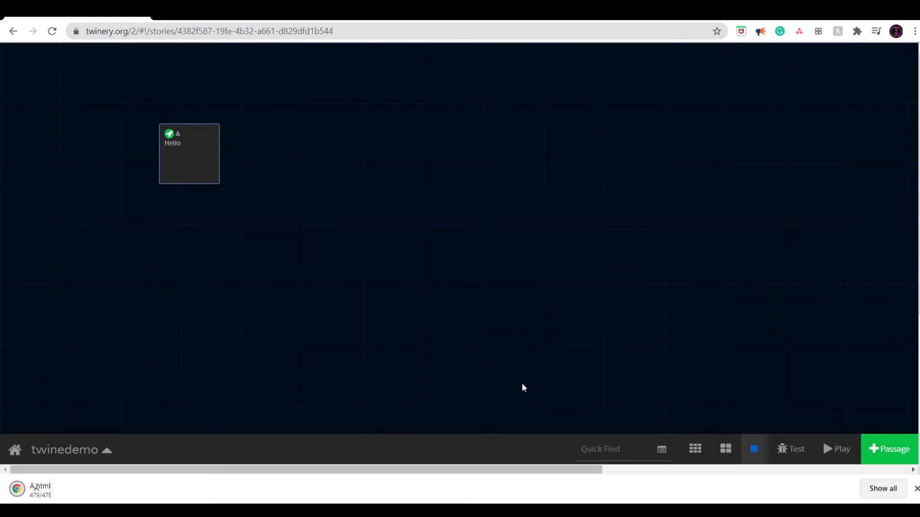
pyautogui.click(66, 488)
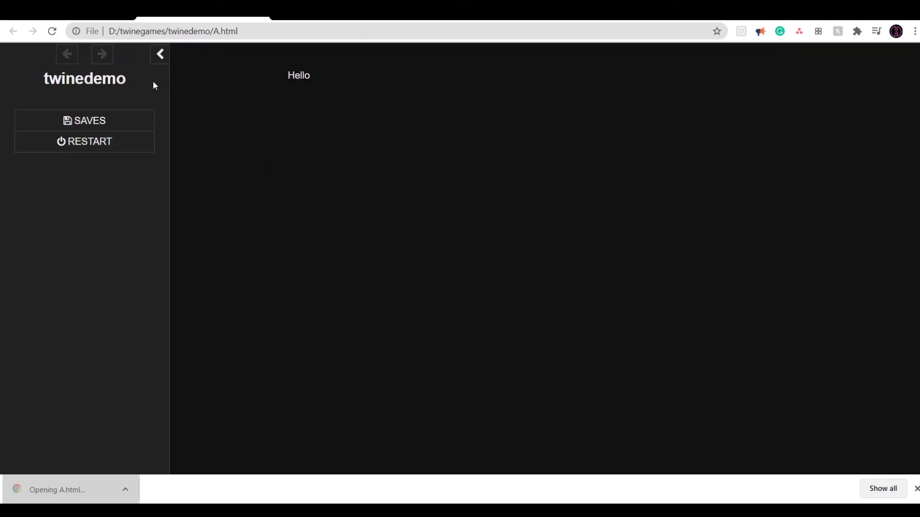
# Examine the published story's page, collapsing and re-expanding its sidebar, and return to the story map.
pyautogui.click(160, 55)
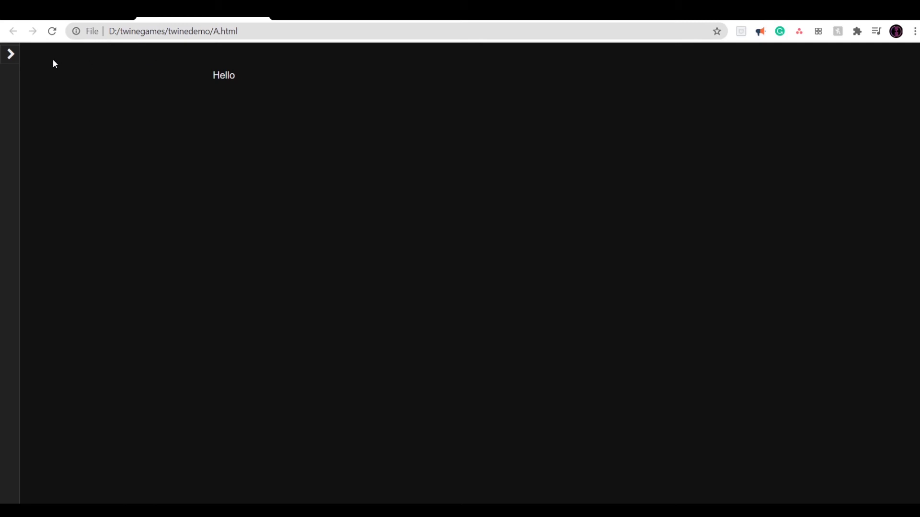
pyautogui.click(11, 55)
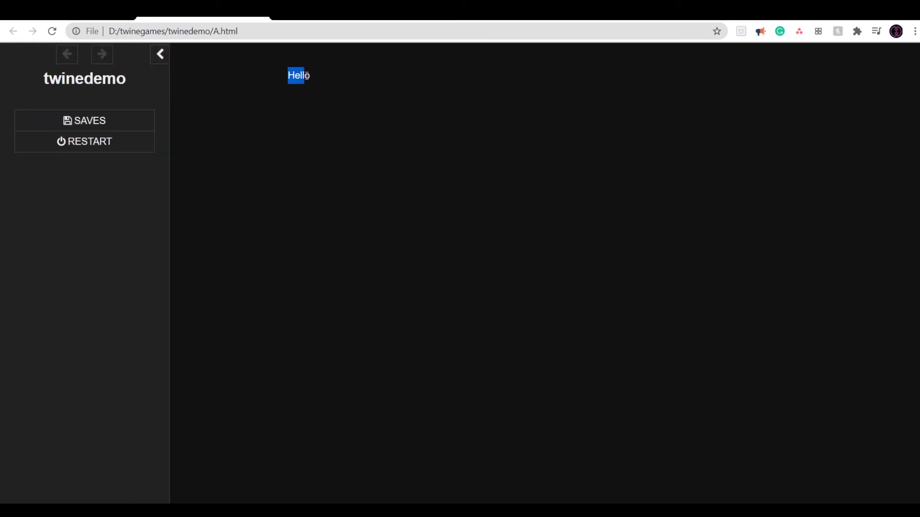
pyautogui.click(320, 81)
pyautogui.click(92, 17)
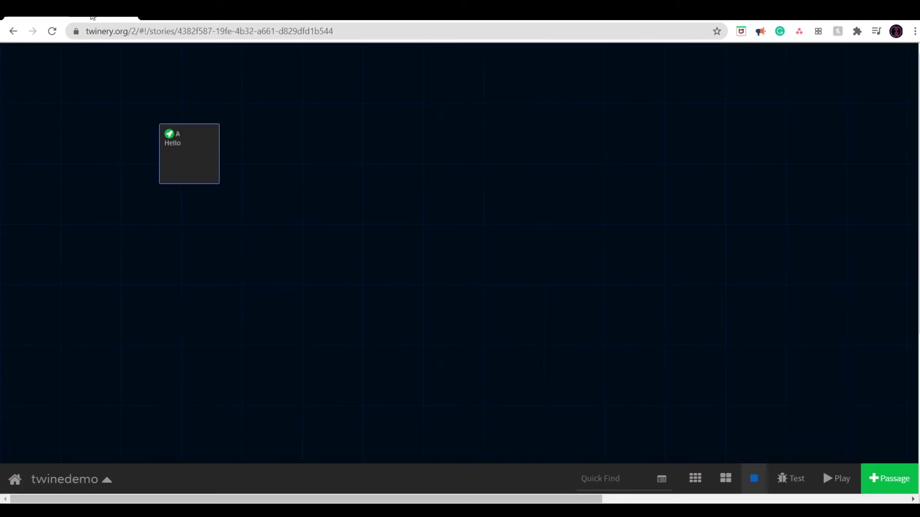
# Move passage A slightly further left on the story map.
pyautogui.moveTo(210, 164)
pyautogui.mouseDown()
pyautogui.moveTo(216, 130)
pyautogui.moveTo(205, 160)
pyautogui.mouseUp()
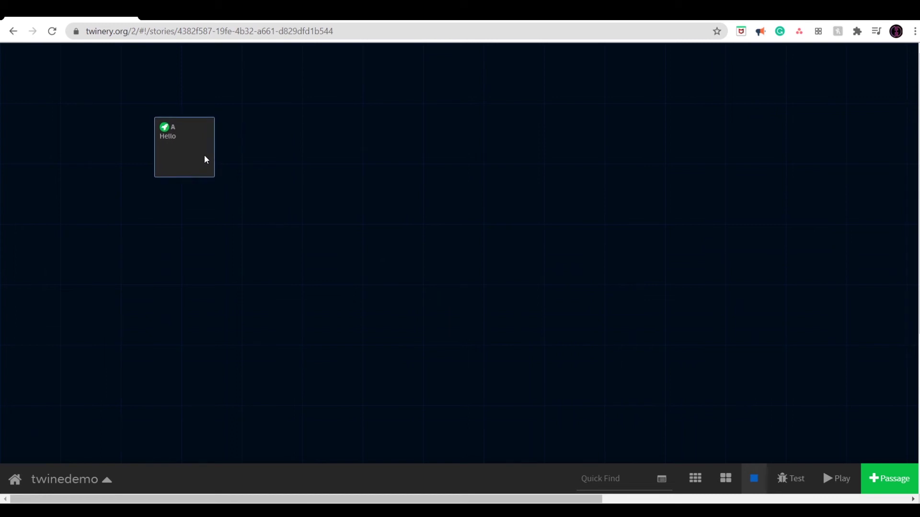
pyautogui.moveTo(205, 159)
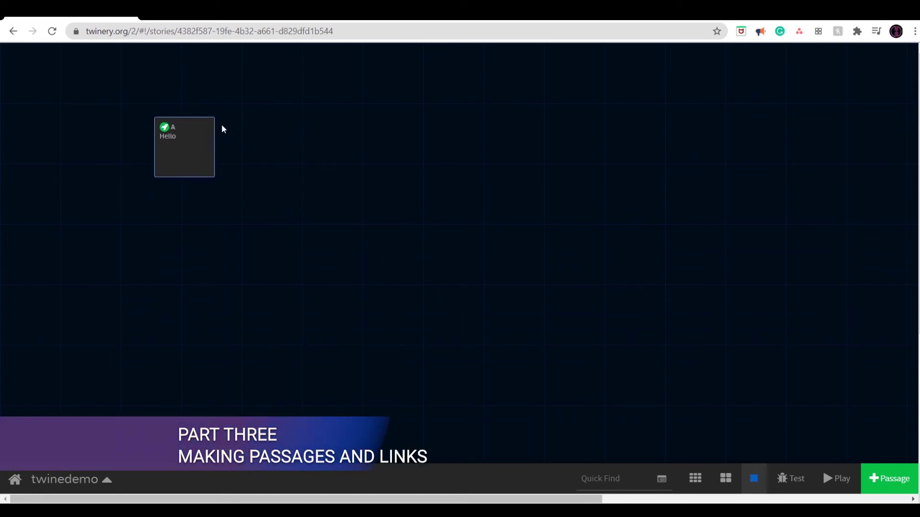
pyautogui.moveTo(189, 158); pyautogui.dragTo(170, 161)
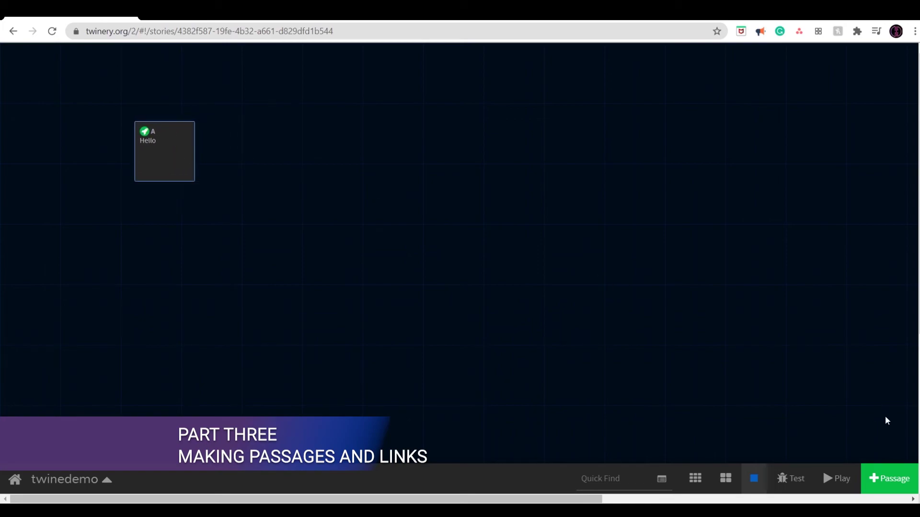
# Add a new passage, place it just right of passage A on the story map and name it B.
pyautogui.click(899, 490)
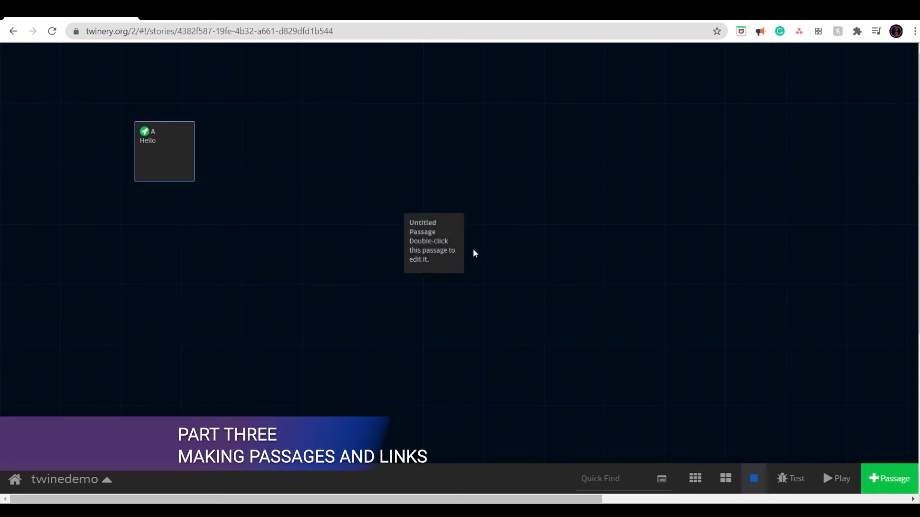
pyautogui.moveTo(427, 246); pyautogui.dragTo(256, 153)
pyautogui.doubleClick(255, 152)
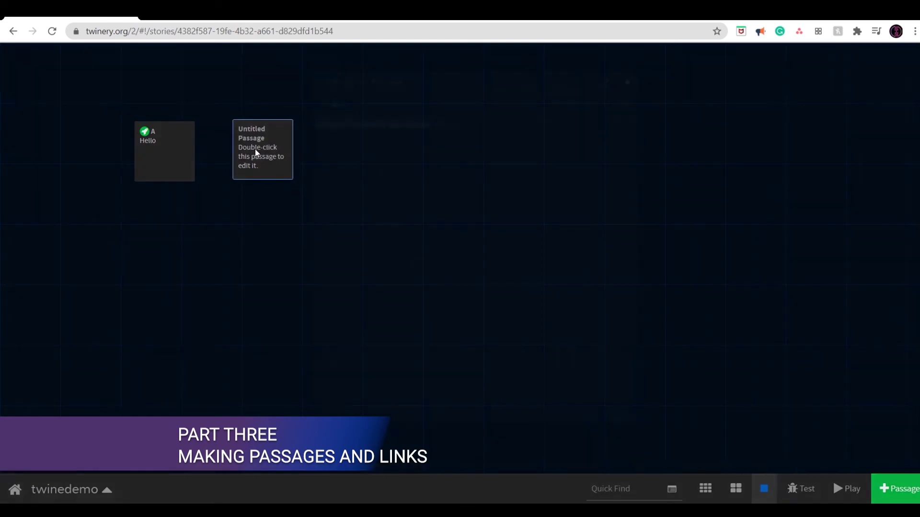
pyautogui.moveTo(389, 56); pyautogui.dragTo(226, 58)
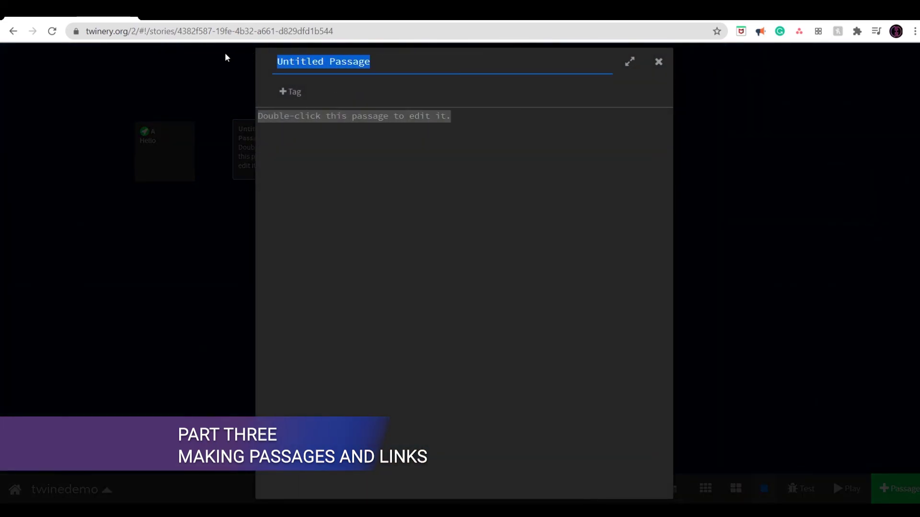
pyautogui.press('BackSpace')
pyautogui.write('B')
# Replace passage B's body text with "test test" and close its editor.
pyautogui.click(515, 112)
pyautogui.hotkey('ctrl', 'a')
pyautogui.press('BackSpace')
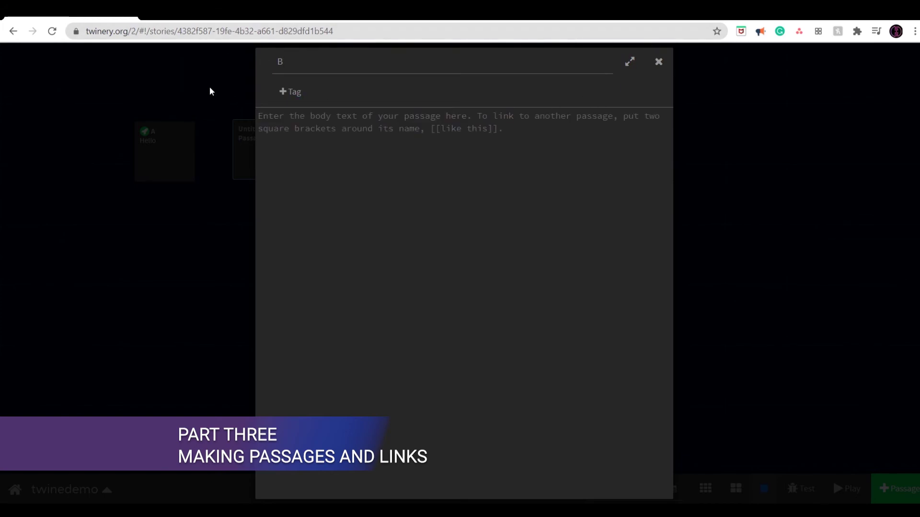
pyautogui.write('test test')
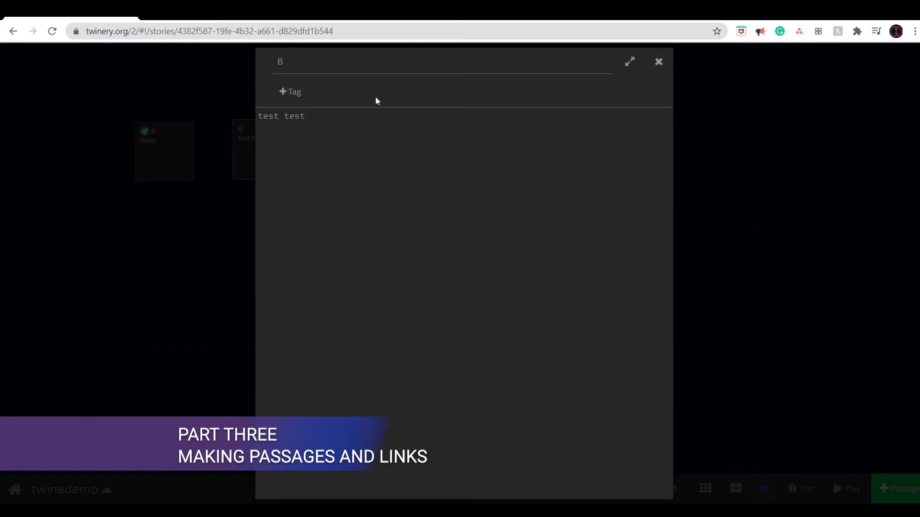
pyautogui.click(661, 66)
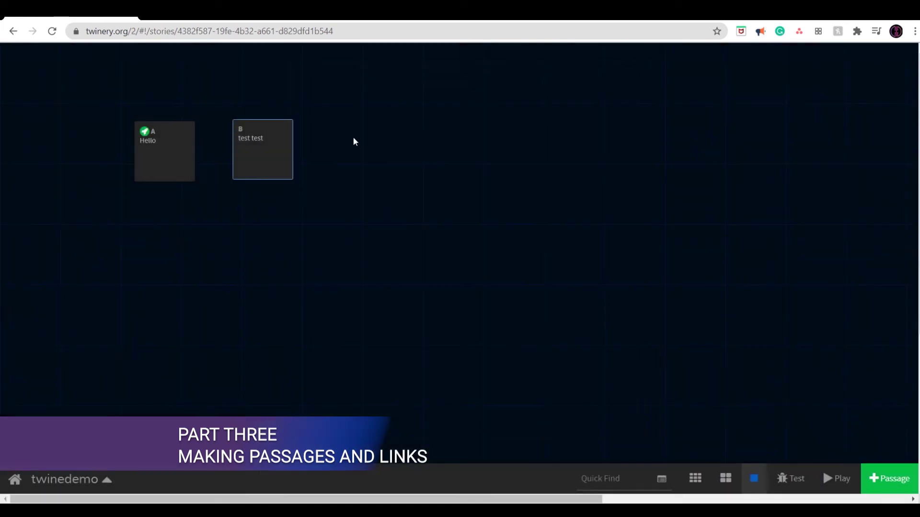
# Move passage A further left and extend its text to "Hello lets go to the second page...".
pyautogui.moveTo(160, 157)
pyautogui.moveTo(160, 157); pyautogui.dragTo(117, 150)
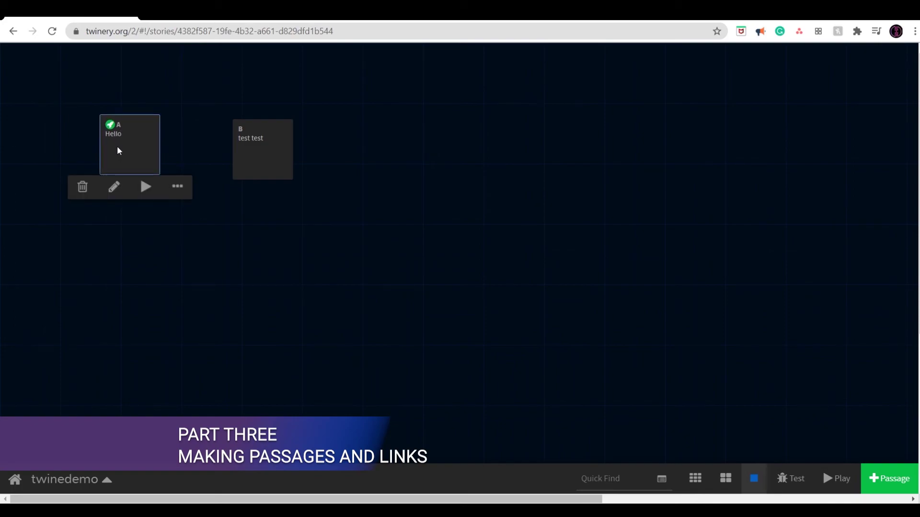
pyautogui.doubleClick(119, 151)
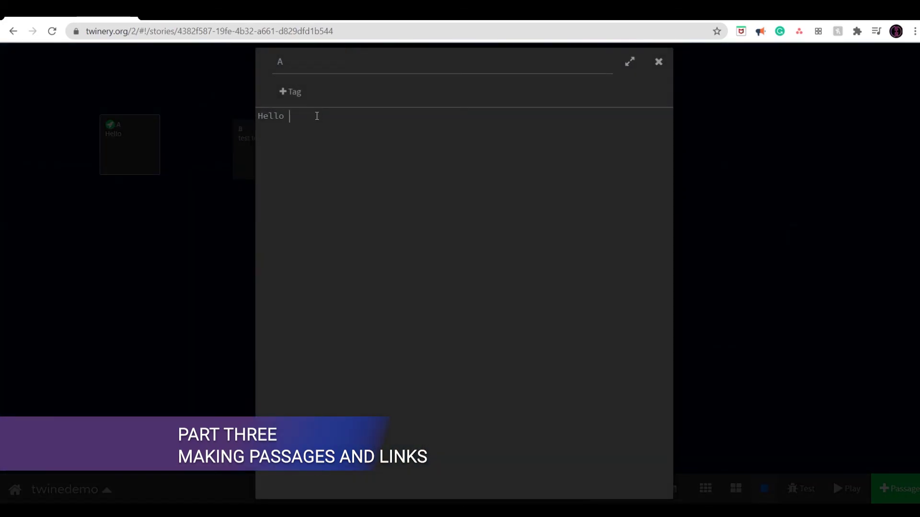
pyautogui.click(317, 116)
pyautogui.write('lets go to the second page...')
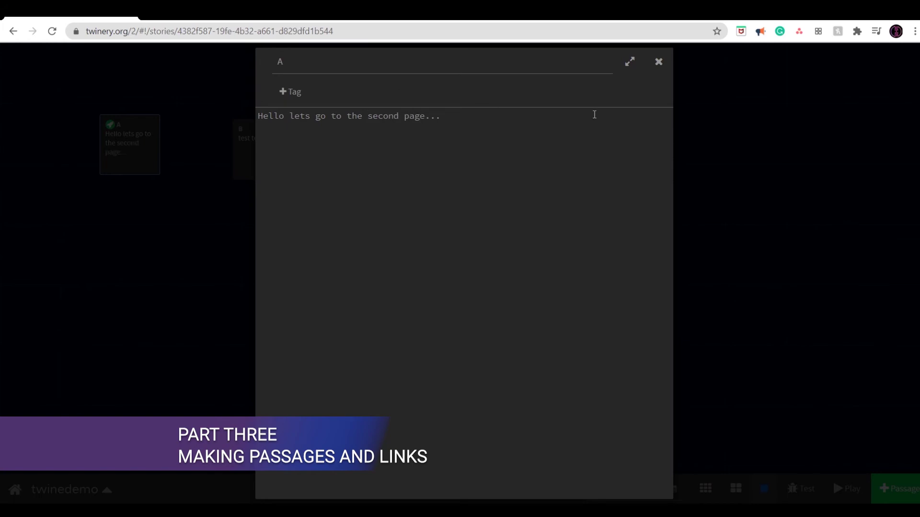
pyautogui.click(659, 62)
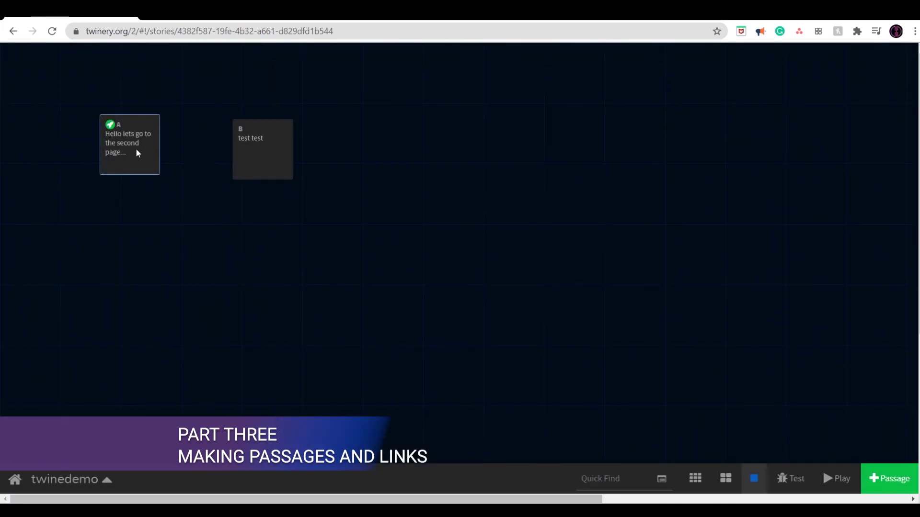
# Turn "second page..." in passage A into a link by enclosing it in double square brackets, and close the editor.
pyautogui.doubleClick(138, 153)
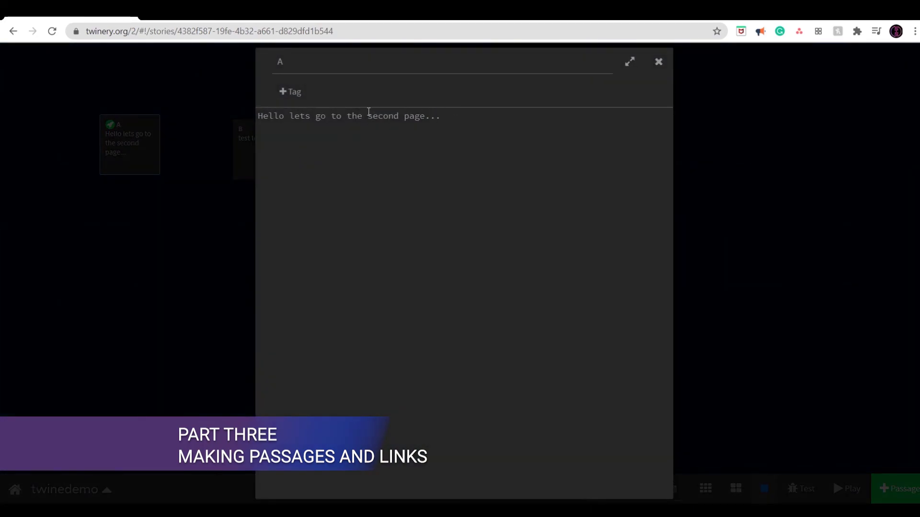
pyautogui.write('[[')
pyautogui.click(458, 114)
pyautogui.moveTo(470, 118); pyautogui.dragTo(453, 117)
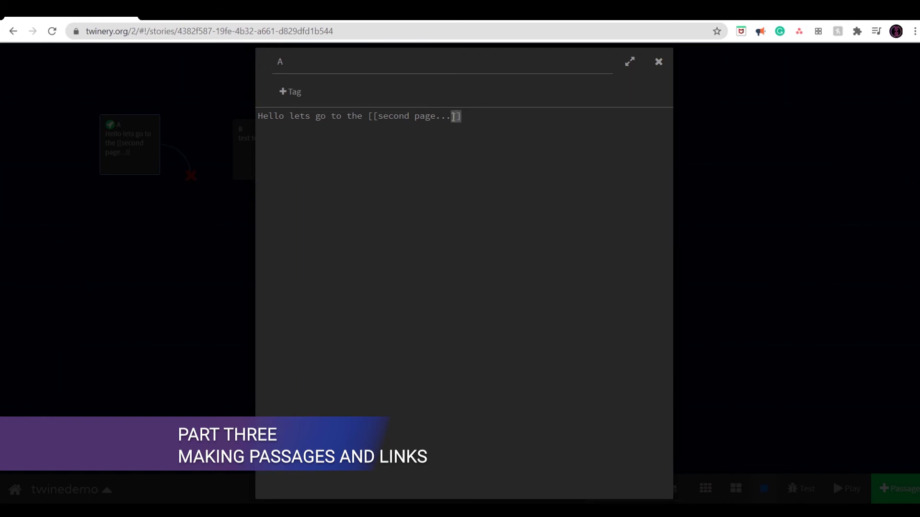
pyautogui.click(473, 117)
pyautogui.moveTo(377, 116); pyautogui.dragTo(369, 116)
pyautogui.click(488, 111)
pyautogui.click(658, 62)
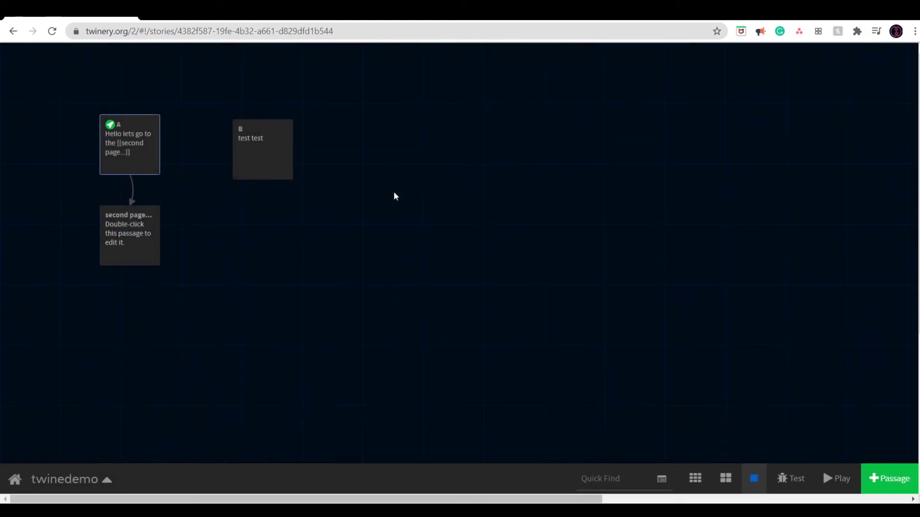
# Move the "second page..." passage beneath passage B on the story map and check passage B's name and text.
pyautogui.moveTo(128, 240); pyautogui.dragTo(248, 246)
pyautogui.doubleClick(253, 167)
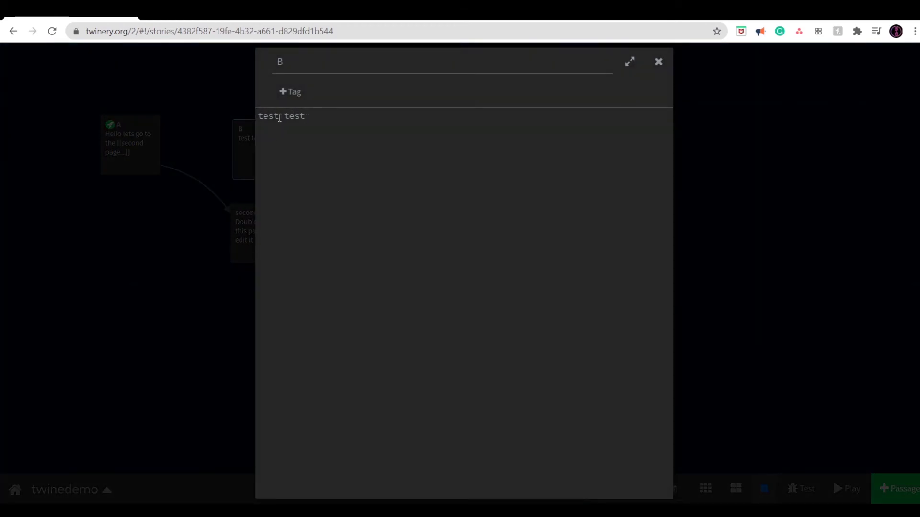
pyautogui.click(659, 61)
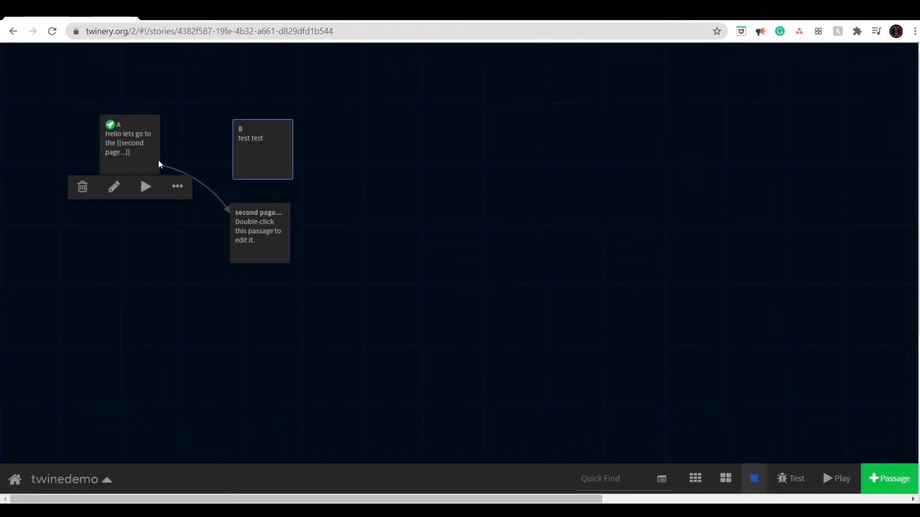
# Examine the double-bracketed "second page..." link in passage A's text and close the editor.
pyautogui.doubleClick(158, 166)
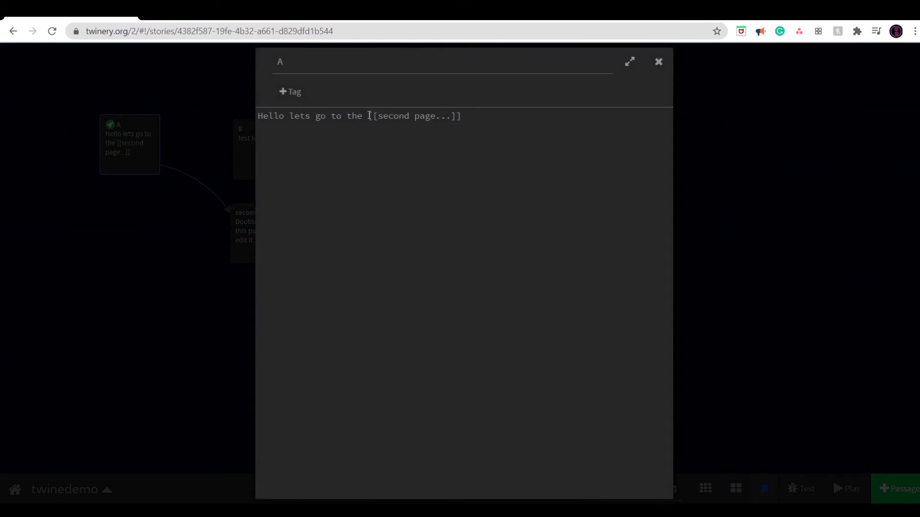
pyautogui.moveTo(370, 115); pyautogui.dragTo(466, 117)
pyautogui.click(420, 119)
pyautogui.moveTo(378, 117)
pyautogui.mouseDown()
pyautogui.moveTo(457, 117)
pyautogui.moveTo(379, 118)
pyautogui.mouseUp()
pyautogui.click(447, 118)
pyautogui.click(426, 118)
pyautogui.click(659, 62)
pyautogui.moveTo(249, 238)
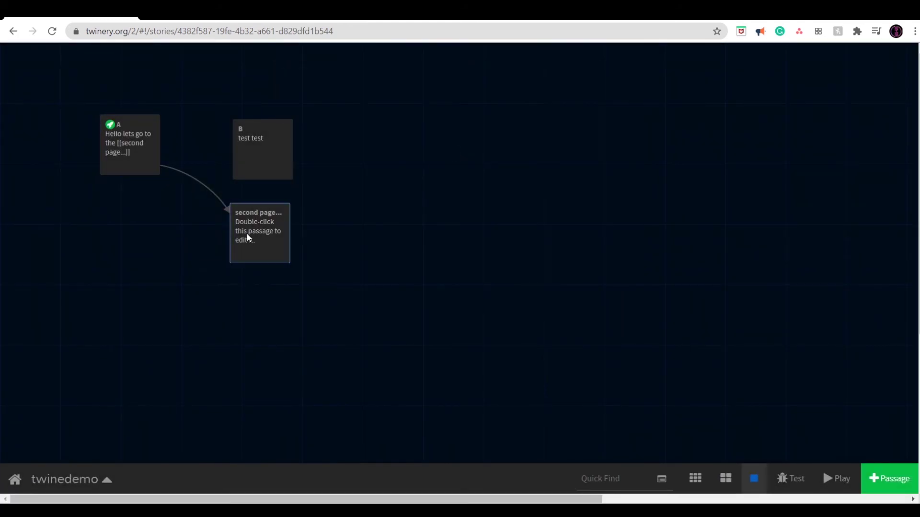
# Move passage B up and to the right, and add the line "interesting story in here" below its existing text.
pyautogui.moveTo(259, 178); pyautogui.dragTo(362, 132)
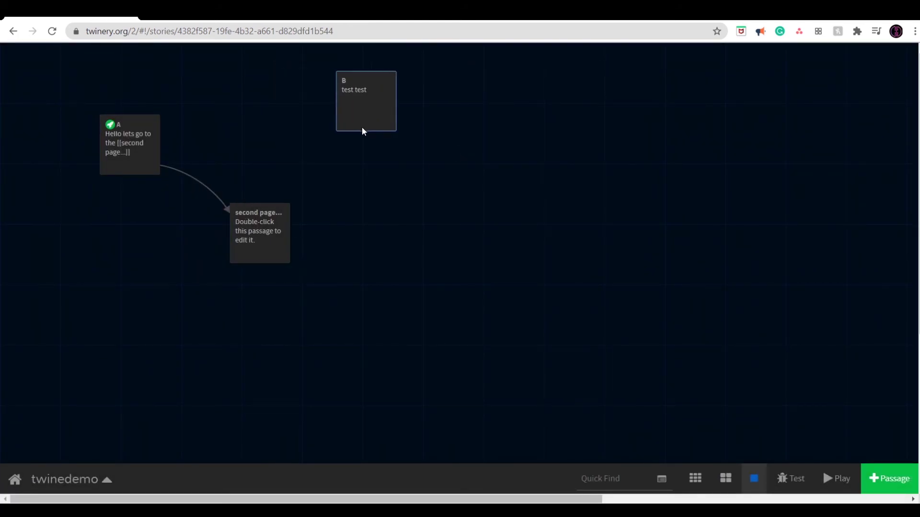
pyautogui.click(375, 149)
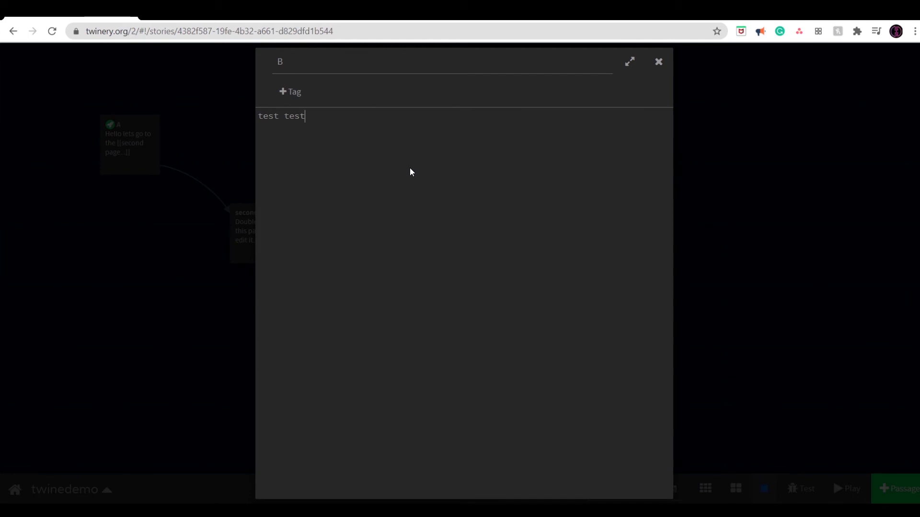
pyautogui.write('interesting story in here')
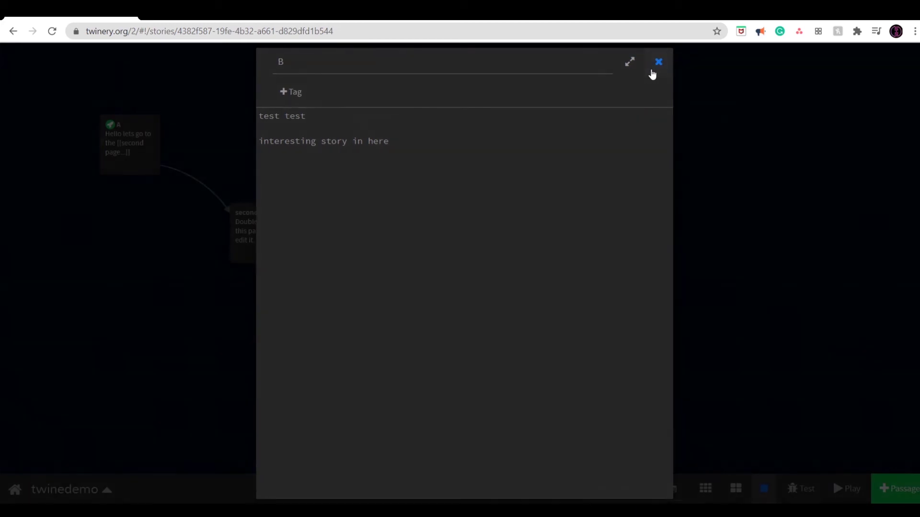
pyautogui.click(658, 62)
# Delete the automatically created "second page..." passage from the story map.
pyautogui.moveTo(246, 218)
pyautogui.click(213, 274)
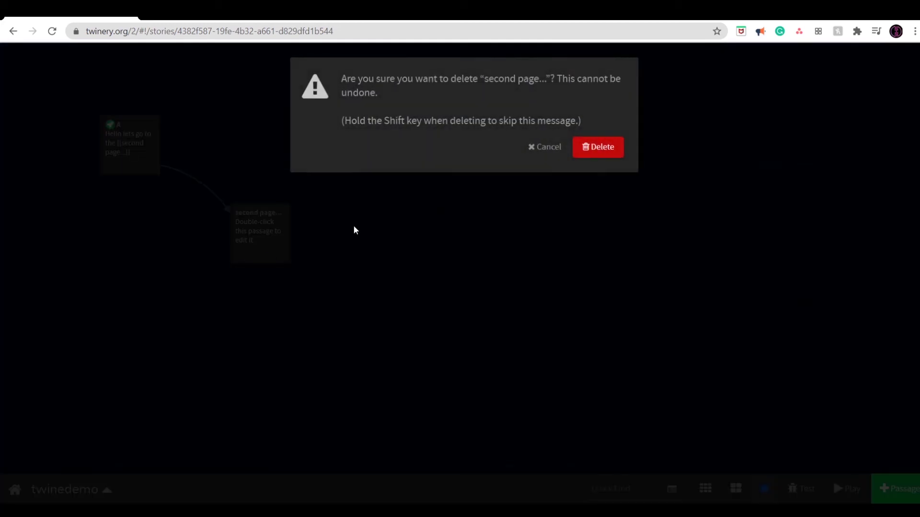
pyautogui.click(605, 148)
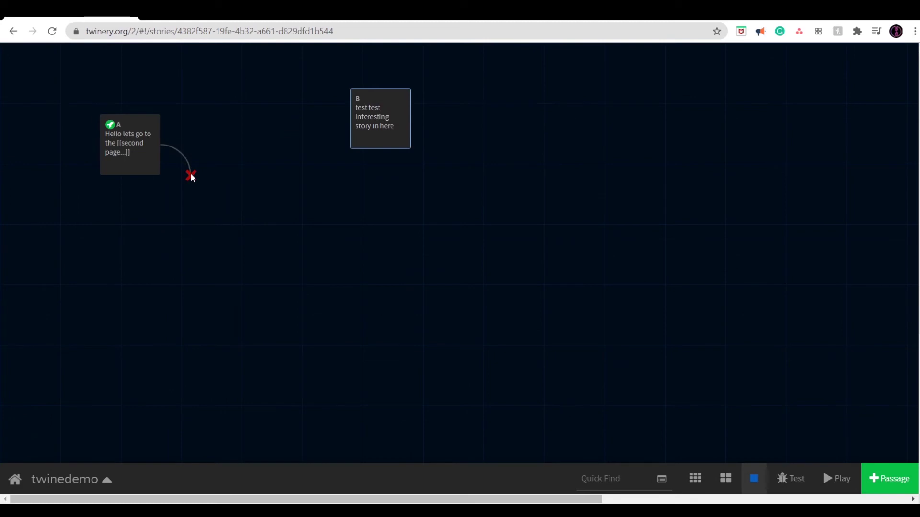
pyautogui.click(128, 157)
# Move passage B closer to passage A and check its name and text.
pyautogui.moveTo(373, 119)
pyautogui.moveTo(372, 119); pyautogui.dragTo(281, 151)
pyautogui.doubleClick(281, 152)
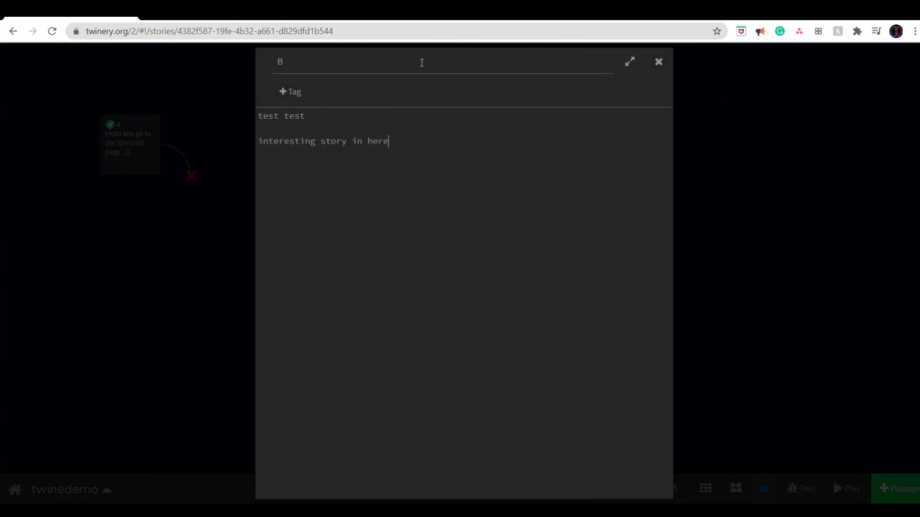
pyautogui.click(658, 62)
# Copy the link text "second page..." from inside the double brackets in passage A and close the editor.
pyautogui.doubleClick(115, 159)
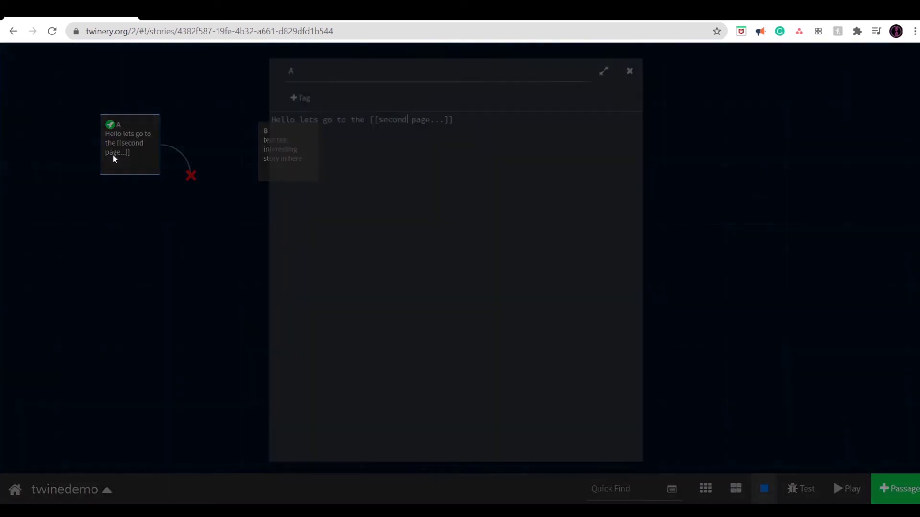
pyautogui.moveTo(452, 117); pyautogui.dragTo(379, 117)
pyautogui.hotkey('ctrl', 'c')
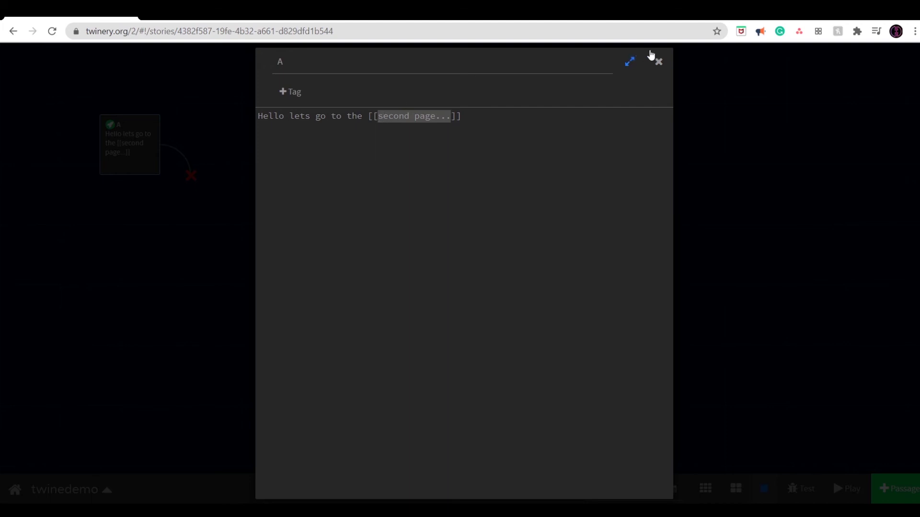
pyautogui.click(660, 63)
# Rename passage B with the copied text "second page..." and shift it slightly further from passage A.
pyautogui.click(291, 150)
pyautogui.doubleClick(292, 151)
pyautogui.moveTo(340, 67); pyautogui.dragTo(266, 64)
pyautogui.hotkey('ctrl', 'v')
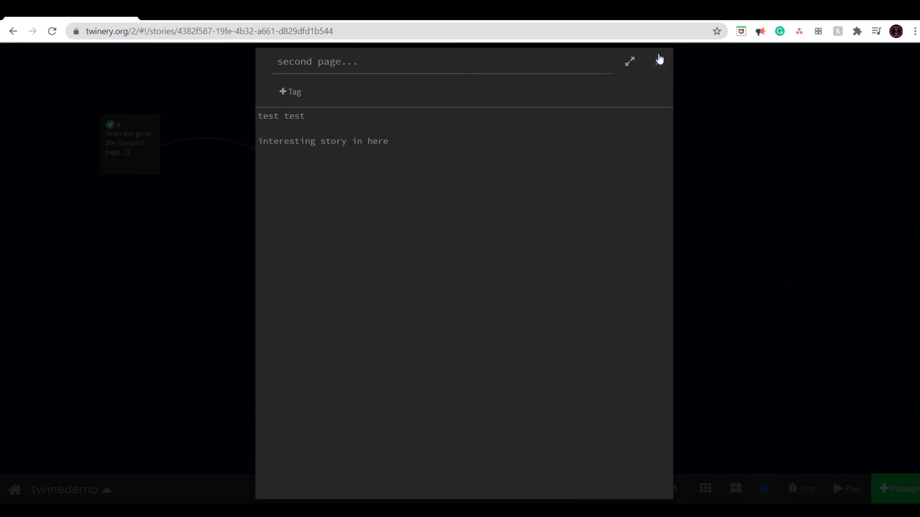
pyautogui.click(657, 66)
pyautogui.moveTo(271, 160); pyautogui.dragTo(292, 150)
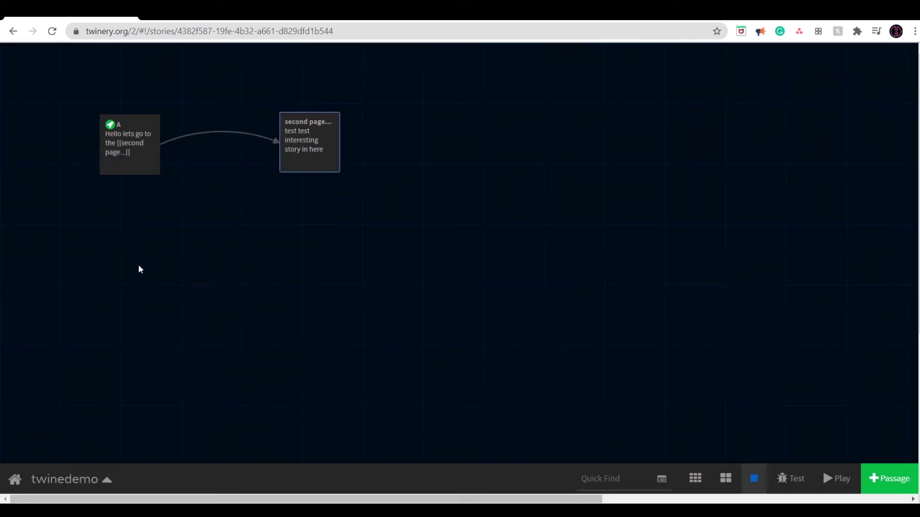
# Publish the story as B.html and test the "second page..." link in the published file.
pyautogui.click(106, 481)
pyautogui.click(116, 454)
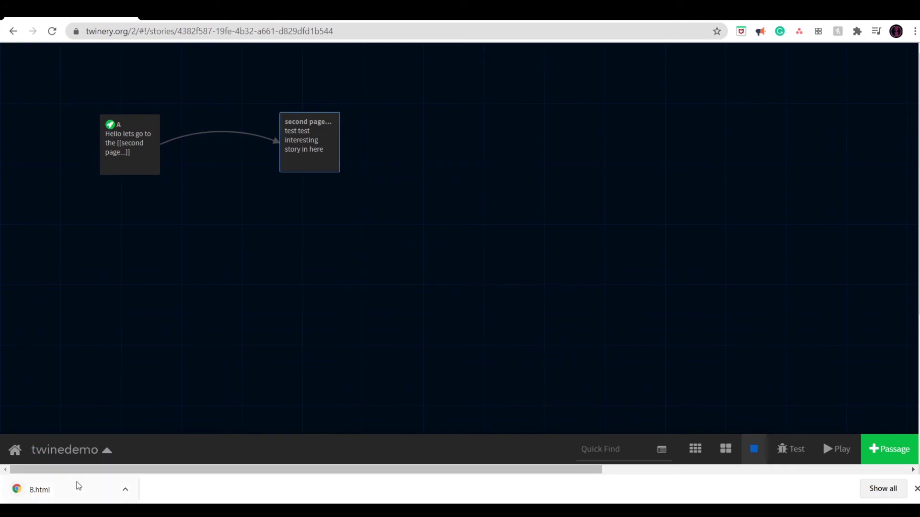
pyautogui.click(70, 487)
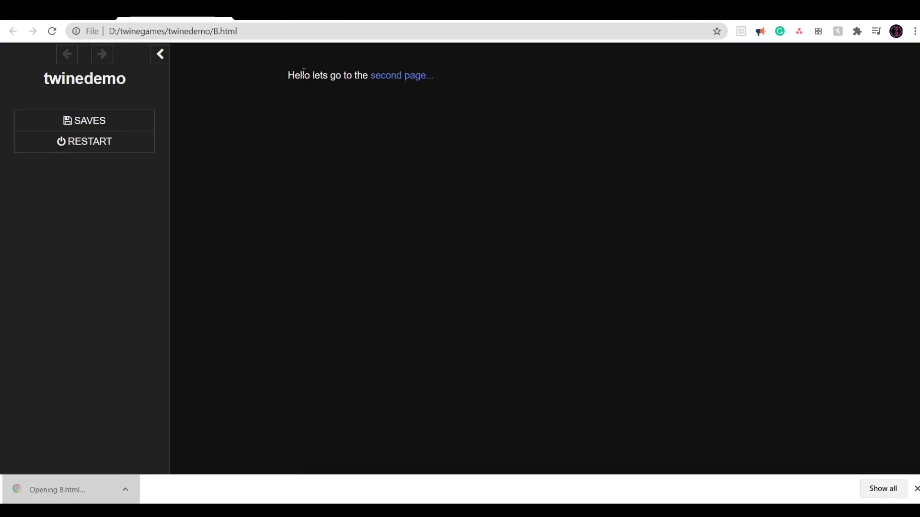
pyautogui.click(404, 76)
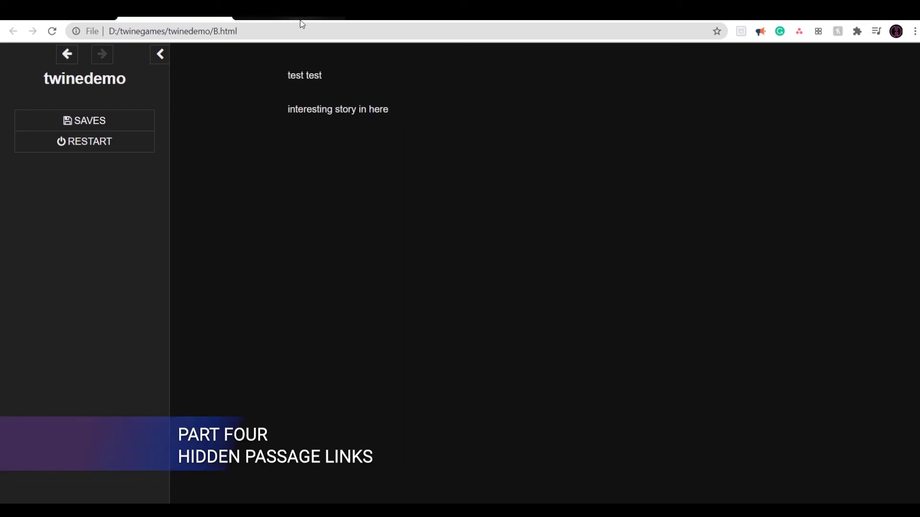
# Return to the Twine story map and check the name of the "second page..." passage.
pyautogui.click(226, 17)
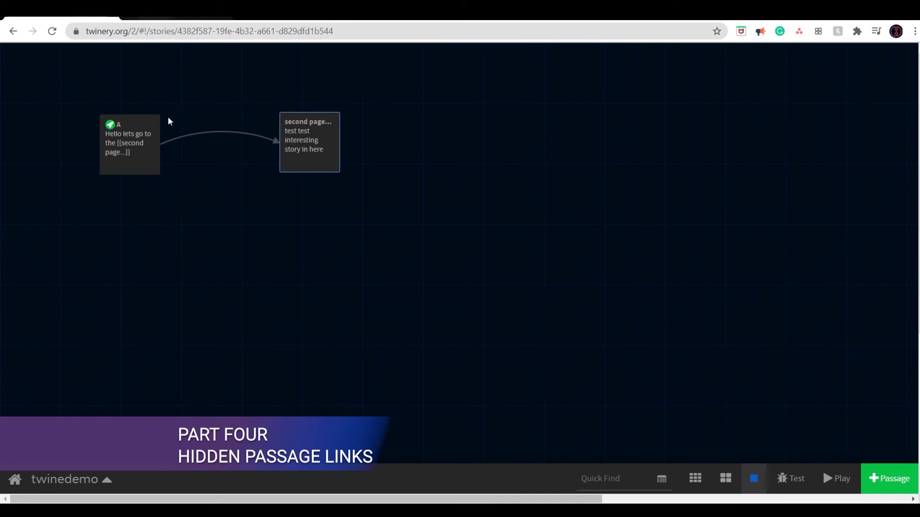
pyautogui.doubleClick(318, 166)
pyautogui.moveTo(367, 58); pyautogui.dragTo(273, 62)
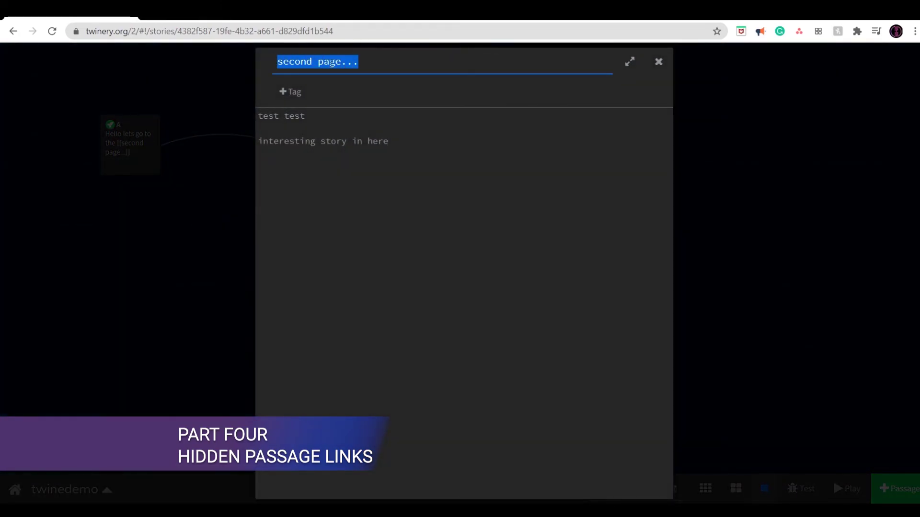
pyautogui.click(659, 61)
pyautogui.moveTo(143, 147)
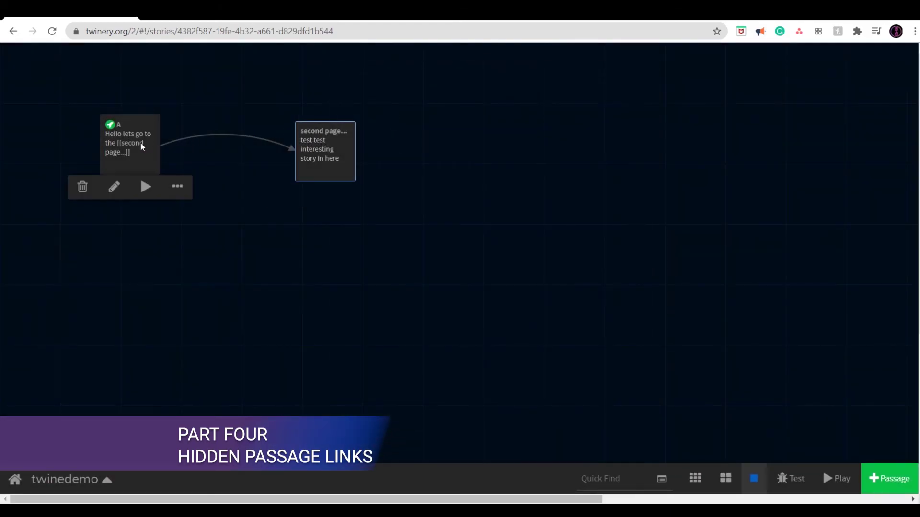
# Add a new passage beside the "second page..." passage and name it C, keeping its placeholder text.
pyautogui.click(888, 479)
pyautogui.moveTo(444, 243)
pyautogui.moveTo(444, 243); pyautogui.dragTo(451, 160)
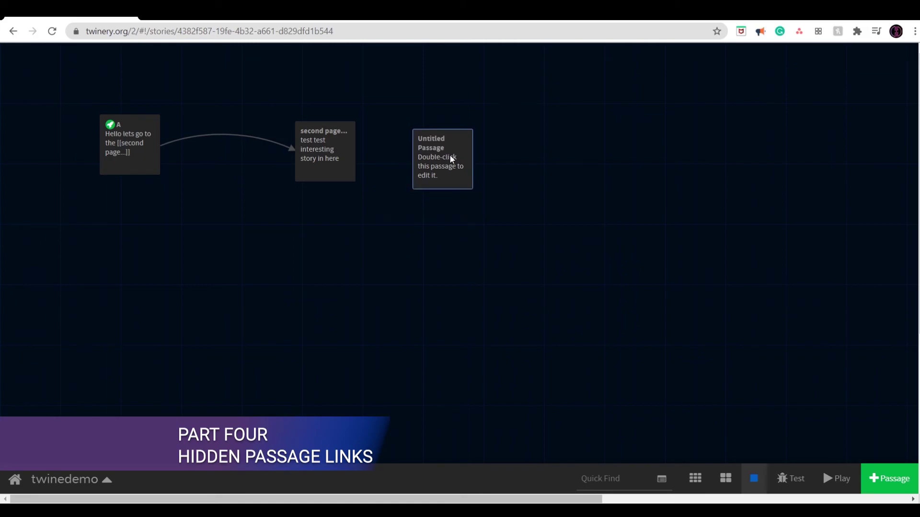
pyautogui.doubleClick(452, 160)
pyautogui.write('C')
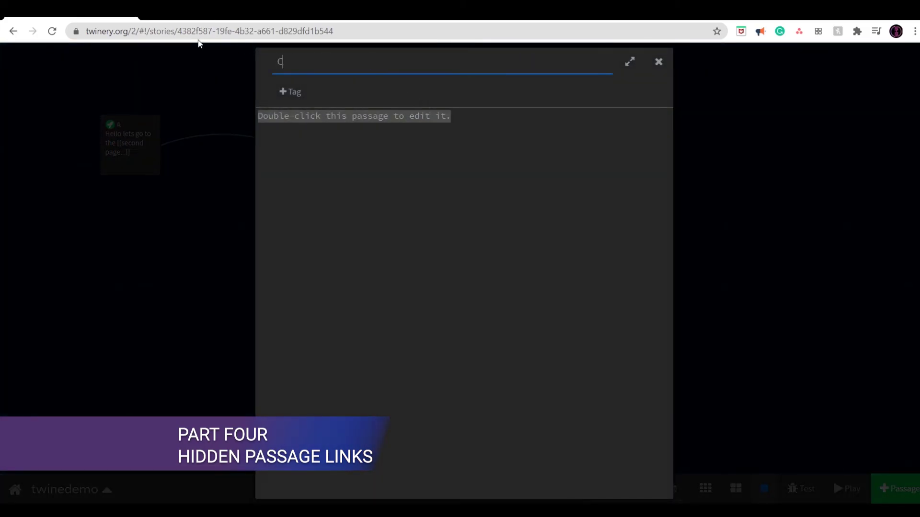
pyautogui.click(356, 123)
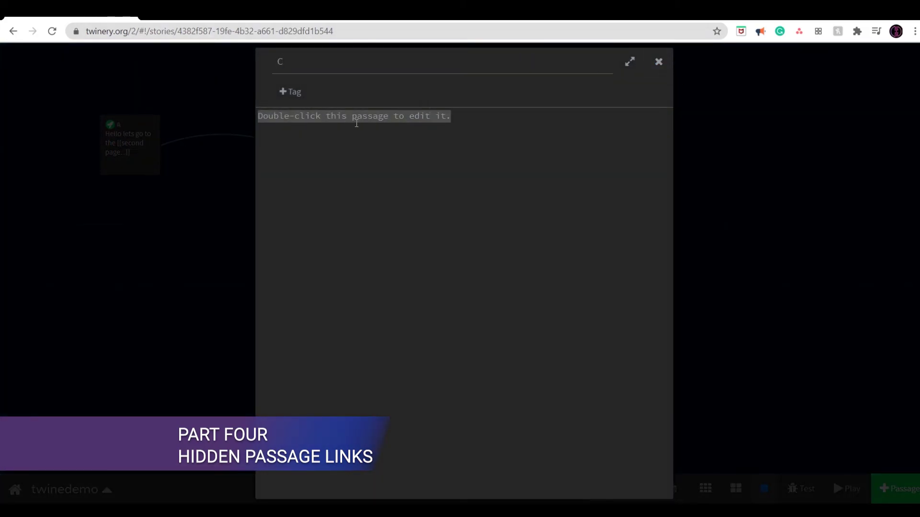
pyautogui.click(659, 62)
# Rename the "second page..." passage to B and check the link in passage A.
pyautogui.doubleClick(322, 151)
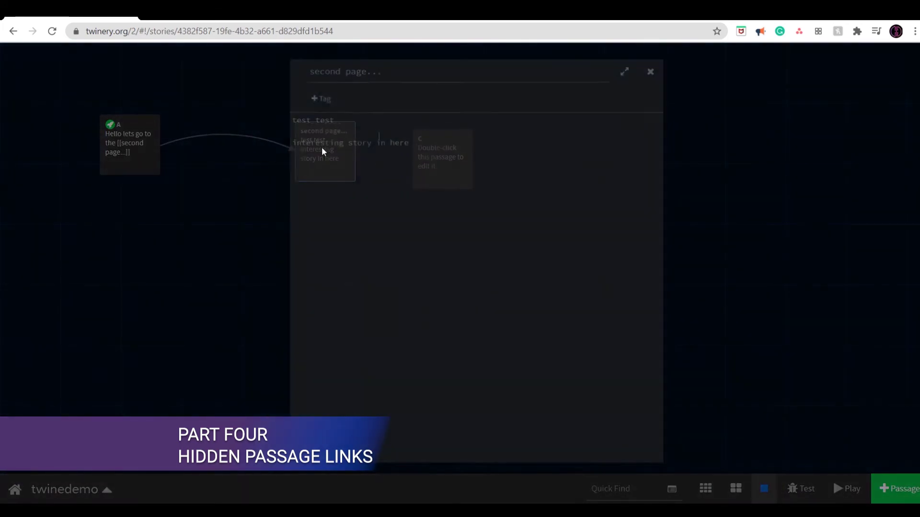
pyautogui.write('B')
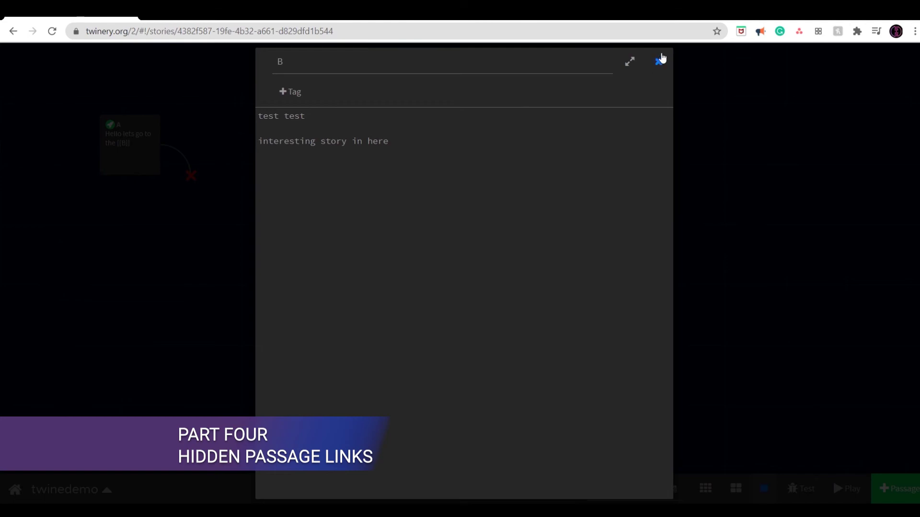
pyautogui.click(659, 62)
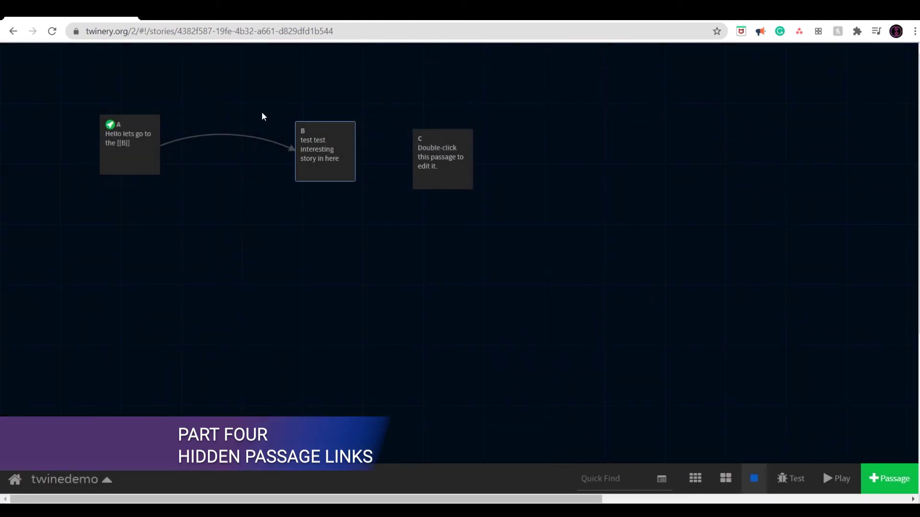
pyautogui.doubleClick(131, 136)
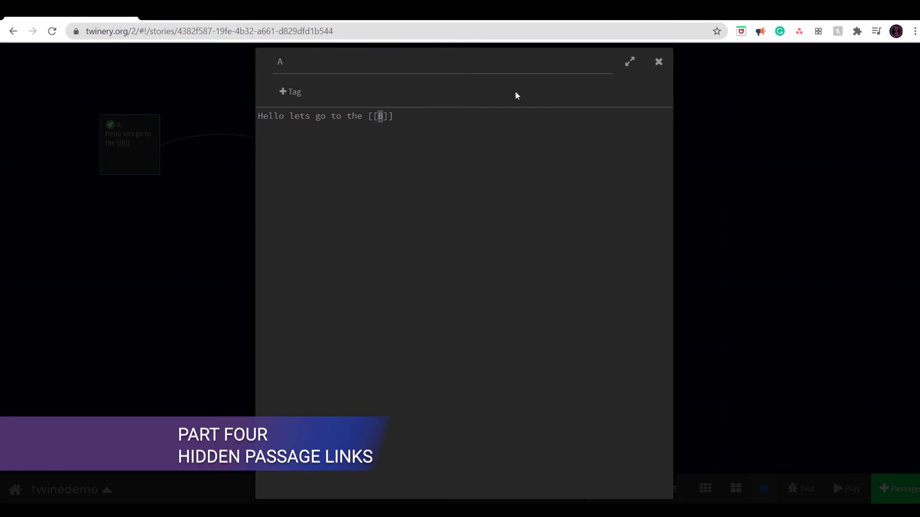
pyautogui.click(659, 62)
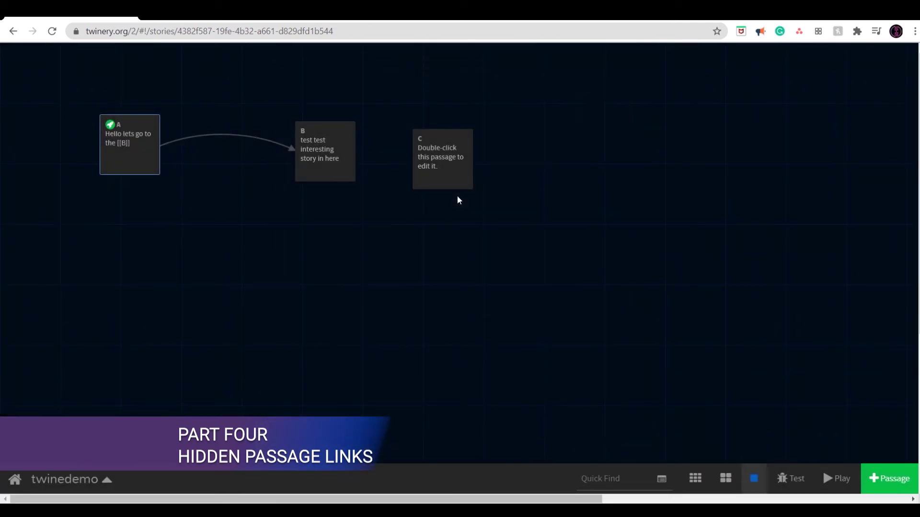
# Add a [[C]] link on a separate line at the end of passage B, and move passages B and C closer to A.
pyautogui.moveTo(309, 165); pyautogui.dragTo(246, 168)
pyautogui.moveTo(160, 164)
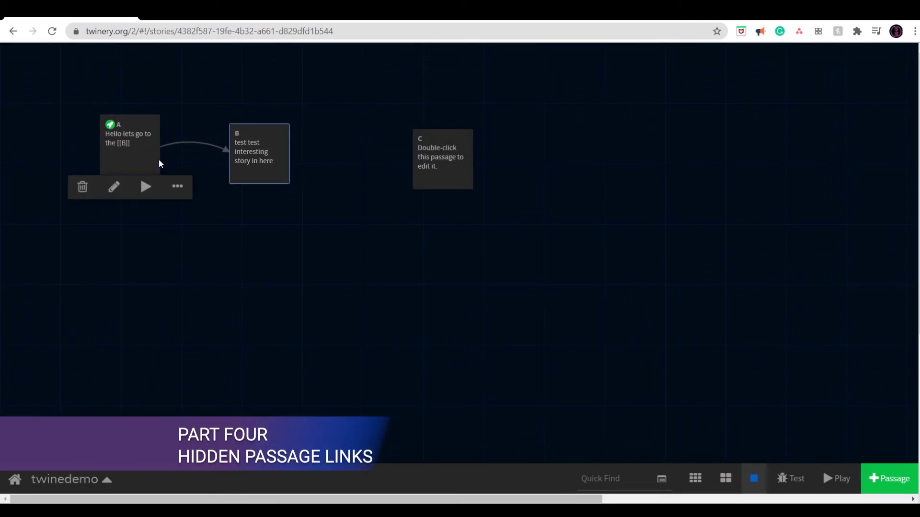
pyautogui.doubleClick(269, 151)
pyautogui.press('Return')
pyautogui.write('[[C]]')
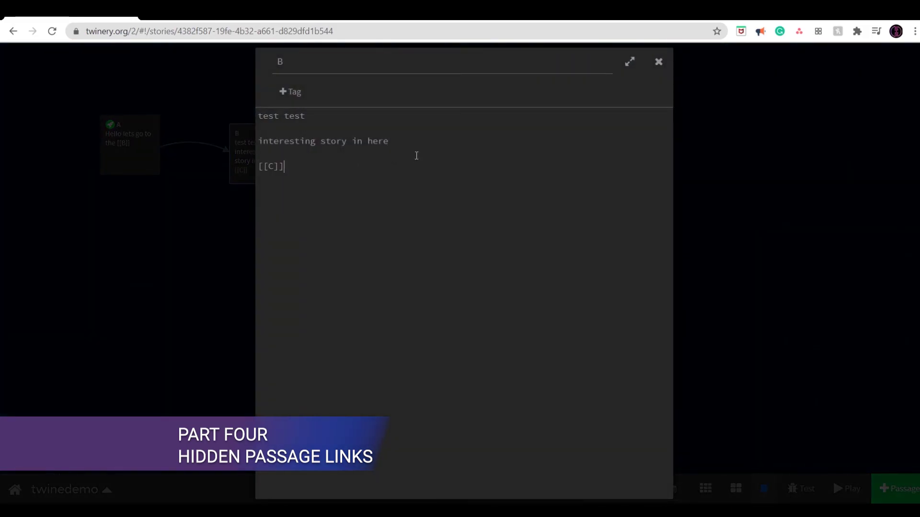
pyautogui.click(657, 63)
pyautogui.moveTo(421, 174); pyautogui.dragTo(367, 162)
pyautogui.moveTo(278, 160); pyautogui.dragTo(252, 151)
# Open passage A's text for editing at the [[B]] link.
pyautogui.doubleClick(142, 138)
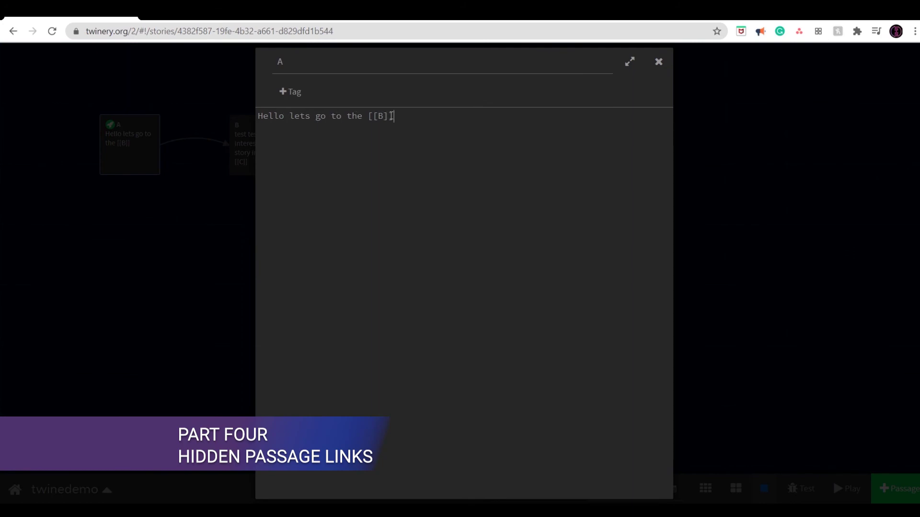
pyautogui.click(376, 116)
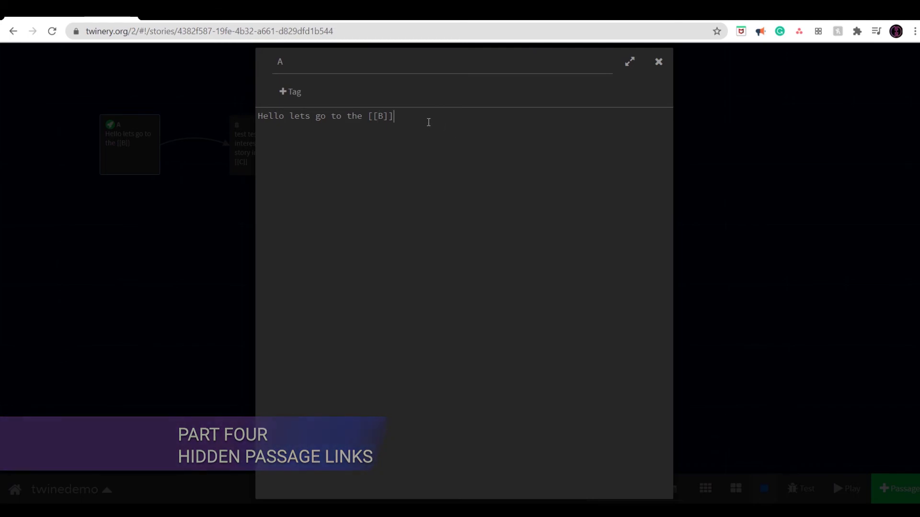
pyautogui.press('Return')
pyautogui.press('Return')
pyautogui.press('Return')
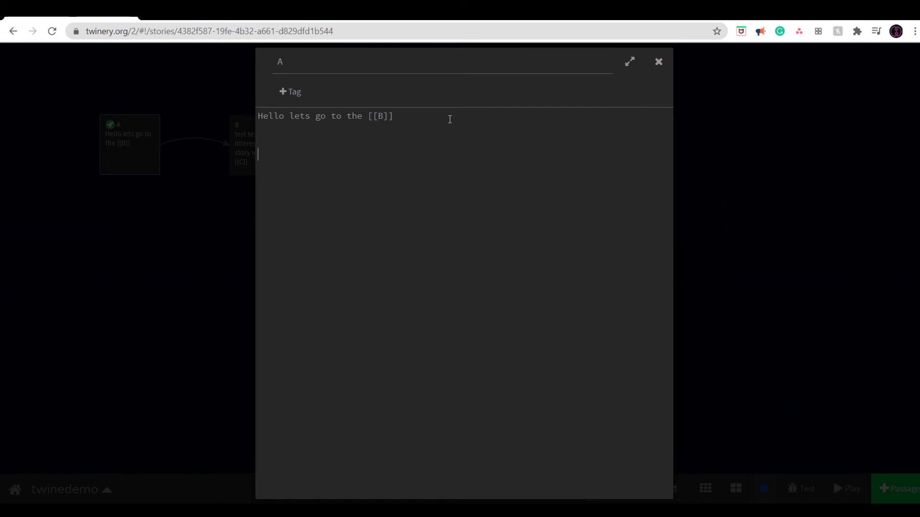
pyautogui.write('|')
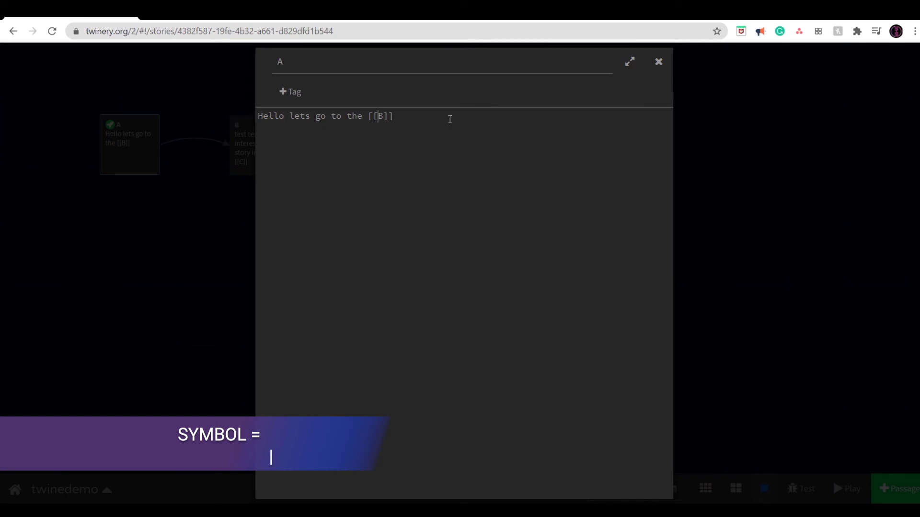
# Insert the display text "the second passage " and a pipe symbol before B inside passage A's link brackets.
pyautogui.write('the second passage ')
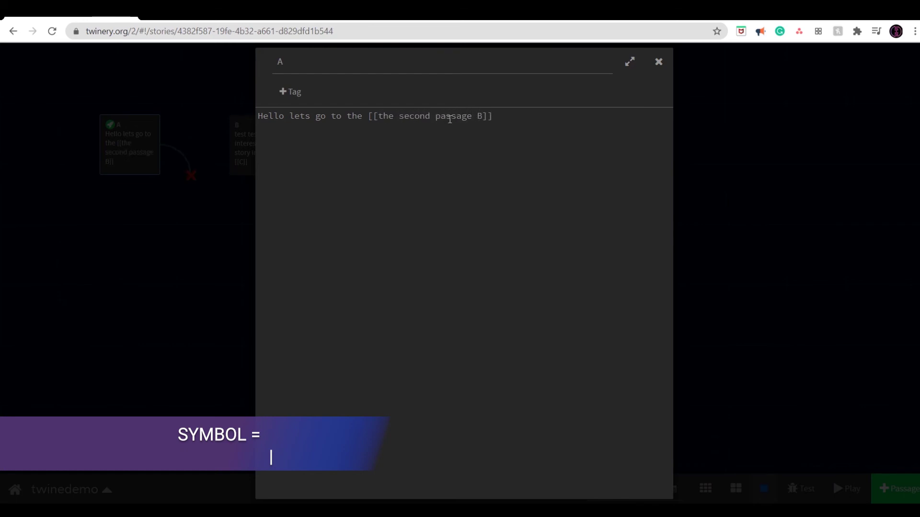
pyautogui.write('|')
# Examine the display text that precedes the pipe symbol in passage A's link to B.
pyautogui.hotkey('shift', 'Left')
pyautogui.hotkey('shift', 'Left')
pyautogui.hotkey('shift', 'Left')
pyautogui.hotkey('shift', 'Left')
pyautogui.hotkey('shift', 'Left')
pyautogui.hotkey('shift', 'Left')
pyautogui.hotkey('shift', 'Left')
pyautogui.hotkey('shift', 'Left')
pyautogui.hotkey('shift', 'Left')
pyautogui.hotkey('shift', 'Left')
pyautogui.hotkey('shift', 'Left')
pyautogui.hotkey('shift', 'Left')
pyautogui.hotkey('shift', 'Left')
pyautogui.hotkey('shift', 'Left')
pyautogui.hotkey('shift', 'Left')
pyautogui.hotkey('shift', 'Left')
pyautogui.hotkey('shift', 'Left')
pyautogui.hotkey('shift', 'Left')
pyautogui.hotkey('shift', 'Left')
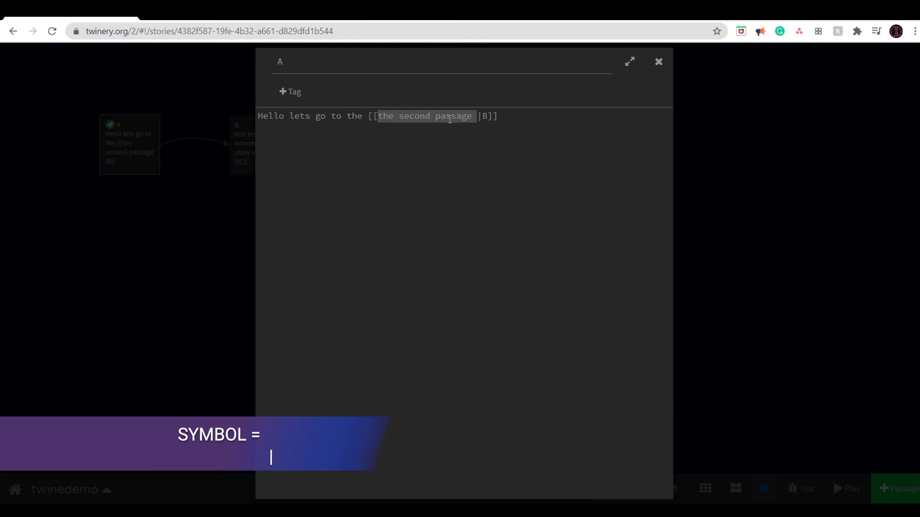
pyautogui.press('Right')
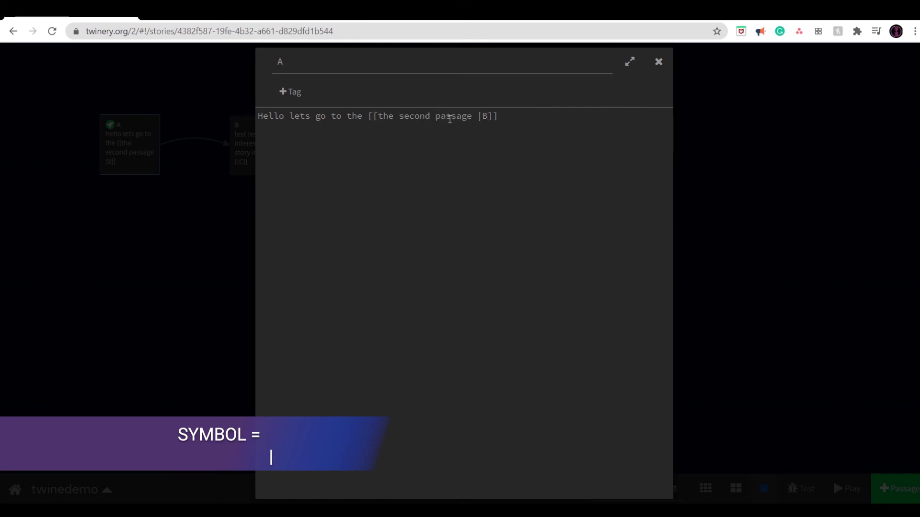
# Examine the pipe symbol in passage A's link to B, and close the passage.
pyautogui.press('Right')
pyautogui.hotkey('shift', 'Right')
pyautogui.hotkey('shift', 'Right')
pyautogui.hotkey('shift', 'Left')
pyautogui.click(657, 62)
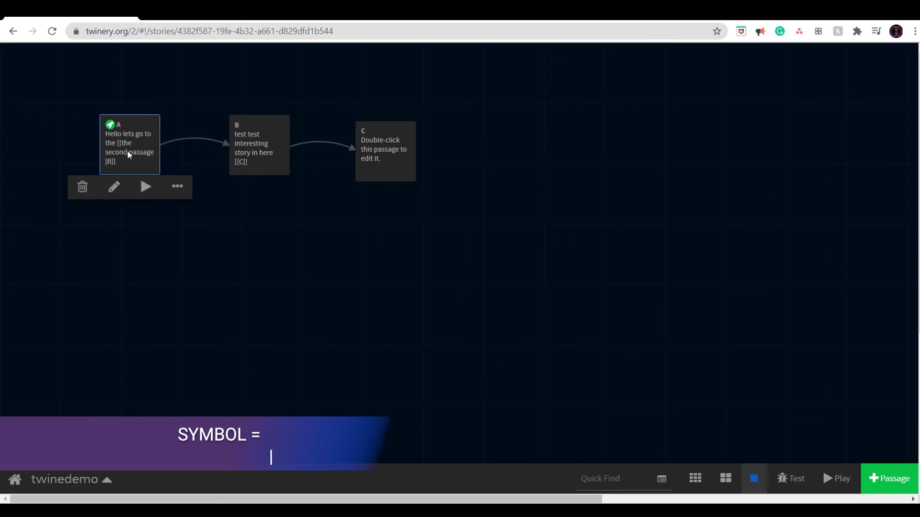
# Publish the story to C.html and play it through the links as far as passage C's placeholder text.
pyautogui.click(109, 479)
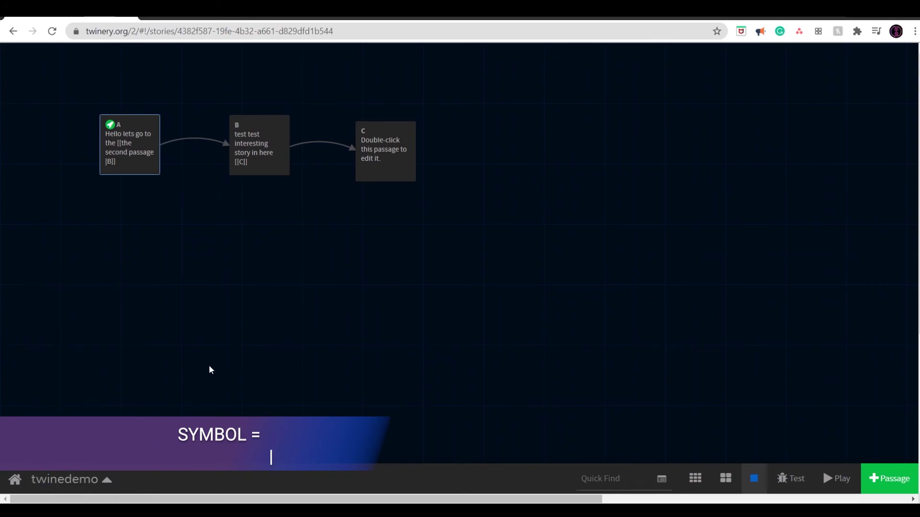
pyautogui.click(67, 493)
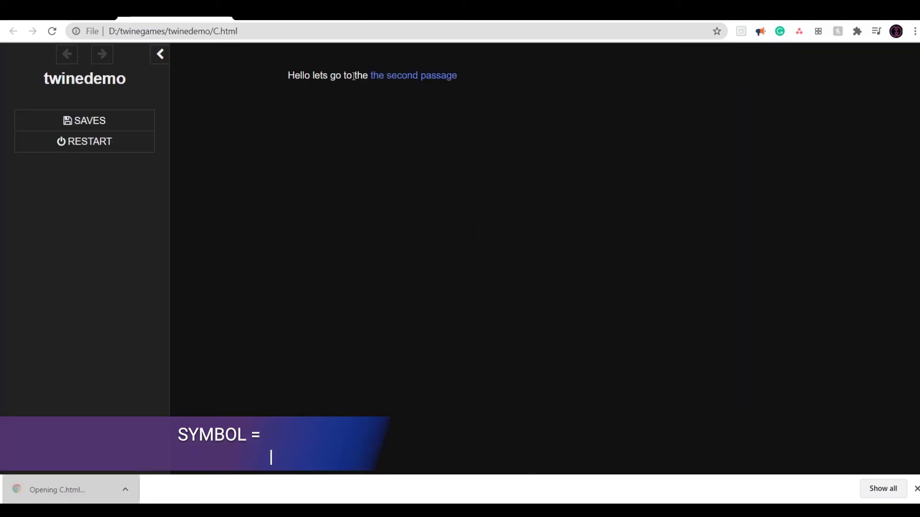
pyautogui.click(402, 77)
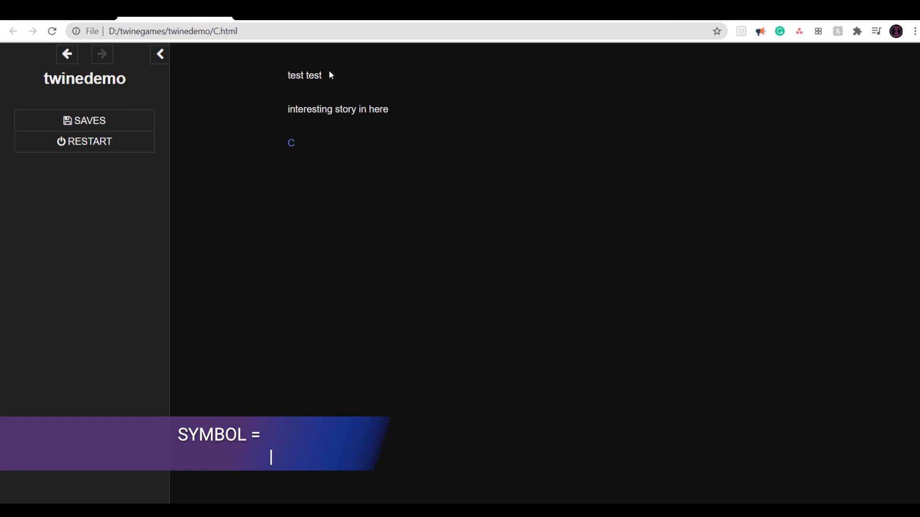
pyautogui.click(291, 142)
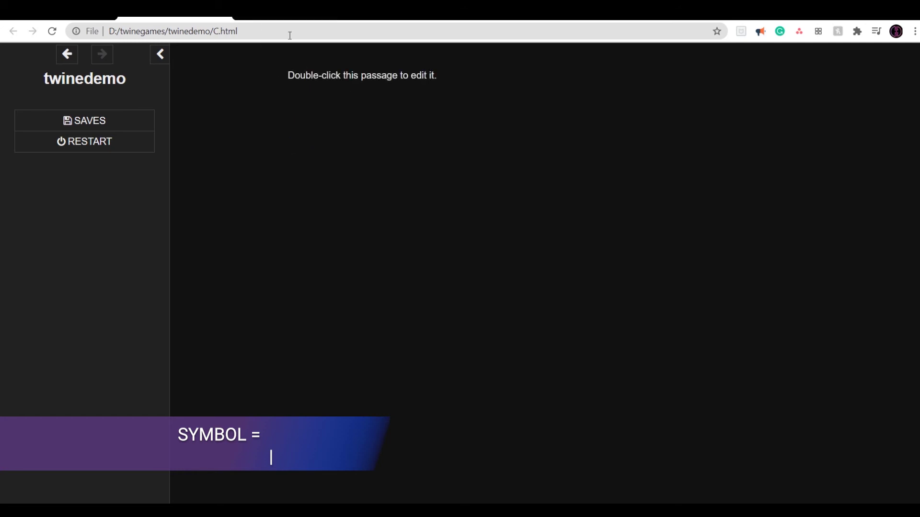
pyautogui.moveTo(286, 75); pyautogui.dragTo(440, 88)
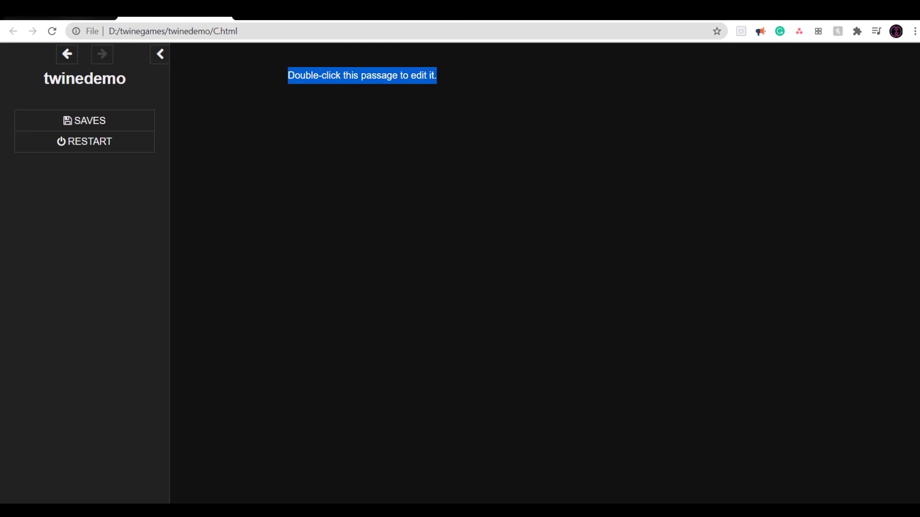
# Return to the story map and replace passage C's placeholder text with "Passage C".
pyautogui.hotkey('ctrl', 'shift', 'Tab')
pyautogui.doubleClick(400, 174)
pyautogui.press('BackSpace')
pyautogui.write('Passage C')
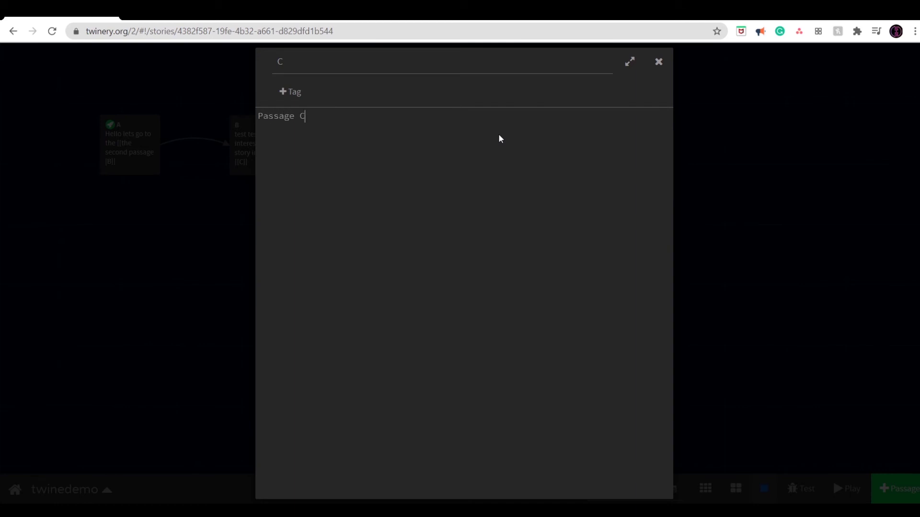
pyautogui.click(663, 65)
# Add a [[C]] link on a separate line in passage A, and move passage B below and between A and C.
pyautogui.click(234, 147)
pyautogui.moveTo(234, 148); pyautogui.dragTo(251, 149)
pyautogui.click(383, 149)
pyautogui.doubleClick(138, 144)
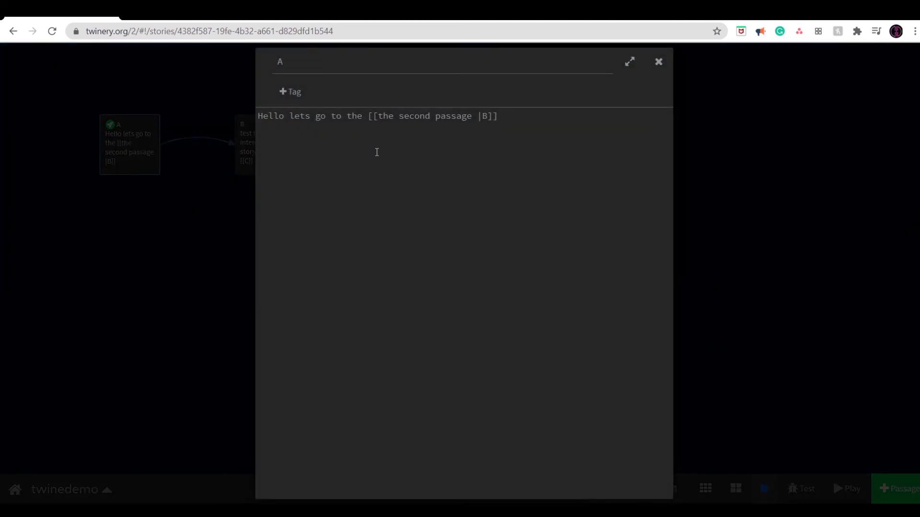
pyautogui.write('[[C]]')
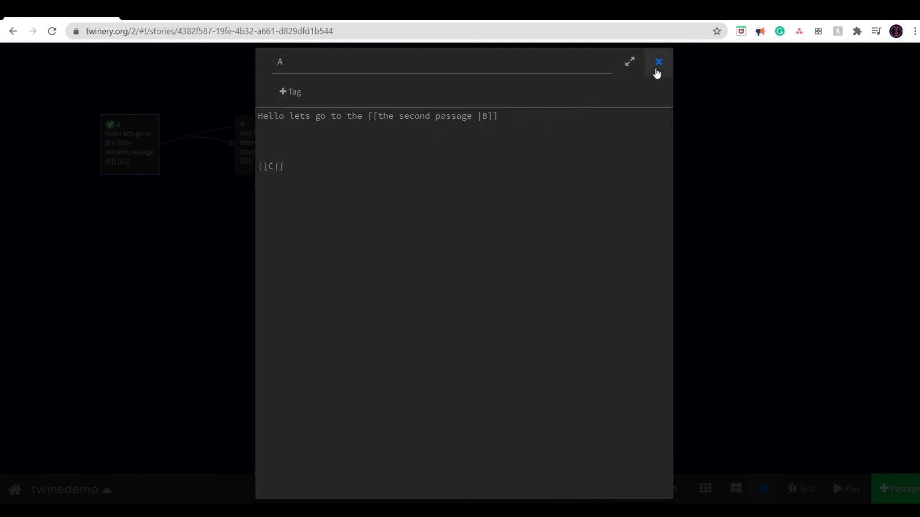
pyautogui.click(656, 70)
pyautogui.moveTo(246, 146); pyautogui.dragTo(214, 217)
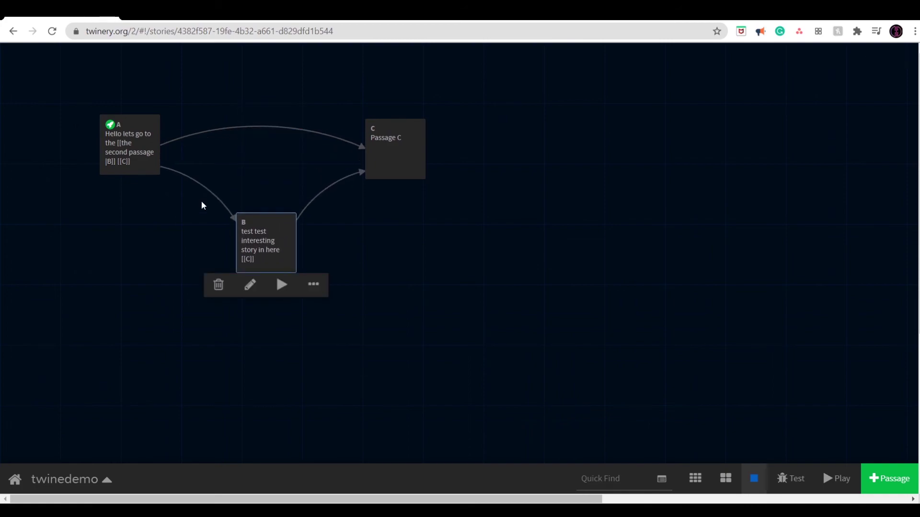
# Add [[A]] and [[B]] links on separate lines below the text of passage C.
pyautogui.doubleClick(397, 150)
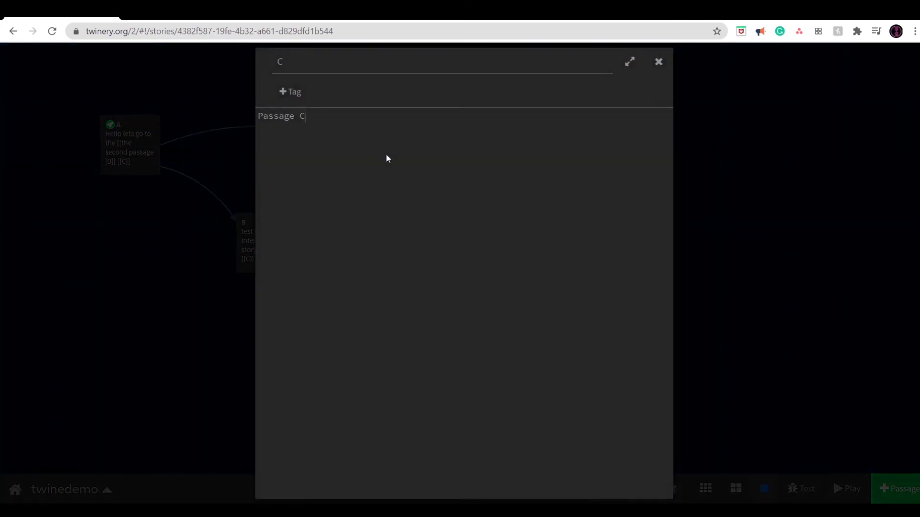
pyautogui.write('[[A]]  [[B]]')
pyautogui.click(658, 61)
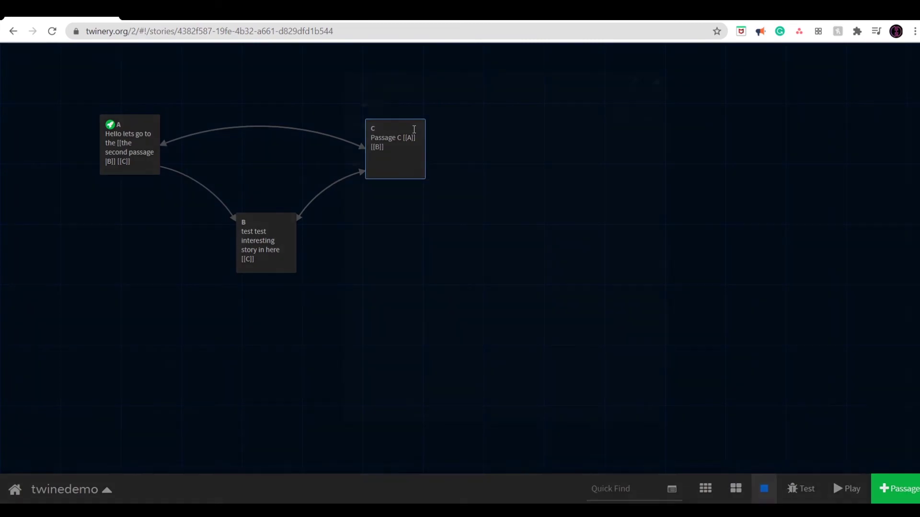
# Add a [[D]] link at the end of passage C, and place the new passage D to the right of C.
pyautogui.doubleClick(414, 129)
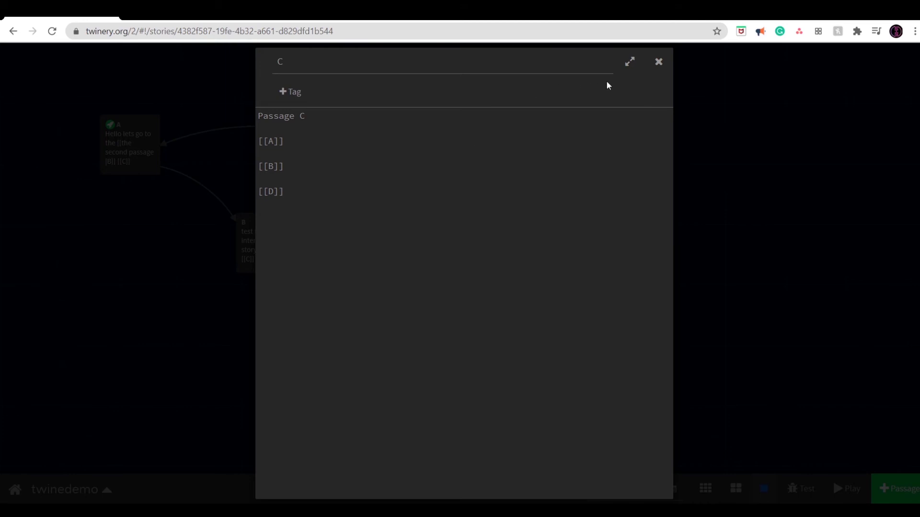
pyautogui.click(658, 62)
pyautogui.moveTo(382, 246); pyautogui.dragTo(518, 161)
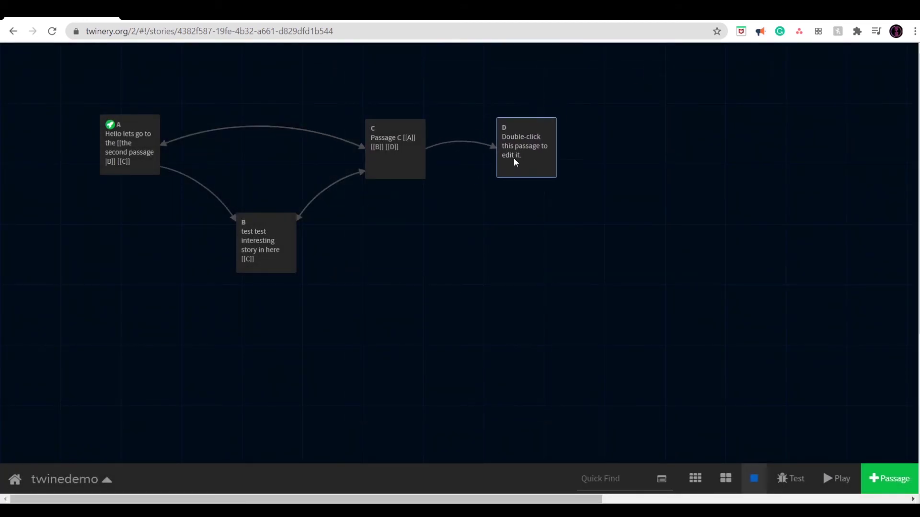
# Add the link [[click here|E]] at the end of passage C, and place passage E right of C with D below it.
pyautogui.doubleClick(390, 164)
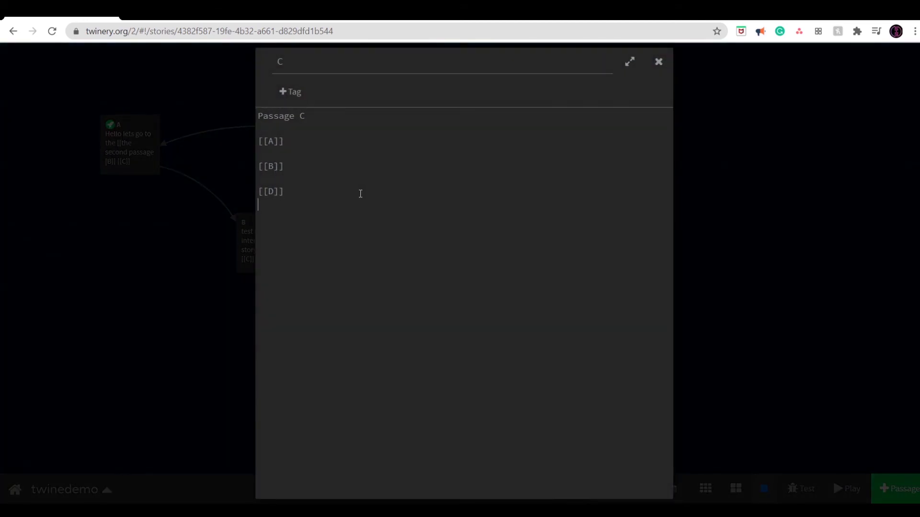
pyautogui.write('[[click here|E]]')
pyautogui.click(659, 62)
pyautogui.moveTo(421, 217); pyautogui.dragTo(626, 139)
pyautogui.moveTo(529, 149); pyautogui.dragTo(510, 196)
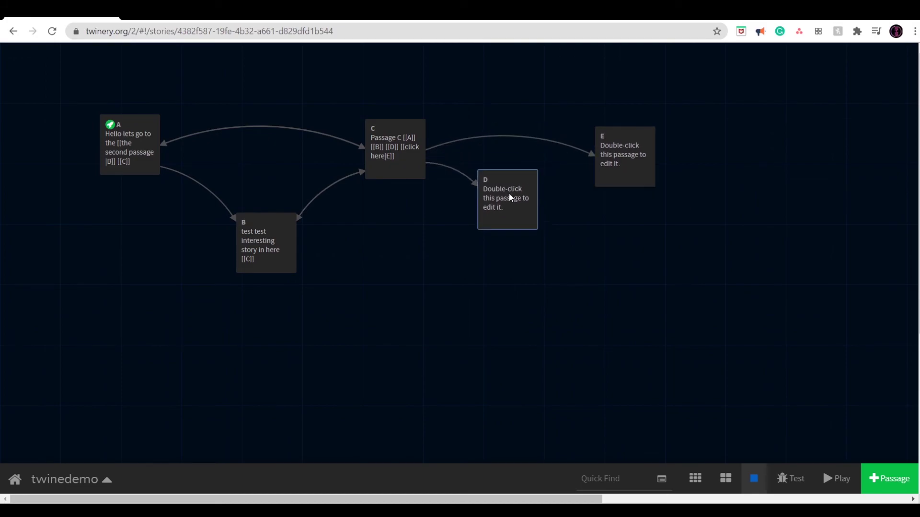
# Examine the display text and target of passage C's "click here" link, and spread passages D and E farther apart vertically.
pyautogui.doubleClick(386, 152)
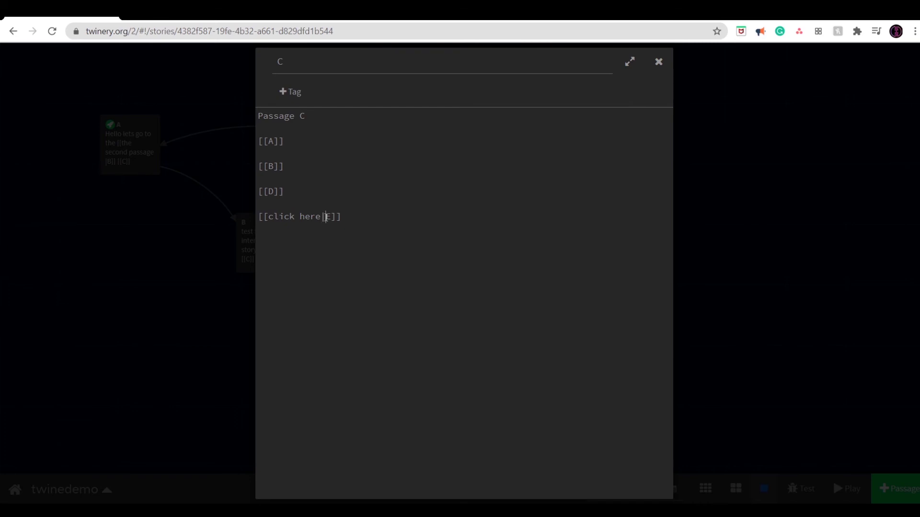
pyautogui.moveTo(320, 217); pyautogui.dragTo(266, 216)
pyautogui.click(329, 217)
pyautogui.click(659, 63)
pyautogui.moveTo(514, 200); pyautogui.dragTo(516, 247)
pyautogui.moveTo(642, 146); pyautogui.dragTo(591, 114)
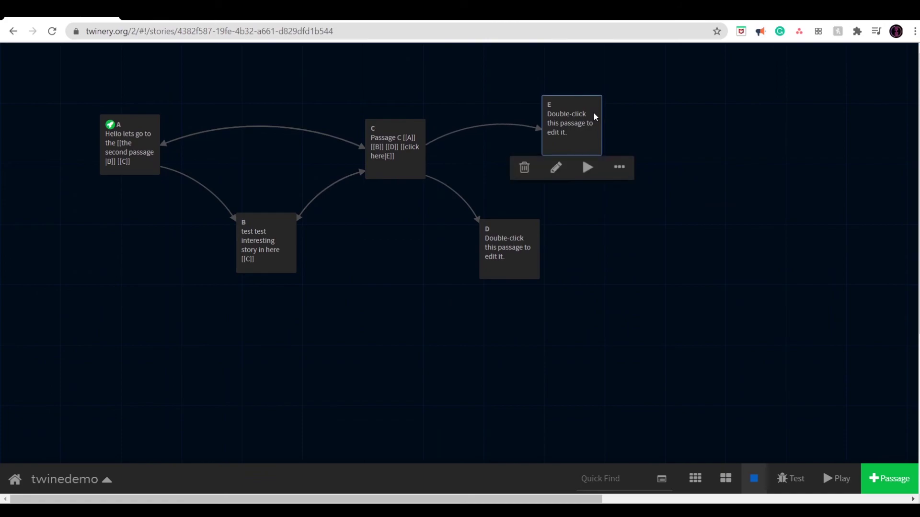
# Nudge passage B slightly lower, and review the two links in passage A's text.
pyautogui.moveTo(287, 255)
pyautogui.moveTo(277, 255); pyautogui.dragTo(275, 261)
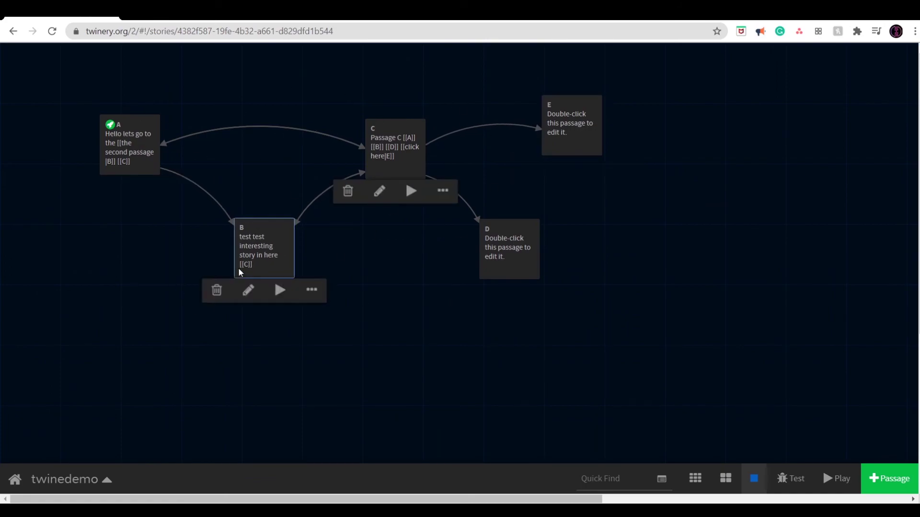
pyautogui.doubleClick(152, 171)
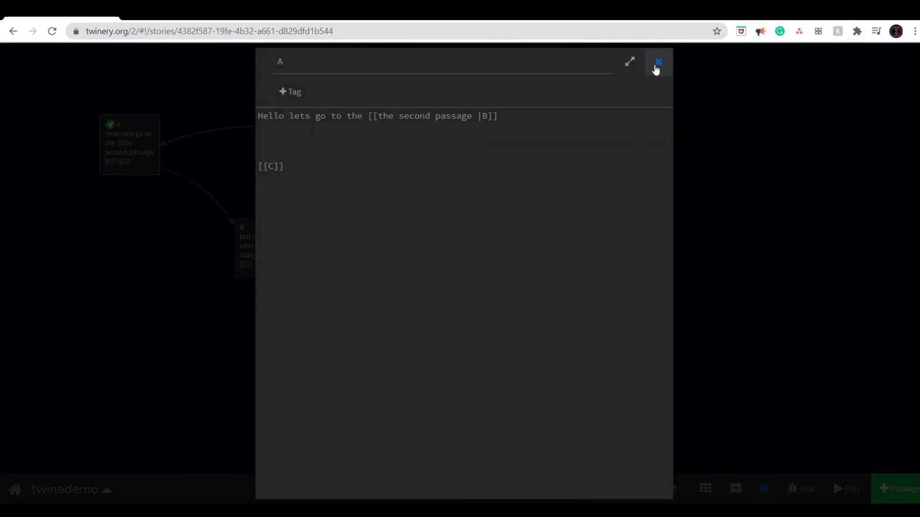
pyautogui.click(658, 66)
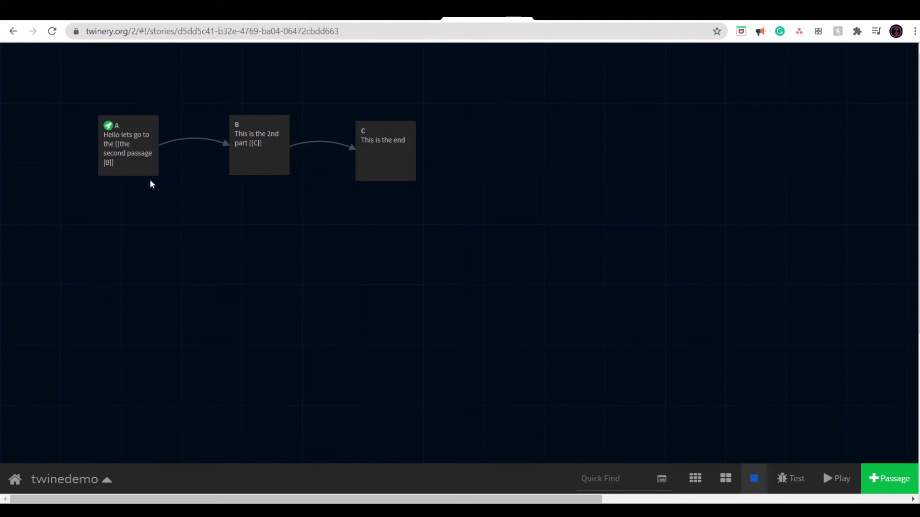
# Publish the three-passage twinedemo story to twinedemo1.html and play it through to the last passage.
pyautogui.moveTo(276, 151)
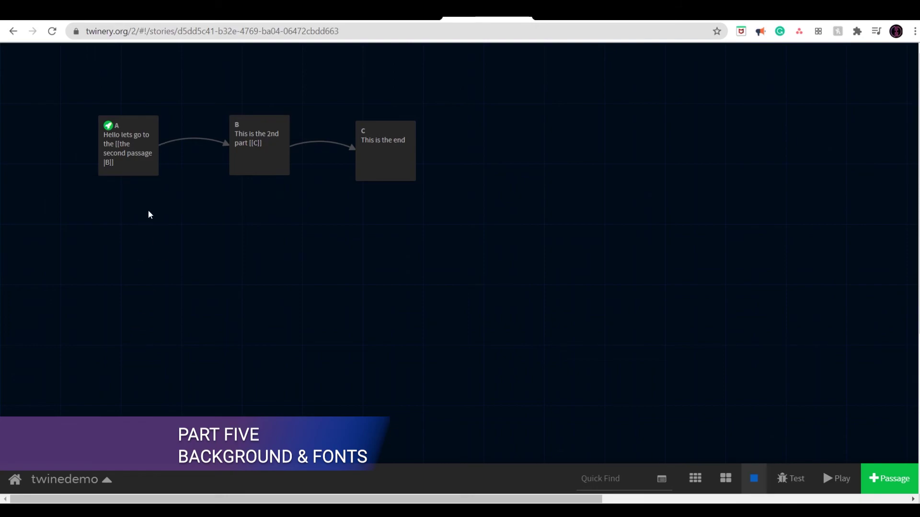
pyautogui.moveTo(148, 152)
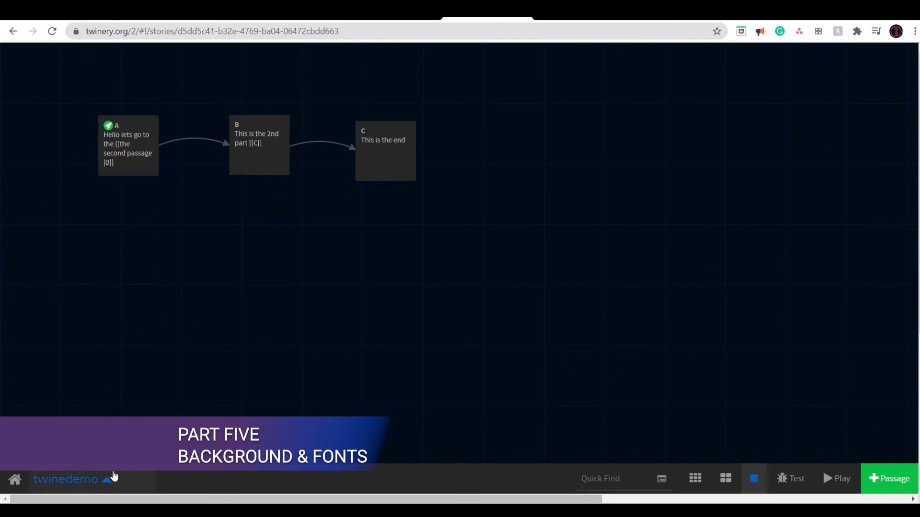
pyautogui.click(86, 480)
pyautogui.click(104, 474)
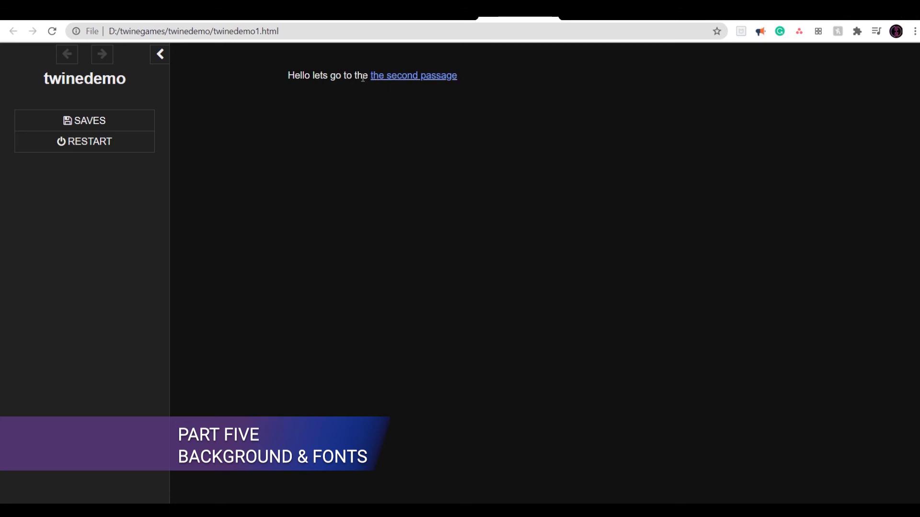
pyautogui.click(398, 78)
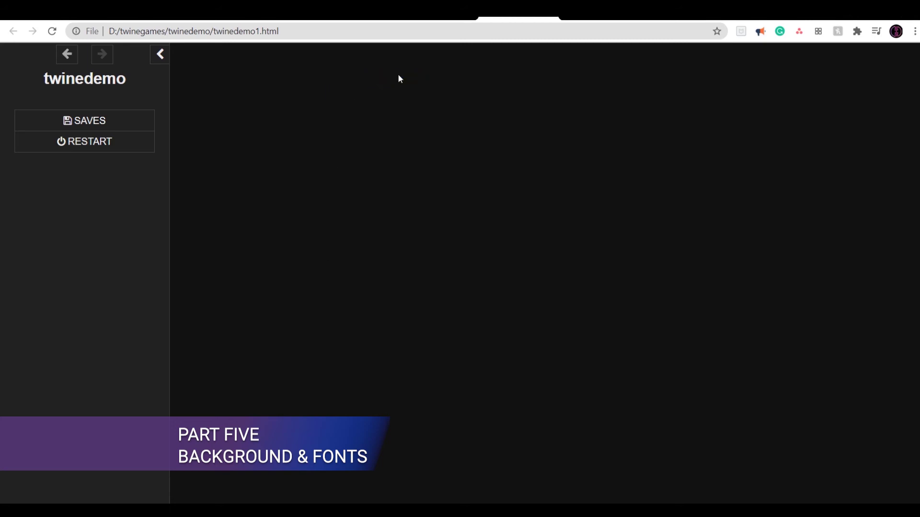
pyautogui.click(292, 110)
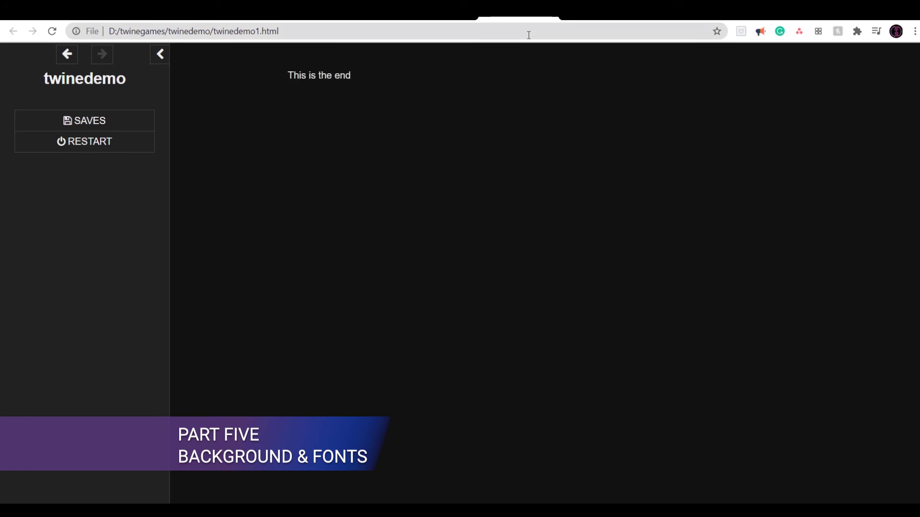
# Review the text of passages A, B and C in the editor, and follow the published story's link to the second passage.
pyautogui.click(507, 18)
pyautogui.moveTo(355, 127)
pyautogui.doubleClick(120, 153)
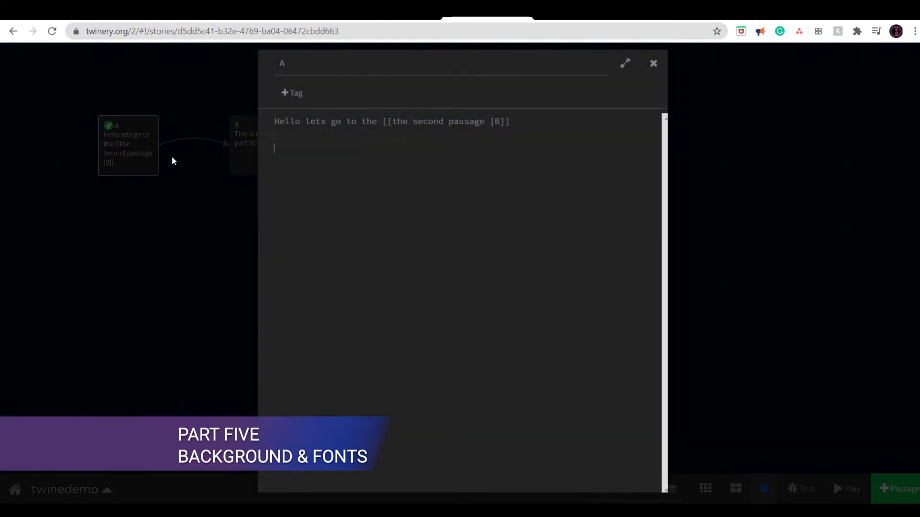
pyautogui.click(659, 61)
pyautogui.doubleClick(248, 129)
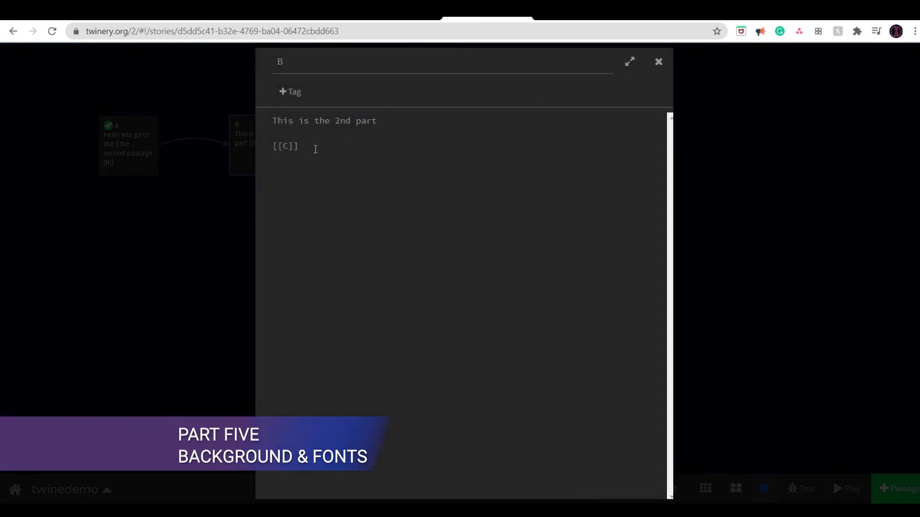
pyautogui.click(658, 63)
pyautogui.doubleClick(403, 141)
pyautogui.click(658, 62)
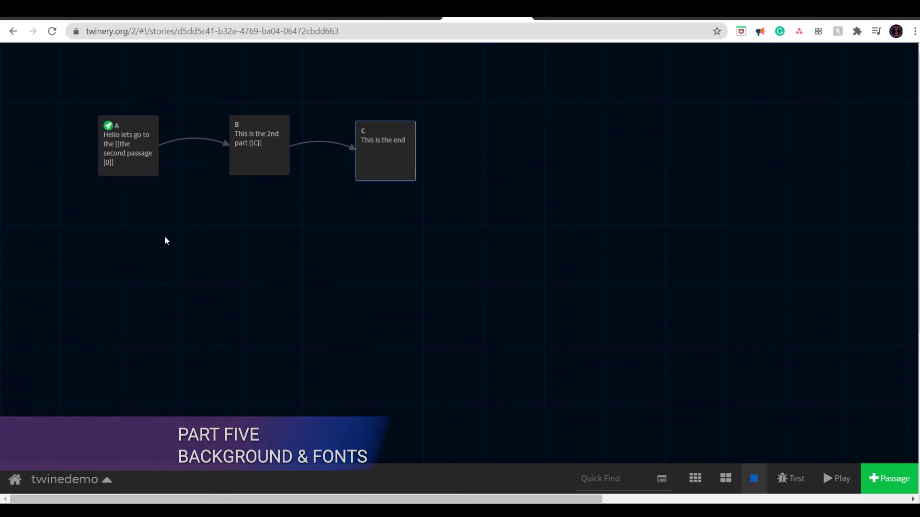
pyautogui.hotkey('ctrl', 'Tab')
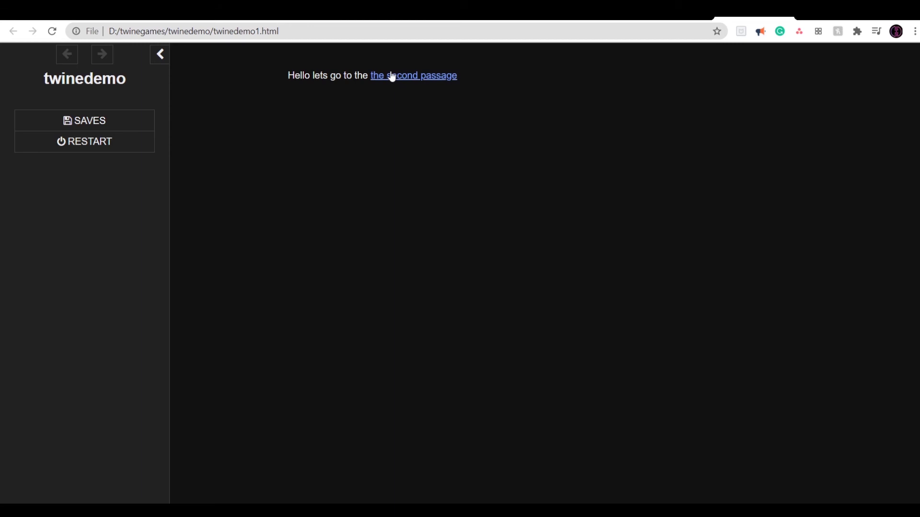
pyautogui.click(424, 77)
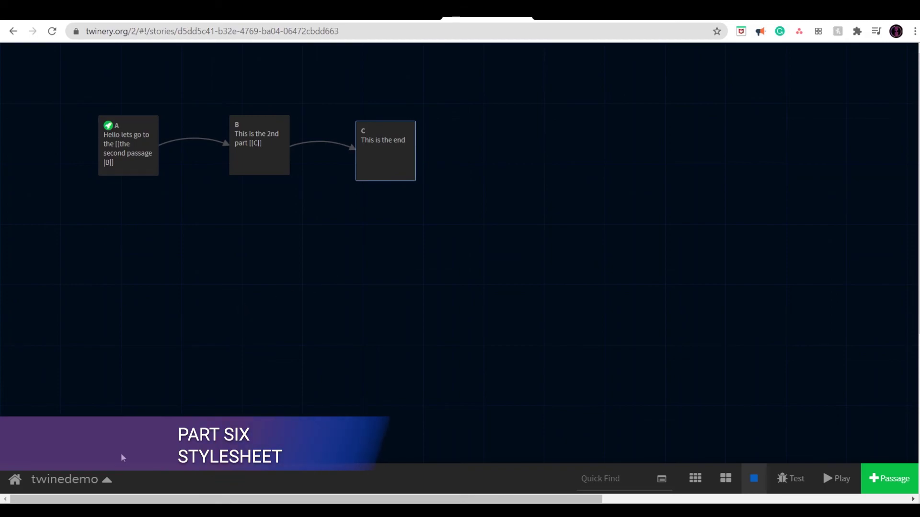
# Open the story stylesheet and start a body rule with an opening brace on its own line.
pyautogui.click(107, 480)
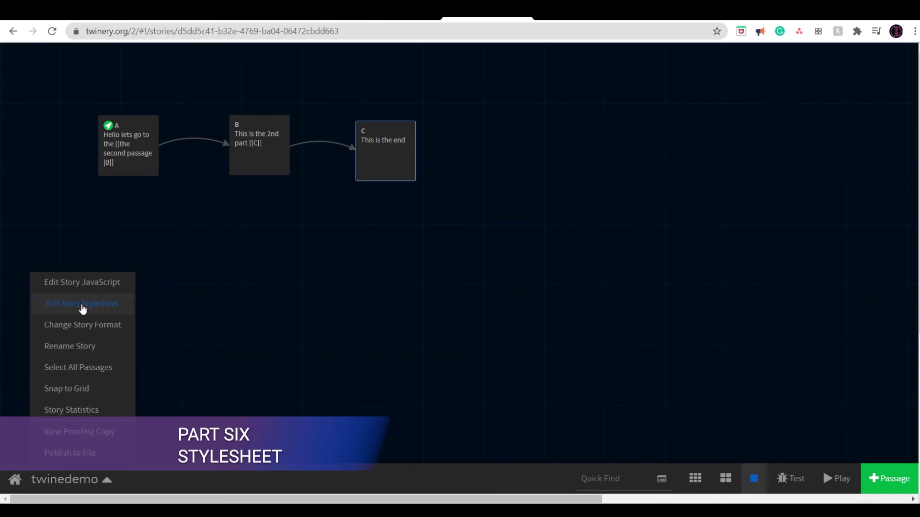
pyautogui.click(85, 308)
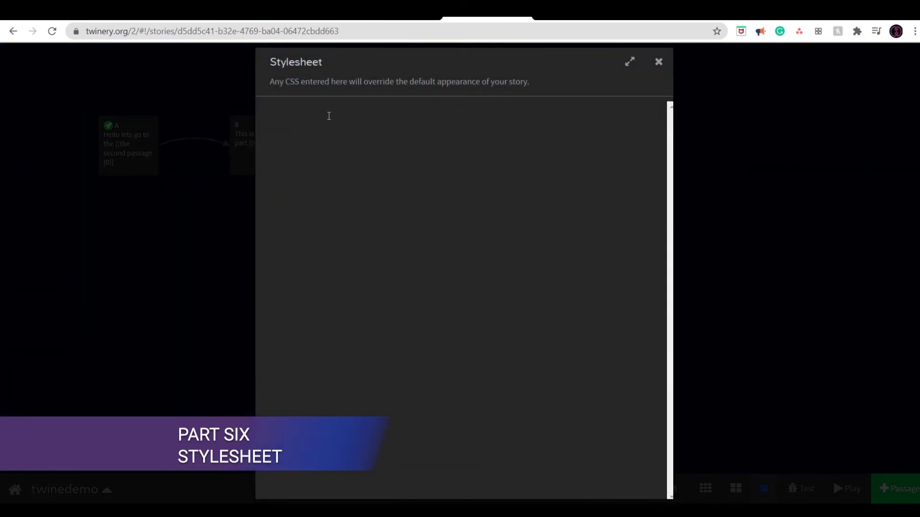
pyautogui.moveTo(284, 80); pyautogui.dragTo(370, 102)
pyautogui.click(334, 149)
pyautogui.write('body')
pyautogui.press('Return')
pyautogui.write('{')
pyautogui.press('Return')
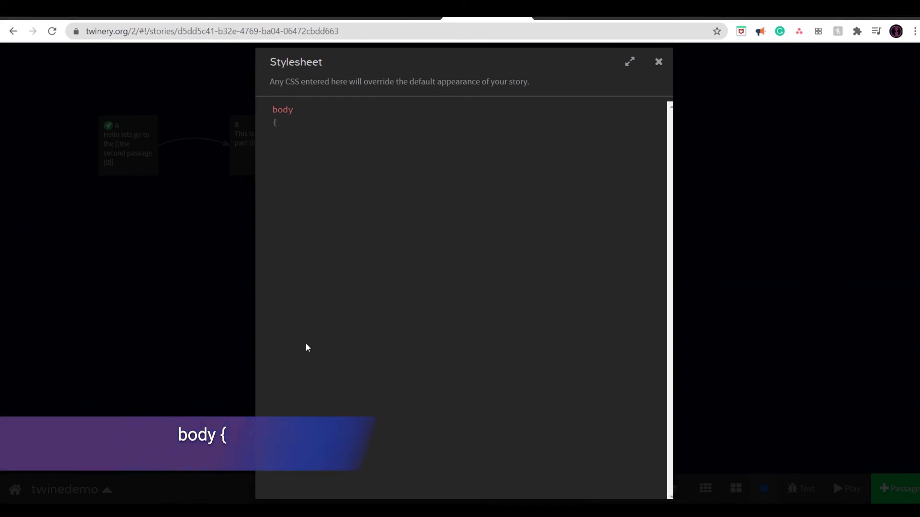
# Add a background-color declaration with the value #f8B001 to the body rule.
pyautogui.write('back')
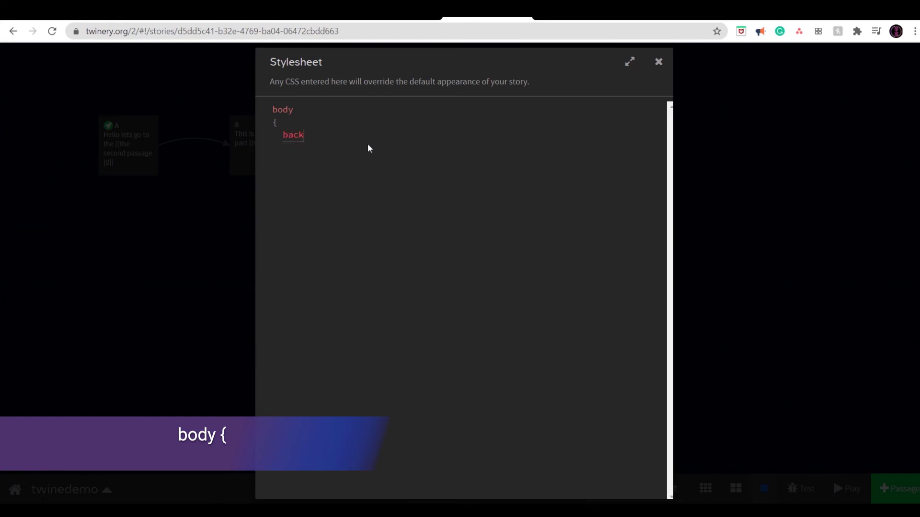
pyautogui.write('ground-color')
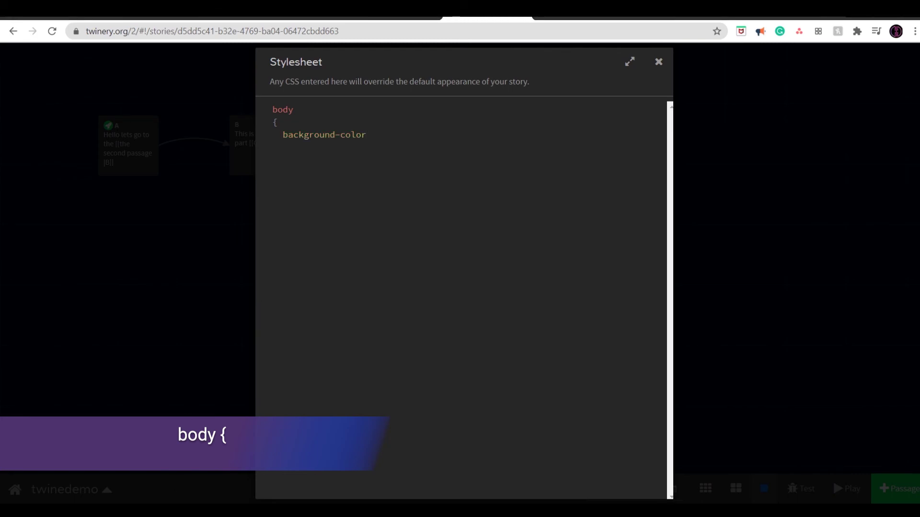
pyautogui.write(':')
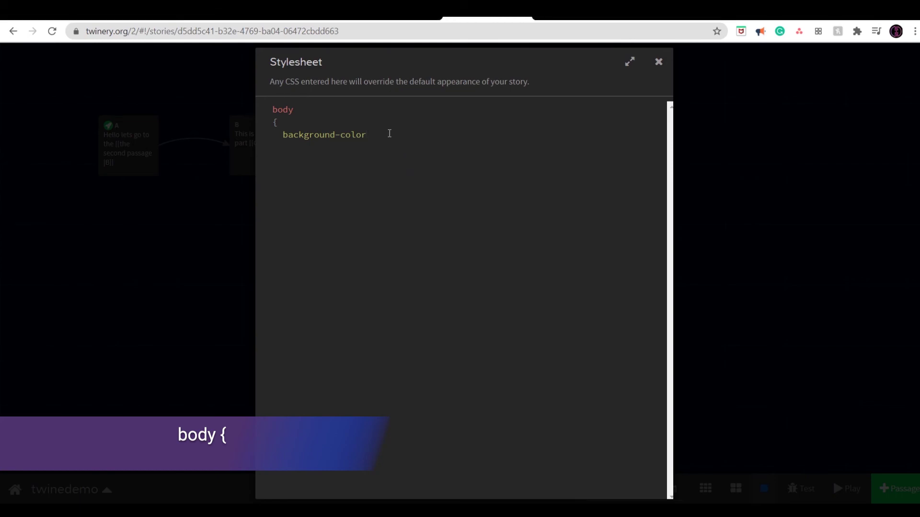
pyautogui.write(' #')
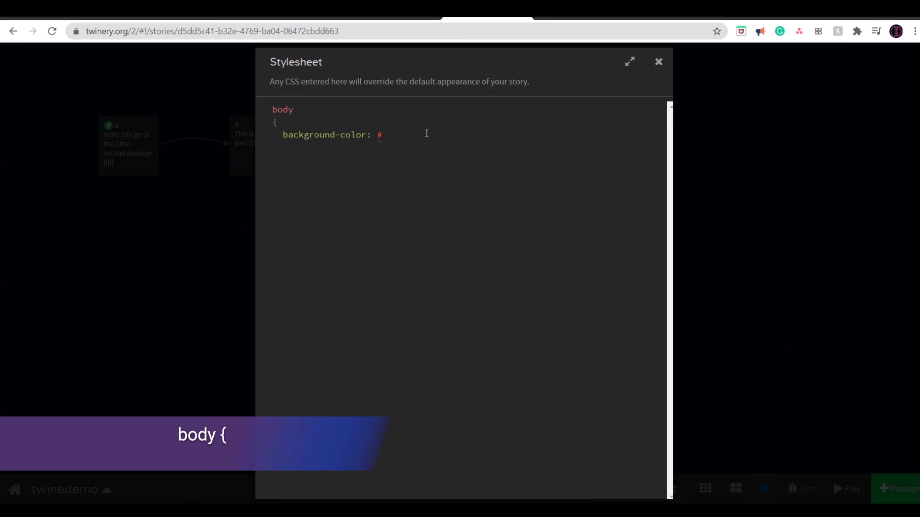
pyautogui.write('f8B')
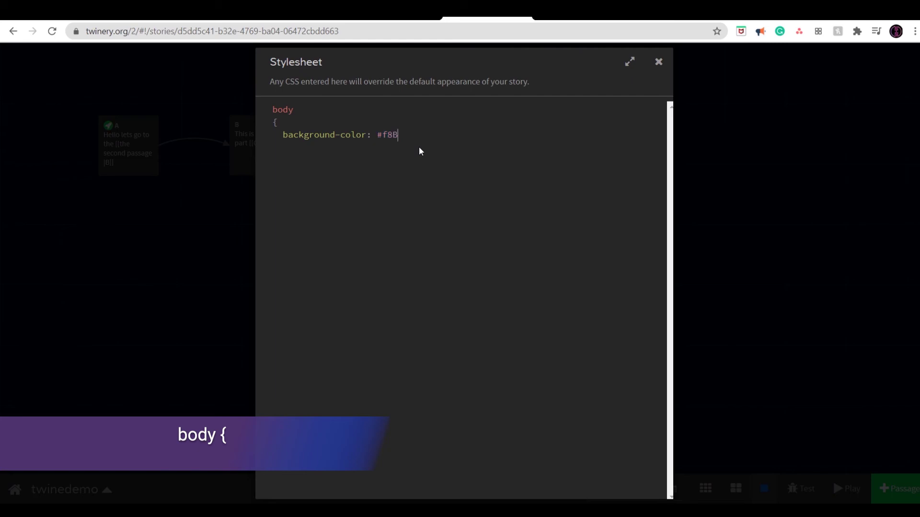
pyautogui.write('001;')
pyautogui.press('Return')
# Try changing the final digit of the body background colour, making it #f8B008.
pyautogui.click(416, 135)
pyautogui.write('7')
pyautogui.press('BackSpace')
pyautogui.press('BackSpace')
pyautogui.write('9')
pyautogui.press('BackSpace')
pyautogui.write('8;')
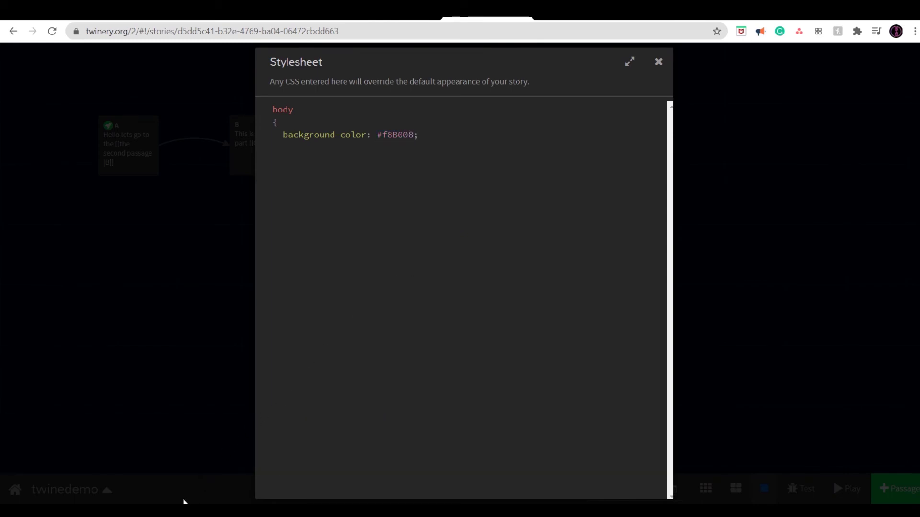
# Set the body rule's background colour to #f8B001.
pyautogui.click(416, 135)
pyautogui.press('BackSpace')
pyautogui.write('1')
# Add a font-family declaration with the value impact below the background colour.
pyautogui.press('Return')
pyautogui.write('font-family')
pyautogui.press('BackSpace')
pyautogui.write('y:')
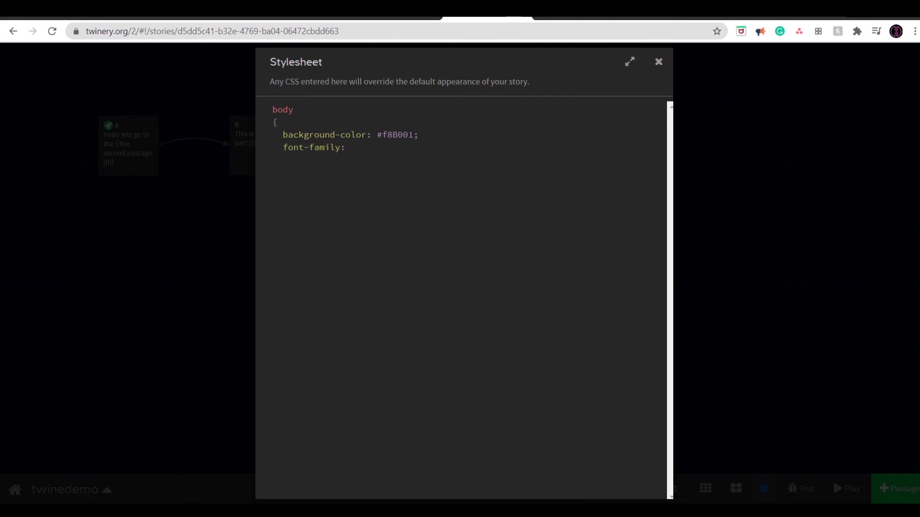
pyautogui.click(418, 147)
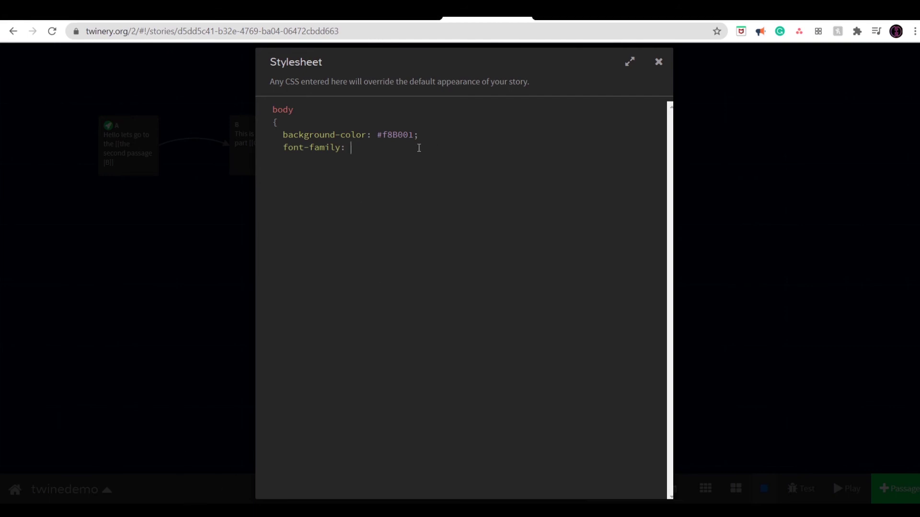
pyautogui.write('impact;')
pyautogui.press('Return')
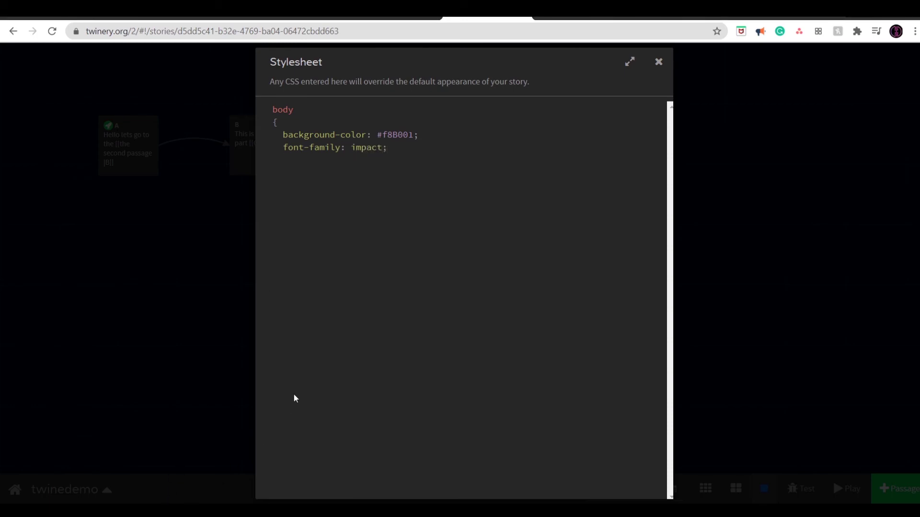
# Add a font-size declaration of 30px to the body rule and end the rule with a closing brace.
pyautogui.write('fo')
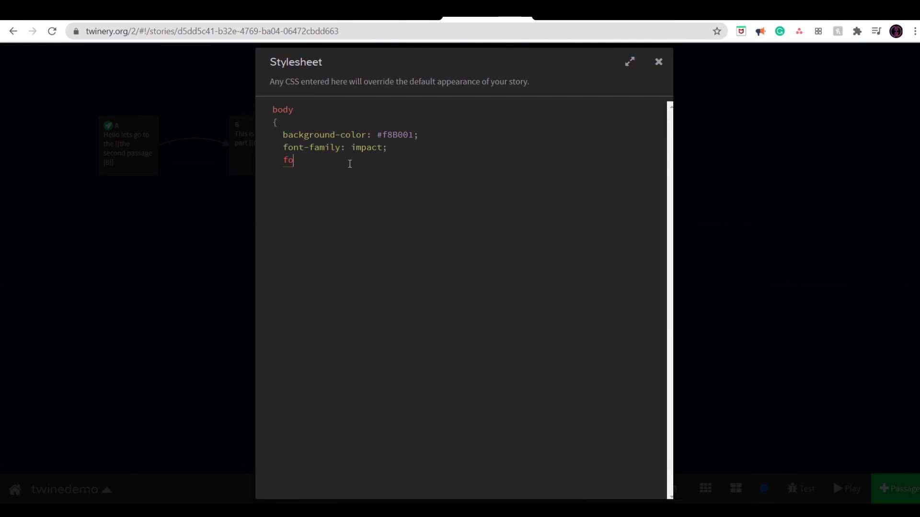
pyautogui.write('nt-size:')
pyautogui.moveTo(422, 134); pyautogui.dragTo(384, 152)
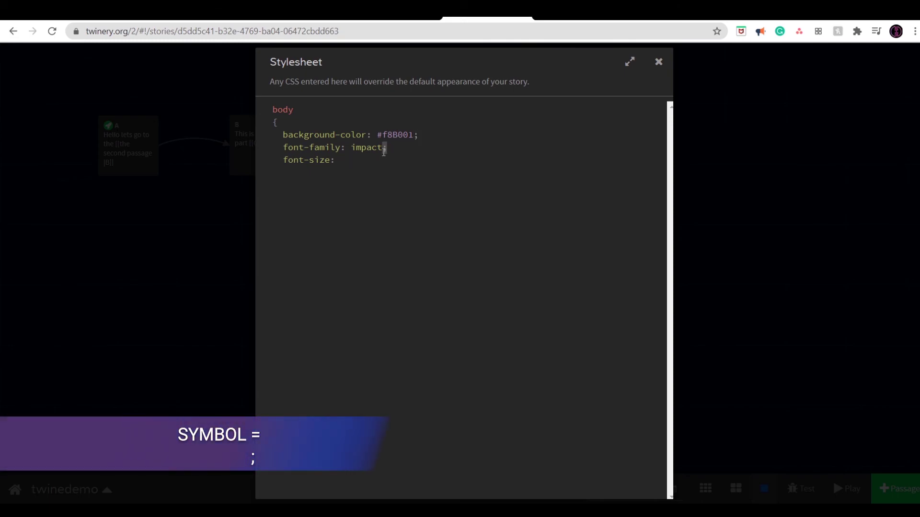
pyautogui.click(359, 167)
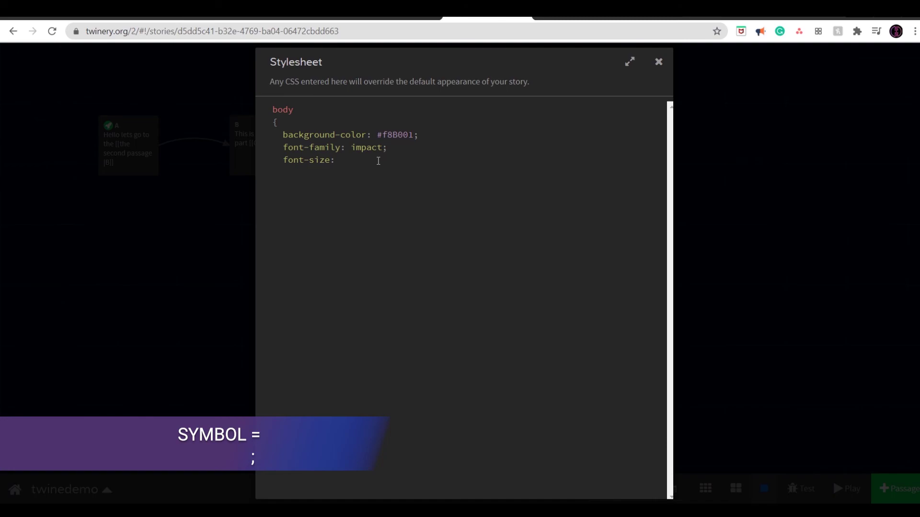
pyautogui.write('30')
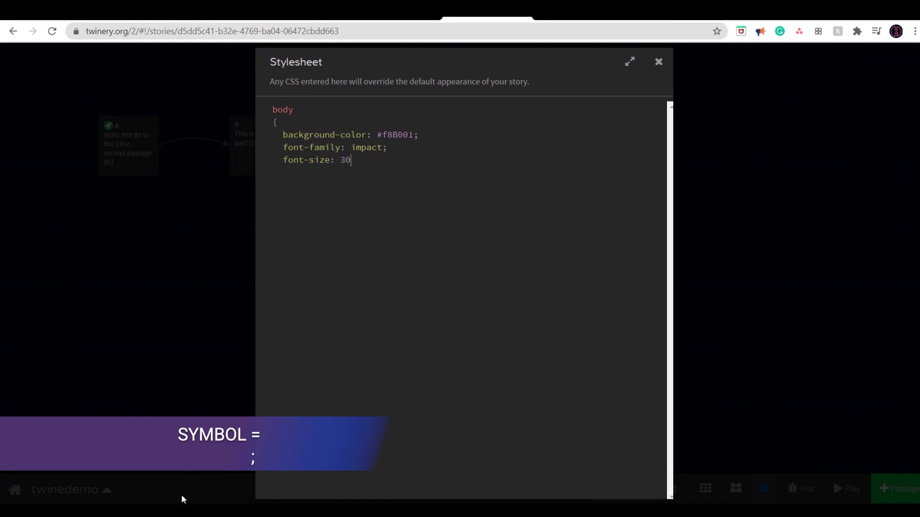
pyautogui.write('px;')
pyautogui.press('Return')
pyautogui.write('}')
# Examine the complete body rule by highlighting its lines from the closing brace up to the selector.
pyautogui.hotkey('shift', 'Up')
pyautogui.hotkey('shift', 'Up')
pyautogui.hotkey('shift', 'Up')
pyautogui.hotkey('shift', 'Up')
pyautogui.hotkey('shift', 'Up')
pyautogui.hotkey('shift', 'Up')
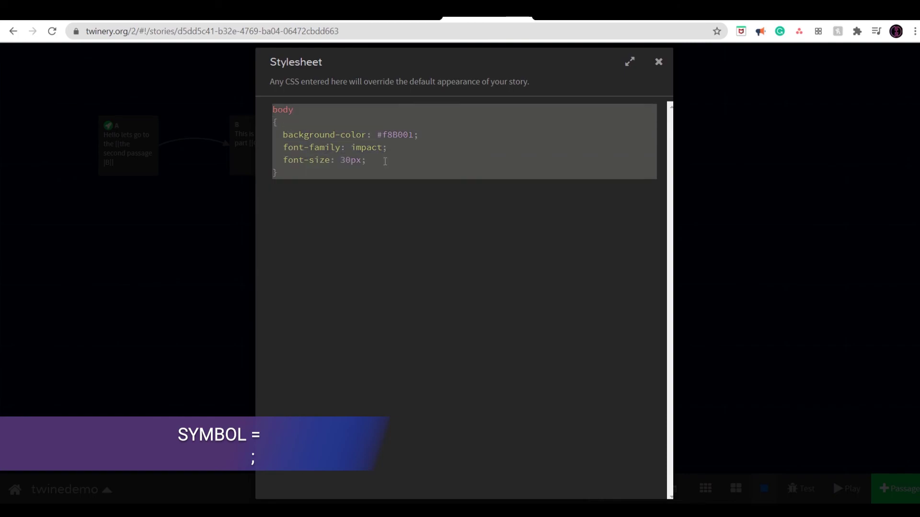
pyautogui.hotkey('shift', 'Down')
pyautogui.hotkey('shift', 'Down')
pyautogui.hotkey('shift', 'Down')
pyautogui.hotkey('shift', 'Down')
pyautogui.hotkey('shift', 'Down')
pyautogui.hotkey('shift', 'Down')
pyautogui.hotkey('shift', 'Down')
pyautogui.hotkey('shift', 'Up')
pyautogui.hotkey('shift', 'Up')
pyautogui.hotkey('shift', 'Up')
pyautogui.hotkey('shift', 'Up')
pyautogui.hotkey('shift', 'Up')
pyautogui.hotkey('shift', 'Up')
pyautogui.hotkey('shift', 'Up')
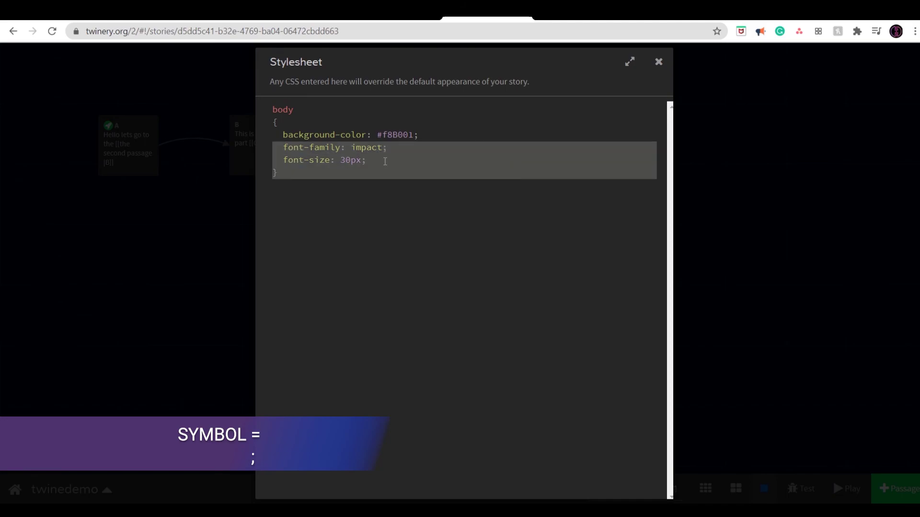
# Examine the hex code of the background-color declaration by highlighting it in the body rule.
pyautogui.press('Down')
pyautogui.press('Up')
pyautogui.press('Up')
pyautogui.press('Up')
pyautogui.press('Up')
pyautogui.press('Up')
pyautogui.press('Up')
pyautogui.press('Down')
pyautogui.press('Down')
pyautogui.press('Right')
pyautogui.press('Right')
pyautogui.press('Right')
pyautogui.press('Right')
pyautogui.press('Right')
pyautogui.press('Right')
pyautogui.press('Right')
pyautogui.press('Right')
pyautogui.press('Right')
pyautogui.press('Right')
pyautogui.press('Left')
pyautogui.press('Left')
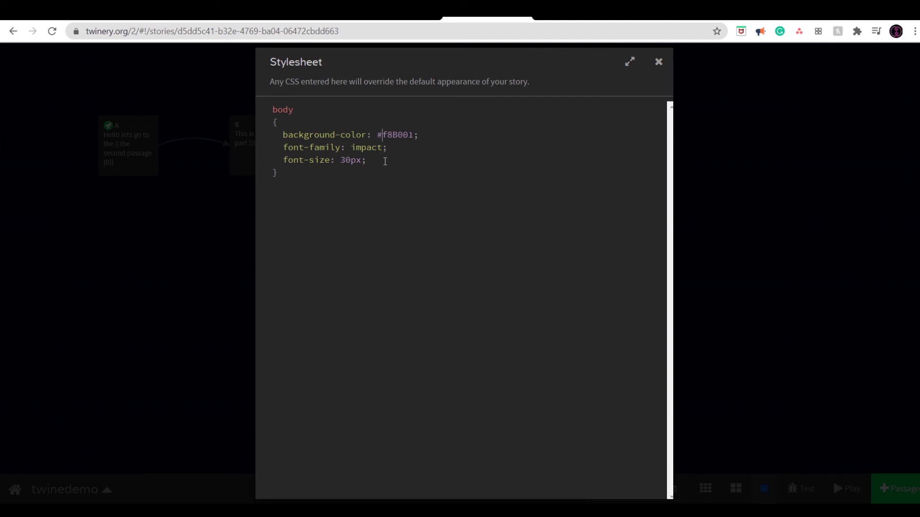
pyautogui.press('Left')
pyautogui.hotkey('shift', 'Left')
pyautogui.hotkey('shift', 'Right')
pyautogui.hotkey('shift', 'Right')
pyautogui.hotkey('shift', 'Right')
pyautogui.hotkey('shift', 'Right')
pyautogui.hotkey('shift', 'Right')
pyautogui.hotkey('shift', 'Right')
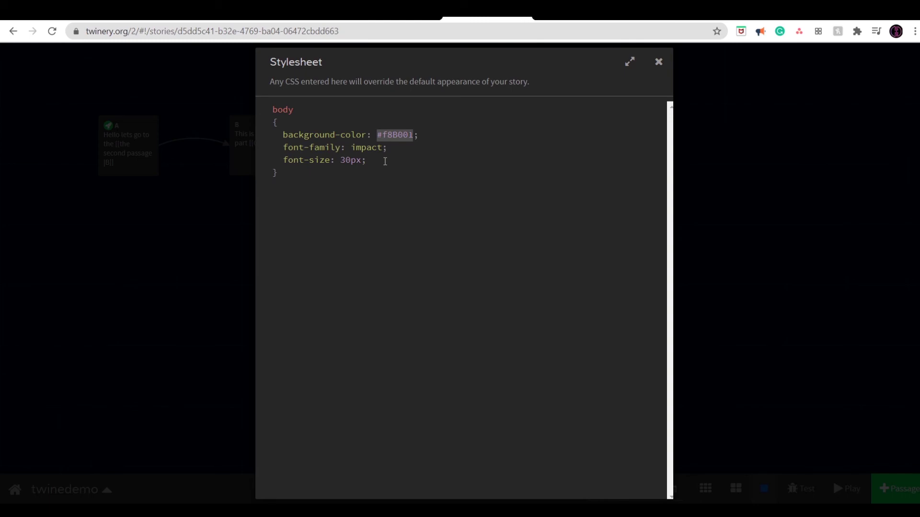
pyautogui.press('Right')
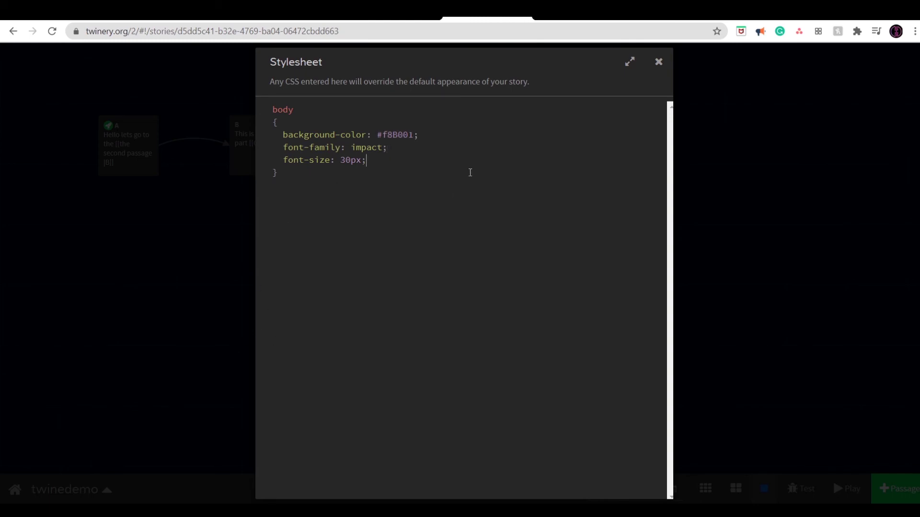
# Close the stylesheet, publish the story to twinedemo2.html, and open the published file.
pyautogui.click(659, 61)
pyautogui.click(107, 479)
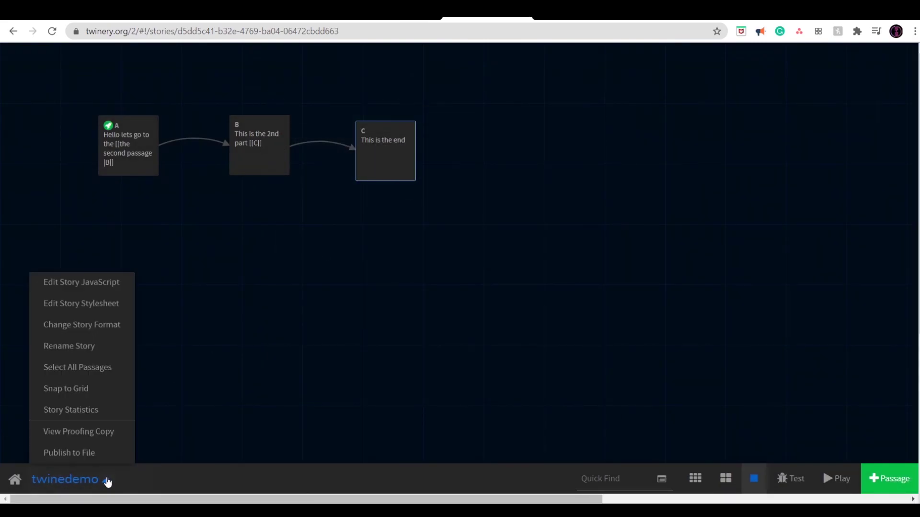
pyautogui.click(111, 455)
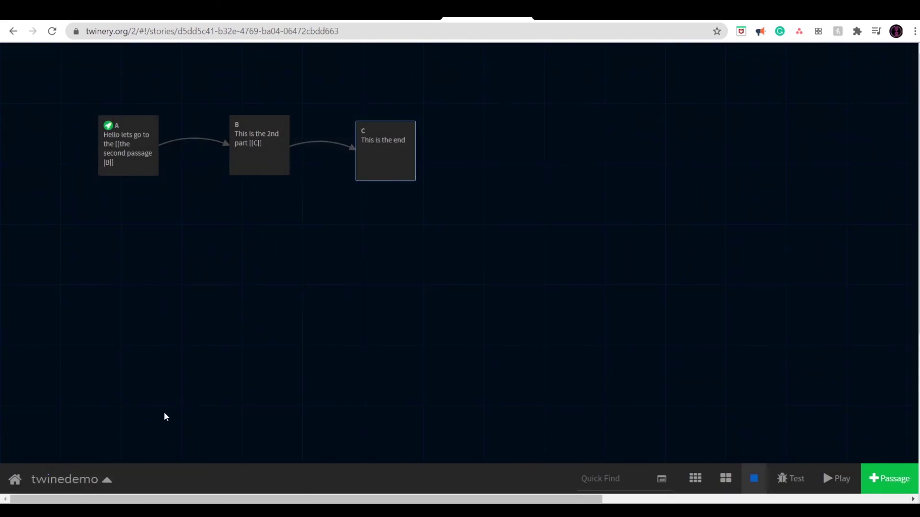
pyautogui.click(103, 479)
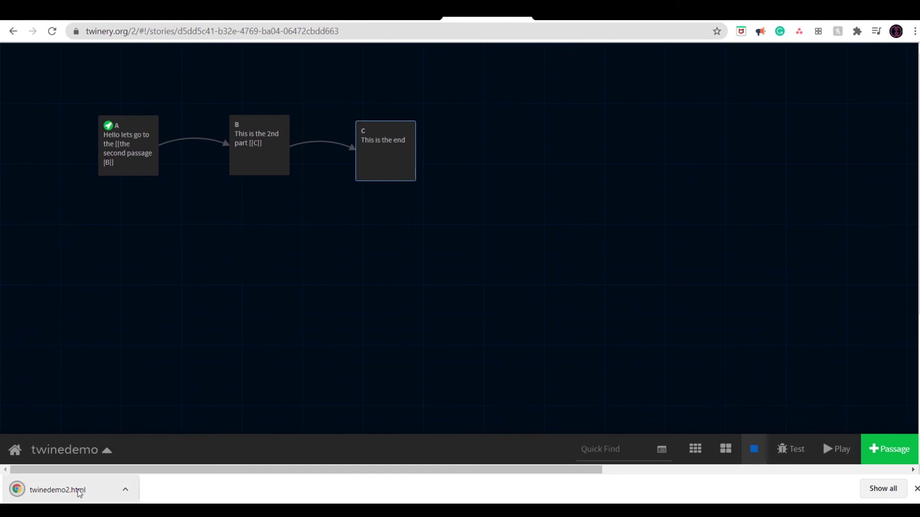
pyautogui.click(78, 491)
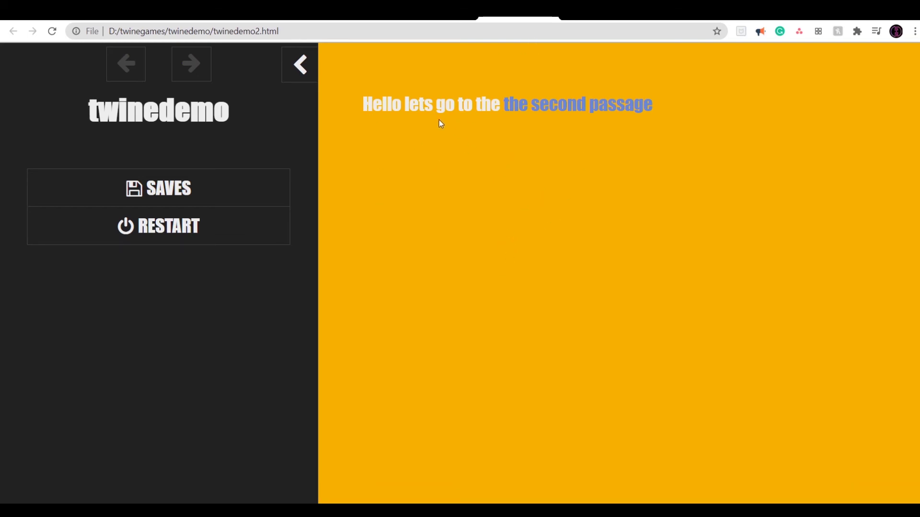
# Check the styled text on the published story's first page and play through to the last passage.
pyautogui.moveTo(364, 103); pyautogui.dragTo(496, 102)
pyautogui.click(495, 102)
pyautogui.click(533, 106)
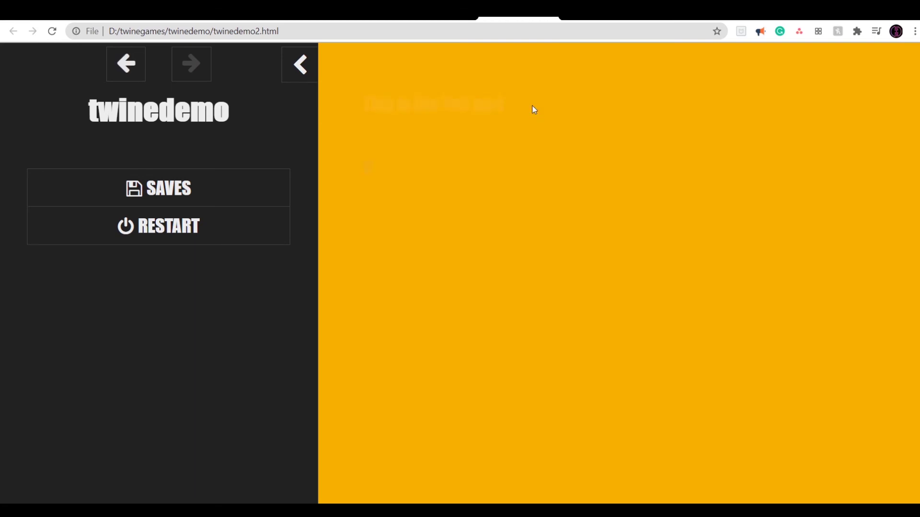
pyautogui.click(368, 167)
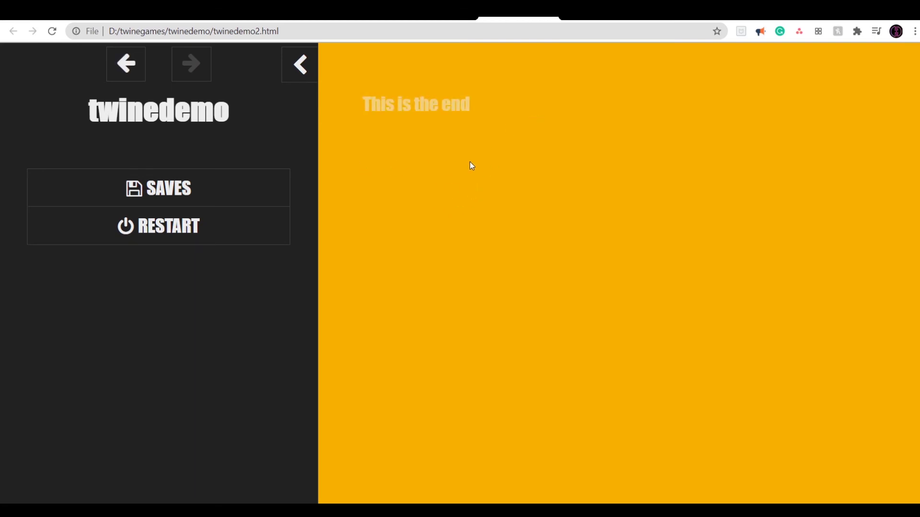
# Return to the story editor and add the line "This to be a different font?????" below the link in passage A.
pyautogui.hotkey('ctrl', 'shift', 'Tab')
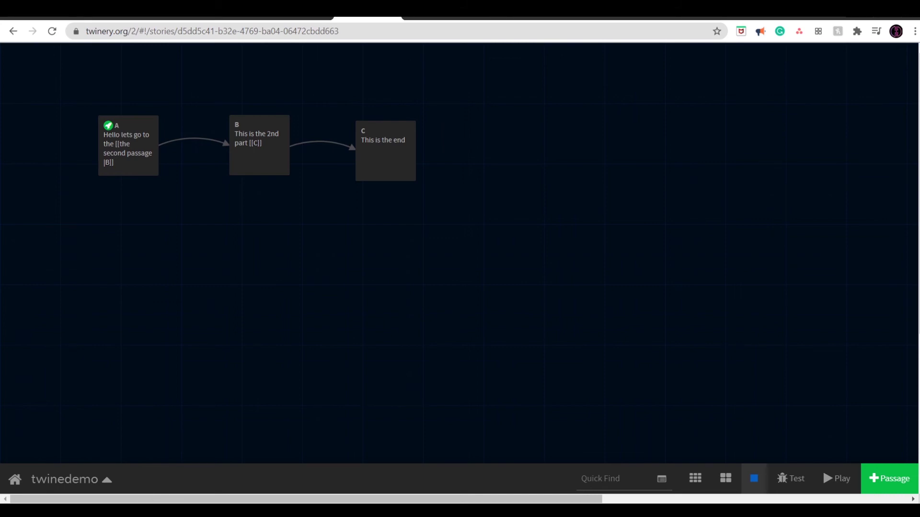
pyautogui.click(143, 171)
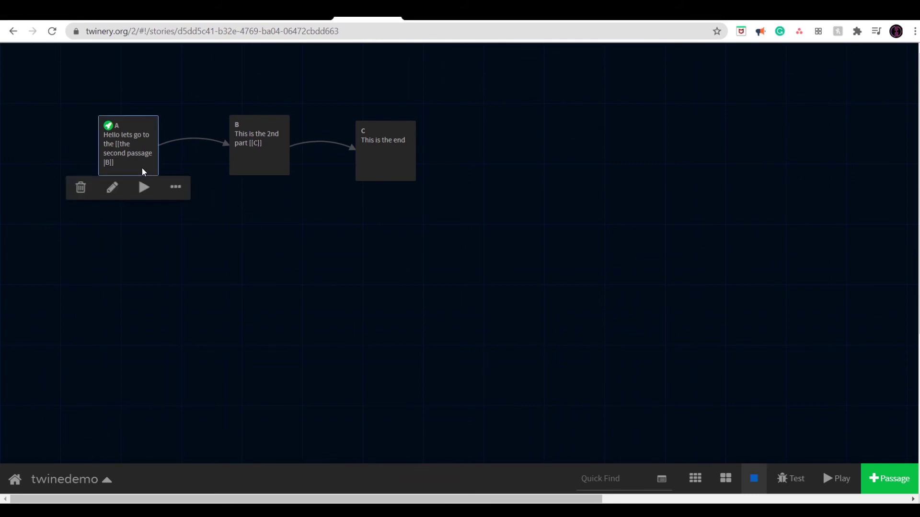
pyautogui.doubleClick(143, 171)
pyautogui.click(303, 152)
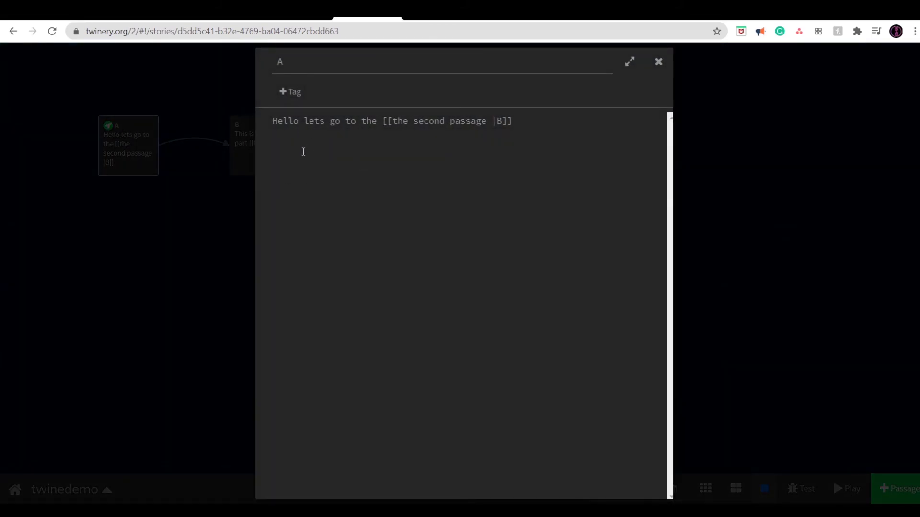
pyautogui.click(272, 121)
pyautogui.keyDown('shift'); pyautogui.click(546, 121); pyautogui.keyUp('shift')
pyautogui.click(512, 149)
pyautogui.write('This to be a different font?????')
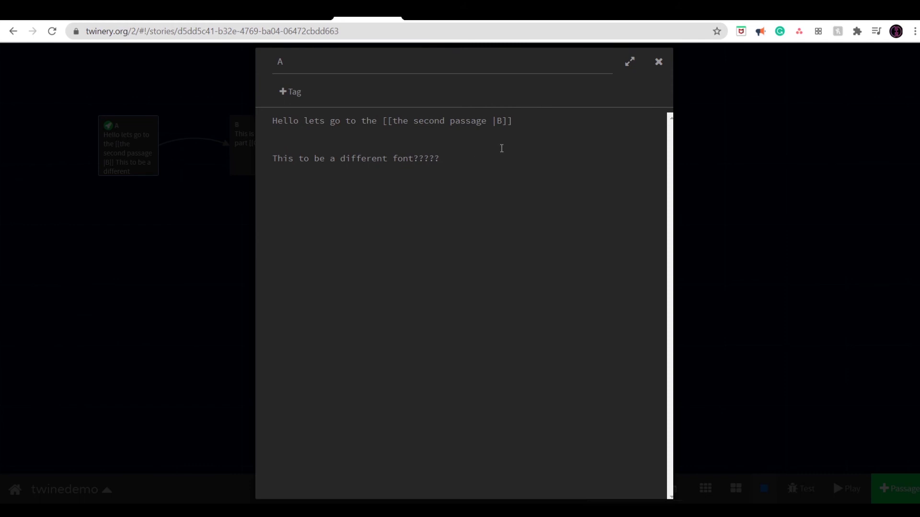
pyautogui.click(658, 61)
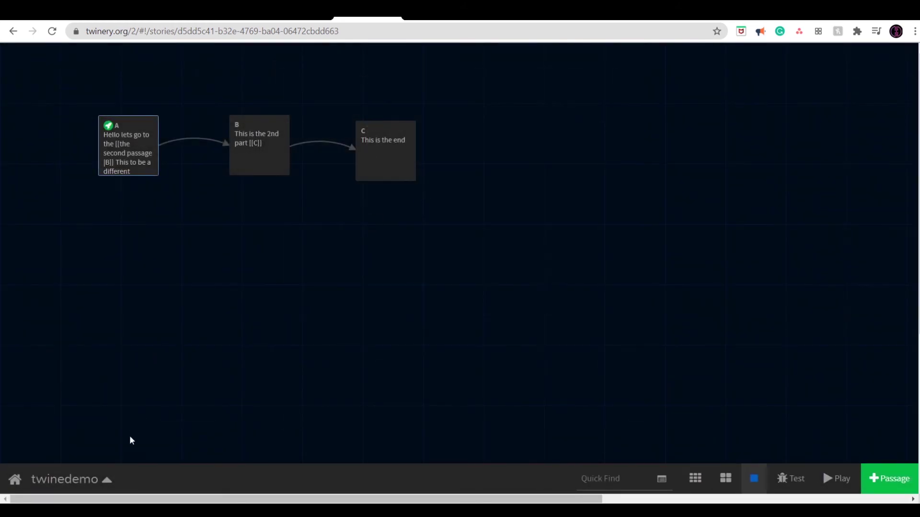
# Reopen the story stylesheet and review the existing body rule.
pyautogui.click(107, 480)
pyautogui.click(137, 307)
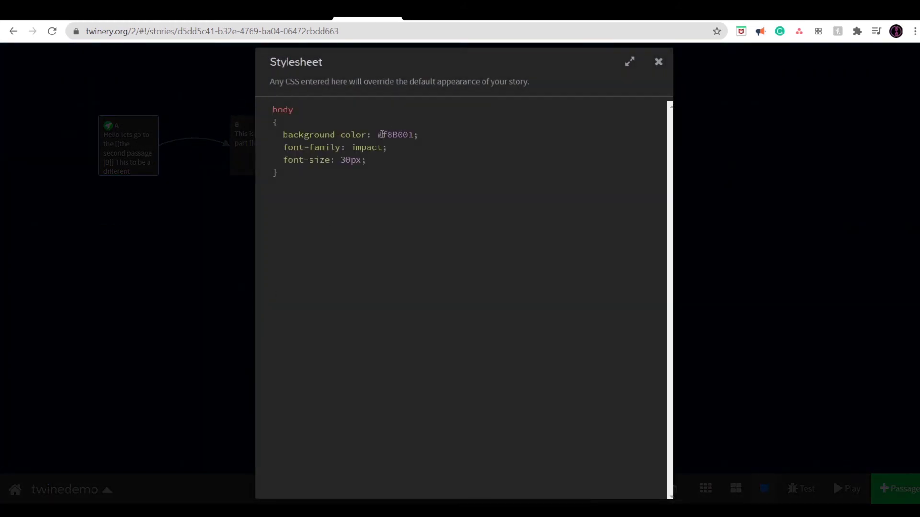
pyautogui.moveTo(318, 199); pyautogui.dragTo(256, 107)
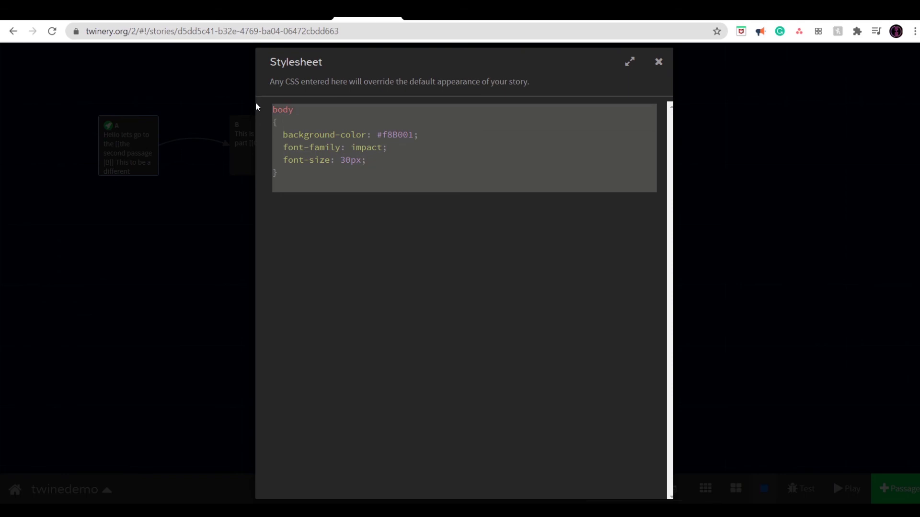
pyautogui.click(290, 129)
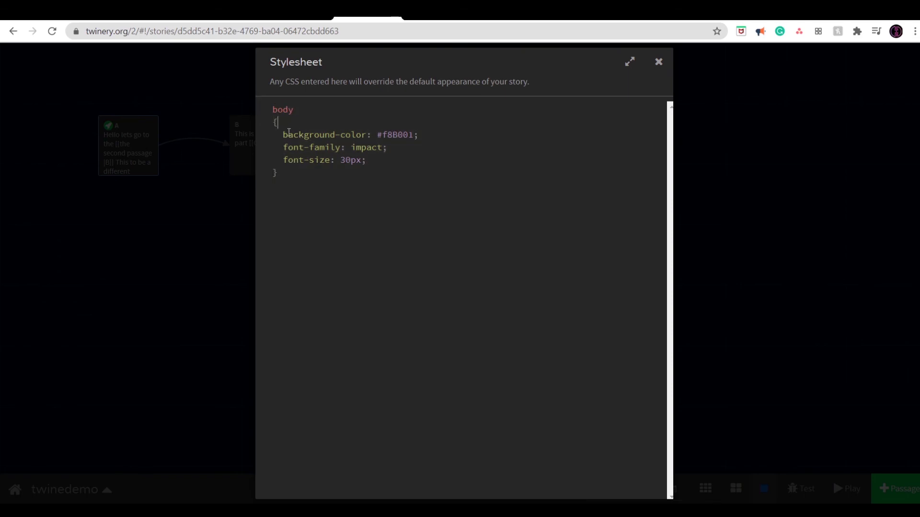
# Review the background, font family and font size properties of the body rule, and check the extra line in passage A.
pyautogui.moveTo(293, 135); pyautogui.dragTo(407, 136)
pyautogui.moveTo(293, 148); pyautogui.dragTo(350, 150)
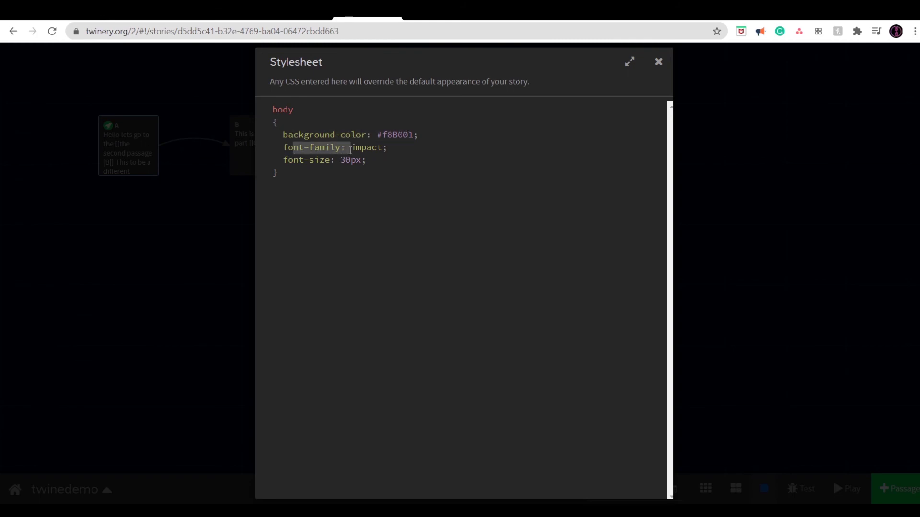
pyautogui.moveTo(284, 160); pyautogui.dragTo(341, 160)
pyautogui.click(318, 184)
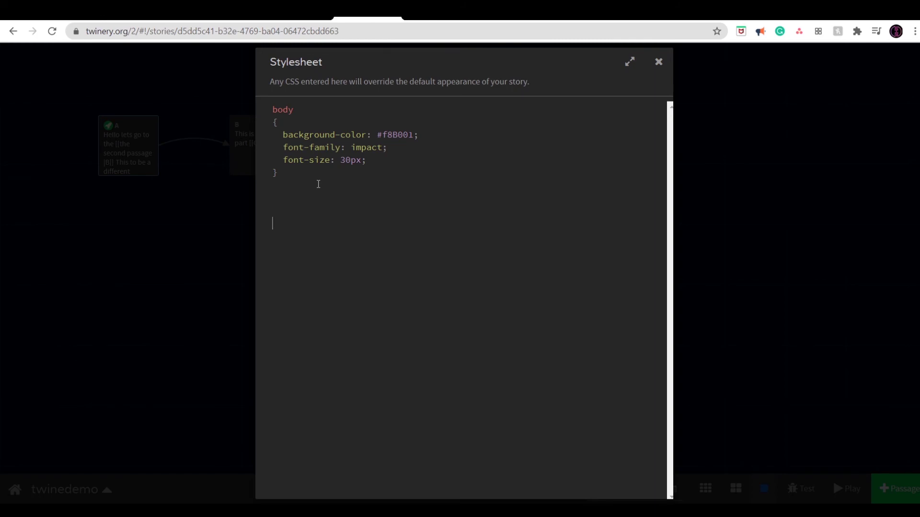
pyautogui.click(657, 62)
pyautogui.doubleClick(125, 136)
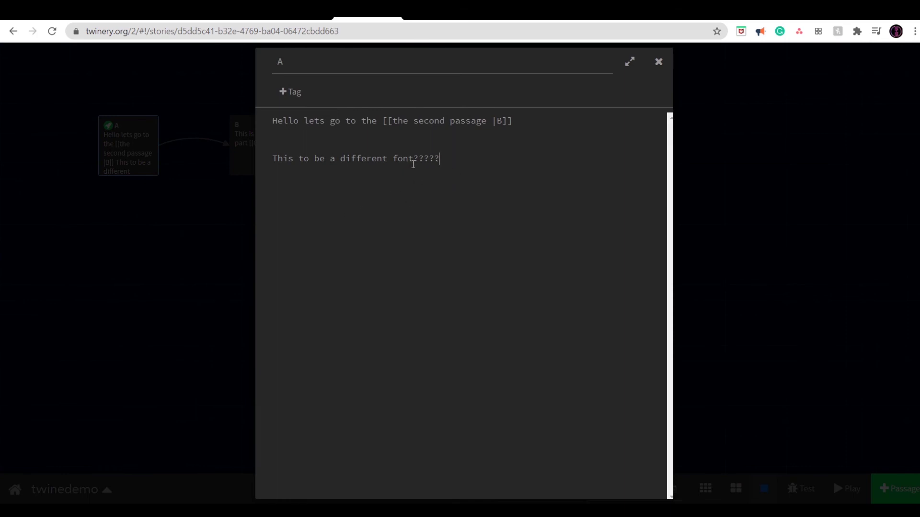
pyautogui.click(658, 61)
# Reopen the story stylesheet and start a new text1 rule with an opening brace below the body rule.
pyautogui.click(105, 481)
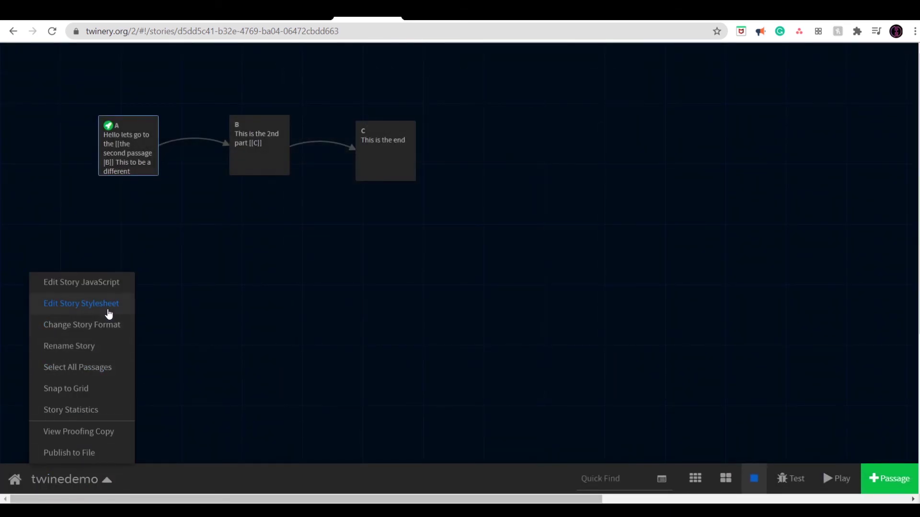
pyautogui.click(107, 308)
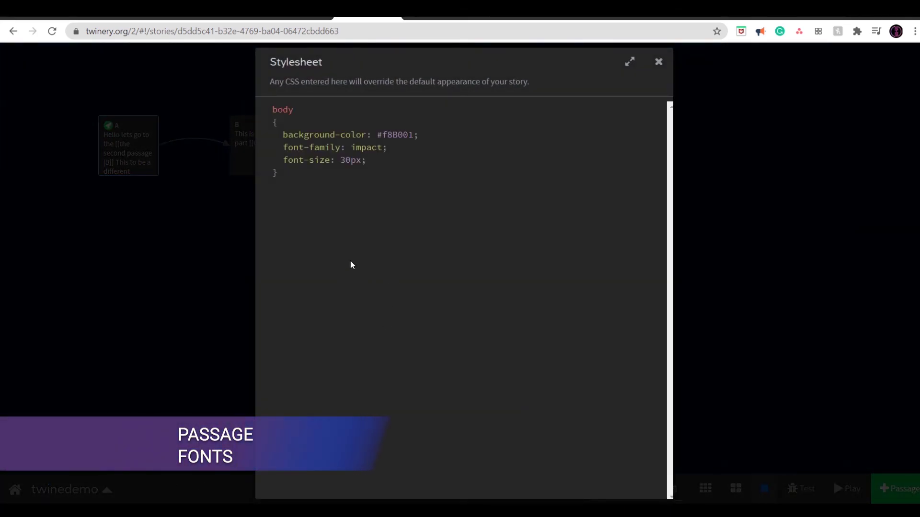
pyautogui.click(332, 244)
pyautogui.write('text1')
pyautogui.write('{')
pyautogui.press('Return')
pyautogui.press('Return')
pyautogui.press('Return')
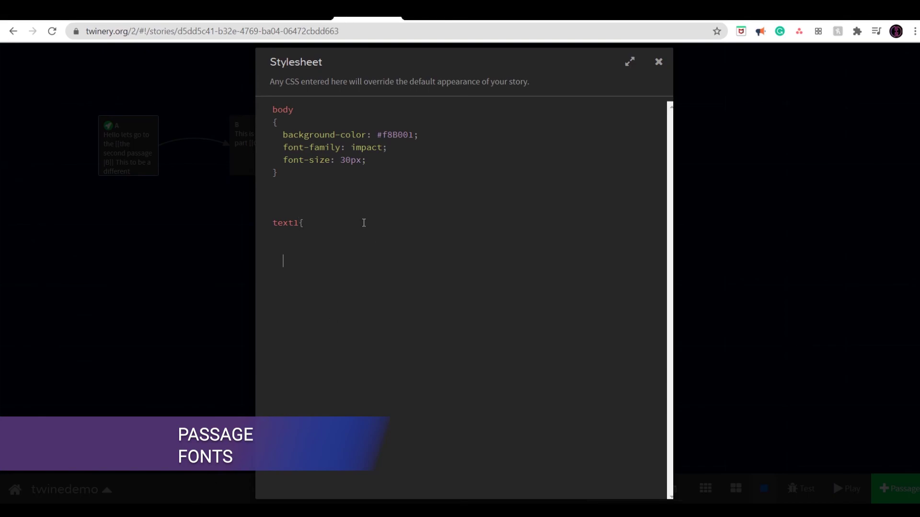
# Set the text1 rule's font-family to arial and font-size to 8px, end the rule with a brace, and close the stylesheet.
pyautogui.write('font-family: arial;')
pyautogui.press('Return')
pyautogui.write('font-size')
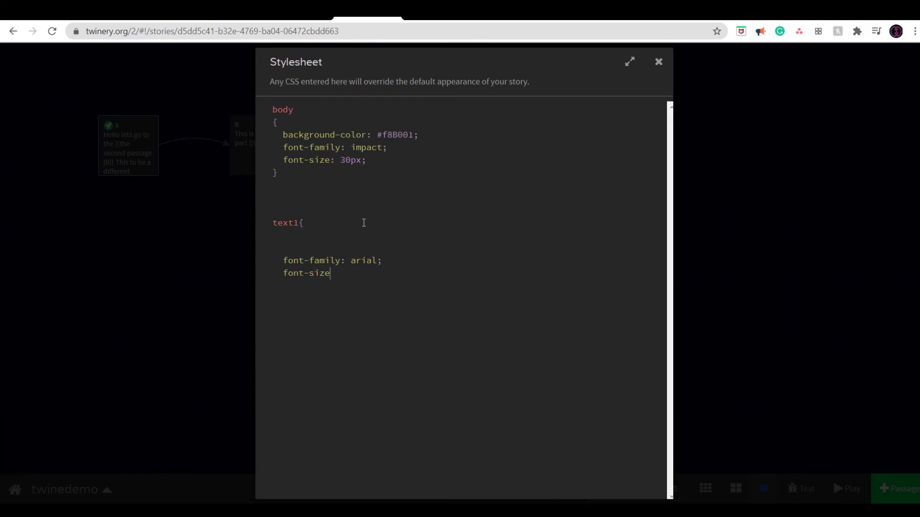
pyautogui.write(': 8px')
pyautogui.press('Return')
pyautogui.press('Return')
pyautogui.write('}')
pyautogui.click(659, 62)
# Open passage A and insert a <font1> opening tag above the line "This to be a different font?????".
pyautogui.doubleClick(132, 145)
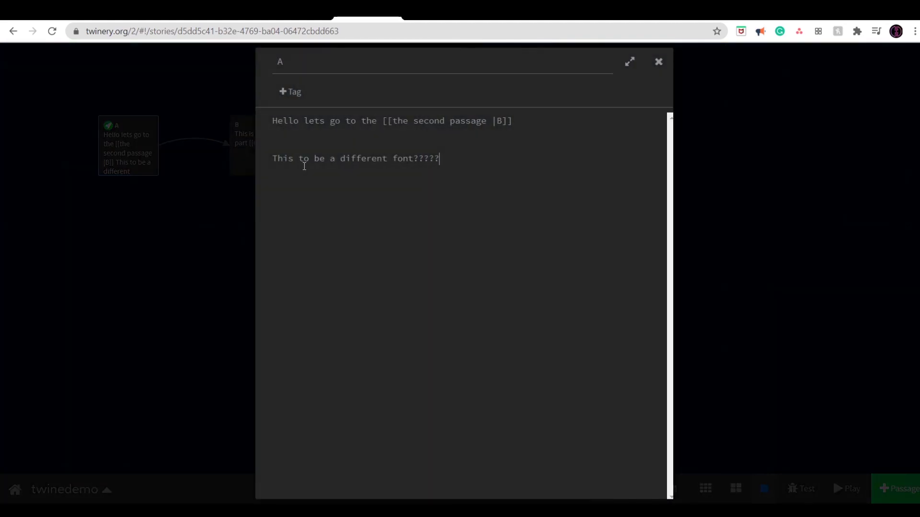
pyautogui.write('<')
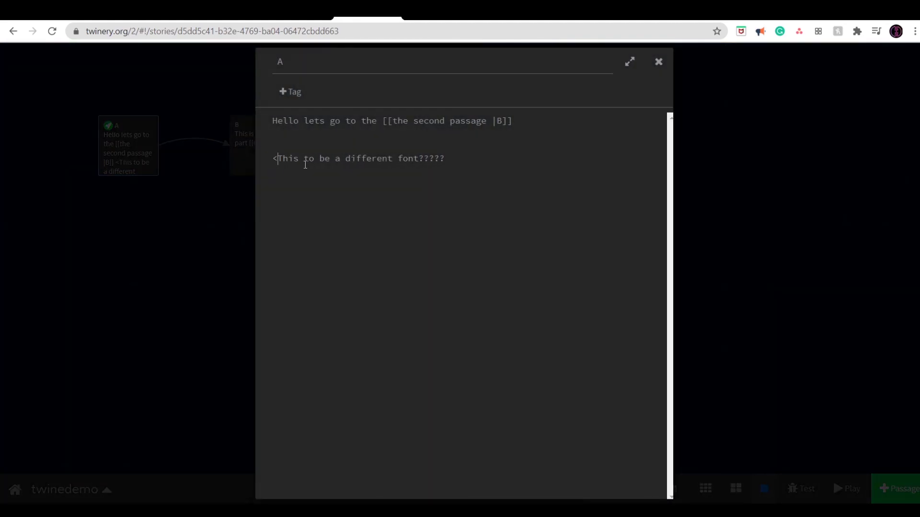
pyautogui.press('Return')
pyautogui.press('Return')
pyautogui.press('Up')
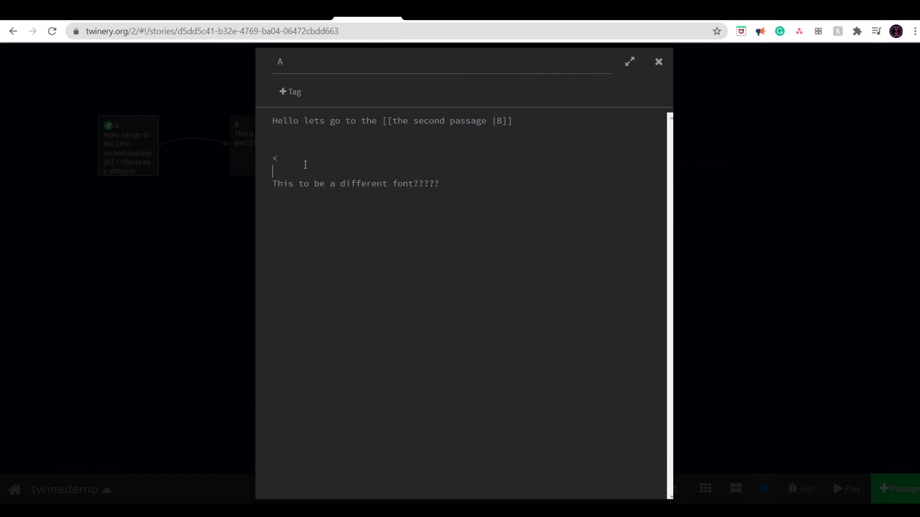
pyautogui.write('font')
pyautogui.press('BackSpace')
pyautogui.press('BackSpace')
pyautogui.press('BackSpace')
pyautogui.press('BackSpace')
pyautogui.write('font1>')
# Add the closing tag </font1> at the end of the different-font line and close passage A.
pyautogui.click(471, 180)
pyautogui.write('</')
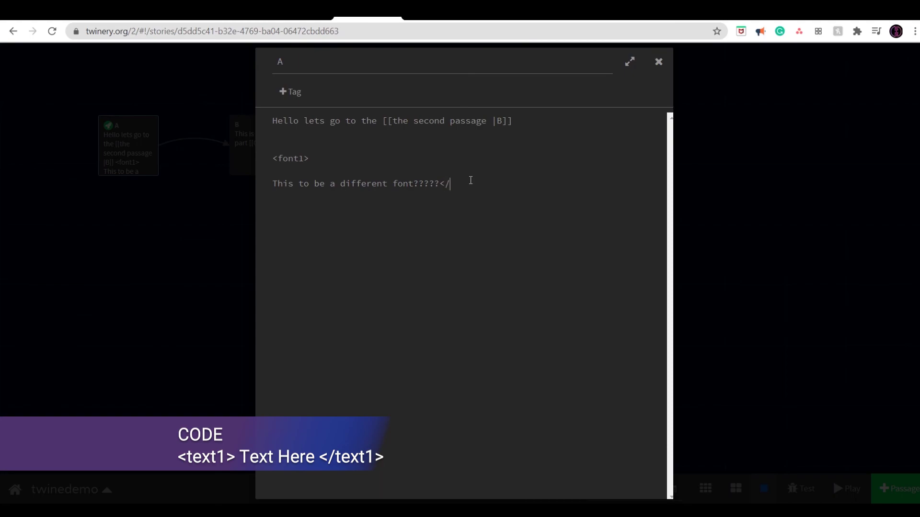
pyautogui.write('font1>')
pyautogui.moveTo(438, 186); pyautogui.dragTo(262, 187)
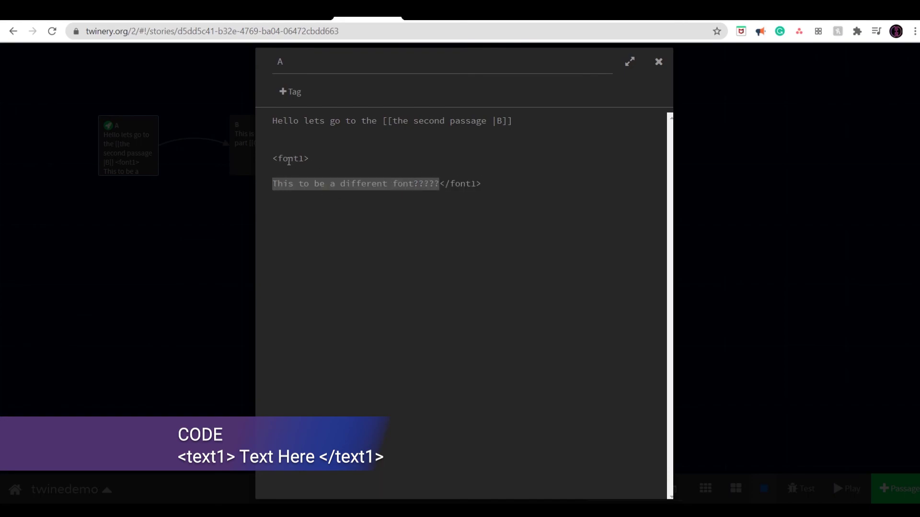
pyautogui.click(660, 63)
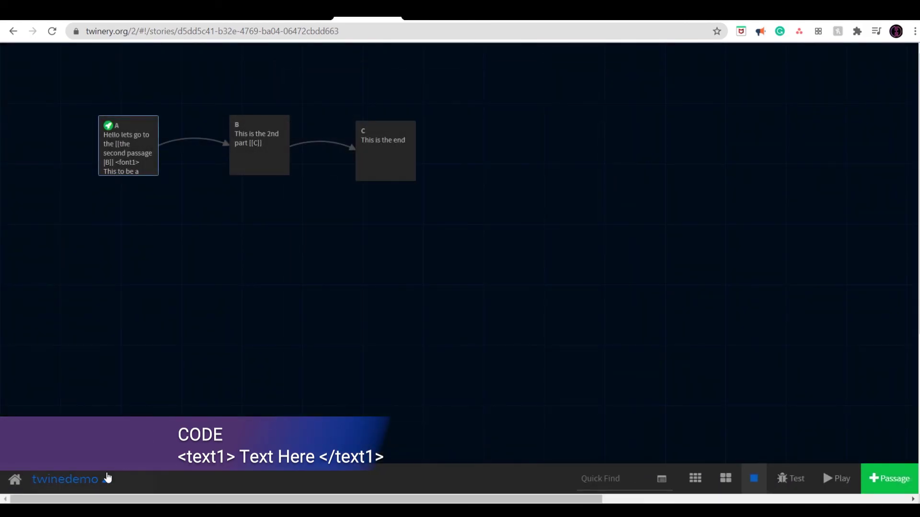
# Check the custom rule's selector name in the story stylesheet.
pyautogui.click(107, 478)
pyautogui.click(115, 303)
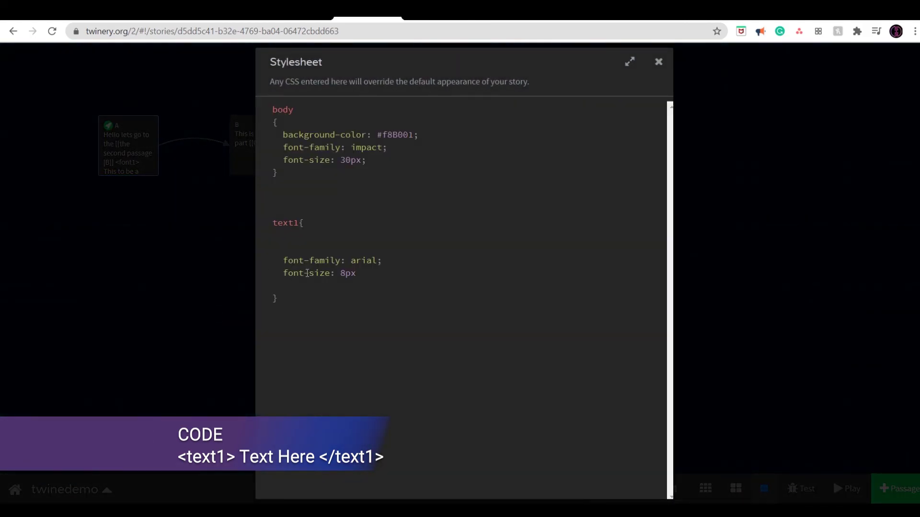
pyautogui.click(658, 62)
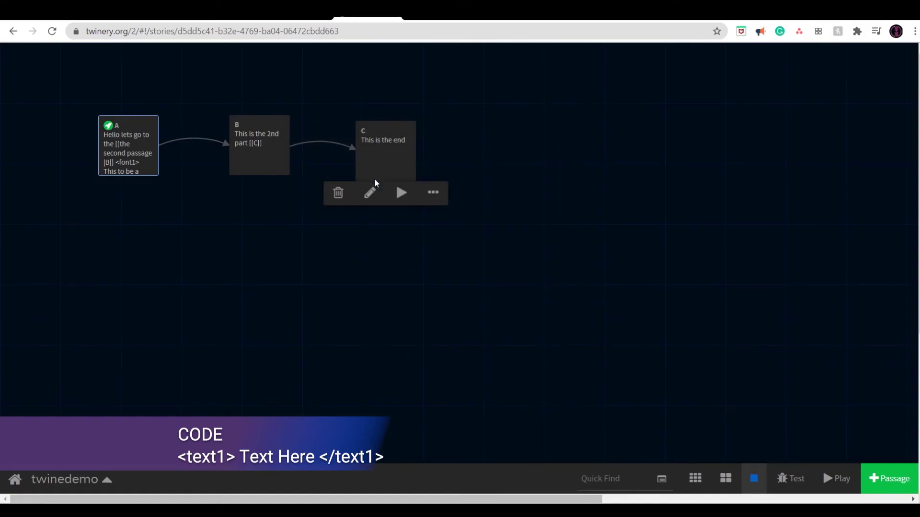
# Rename the opening and closing tags around the different-font line in passage A to text1.
pyautogui.doubleClick(116, 134)
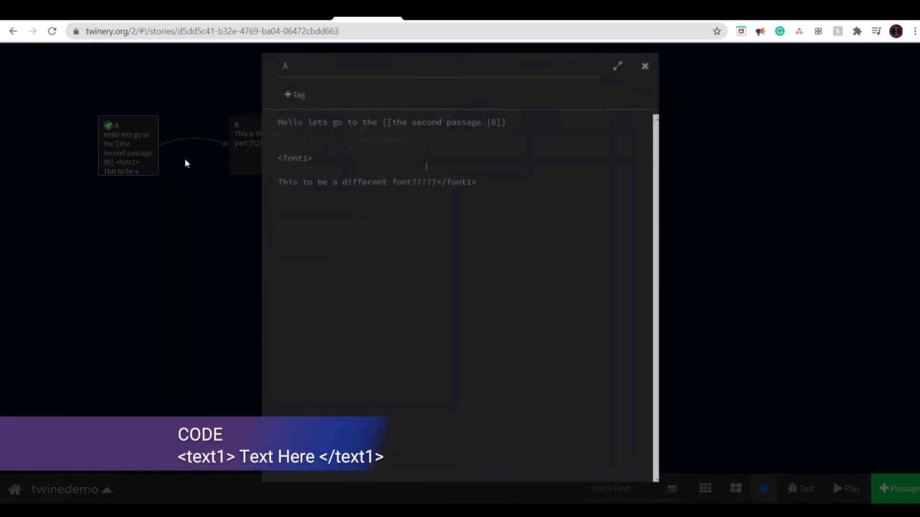
pyautogui.doubleClick(299, 159)
pyautogui.write('text1')
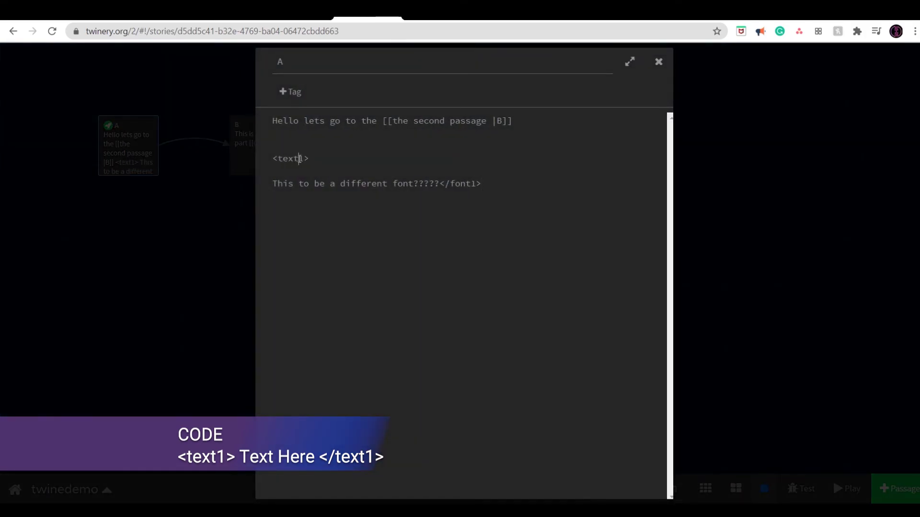
pyautogui.press('Down')
pyautogui.press('End')
pyautogui.press('Left')
pyautogui.press('Left')
pyautogui.press('BackSpace')
pyautogui.press('BackSpace')
pyautogui.press('BackSpace')
pyautogui.press('BackSpace')
pyautogui.write('text')
# Close passage A, publish the story to a file, open the published page and inspect the differently styled line.
pyautogui.click(661, 66)
pyautogui.click(107, 479)
pyautogui.click(114, 457)
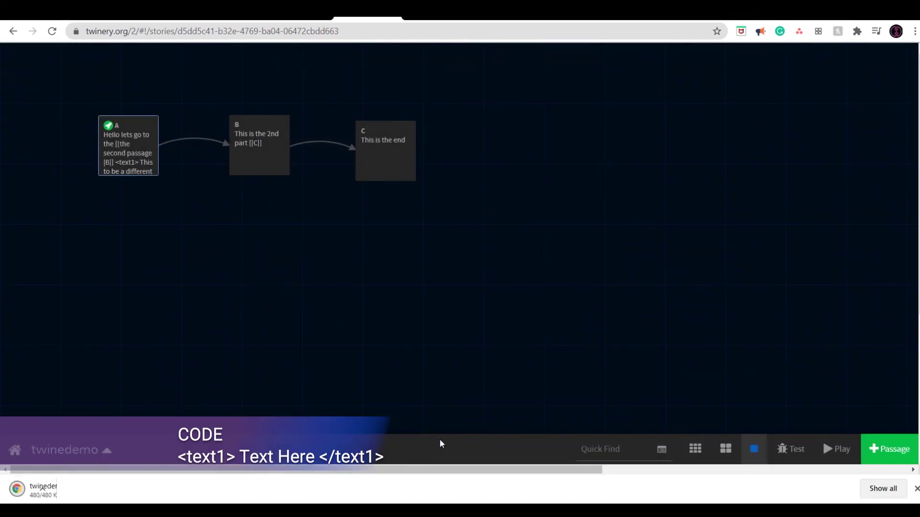
pyautogui.click(86, 489)
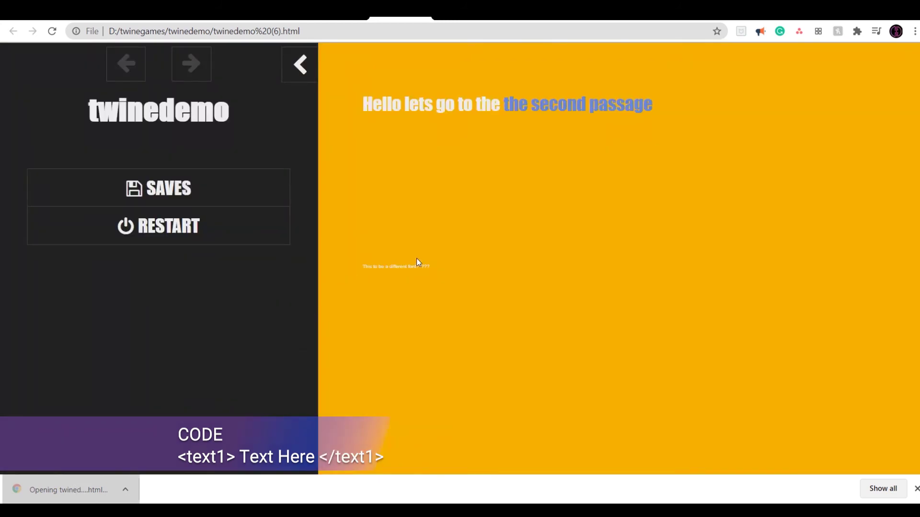
pyautogui.moveTo(432, 266); pyautogui.dragTo(363, 270)
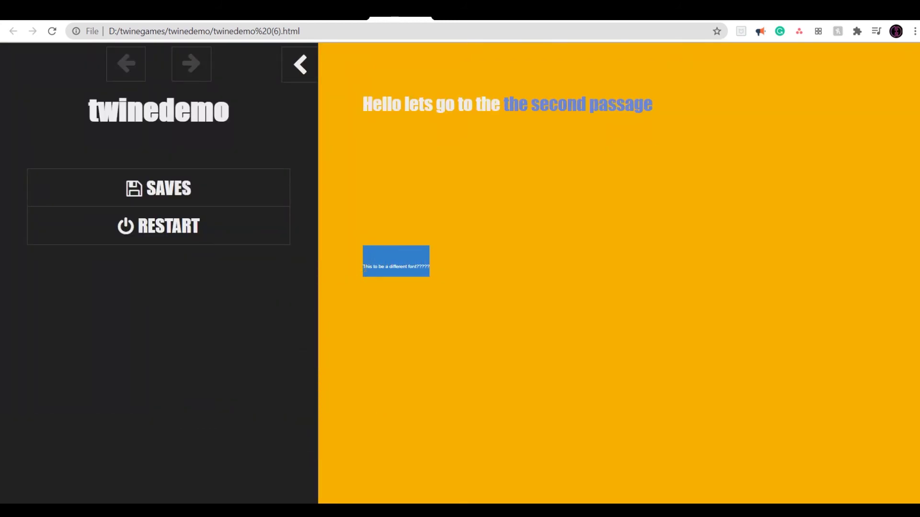
pyautogui.click(420, 289)
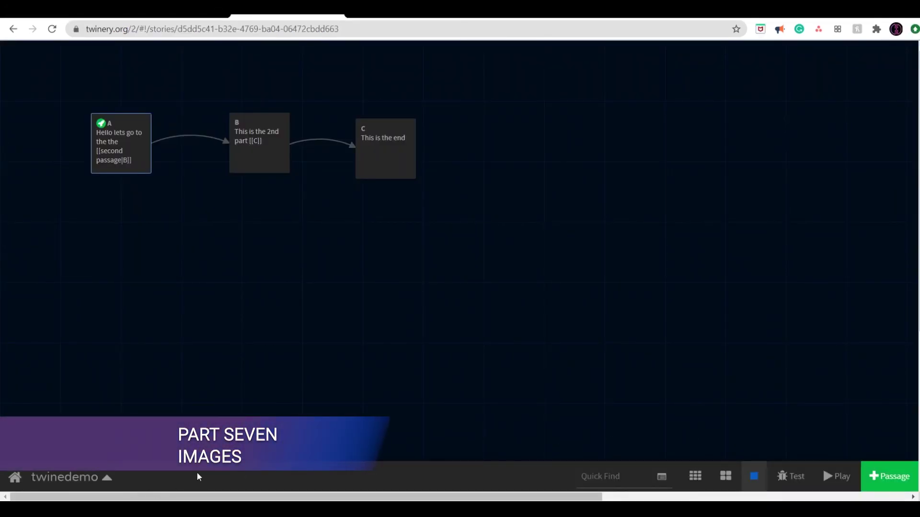
# Open passage A and add an empty pair of double square brackets below the link line.
pyautogui.moveTo(237, 122)
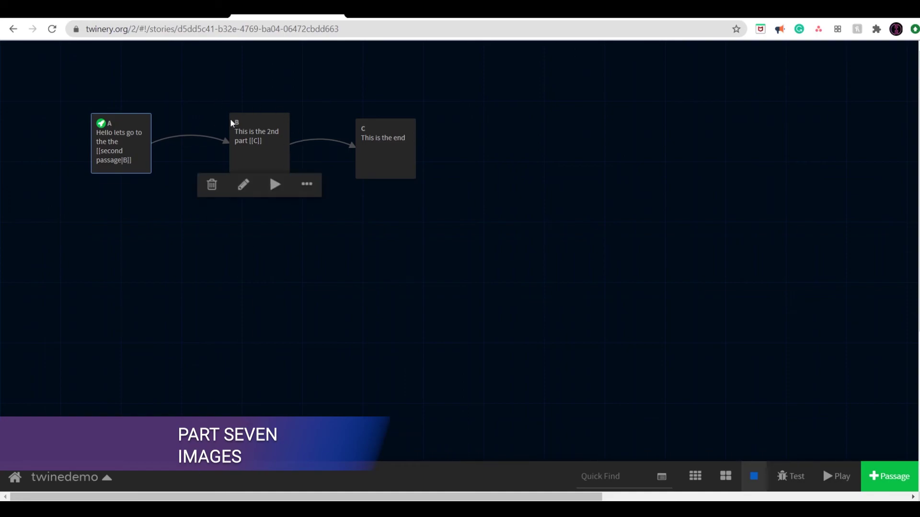
pyautogui.doubleClick(131, 129)
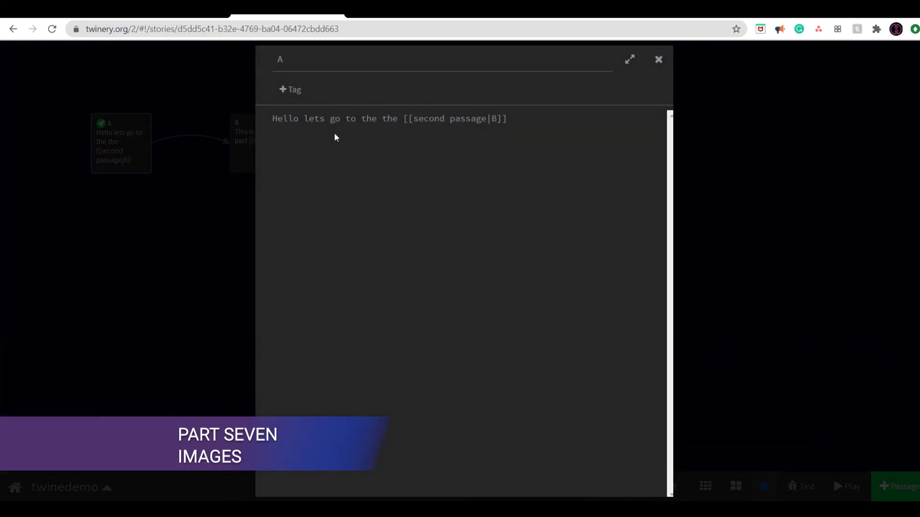
pyautogui.press('Return')
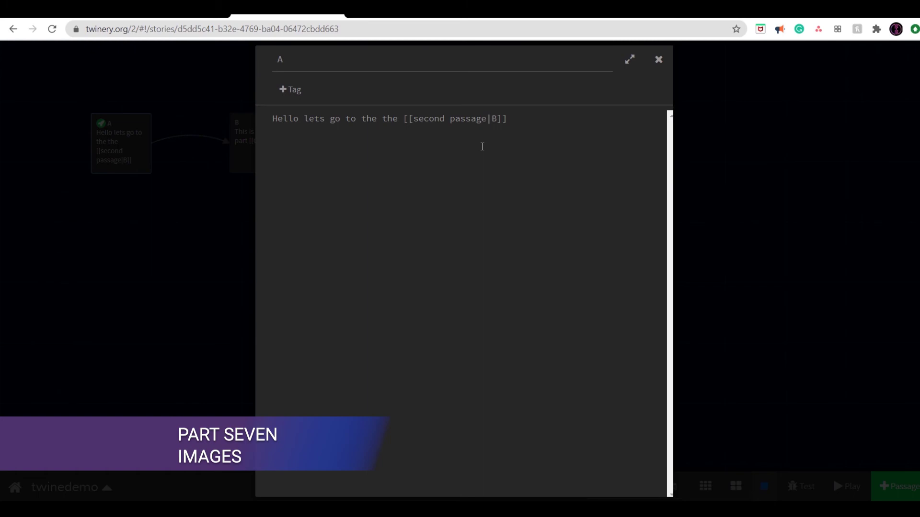
pyautogui.write('[[')
pyautogui.press('BackSpace')
pyautogui.write('[]]hsdchshsbc')
pyautogui.press('Delete')
pyautogui.hotkey('shift', 'Right')
pyautogui.hotkey('shift', 'Right')
pyautogui.hotkey('shift', 'Right')
pyautogui.hotkey('shift', 'Right')
pyautogui.hotkey('shift', 'Right')
pyautogui.hotkey('shift', 'Right')
pyautogui.hotkey('shift', 'Right')
pyautogui.hotkey('shift', 'Right')
pyautogui.hotkey('shift', 'Right')
pyautogui.hotkey('shift', 'Right')
pyautogui.press('Delete')
# Complete the brackets in passage A as the image markup [img[image/door1.png]].
pyautogui.write('img')
pyautogui.write('[')
pyautogui.write(']')
pyautogui.write('image')
pyautogui.write('/')
pyautogui.write('door1')
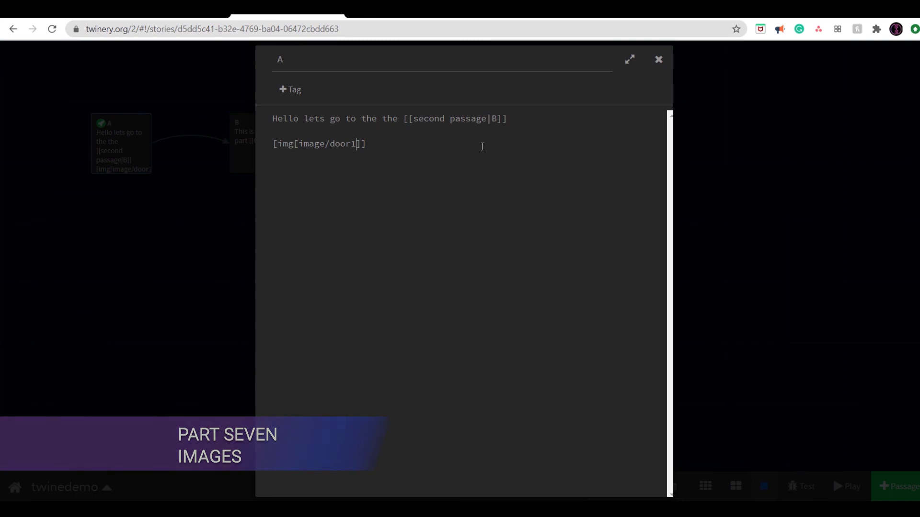
pyautogui.write('.png')
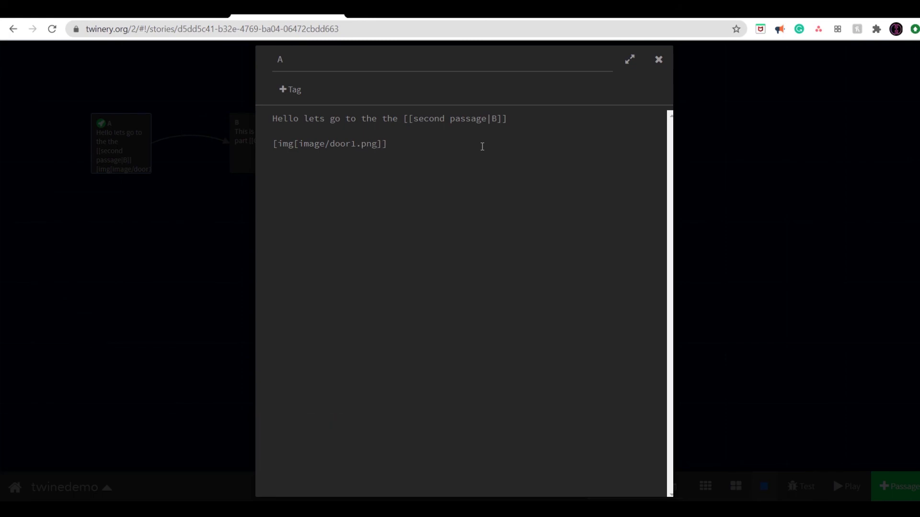
# Examine the bracketed file path and the whole image markup line in passage A.
pyautogui.hotkey('shift', 'Left')
pyautogui.hotkey('shift', 'Left')
pyautogui.hotkey('shift', 'Left')
pyautogui.hotkey('shift', 'Left')
pyautogui.hotkey('shift', 'Left')
pyautogui.hotkey('shift', 'Left')
pyautogui.hotkey('shift', 'Left')
pyautogui.hotkey('shift', 'Left')
pyautogui.hotkey('shift', 'Left')
pyautogui.hotkey('shift', 'Left')
pyautogui.hotkey('shift', 'Left')
pyautogui.hotkey('shift', 'Left')
pyautogui.hotkey('shift', 'Left')
pyautogui.hotkey('shift', 'Left')
pyautogui.hotkey('shift', 'Left')
pyautogui.hotkey('shift', 'Left')
pyautogui.hotkey('shift', 'Left')
pyautogui.hotkey('shift', 'Left')
pyautogui.hotkey('shift', 'Right')
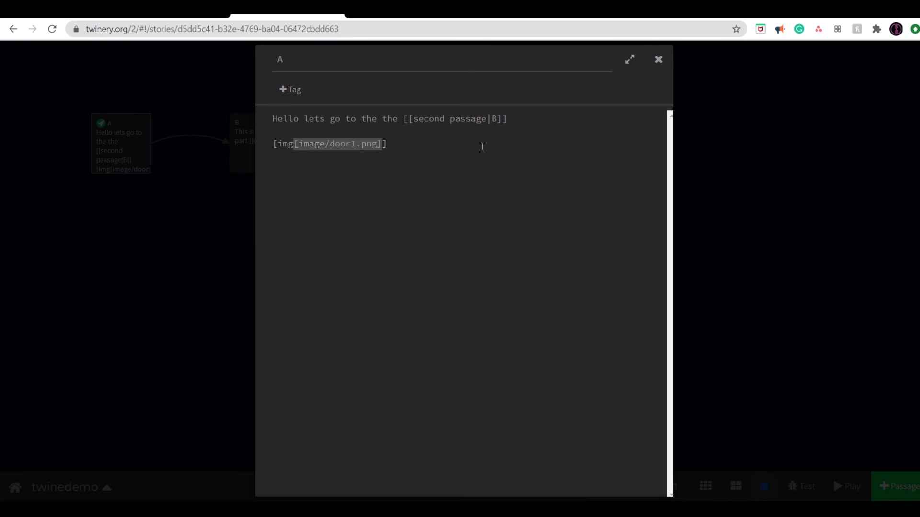
pyautogui.press('Left')
pyautogui.press('Left')
pyautogui.press('Left')
pyautogui.press('Left')
pyautogui.hotkey('shift', 'Right')
pyautogui.hotkey('shift', 'Right')
pyautogui.hotkey('shift', 'Right')
pyautogui.hotkey('shift', 'Right')
pyautogui.hotkey('shift', 'Right')
pyautogui.hotkey('shift', 'Right')
pyautogui.hotkey('shift', 'Right')
pyautogui.hotkey('shift', 'Right')
pyautogui.hotkey('shift', 'Right')
pyautogui.hotkey('shift', 'Right')
pyautogui.hotkey('shift', 'Right')
pyautogui.hotkey('shift', 'Right')
pyautogui.hotkey('shift', 'Right')
pyautogui.hotkey('shift', 'Right')
pyautogui.hotkey('shift', 'Right')
pyautogui.hotkey('shift', 'Right')
pyautogui.hotkey('shift', 'Right')
pyautogui.hotkey('shift', 'Right')
pyautogui.hotkey('shift', 'Right')
pyautogui.hotkey('shift', 'Right')
pyautogui.click(472, 147)
# Close passage A, publish the story to a file, and open the published page to view the door image.
pyautogui.click(660, 59)
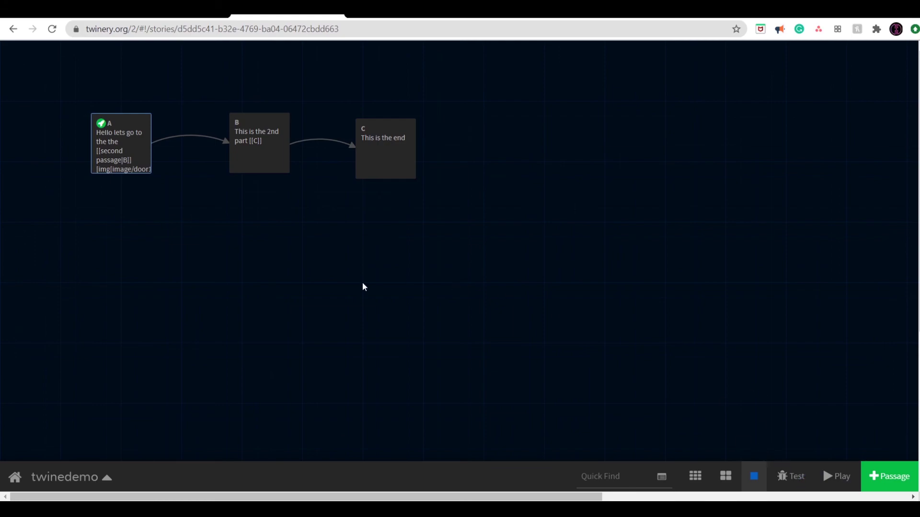
pyautogui.click(114, 479)
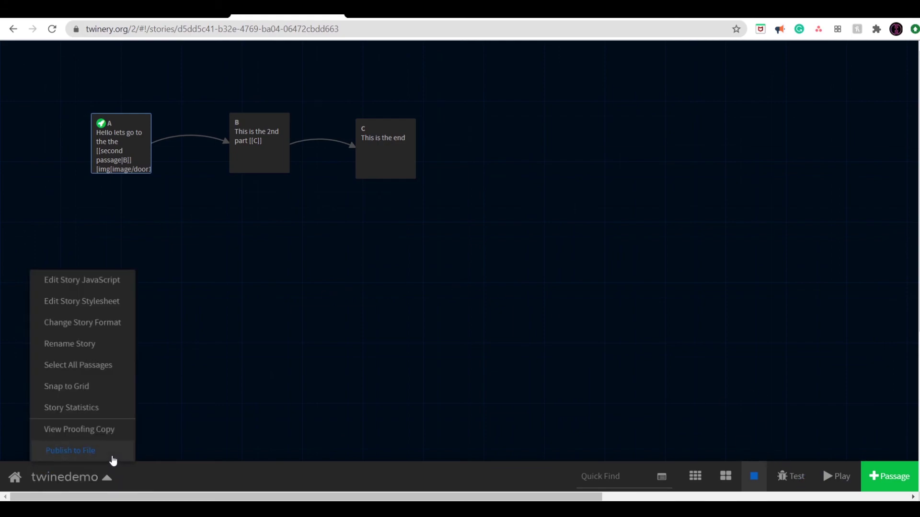
pyautogui.click(113, 454)
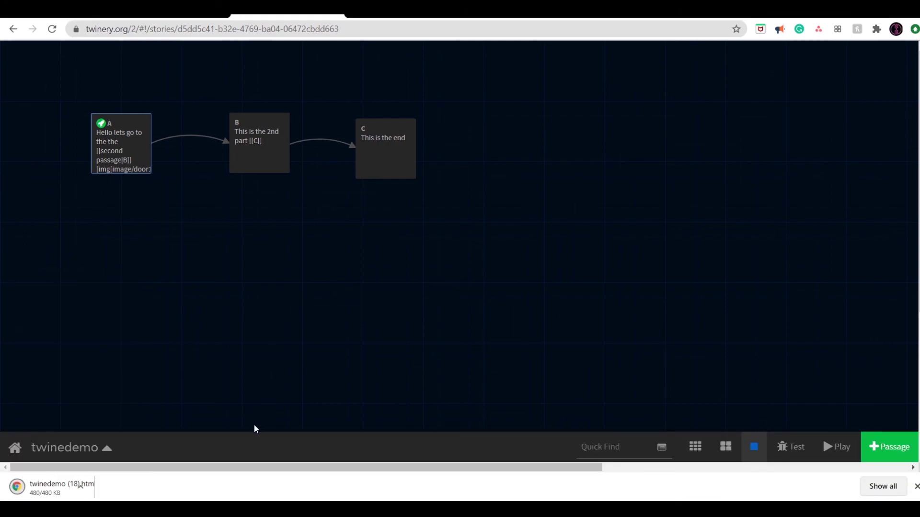
pyautogui.click(108, 484)
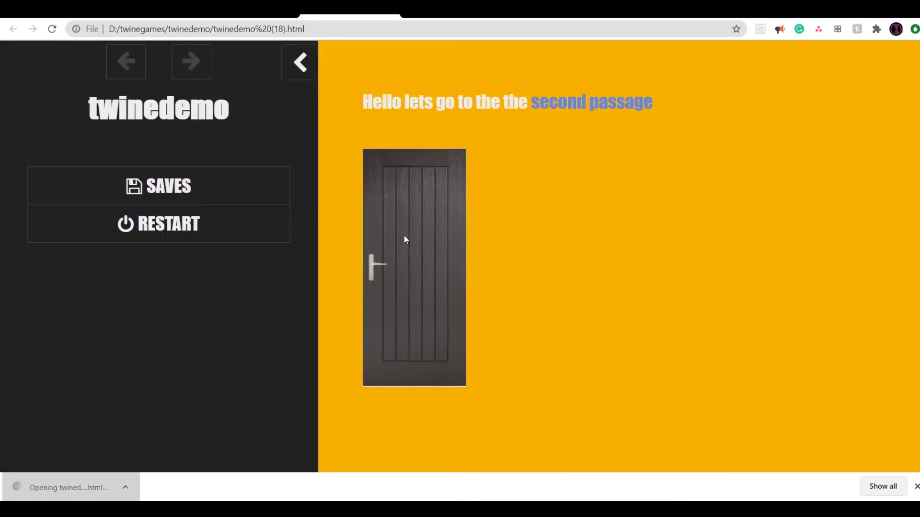
# Return to the Twine editor, open passage A, and replace its link line with "Click on the door".
pyautogui.click(391, 12)
pyautogui.doubleClick(131, 151)
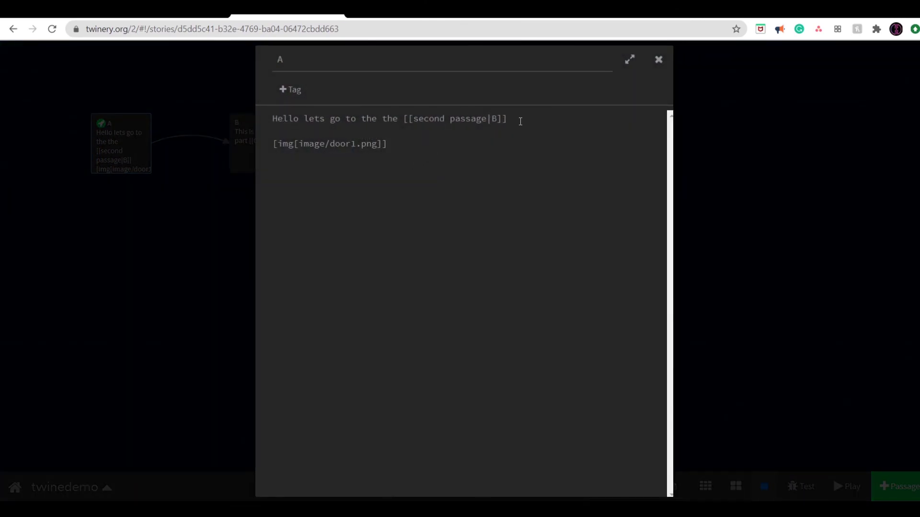
pyautogui.moveTo(520, 119); pyautogui.dragTo(245, 113)
pyautogui.write('Cli')
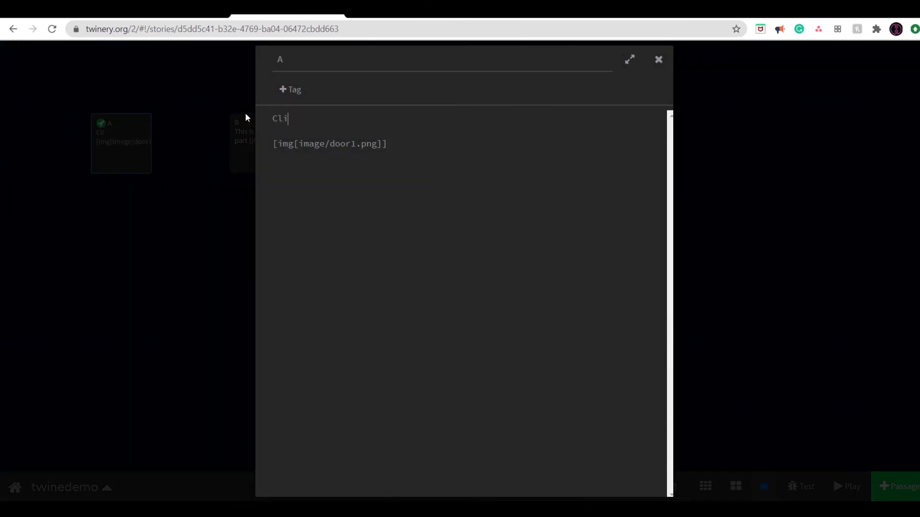
pyautogui.write('ck on the door')
# Extend the image markup in passage A to [img[image/door1.png][B]] so the door image links to passage B.
pyautogui.press('Left')
pyautogui.press('Left')
pyautogui.press('Left')
pyautogui.press('Left')
pyautogui.press('Left')
pyautogui.press('Left')
pyautogui.press('Left')
pyautogui.press('Left')
pyautogui.press('Left')
pyautogui.press('Left')
pyautogui.press('Left')
pyautogui.press('Right')
pyautogui.press('Right')
pyautogui.press('Right')
pyautogui.press('Right')
pyautogui.press('Right')
pyautogui.press('Right')
pyautogui.press('Right')
pyautogui.press('Right')
pyautogui.press('Right')
pyautogui.press('Right')
pyautogui.press('Right')
pyautogui.press('Right')
pyautogui.press('Right')
pyautogui.press('Right')
pyautogui.press('Right')
pyautogui.press('Right')
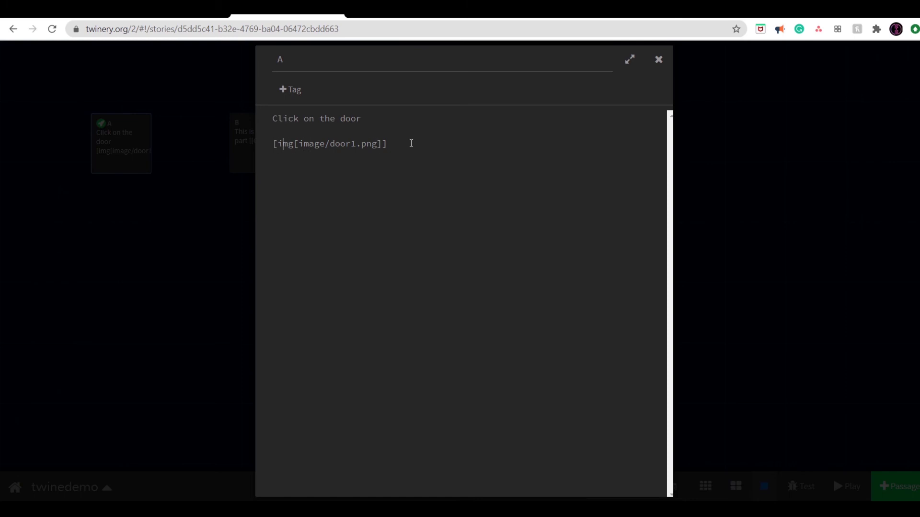
pyautogui.press('Left')
pyautogui.write('[B')
# Examine the bracketed link target at the end of the image markup in passage A.
pyautogui.press('Right')
pyautogui.press('Right')
pyautogui.press('Left')
pyautogui.press('Left')
pyautogui.press('Left')
pyautogui.press('Right')
pyautogui.press('Right')
pyautogui.hotkey('shift', 'Left')
pyautogui.hotkey('shift', 'Right')
pyautogui.hotkey('shift', 'Right')
pyautogui.hotkey('shift', 'Right')
pyautogui.hotkey('shift', 'Left')
pyautogui.click(465, 142)
# Close passage A, publish the story to a file, and test the door image link in the published page.
pyautogui.click(658, 60)
pyautogui.click(111, 484)
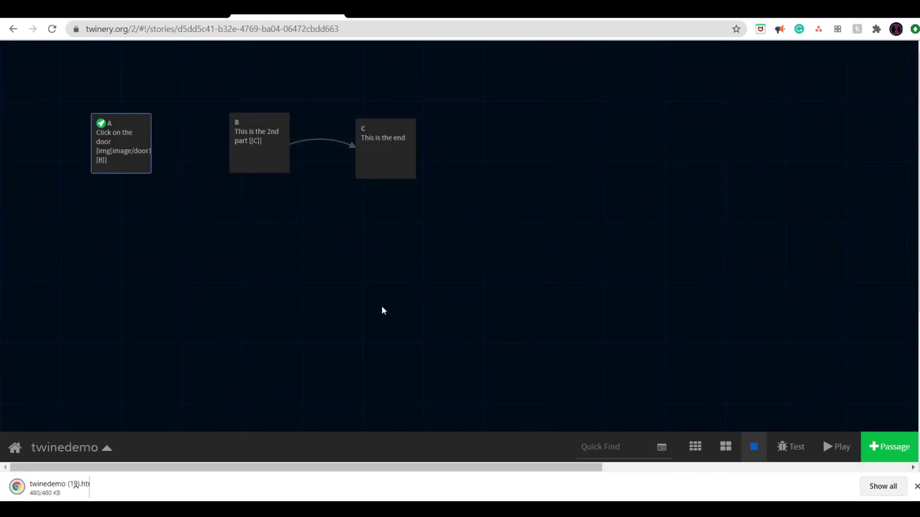
pyautogui.click(62, 487)
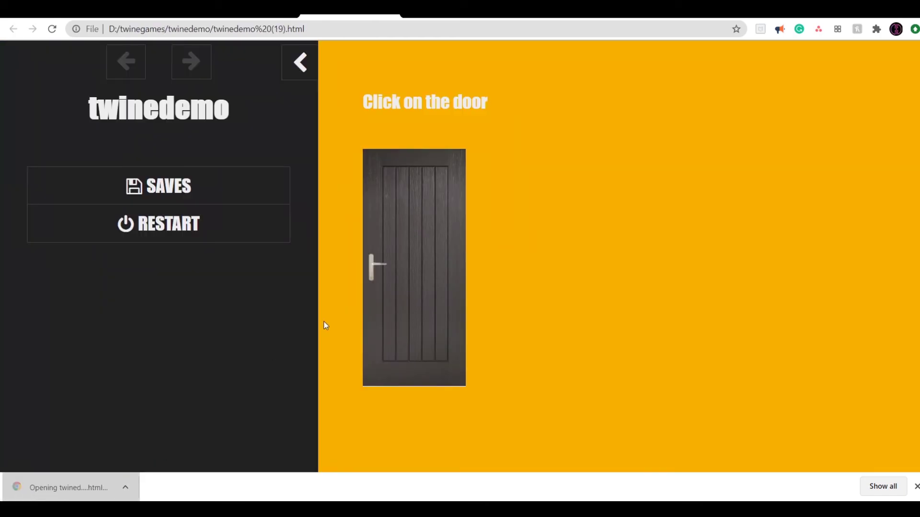
pyautogui.click(401, 221)
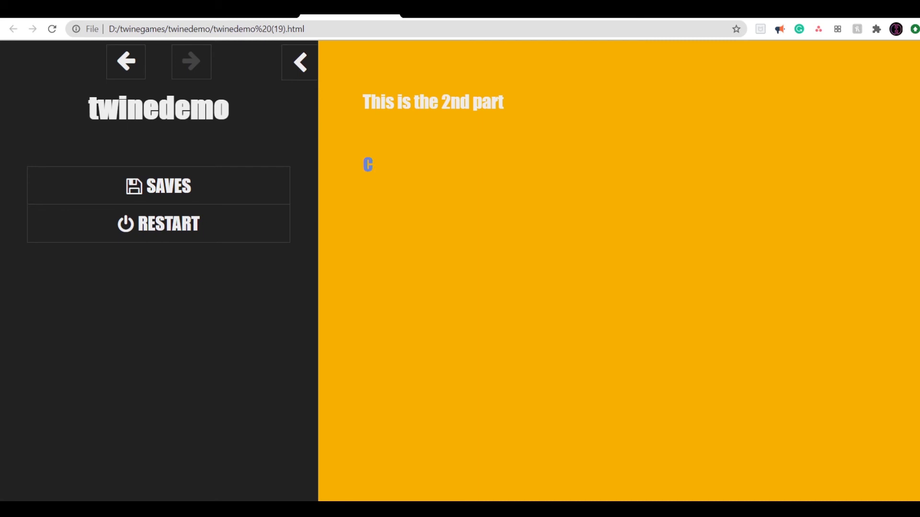
# Reopen passage A in the Twine editor, change the image file to door2.png, and close the passage.
pyautogui.click(390, 15)
pyautogui.doubleClick(119, 146)
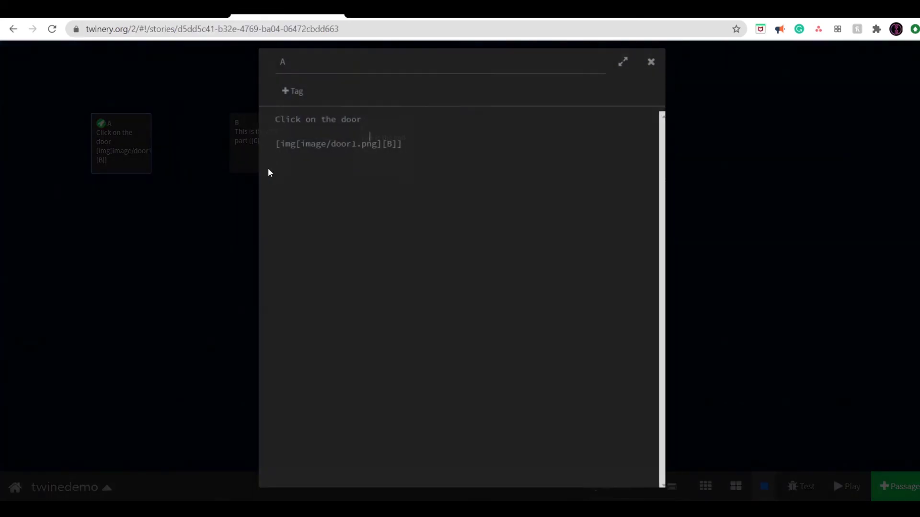
pyautogui.moveTo(357, 143); pyautogui.dragTo(353, 144)
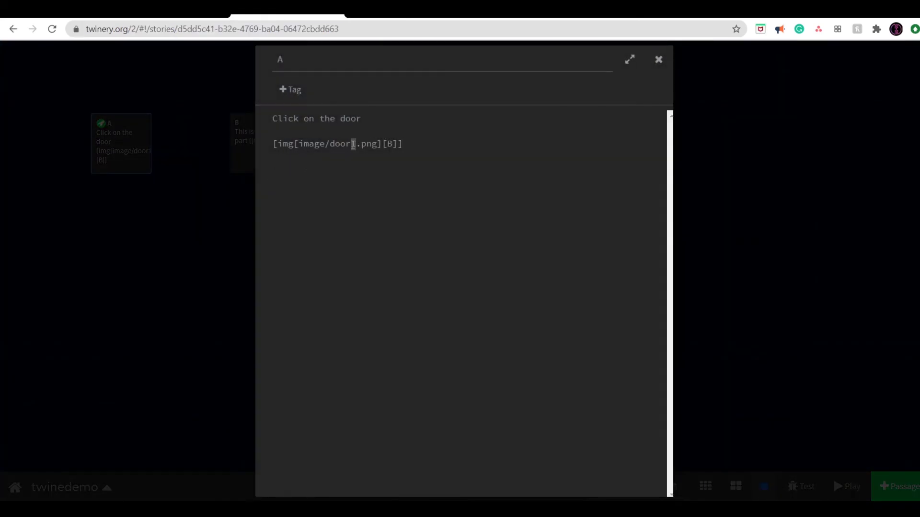
pyautogui.write('2')
pyautogui.click(659, 60)
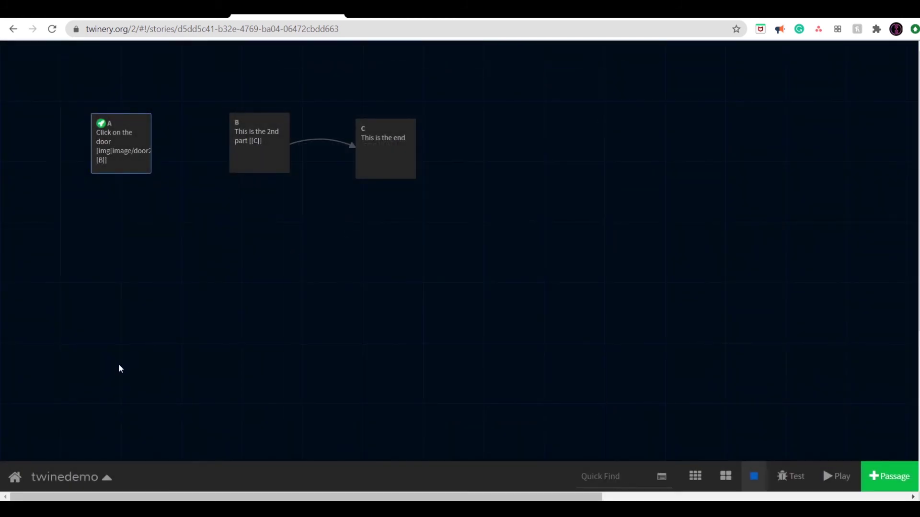
# Publish the story to a file again and test the door2.png image link in the published page.
pyautogui.click(107, 478)
pyautogui.click(107, 452)
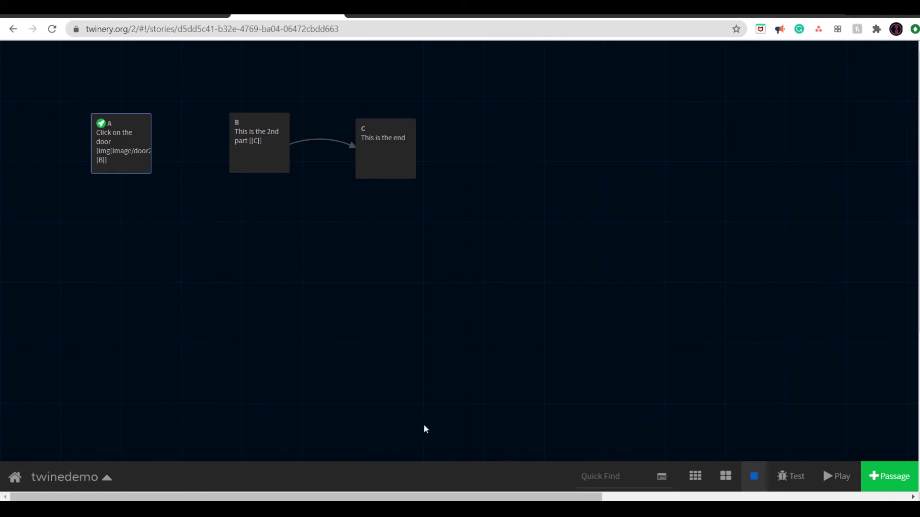
pyautogui.click(62, 487)
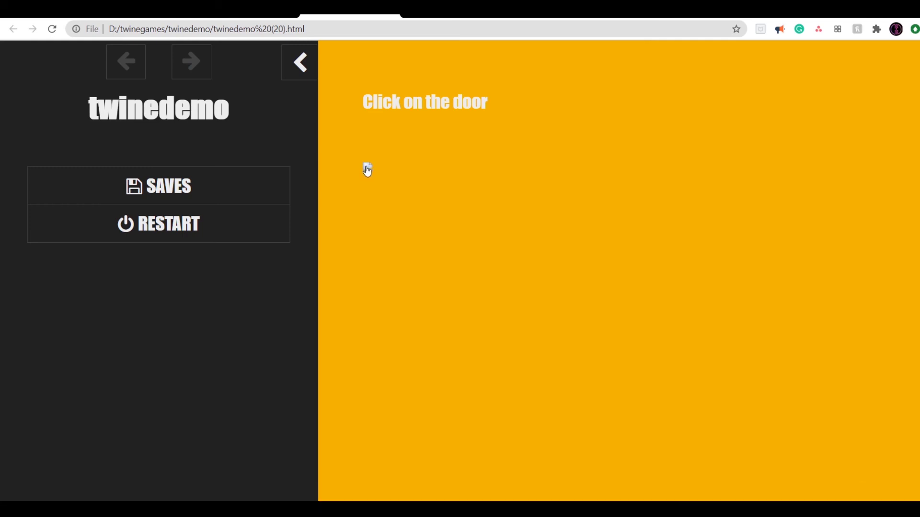
pyautogui.click(366, 168)
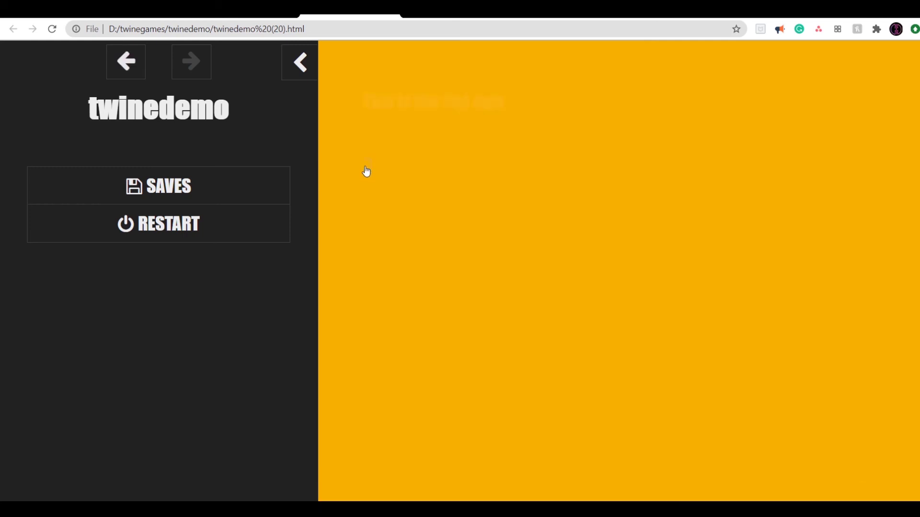
# Return to the Twine editor, add a new passage well apart from passage C, and name it StoryInit.
pyautogui.click(238, 15)
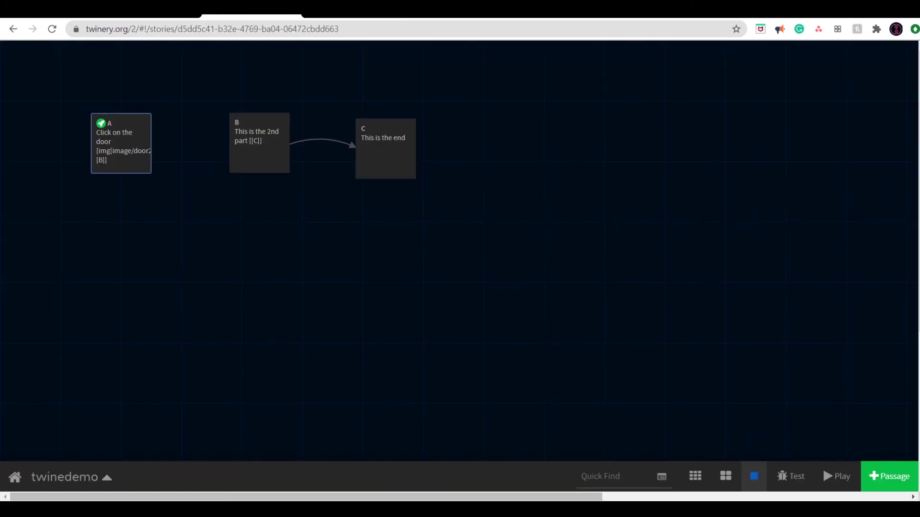
pyautogui.click(804, 442)
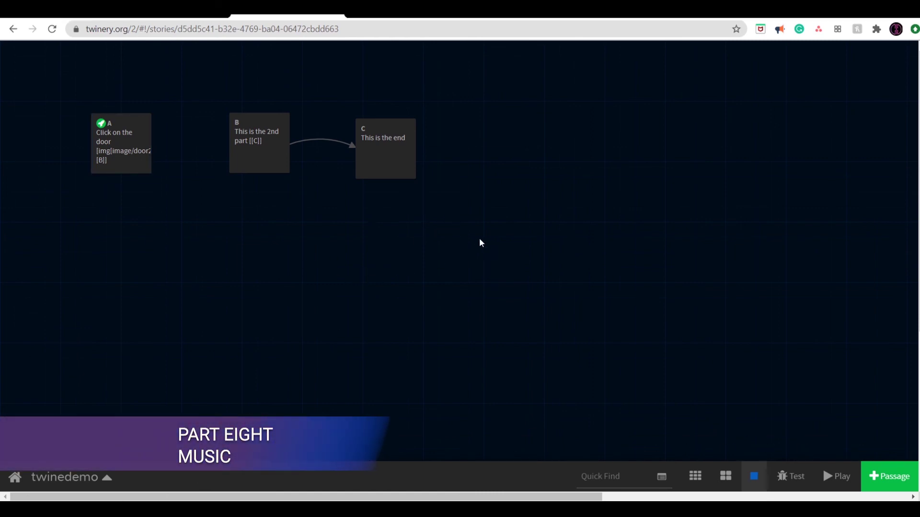
pyautogui.click(890, 476)
pyautogui.moveTo(443, 268); pyautogui.dragTo(677, 144)
pyautogui.doubleClick(676, 145)
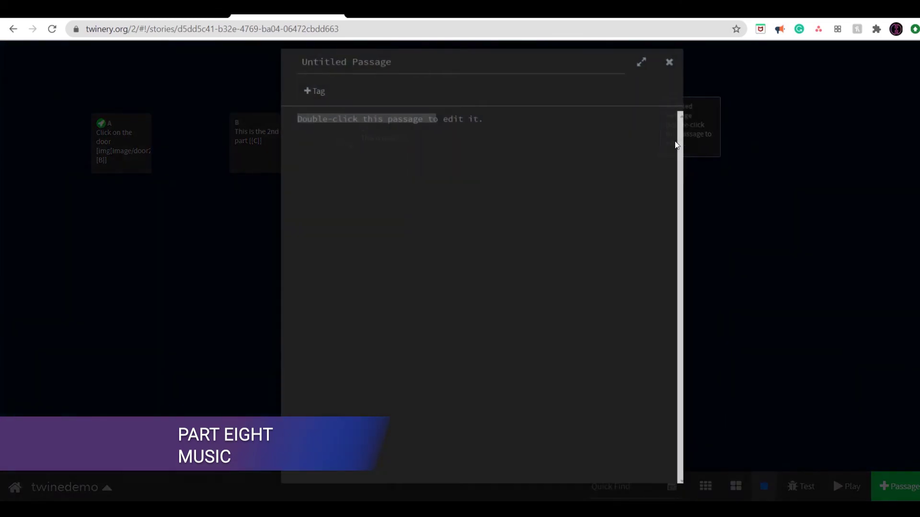
pyautogui.moveTo(382, 56); pyautogui.dragTo(261, 56)
pyautogui.press('BackSpace')
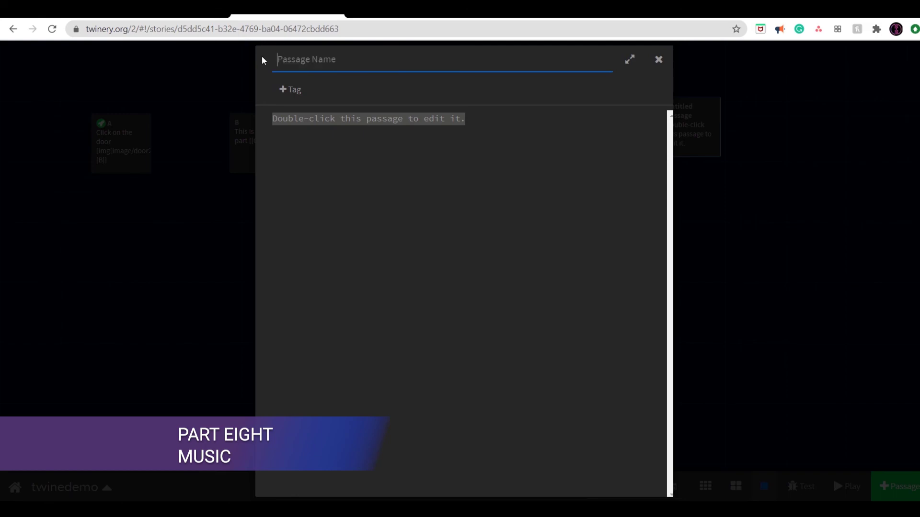
pyautogui.write('StoryInit')
pyautogui.moveTo(330, 60); pyautogui.dragTo(261, 62)
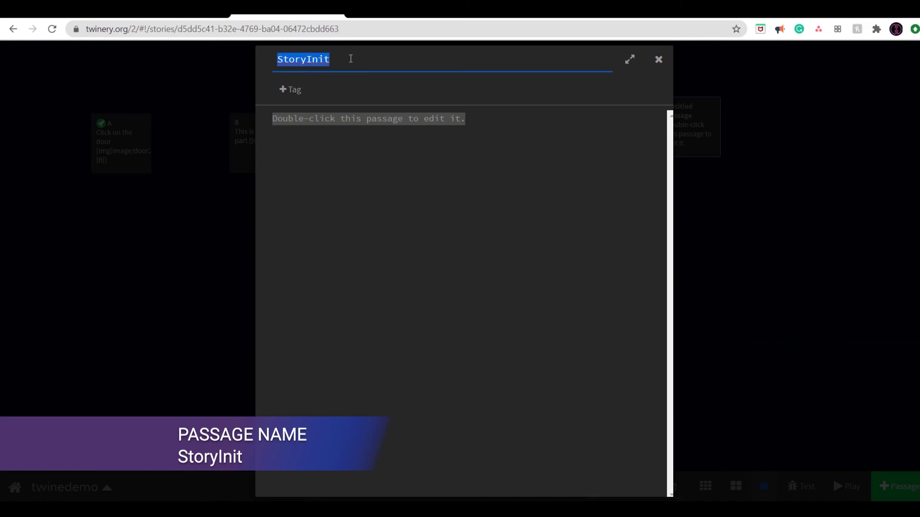
# Clear the placeholder body text from the StoryInit passage.
pyautogui.click(397, 127)
pyautogui.press('BackSpace')
pyautogui.press('BackSpace')
pyautogui.press('BackSpace')
pyautogui.press('BackSpace')
pyautogui.press('BackSpace')
pyautogui.press('BackSpace')
pyautogui.press('BackSpace')
pyautogui.press('BackSpace')
pyautogui.press('BackSpace')
pyautogui.press('BackSpace')
pyautogui.press('BackSpace')
pyautogui.press('BackSpace')
pyautogui.press('BackSpace')
pyautogui.press('BackSpace')
pyautogui.press('BackSpace')
pyautogui.press('BackSpace')
pyautogui.press('BackSpace')
pyautogui.press('BackSpace')
pyautogui.press('BackSpace')
pyautogui.press('BackSpace')
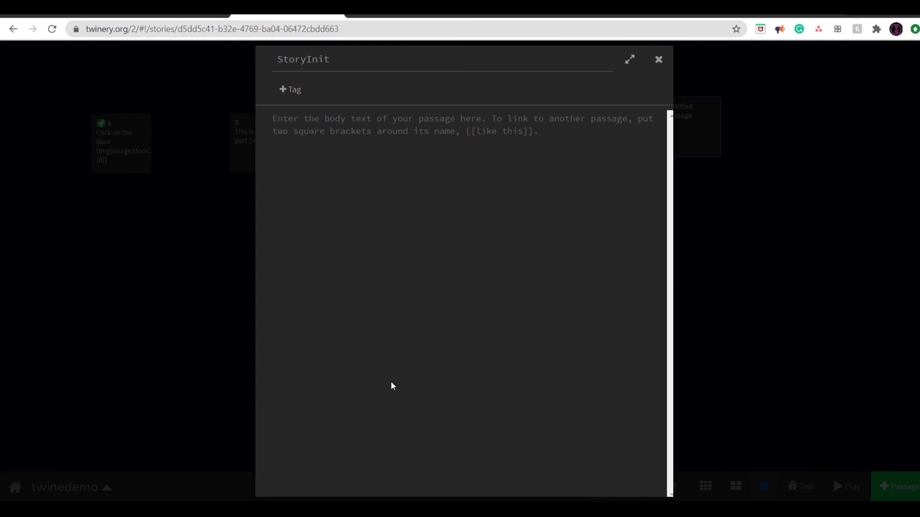
# Add an empty pair of double angle brackets to the body of the StoryInit passage.
pyautogui.click(339, 157)
pyautogui.write('<< ')
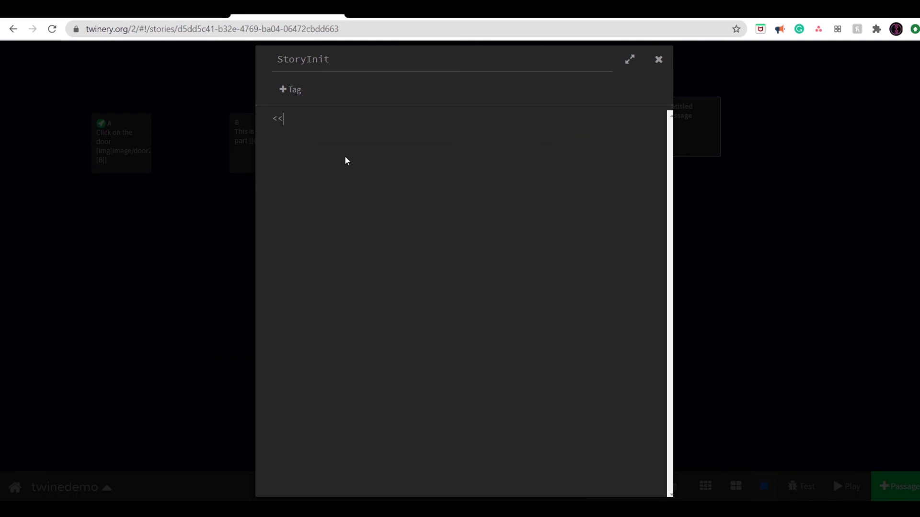
pyautogui.write('     >>')
pyautogui.press('Left')
pyautogui.press('Left')
pyautogui.press('Left')
pyautogui.press('Left')
pyautogui.press('Left')
pyautogui.press('Left')
pyautogui.press('Left')
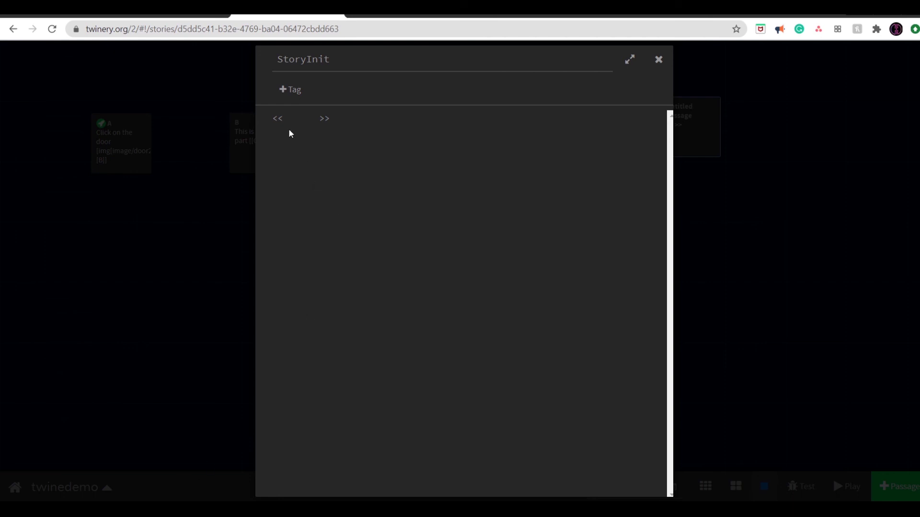
# Complete the StoryInit macro as <<cacheaudio "Sound" "sound/song1.mp3">> with no spaces next to the angle brackets.
pyautogui.write('cacheaudio "')
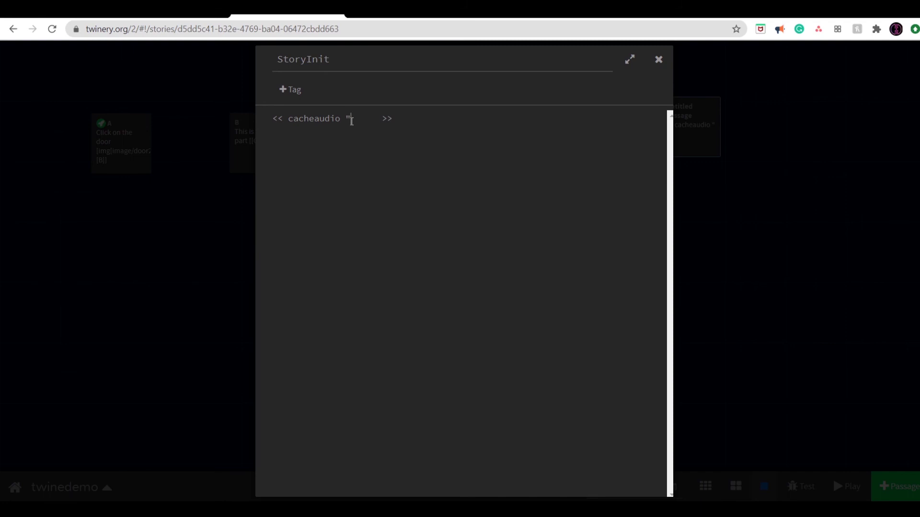
pyautogui.write('sound" "')
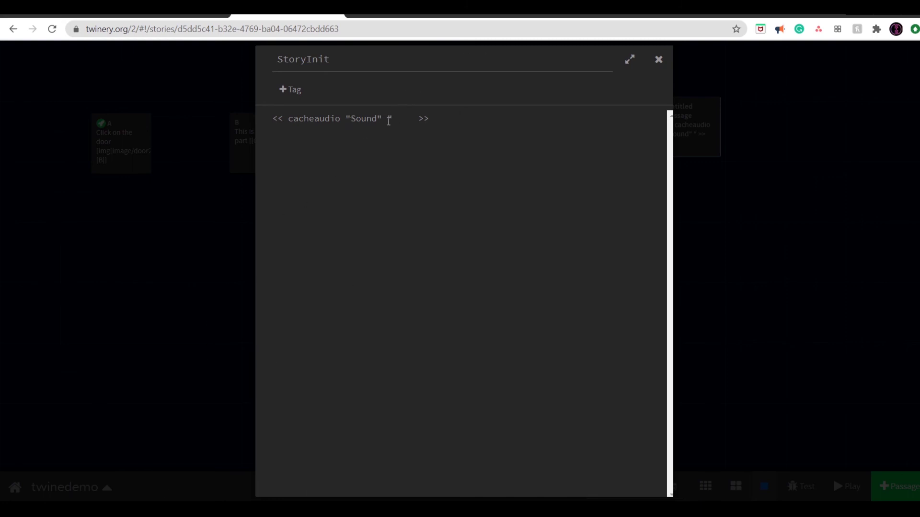
pyautogui.write('sound/song')
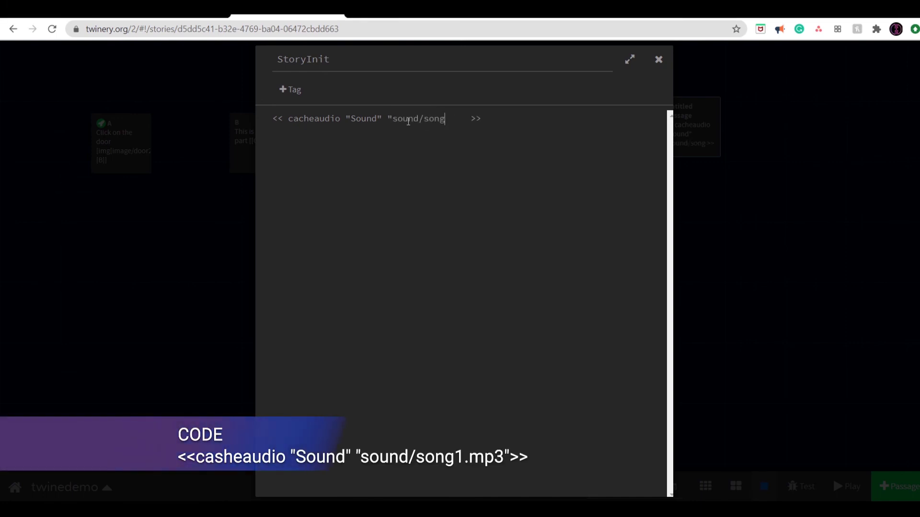
pyautogui.write('1.mp3')
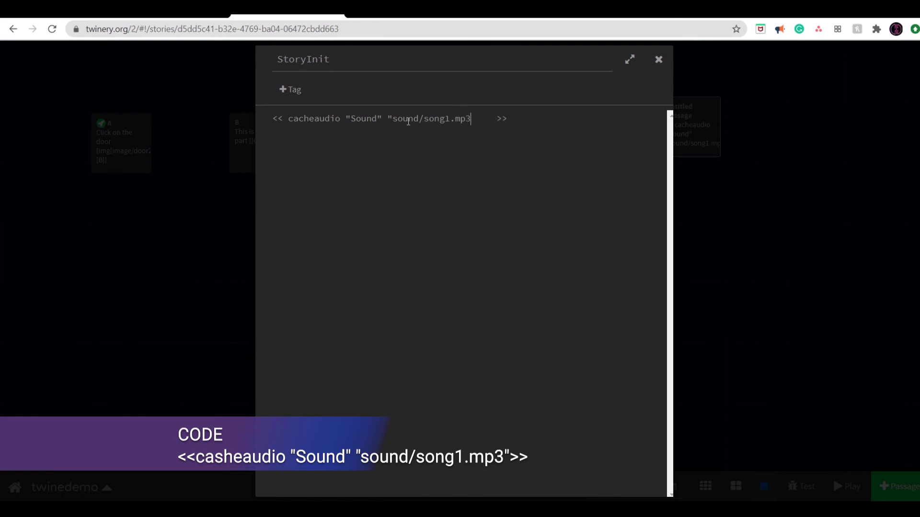
pyautogui.write('"')
pyautogui.press('BackSpace')
pyautogui.press('BackSpace')
pyautogui.press('BackSpace')
pyautogui.press('BackSpace')
pyautogui.click(287, 118)
pyautogui.press('BackSpace')
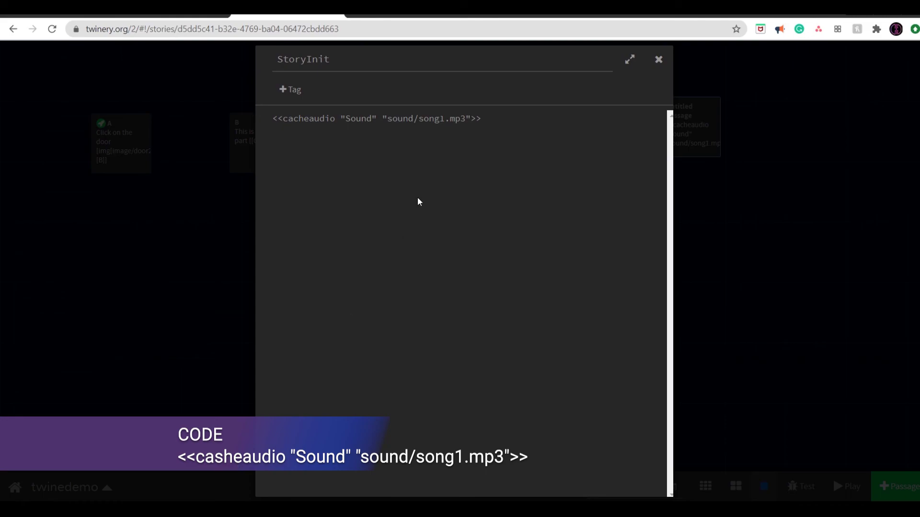
# Examine the cacheaudio macro's sound name and file path in StoryInit, and close the passage.
pyautogui.moveTo(501, 120); pyautogui.dragTo(230, 120)
pyautogui.click(350, 119)
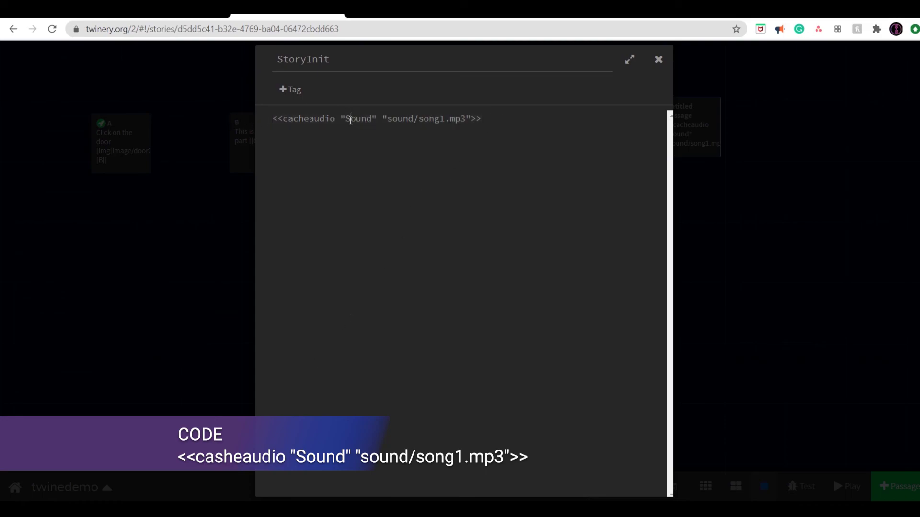
pyautogui.hotkey('shift', 'Right')
pyautogui.hotkey('shift', 'Right')
pyautogui.hotkey('shift', 'Right')
pyautogui.hotkey('shift', 'Right')
pyautogui.hotkey('shift', 'Right')
pyautogui.press('Left')
pyautogui.hotkey('shift', 'Right')
pyautogui.hotkey('shift', 'Right')
pyautogui.hotkey('shift', 'Right')
pyautogui.hotkey('shift', 'Right')
pyautogui.hotkey('shift', 'Right')
pyautogui.hotkey('shift', 'Right')
pyautogui.hotkey('shift', 'Right')
pyautogui.moveTo(396, 119); pyautogui.dragTo(467, 119)
pyautogui.click(425, 133)
pyautogui.click(659, 60)
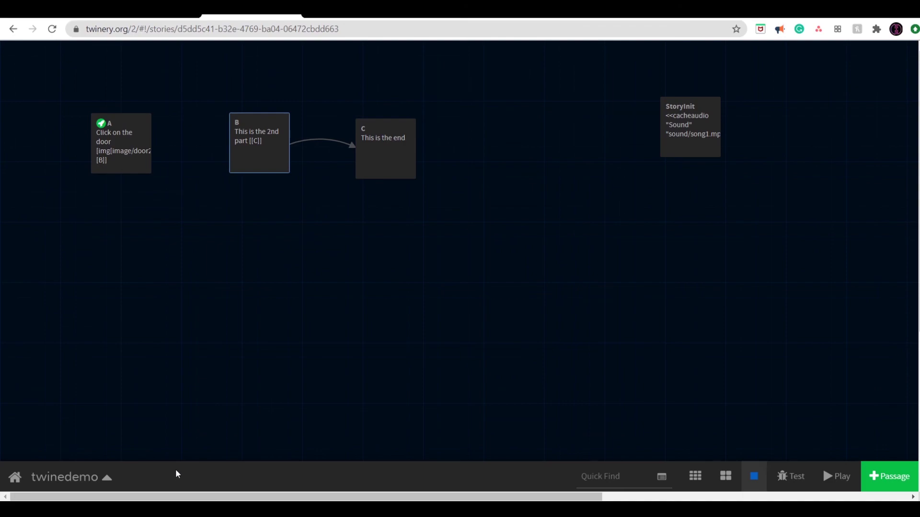
# Look into passage B briefly, and change the image file in passage A back to door1.png.
pyautogui.doubleClick(257, 145)
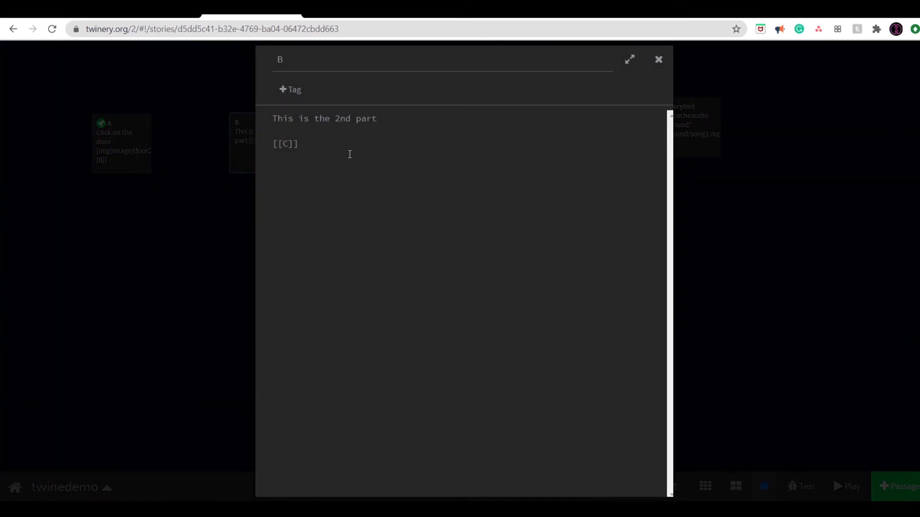
pyautogui.click(658, 59)
pyautogui.doubleClick(133, 131)
pyautogui.click(357, 143)
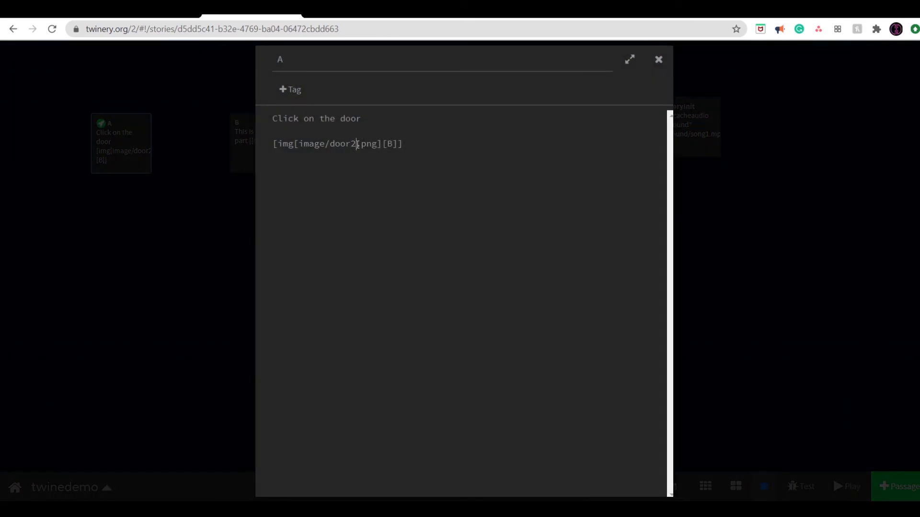
pyautogui.press('BackSpace')
pyautogui.write('1')
pyautogui.click(657, 61)
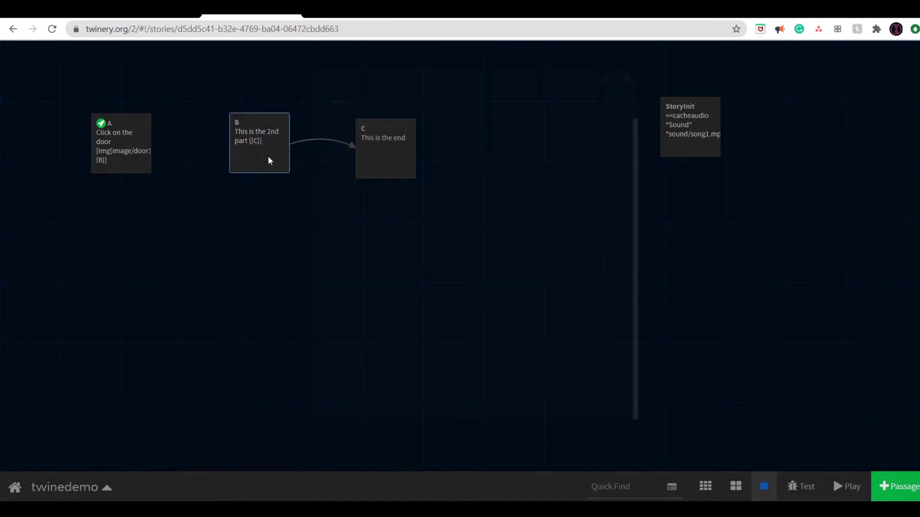
# Open passage B and add an empty pair of double angle brackets below the [[C]] link.
pyautogui.doubleClick(268, 156)
pyautogui.press('Return')
pyautogui.press('Return')
pyautogui.write('<<  ')
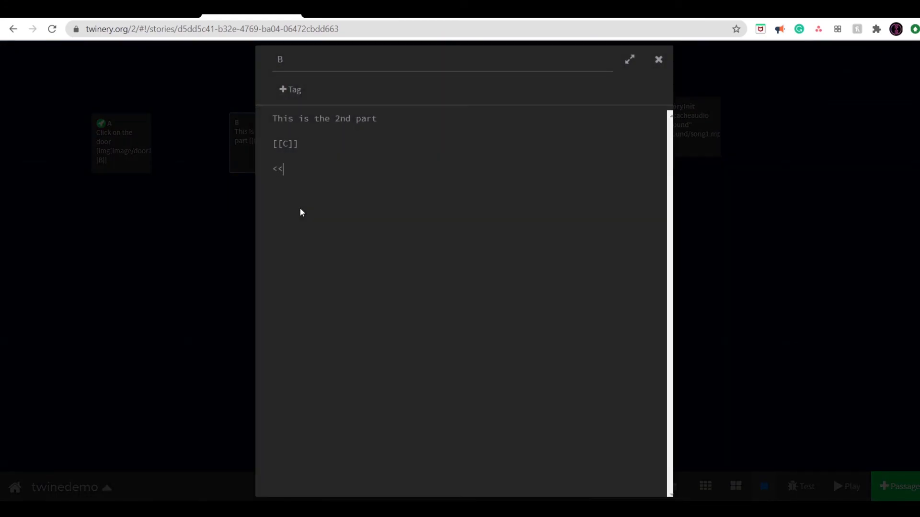
pyautogui.write('>>')
pyautogui.press('Left')
pyautogui.press('Left')
pyautogui.press('Left')
pyautogui.press('Left')
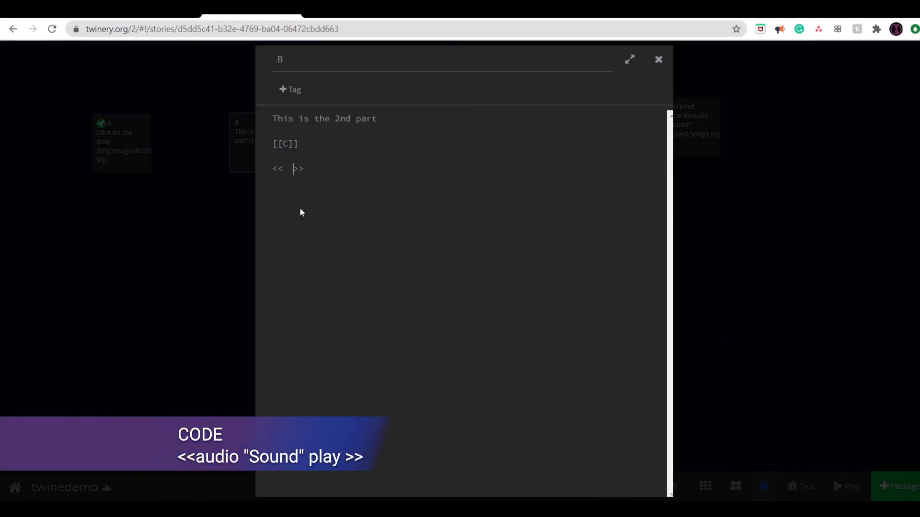
# Complete the macro in passage B as <<audio "Sound" play>> and close the passage.
pyautogui.write('audio "Sound" play')
pyautogui.press('BackSpace')
pyautogui.press('BackSpace')
pyautogui.click(659, 59)
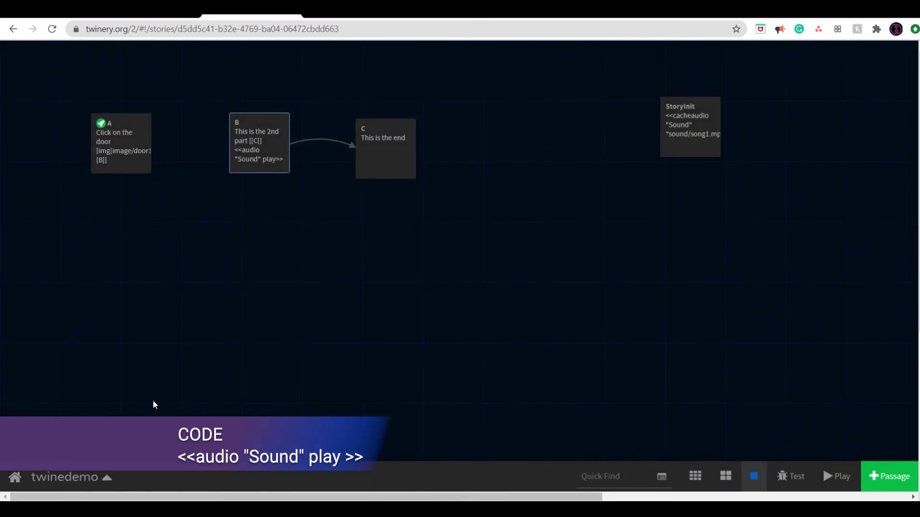
# Publish the story to a file and follow the door image link in the published page to test the sound.
pyautogui.click(121, 477)
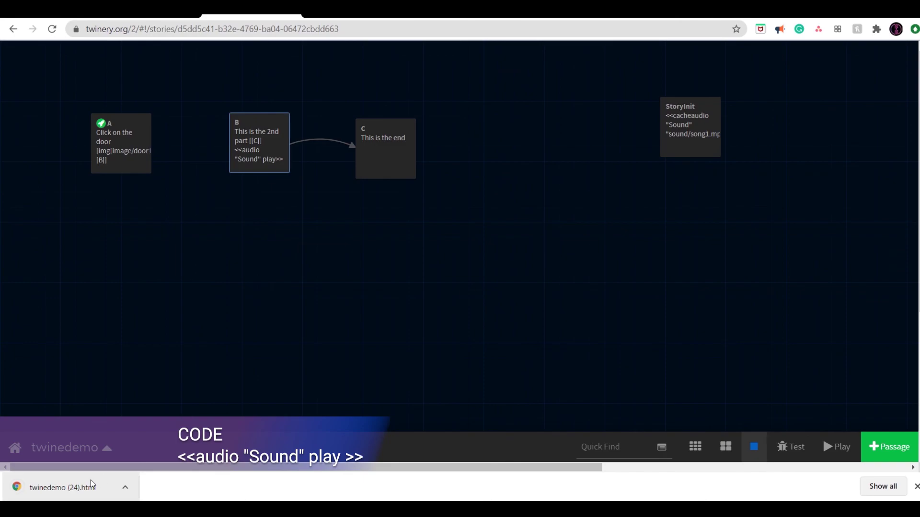
pyautogui.click(91, 487)
pyautogui.click(414, 219)
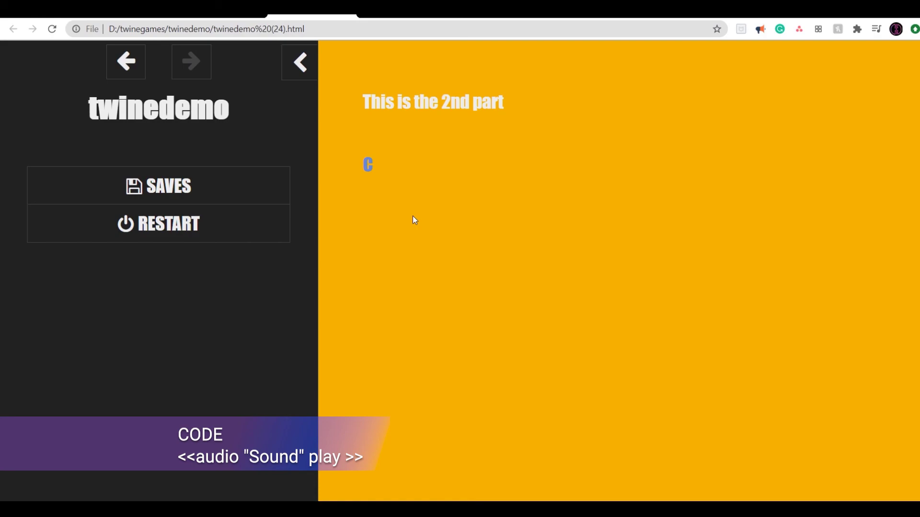
# Return to the story editor, try the loop option in passage B's audio macro, then remove it and close the passage.
pyautogui.click(249, 10)
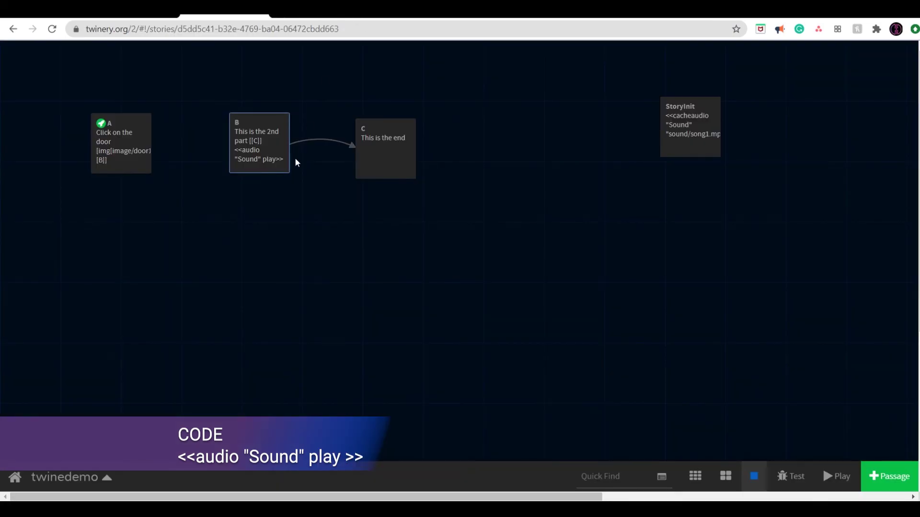
pyautogui.doubleClick(255, 155)
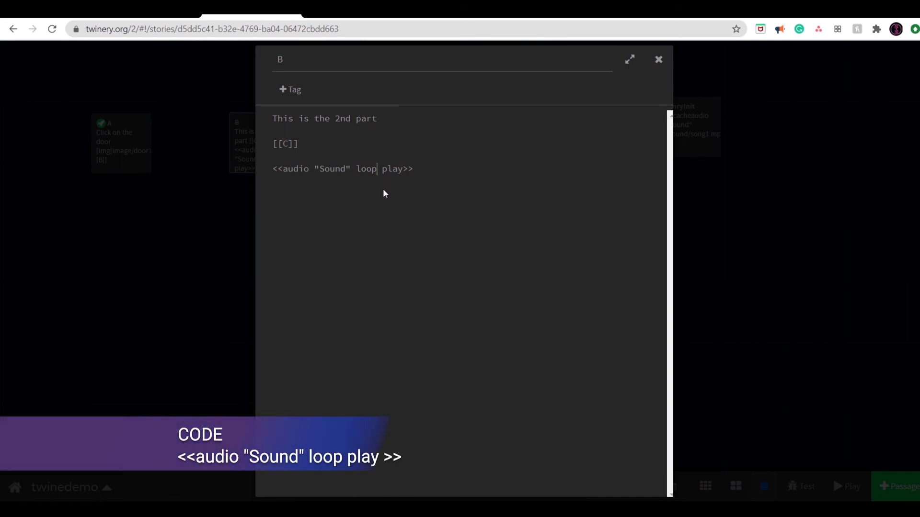
pyautogui.press('BackSpace')
pyautogui.press('BackSpace')
pyautogui.press('BackSpace')
pyautogui.press('BackSpace')
pyautogui.press('BackSpace')
pyautogui.click(412, 166)
pyautogui.moveTo(412, 166); pyautogui.dragTo(268, 168)
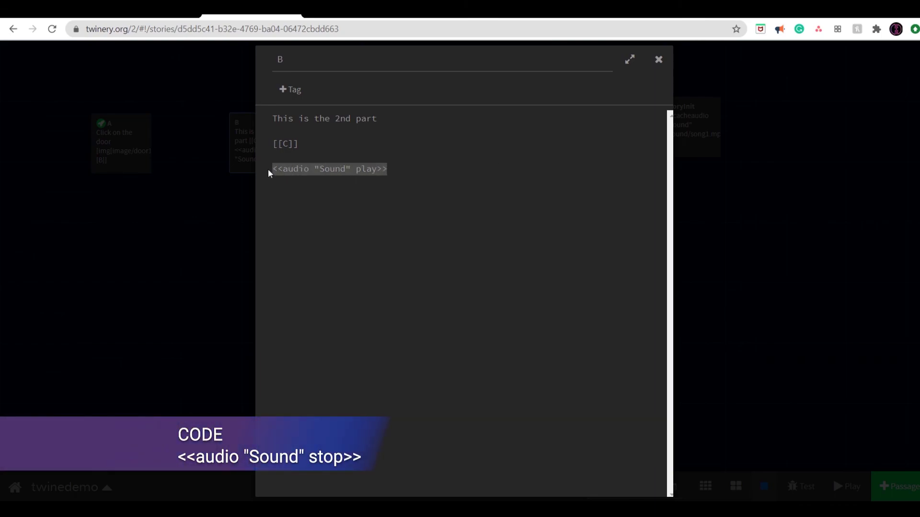
pyautogui.click(429, 172)
pyautogui.click(659, 60)
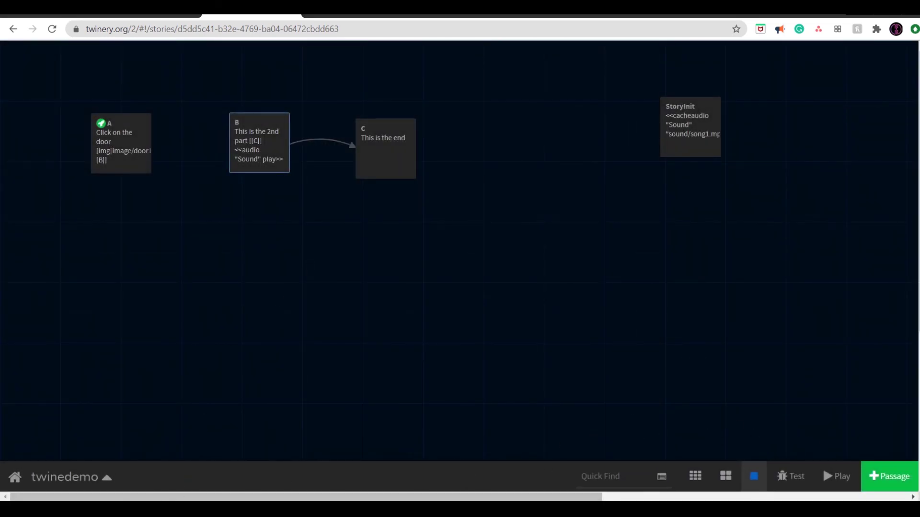
# Copy the <<audio "Sound" play>> macro from passage B and paste it below the door image link in passage A.
pyautogui.doubleClick(253, 130)
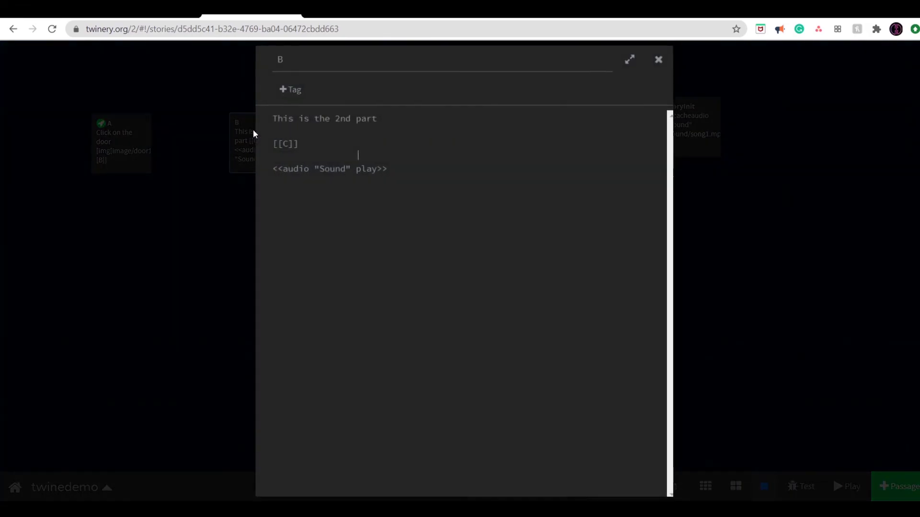
pyautogui.moveTo(391, 168); pyautogui.dragTo(260, 173)
pyautogui.hotkey('ctrl', 'c')
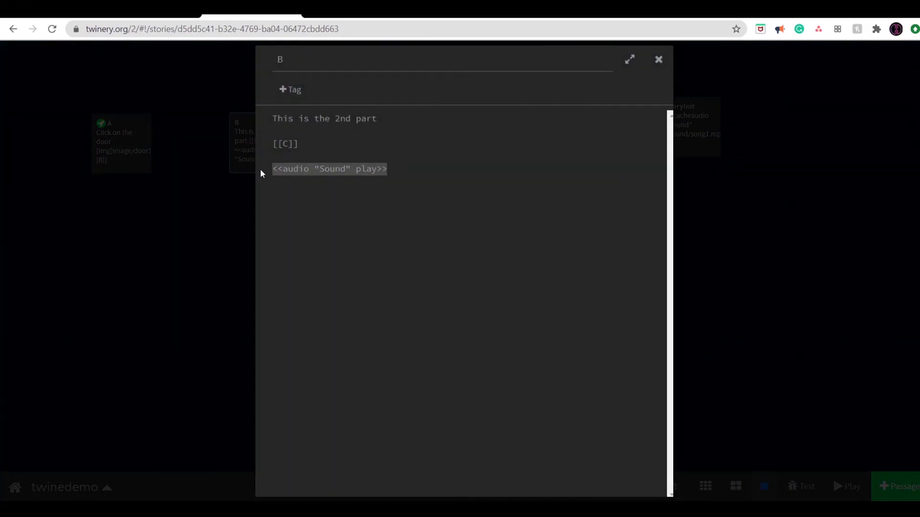
pyautogui.click(658, 59)
pyautogui.doubleClick(146, 156)
pyautogui.click(367, 193)
pyautogui.press('Return')
pyautogui.press('Return')
pyautogui.hotkey('ctrl', 'v')
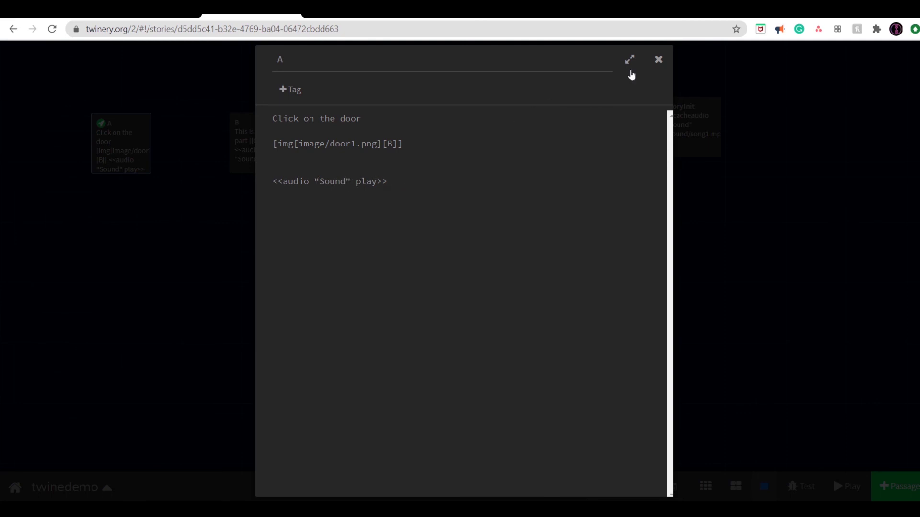
pyautogui.click(659, 59)
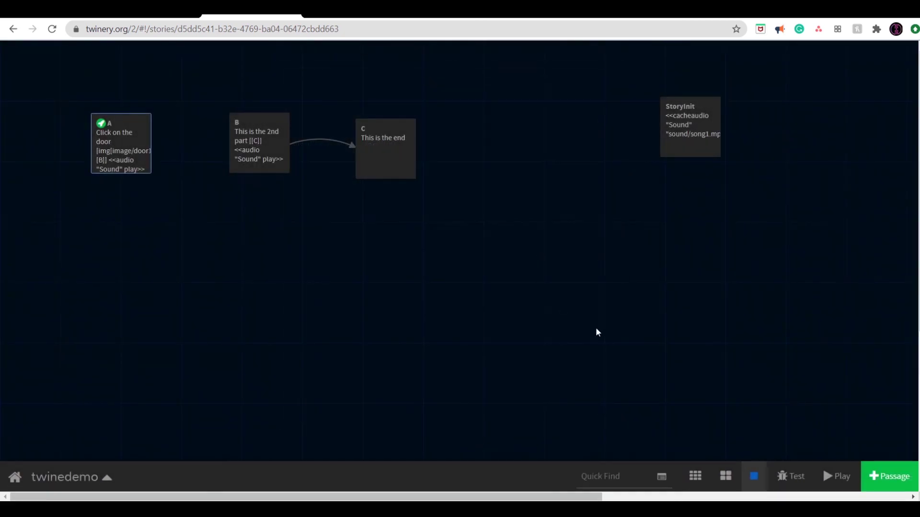
# Delete the <<audio "Sound" play>> macro from passage B and close the passage.
pyautogui.doubleClick(116, 139)
pyautogui.click(653, 68)
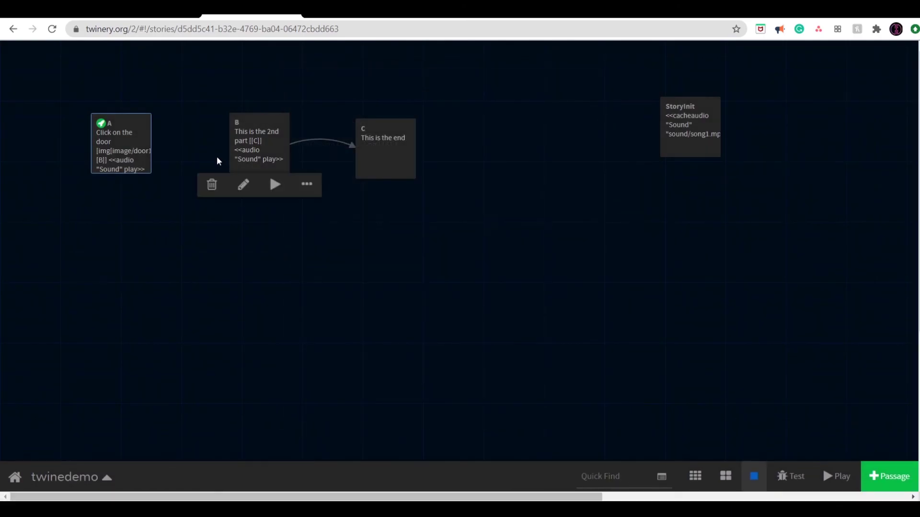
pyautogui.doubleClick(254, 142)
pyautogui.moveTo(406, 169); pyautogui.dragTo(265, 168)
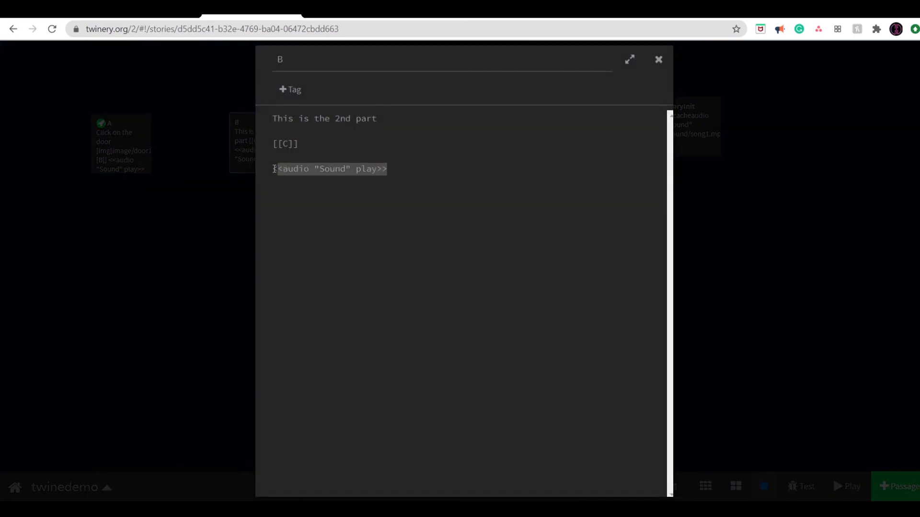
pyautogui.press('BackSpace')
pyautogui.click(657, 62)
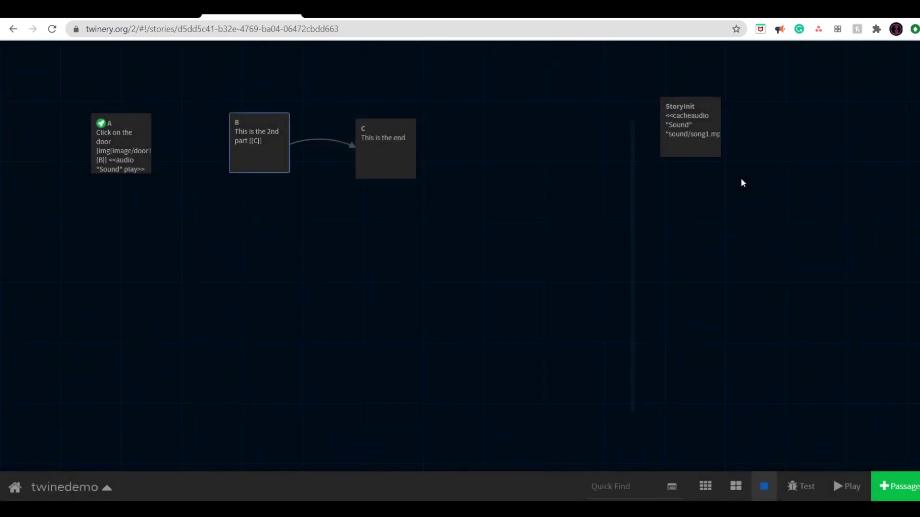
# Add a new passage, place it below passages A and B, and name it Start.
pyautogui.click(887, 477)
pyautogui.moveTo(436, 248); pyautogui.dragTo(194, 266)
pyautogui.doubleClick(195, 266)
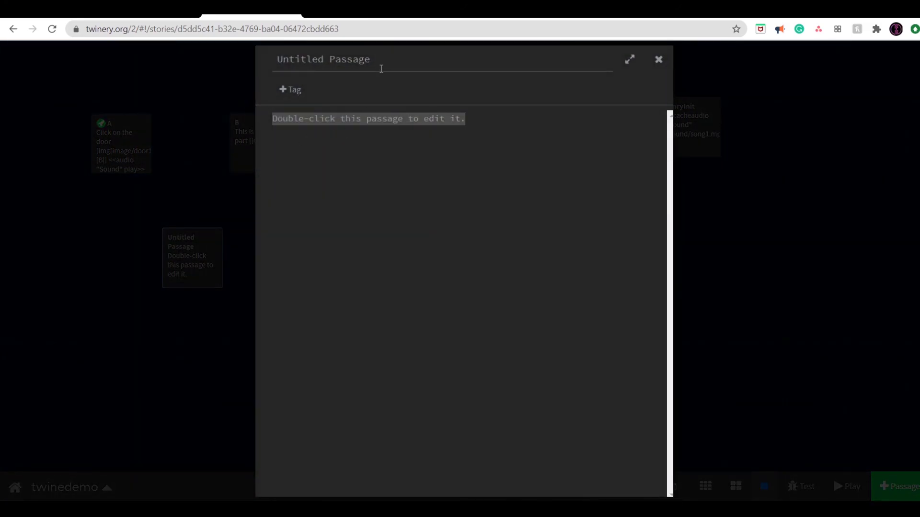
pyautogui.moveTo(381, 68); pyautogui.dragTo(237, 63)
pyautogui.write('Start')
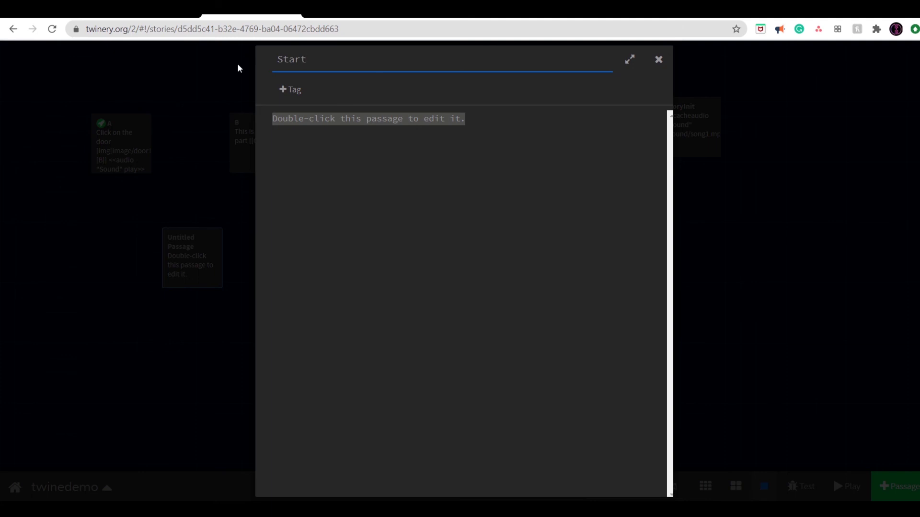
# Replace the Start passage's placeholder text with the link [[Enter|A]] and close the passage.
pyautogui.press('Tab')
pyautogui.write('[[')
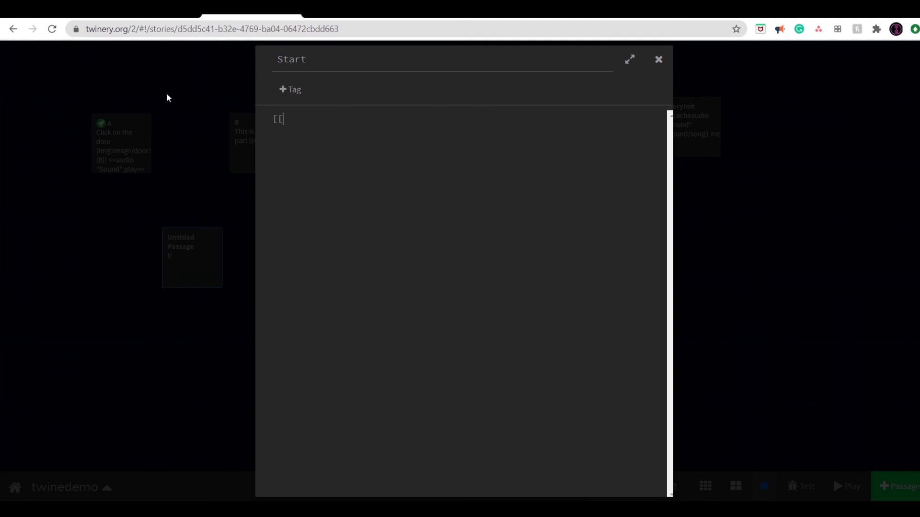
pyautogui.write('Enter|A]]')
pyautogui.click(658, 60)
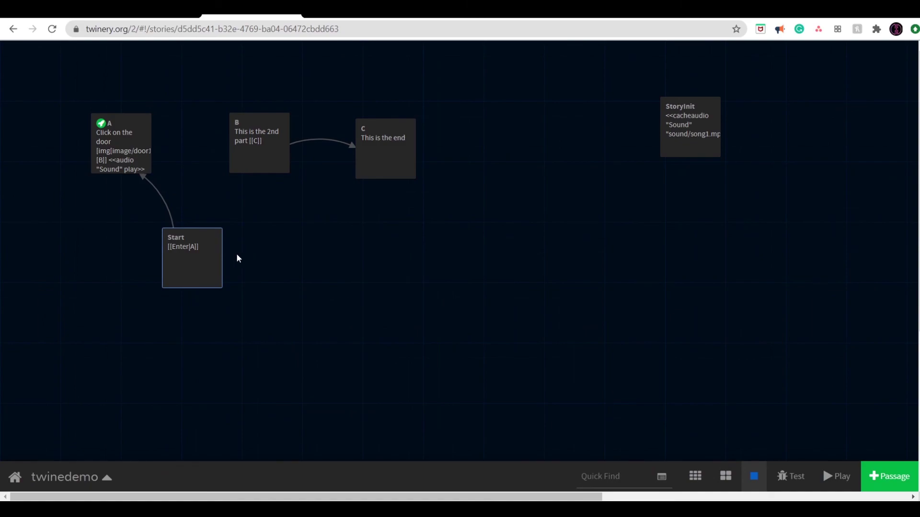
# Make Start the story's starting passage, and rearrange the map with Start up and to the left of A and A closer to B.
pyautogui.moveTo(185, 253)
pyautogui.moveTo(179, 229); pyautogui.dragTo(176, 229)
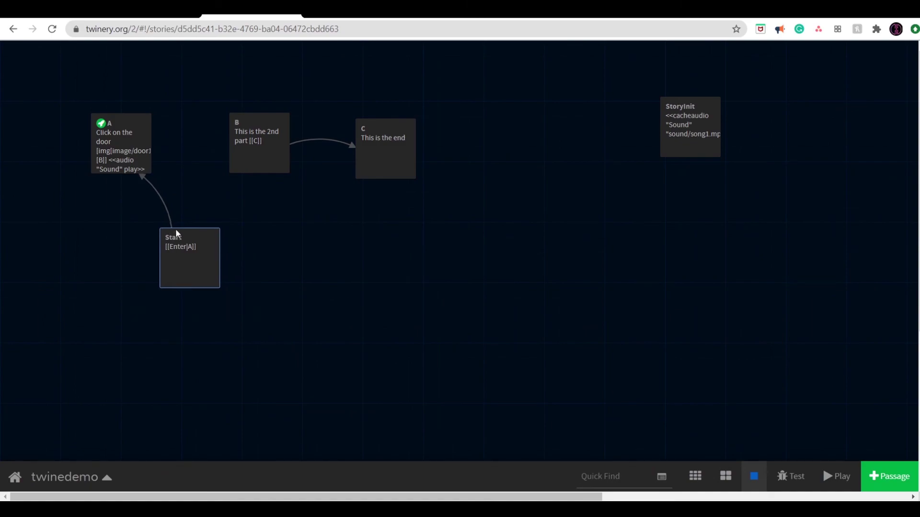
pyautogui.click(238, 300)
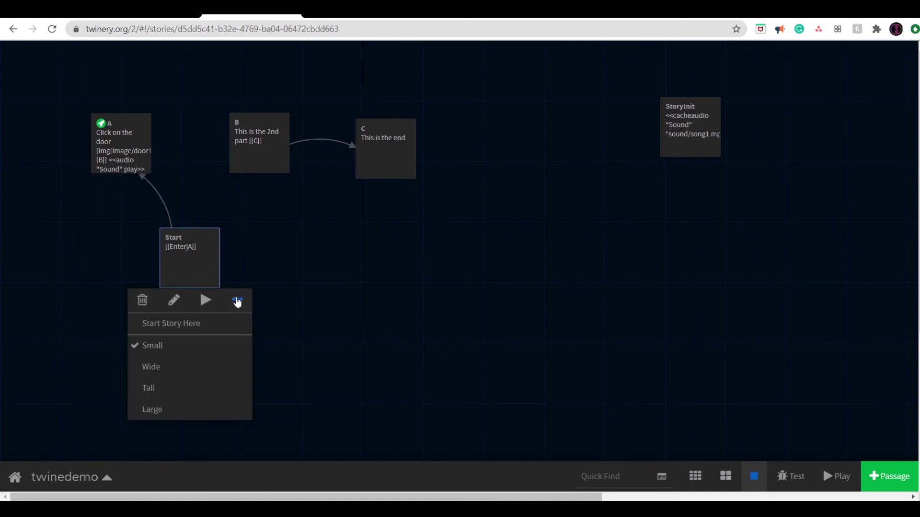
pyautogui.click(208, 326)
pyautogui.moveTo(209, 258); pyautogui.dragTo(64, 89)
pyautogui.moveTo(128, 149); pyautogui.dragTo(169, 148)
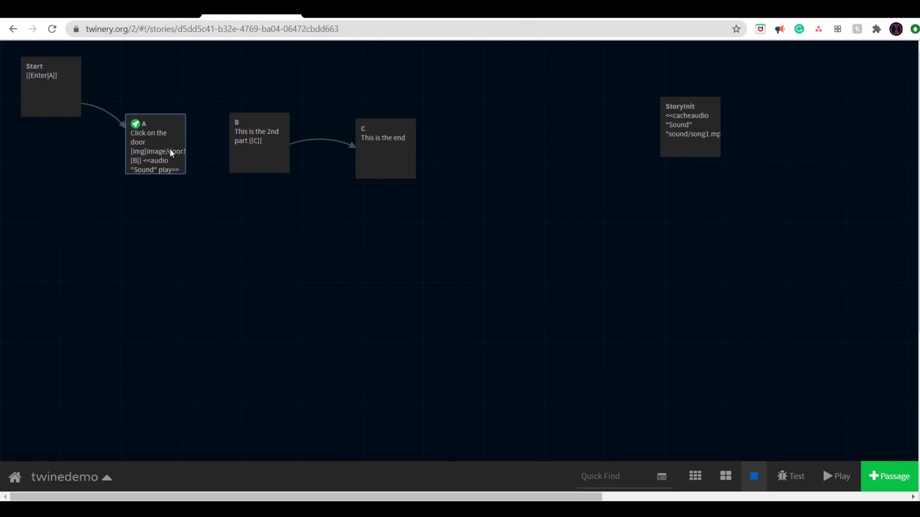
pyautogui.moveTo(63, 85)
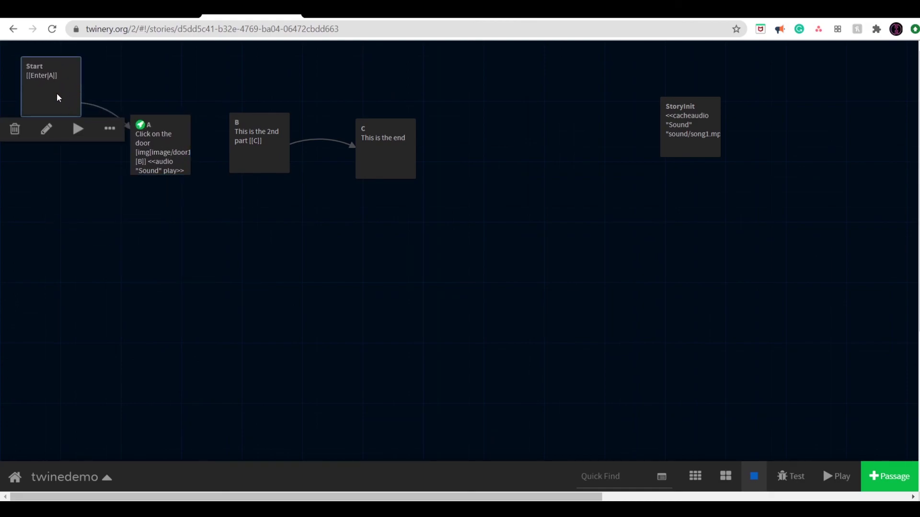
# Publish the story to a file and follow the Enter link in the published page to test the sound in passage A.
pyautogui.click(107, 478)
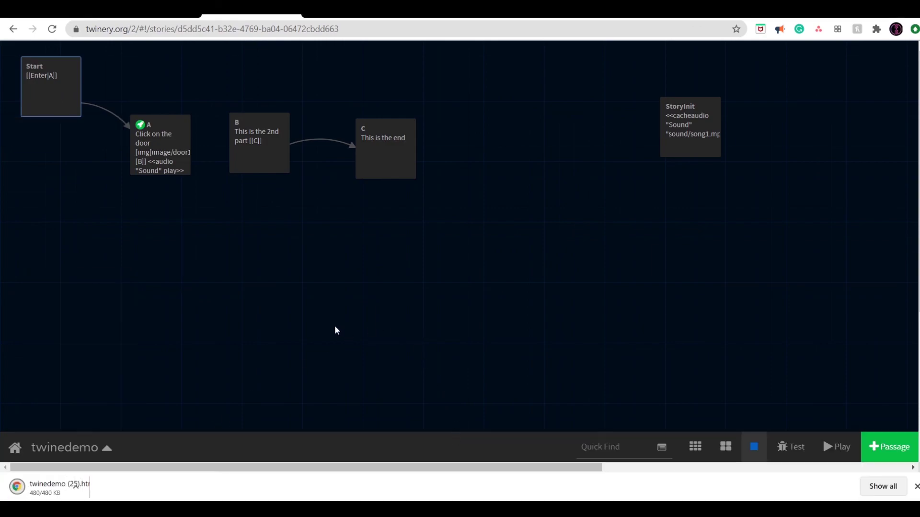
pyautogui.click(95, 487)
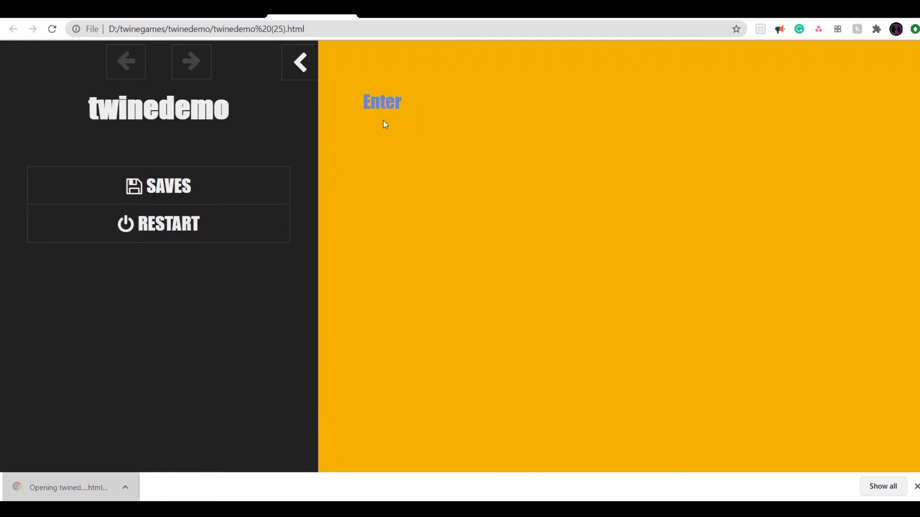
pyautogui.click(384, 110)
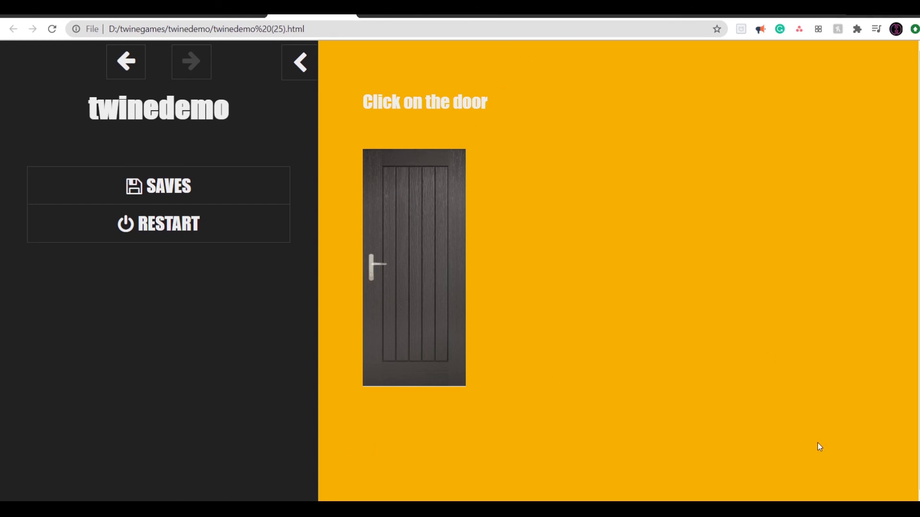
# Return to the story editor, open passage B and begin a <video tag below the [[C]] link.
pyautogui.hotkey('alt', 'Tab')
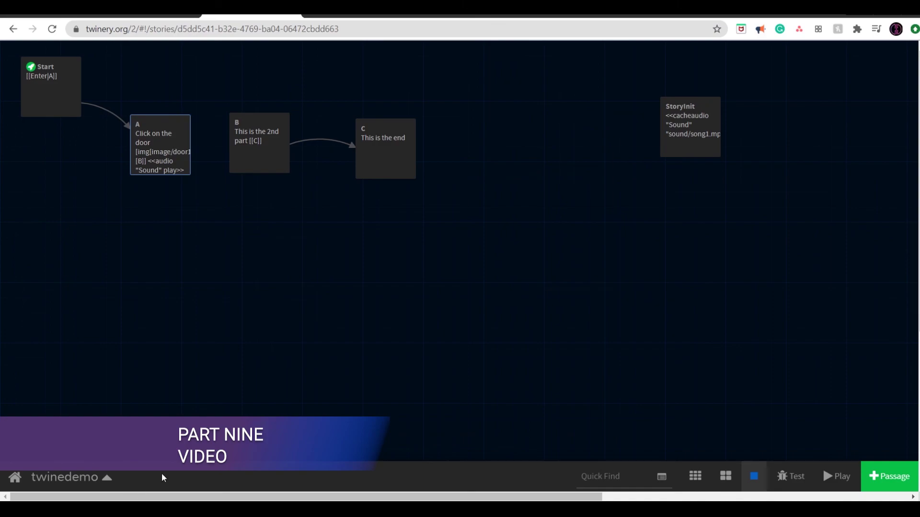
pyautogui.doubleClick(263, 134)
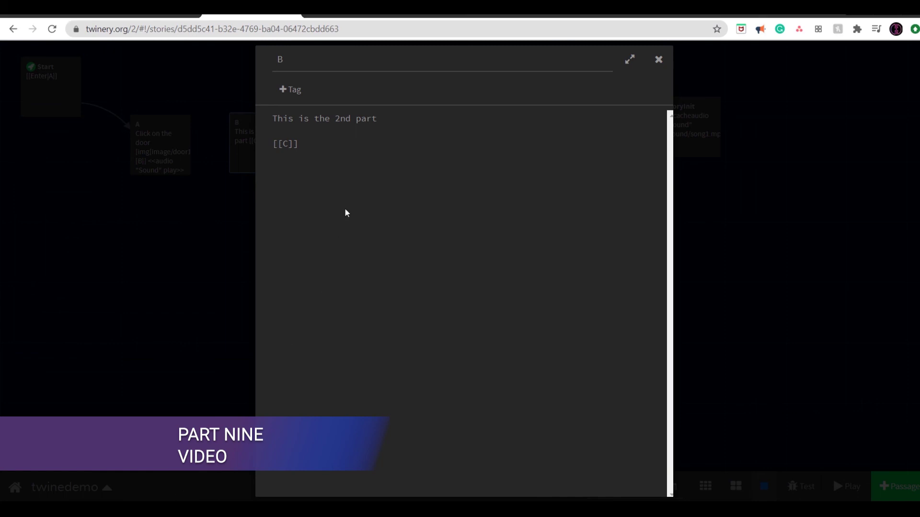
pyautogui.write('<')
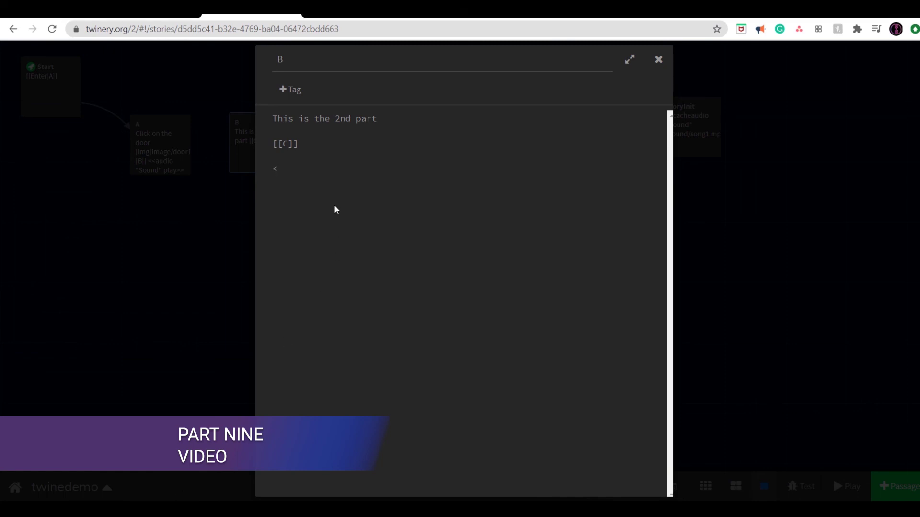
pyautogui.write('video')
pyautogui.click(274, 169)
pyautogui.moveTo(275, 170); pyautogui.dragTo(272, 169)
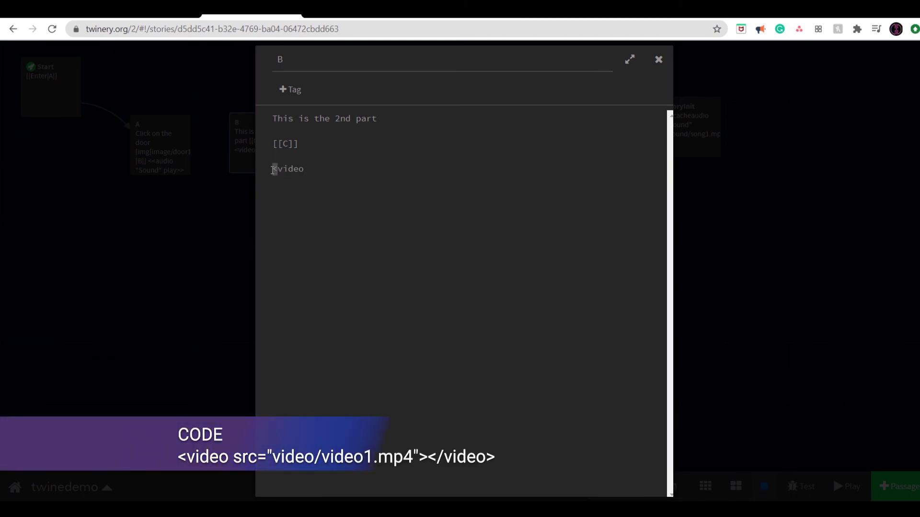
pyautogui.click(314, 173)
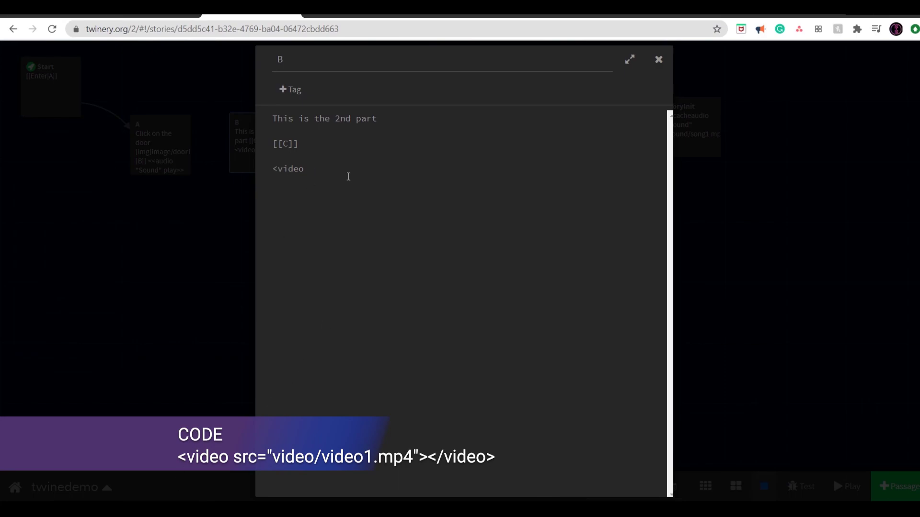
# Complete the tag in passage B as <video src="video/video1.mp4"></video> and close the passage.
pyautogui.write('src')
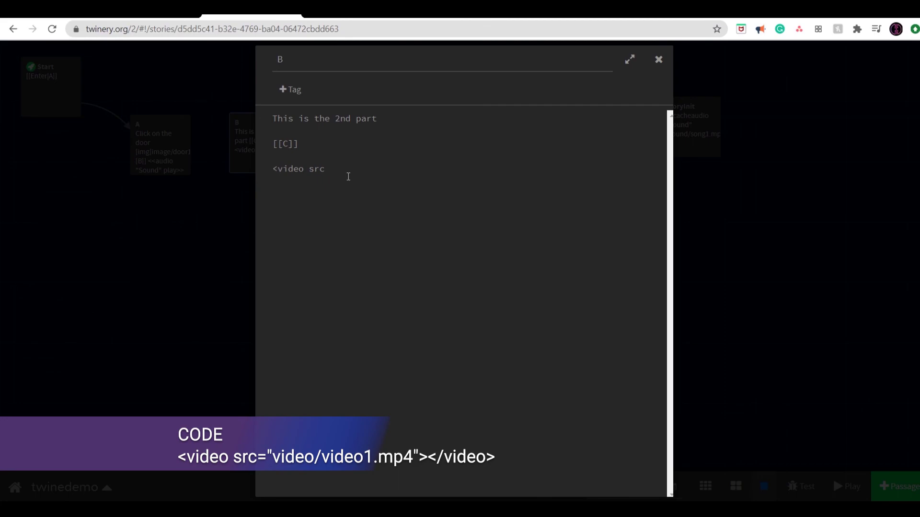
pyautogui.write('="video/video1.mp4">')
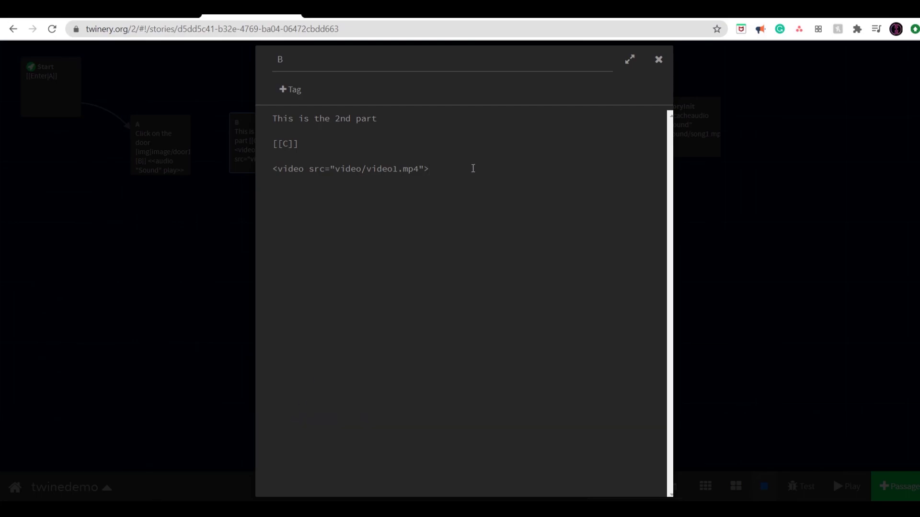
pyautogui.write('</v')
pyautogui.write('eo>')
pyautogui.hotkey('shift', 'Up')
pyautogui.hotkey('shift', 'Right')
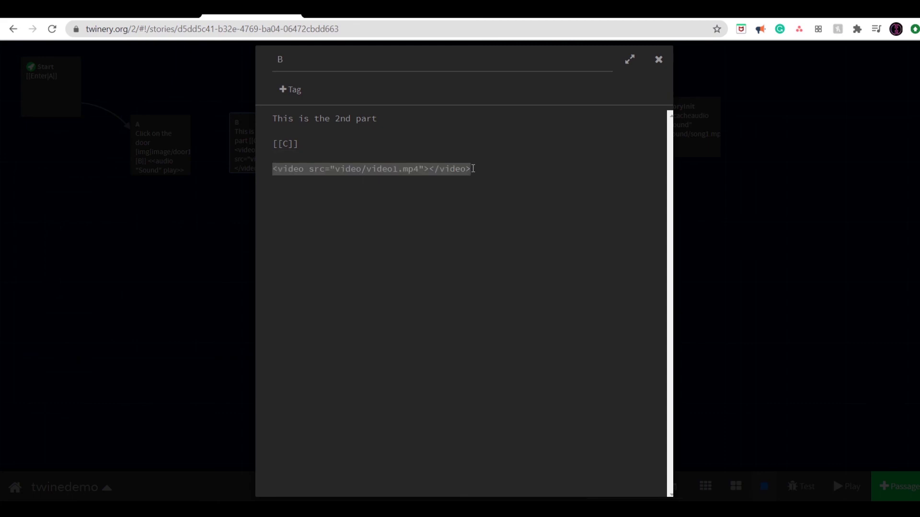
pyautogui.click(346, 172)
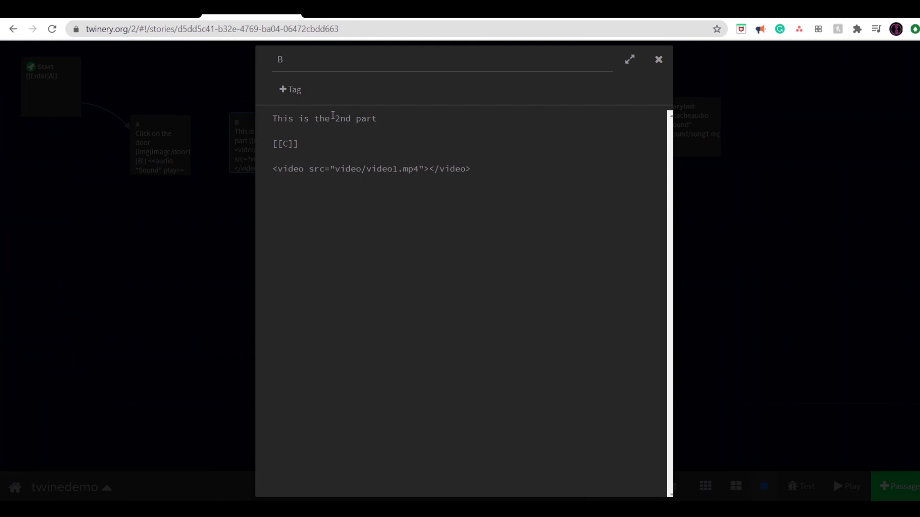
pyautogui.click(658, 59)
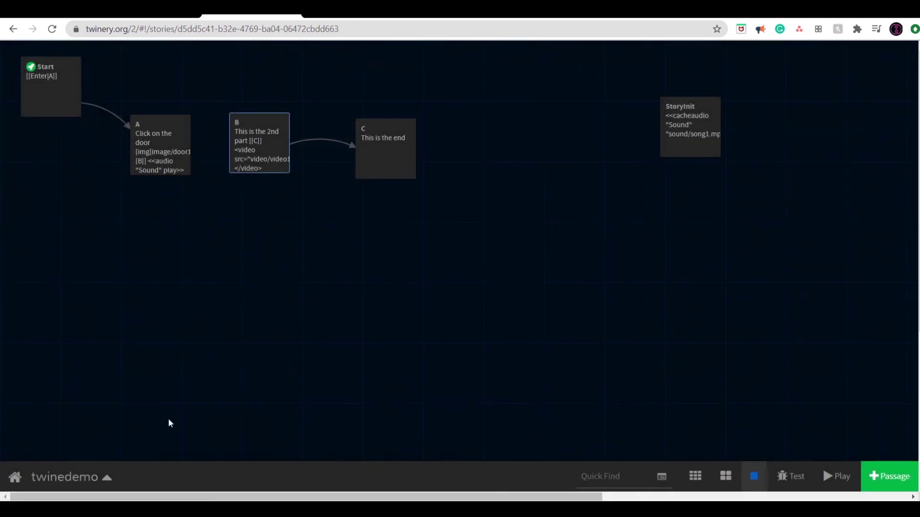
# Publish the story to a file and follow the Enter link and the door image in the published page to check the video.
pyautogui.click(110, 478)
pyautogui.click(117, 449)
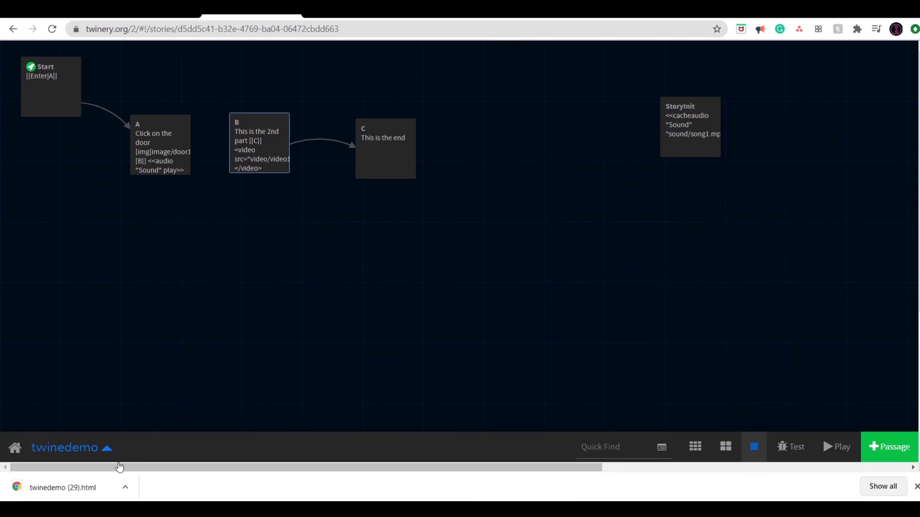
pyautogui.click(89, 485)
pyautogui.click(384, 106)
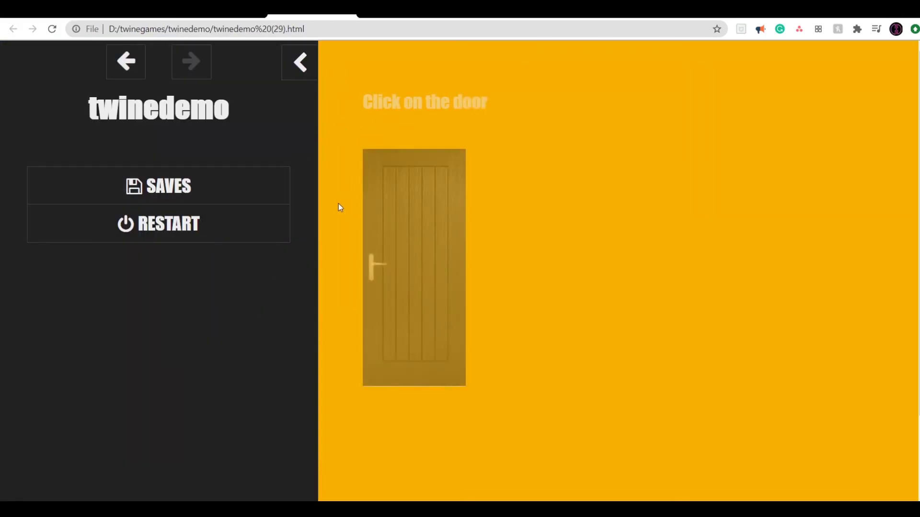
pyautogui.click(417, 212)
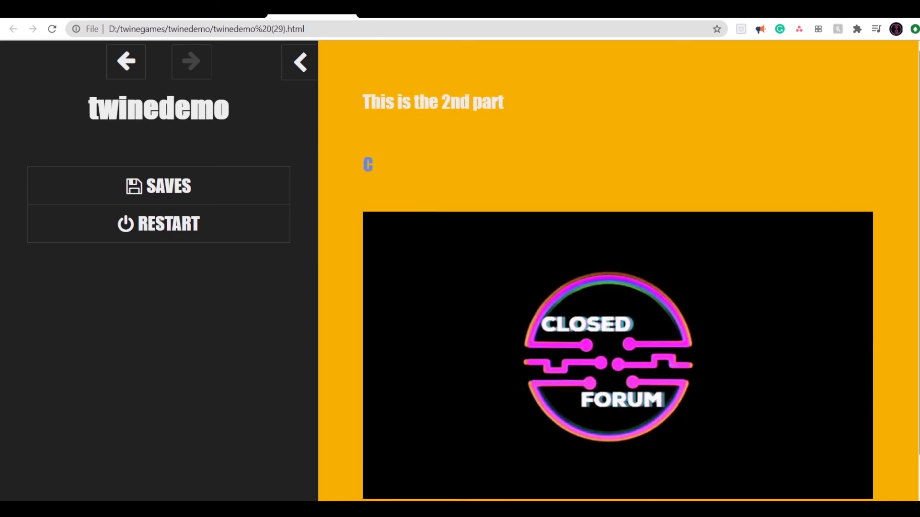
# Return to the story editor, add the autoplay attribute to the video tag in passage B and close the passage.
pyautogui.scroll(-1, 712, 241)
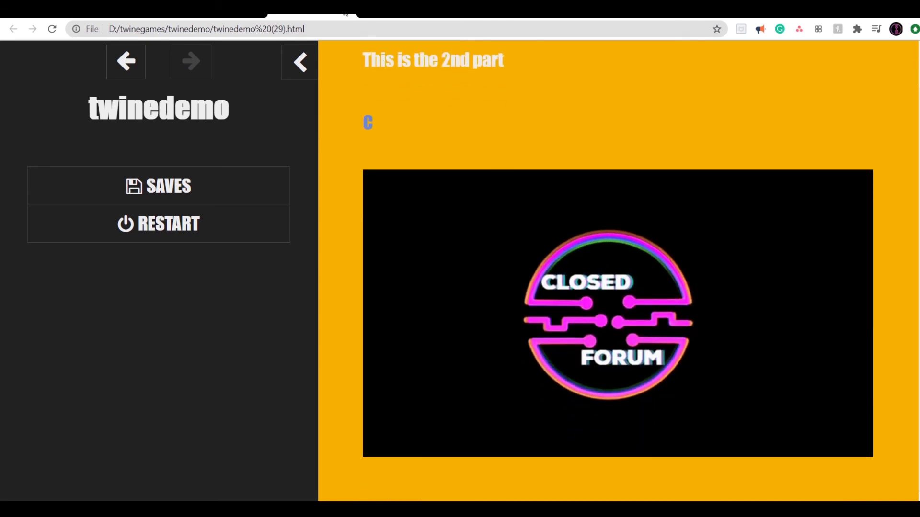
pyautogui.hotkey('ctrl', 'shift', 'Tab')
pyautogui.doubleClick(270, 142)
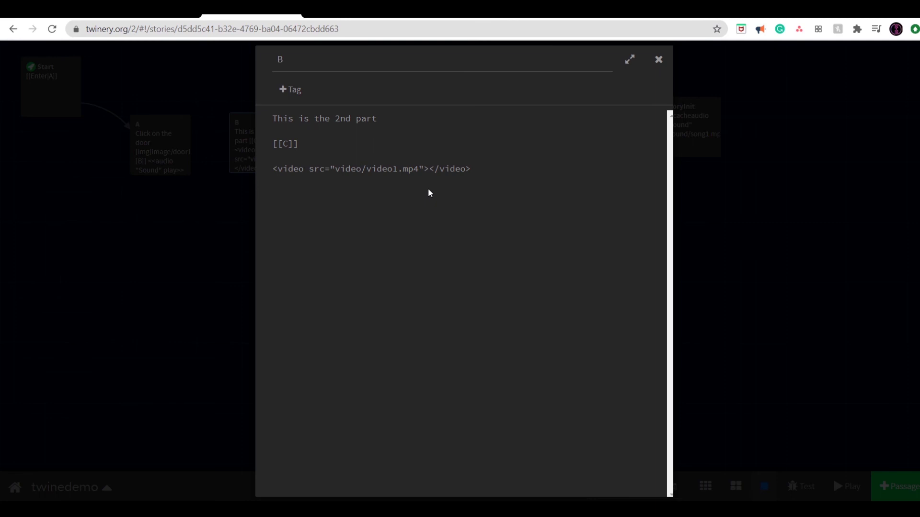
pyautogui.click(309, 168)
pyautogui.write('autop')
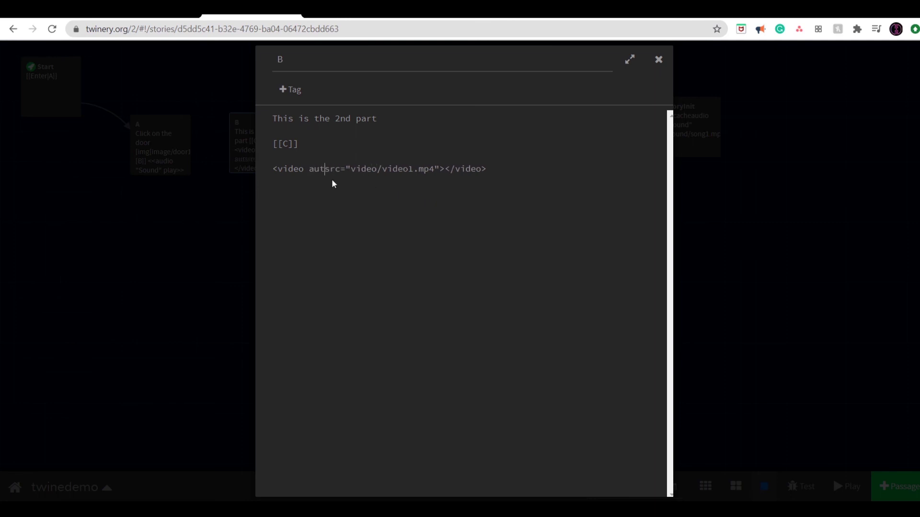
pyautogui.write('lay')
pyautogui.press('End')
pyautogui.click(660, 72)
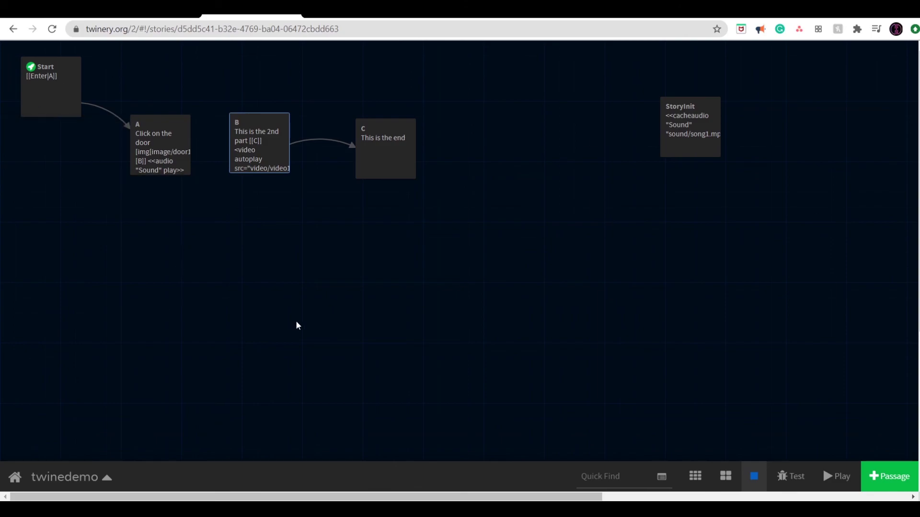
# Publish the story to a file and follow the Enter link and door image in the published page to check the video autoplay.
pyautogui.click(110, 478)
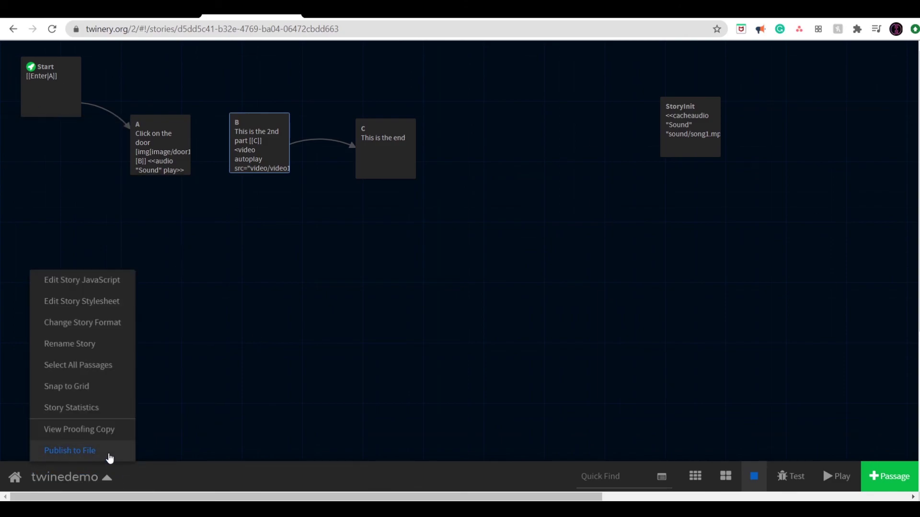
pyautogui.click(110, 453)
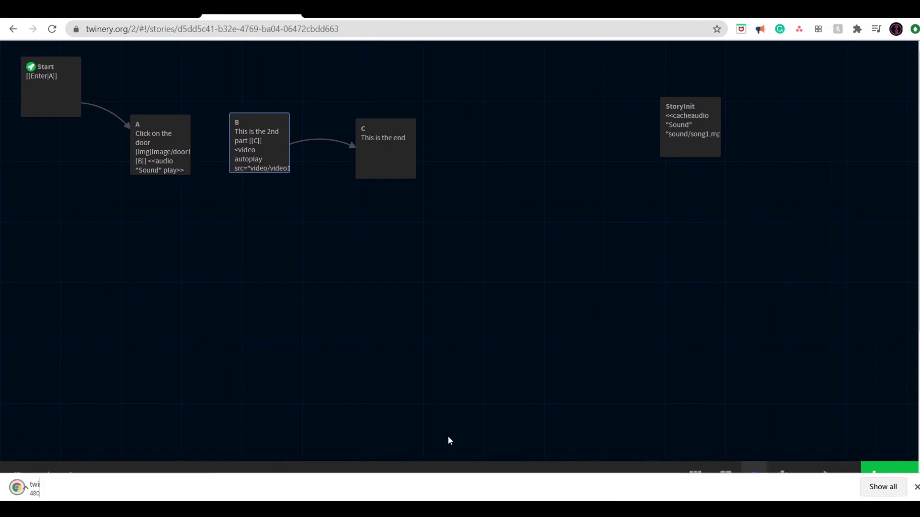
pyautogui.click(57, 488)
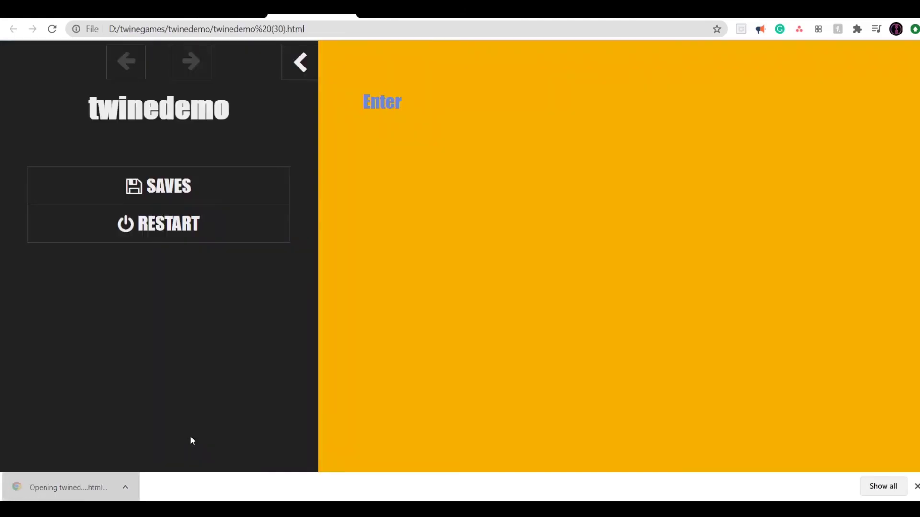
pyautogui.click(382, 101)
pyautogui.click(427, 220)
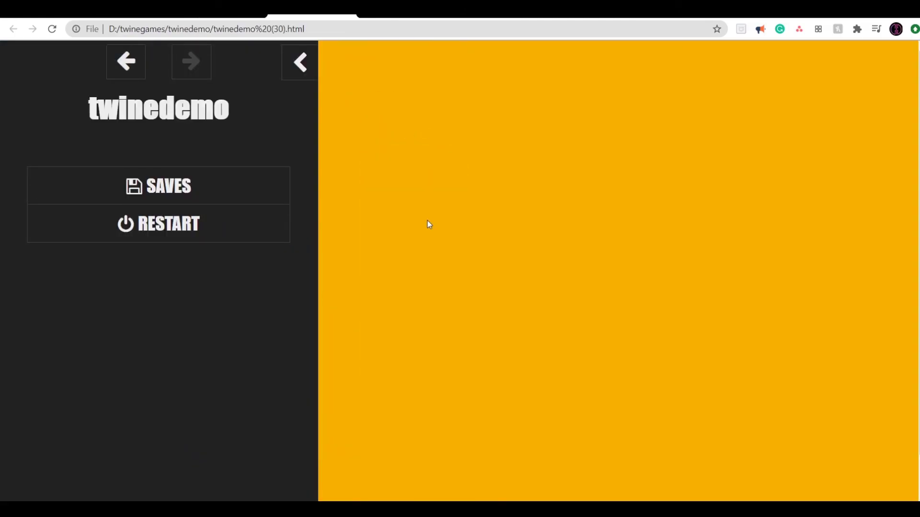
pyautogui.scroll(-1, 678, 224)
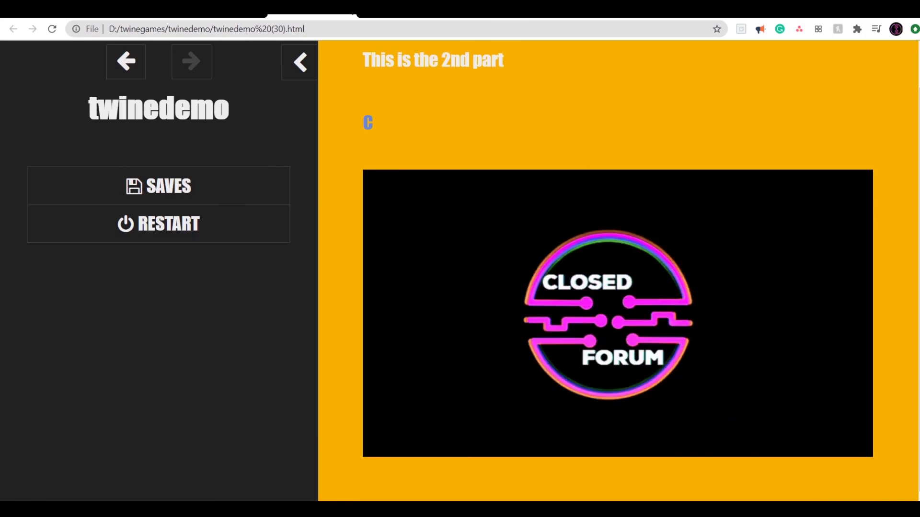
# Return to the story editor and delete passages A, B and C from the story map.
pyautogui.click(225, 9)
pyautogui.click(297, 233)
pyautogui.moveTo(283, 149)
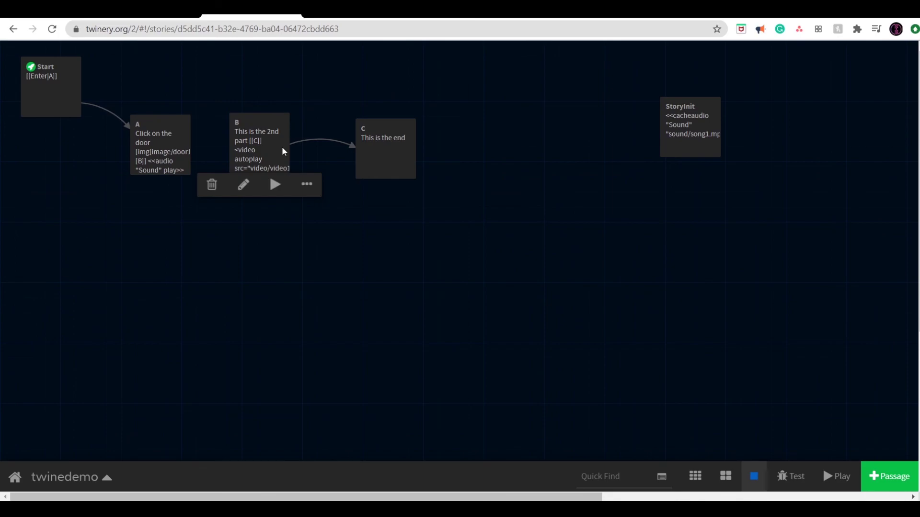
pyautogui.moveTo(167, 137); pyautogui.dragTo(184, 137)
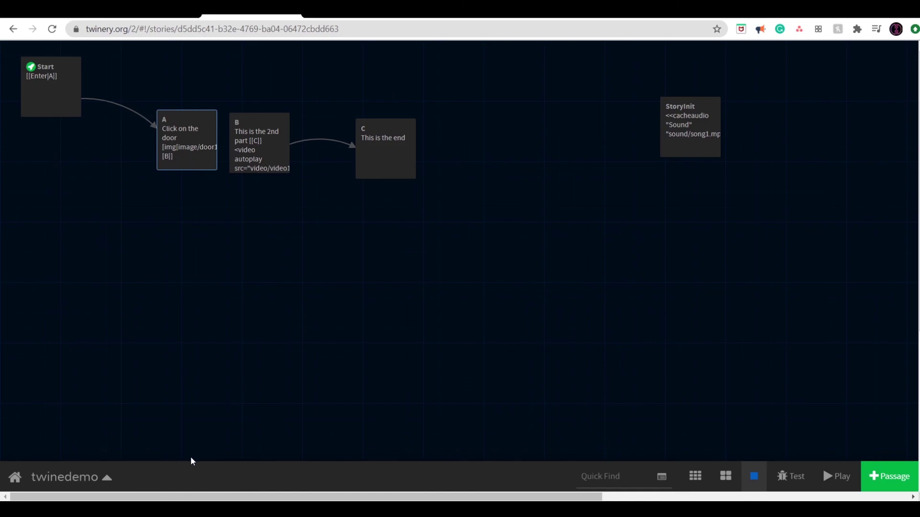
pyautogui.moveTo(190, 151)
pyautogui.moveTo(191, 151); pyautogui.dragTo(162, 157)
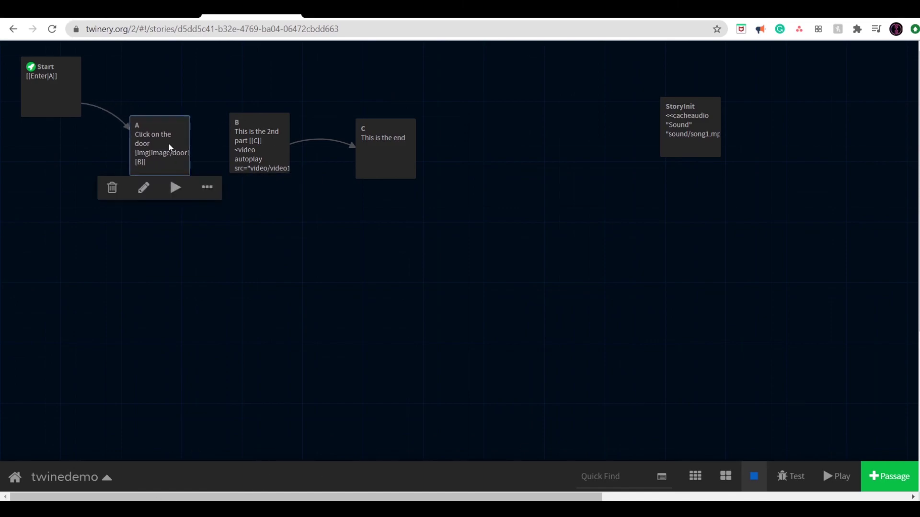
pyautogui.click(114, 187)
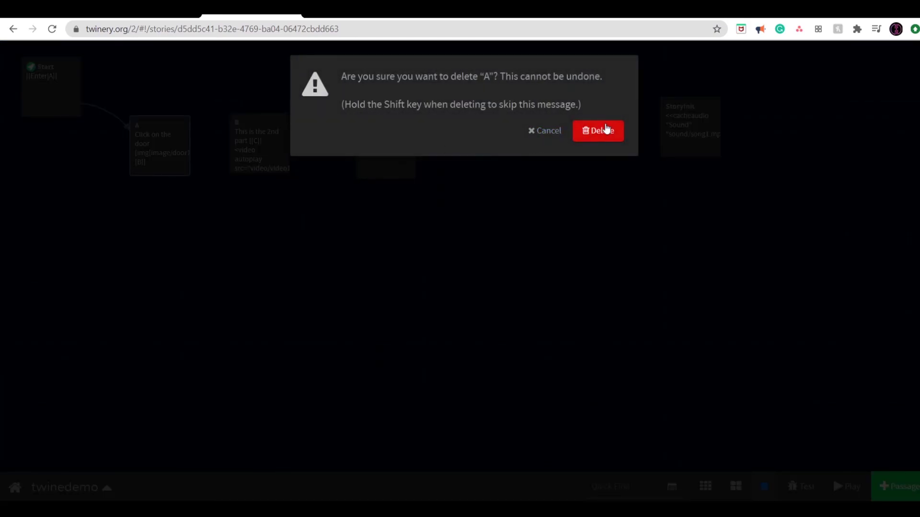
pyautogui.click(601, 129)
pyautogui.moveTo(265, 140)
pyautogui.click(212, 185)
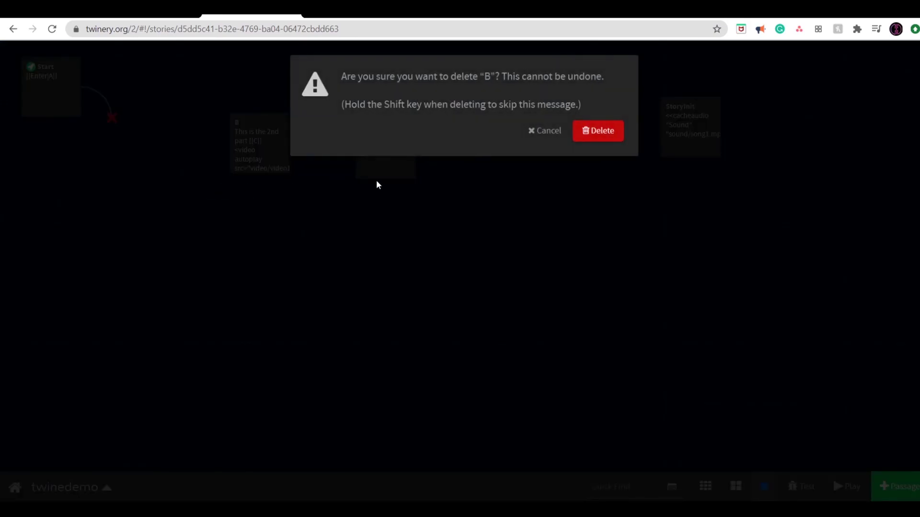
pyautogui.click(621, 134)
pyautogui.moveTo(376, 137)
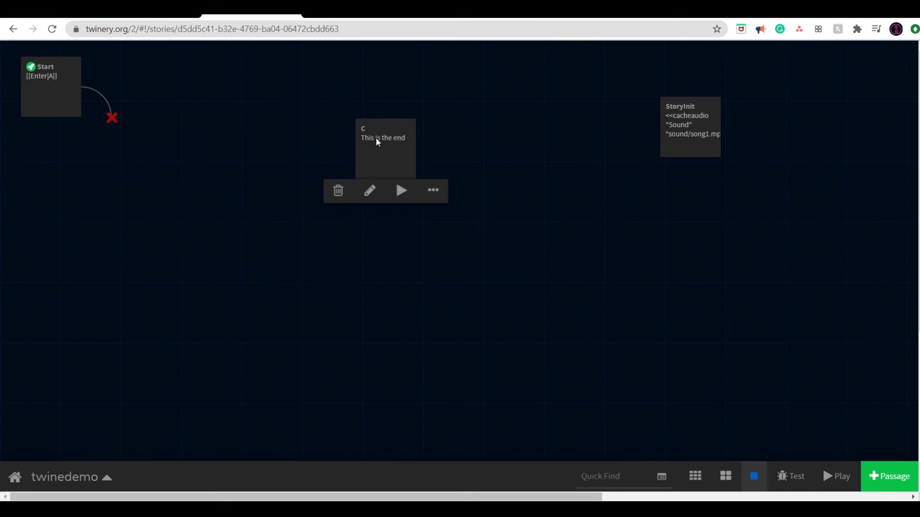
pyautogui.click(337, 191)
pyautogui.click(608, 133)
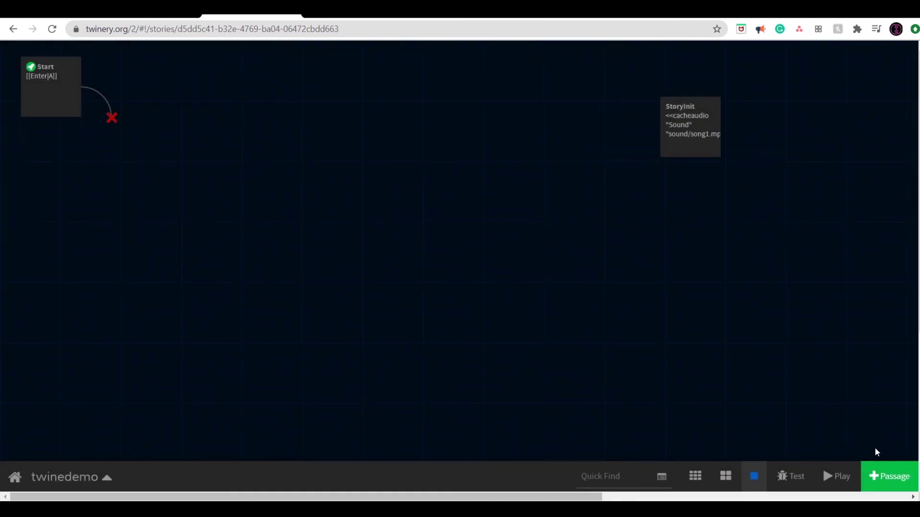
# Add a new passage named A and place it to the lower right of the Start passage.
pyautogui.click(884, 476)
pyautogui.moveTo(413, 240); pyautogui.dragTo(213, 176)
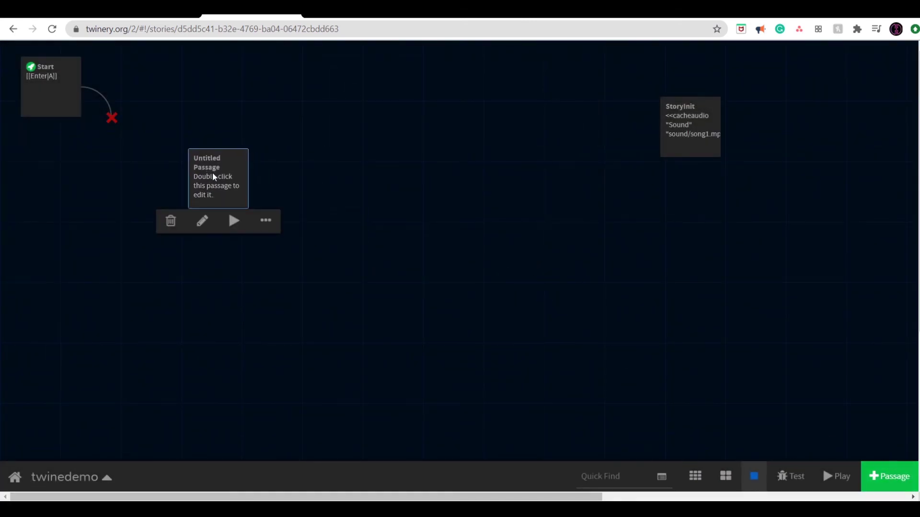
pyautogui.doubleClick(213, 177)
pyautogui.moveTo(384, 60); pyautogui.dragTo(257, 56)
pyautogui.write('A')
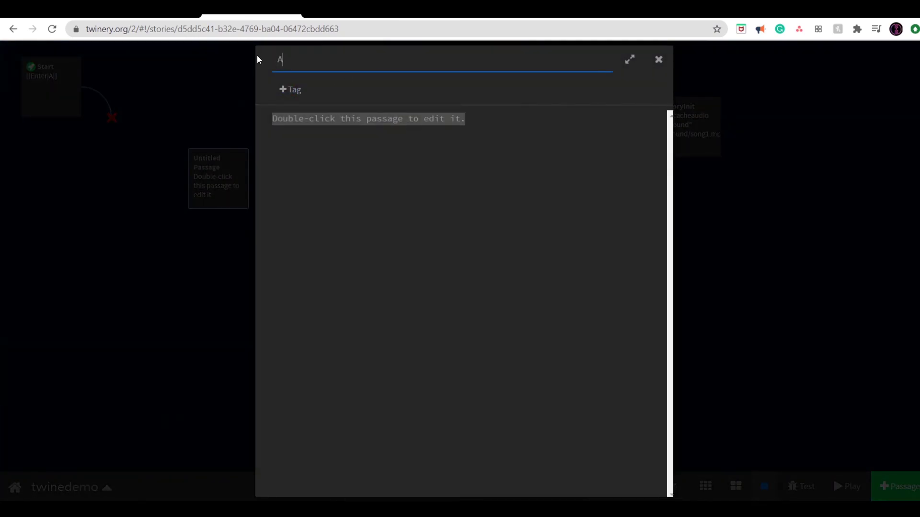
pyautogui.click(280, 169)
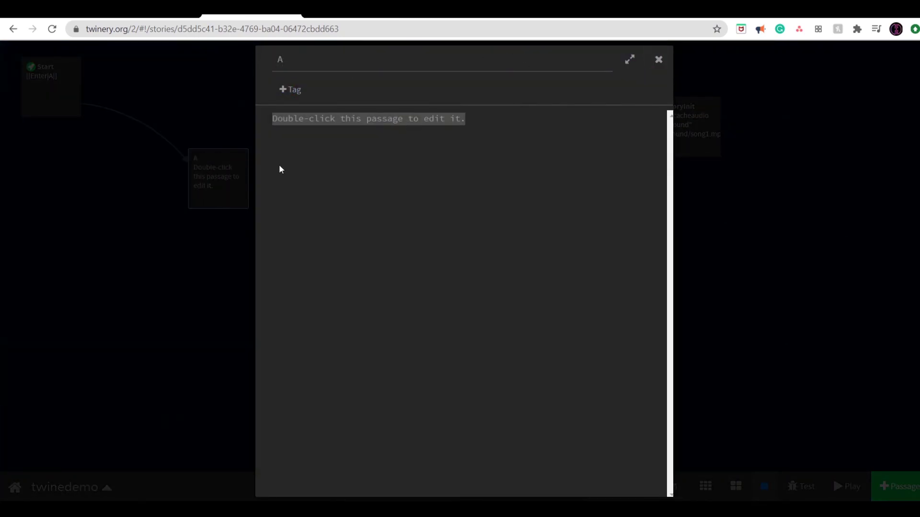
pyautogui.click(664, 64)
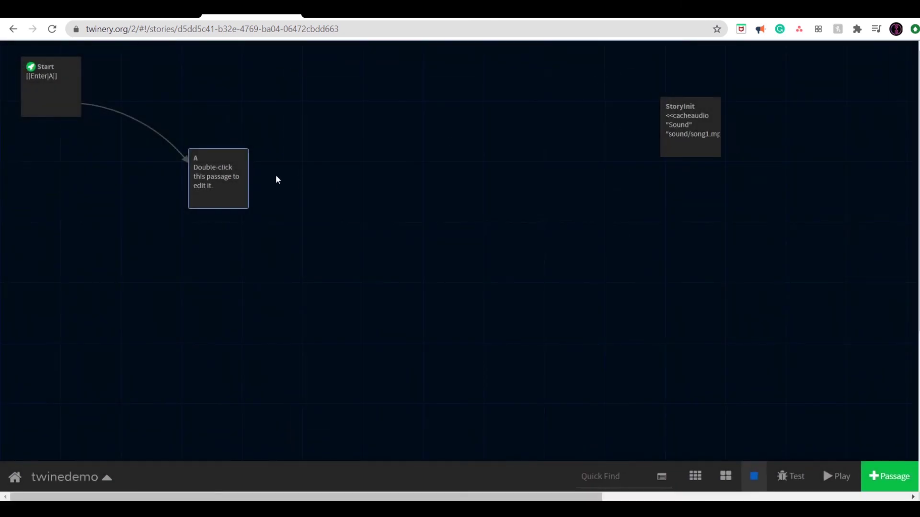
pyautogui.moveTo(228, 169); pyautogui.dragTo(216, 156)
# Replace passage A's text with the lines "I want this text to be here at the start", "Then this to appear" and "then this later.".
pyautogui.doubleClick(206, 145)
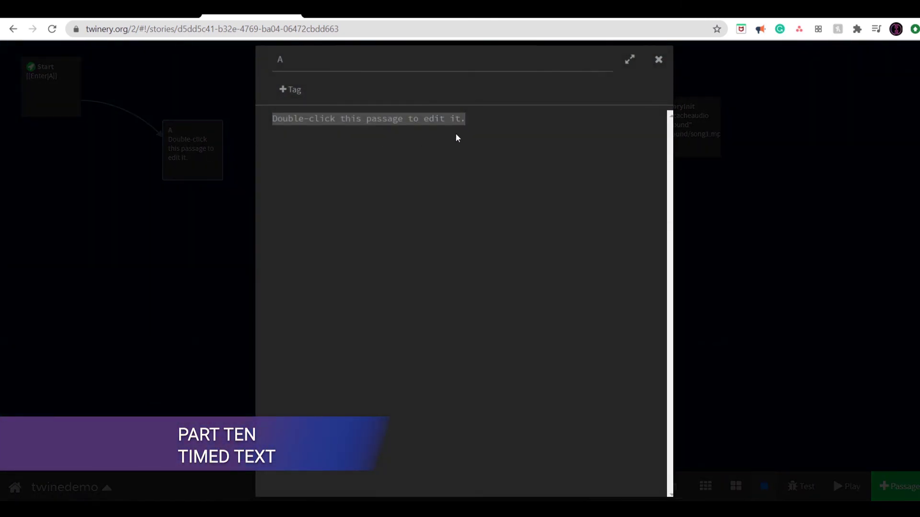
pyautogui.press('BackSpace')
pyautogui.write('I want ')
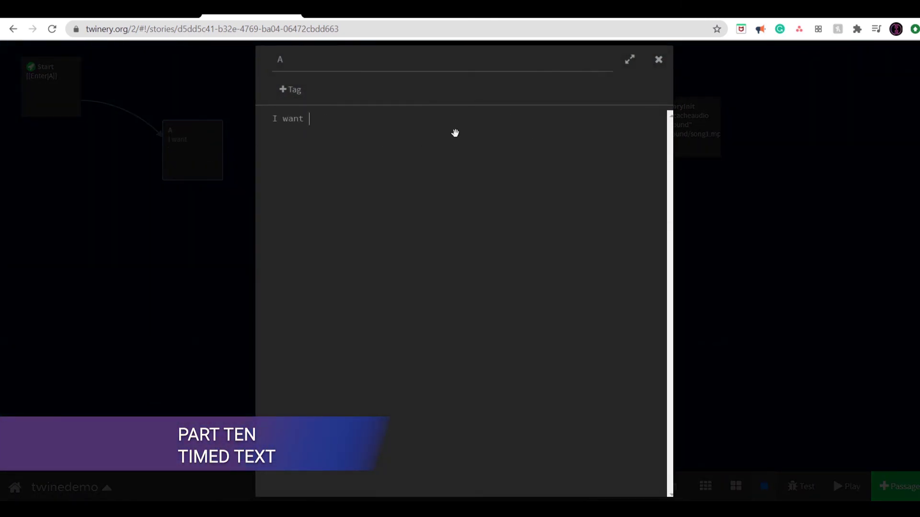
pyautogui.write('this text to be here at')
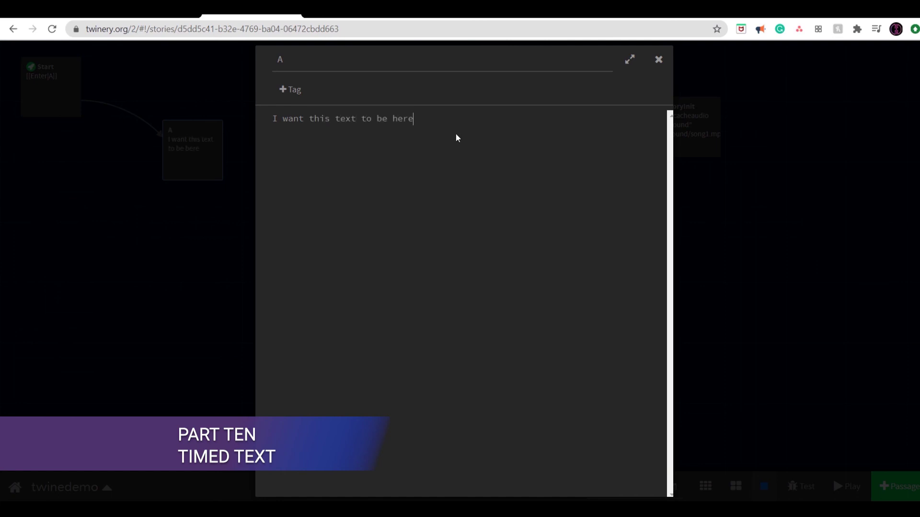
pyautogui.press('Return')
pyautogui.write('Then this to appear')
pyautogui.press('Return')
pyautogui.press('Return')
pyautogui.write('then t')
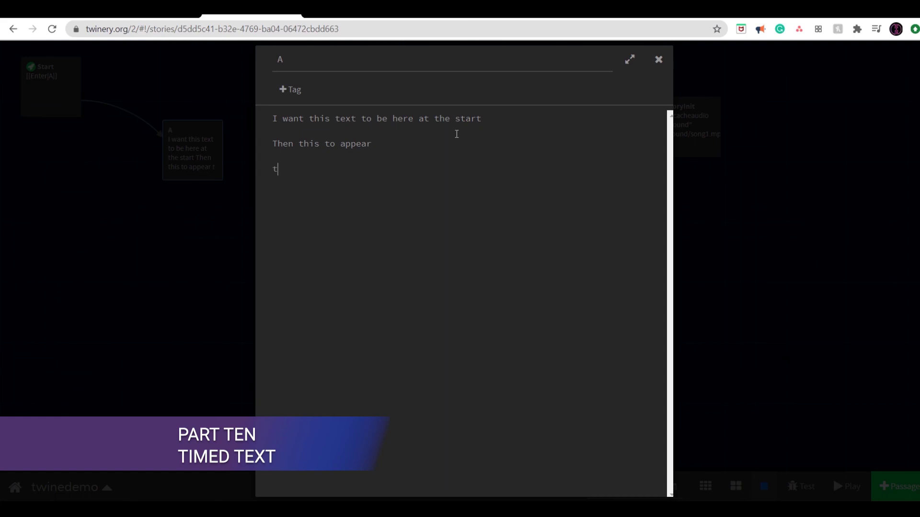
pyautogui.write('his later.')
# Add extra blank lines above and below "Then this to appear" in passage A.
pyautogui.click(444, 138)
pyautogui.press('Up')
pyautogui.press('Up')
pyautogui.press('Down')
pyautogui.press('Down')
pyautogui.press('Return')
pyautogui.press('Return')
pyautogui.press('Up')
pyautogui.press('Up')
pyautogui.press('Up')
pyautogui.press('Up')
pyautogui.press('Return')
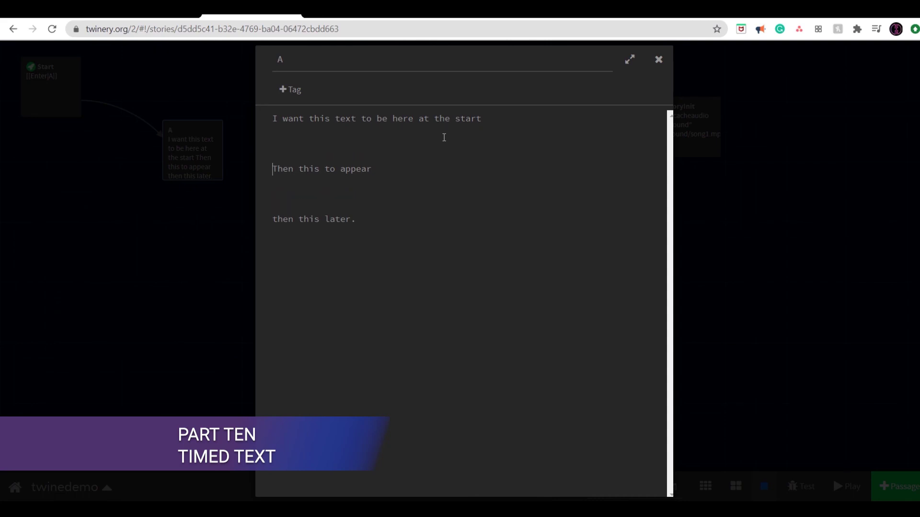
# Insert a <<timed 1s>> tag on a new line above the first line of passage A.
pyautogui.press('Up')
pyautogui.press('Up')
pyautogui.press('Up')
pyautogui.press('Up')
pyautogui.press('Return')
pyautogui.press('Return')
pyautogui.press('Up')
pyautogui.press('Up')
pyautogui.write('<<timed')
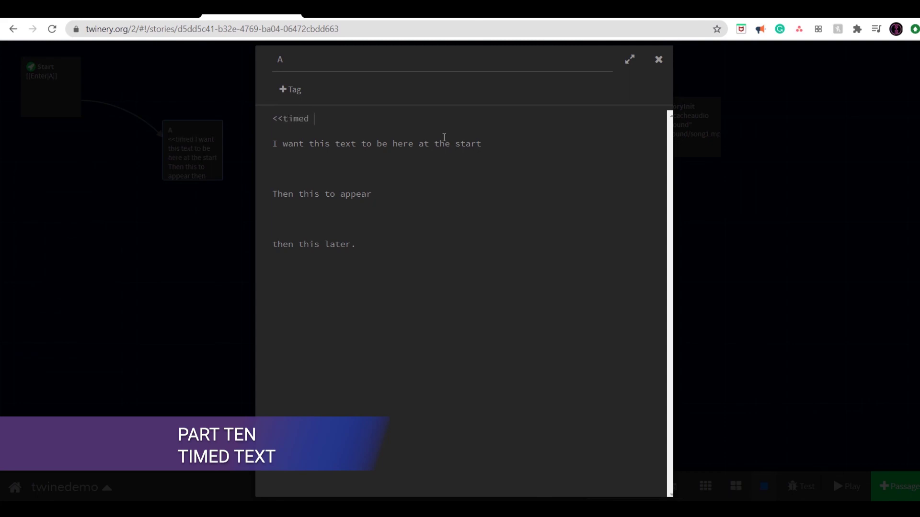
pyautogui.write(' 0')
pyautogui.press('BackSpace')
pyautogui.write('1s>>')
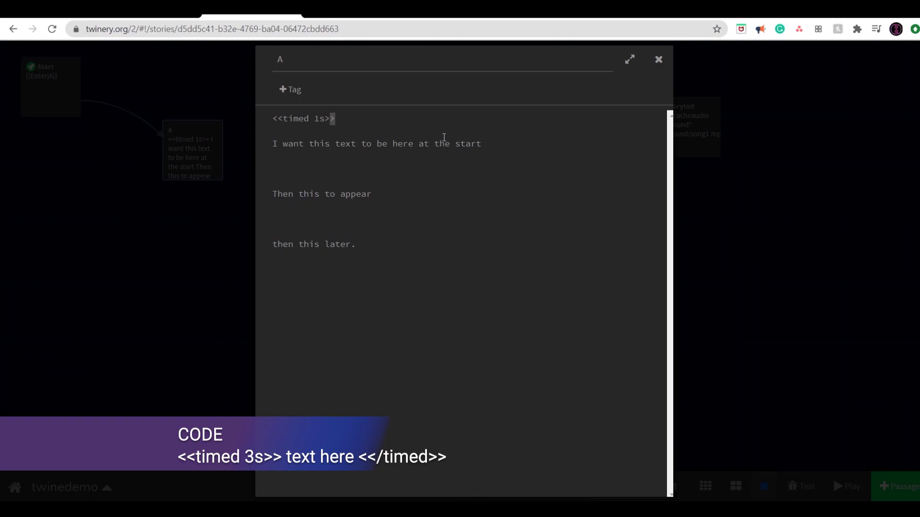
# Move the <<timed 1s>> tag to the line directly above "Then this to appear" and remove the blank lines left at the start.
pyautogui.hotkey('shift', 'Left')
pyautogui.hotkey('shift', 'Left')
pyautogui.hotkey('shift', 'Left')
pyautogui.hotkey('shift', 'Left')
pyautogui.hotkey('shift', 'Left')
pyautogui.hotkey('shift', 'Left')
pyautogui.hotkey('shift', 'Left')
pyautogui.hotkey('shift', 'Left')
pyautogui.hotkey('shift', 'Left')
pyautogui.hotkey('shift', 'Left')
pyautogui.hotkey('shift', 'Left')
pyautogui.hotkey('shift', 'Left')
pyautogui.hotkey('ctrl', 'c')
pyautogui.press('BackSpace')
pyautogui.press('Down')
pyautogui.press('Down')
pyautogui.press('BackSpace')
pyautogui.press('BackSpace')
pyautogui.press('Down')
pyautogui.press('Down')
pyautogui.press('Down')
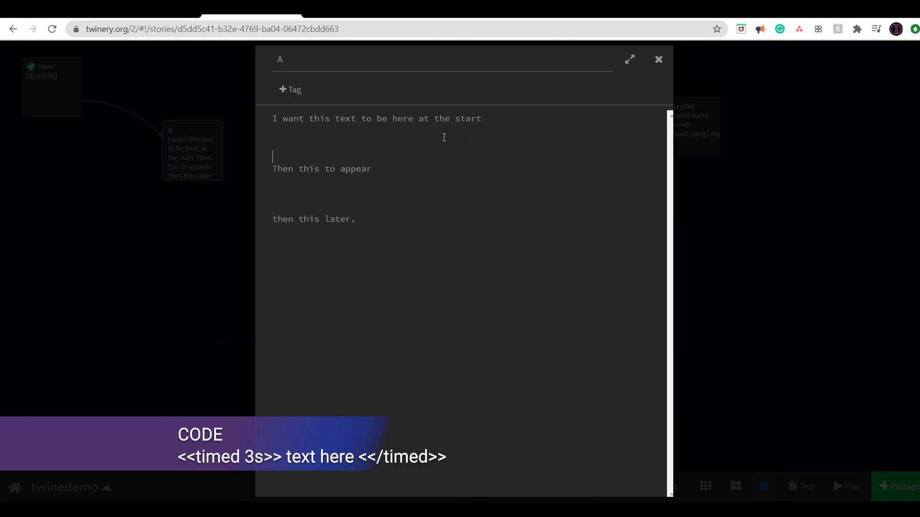
pyautogui.hotkey('ctrl', 'v')
# Set the timed tag's delay to 3s and close it with <</timed>> after "Then this to appear".
pyautogui.press('Left')
pyautogui.press('Left')
pyautogui.press('Left')
pyautogui.press('BackSpace')
pyautogui.write('3')
pyautogui.press('Down')
pyautogui.press('End')
pyautogui.write('<</timed>>')
# Wrap "then this later." in <<timed 5s>> and <</timed>>, and close passage A.
pyautogui.click(350, 205)
pyautogui.write('<<timed 5s>>')
pyautogui.press('Down')
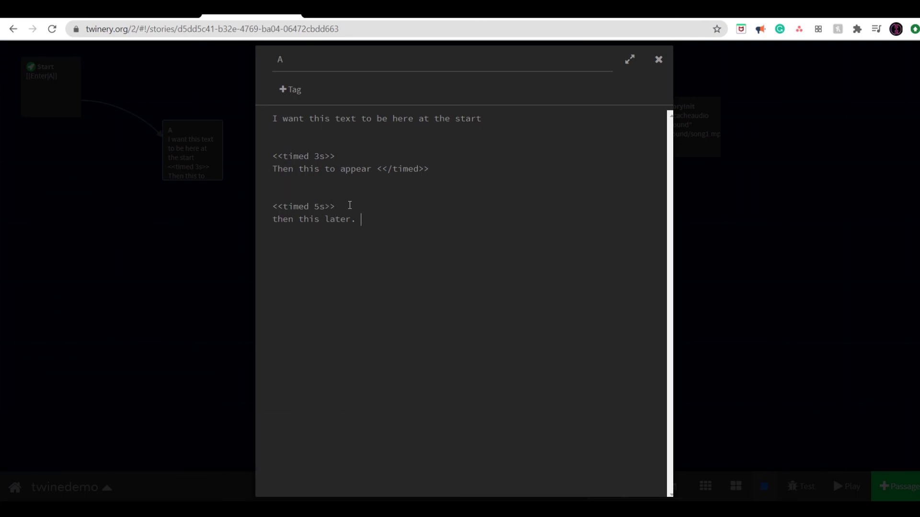
pyautogui.write('<</timed>>')
pyautogui.click(658, 59)
# Publish the story to a file and follow the Enter link in the published page to check the timed text.
pyautogui.click(106, 477)
pyautogui.click(122, 459)
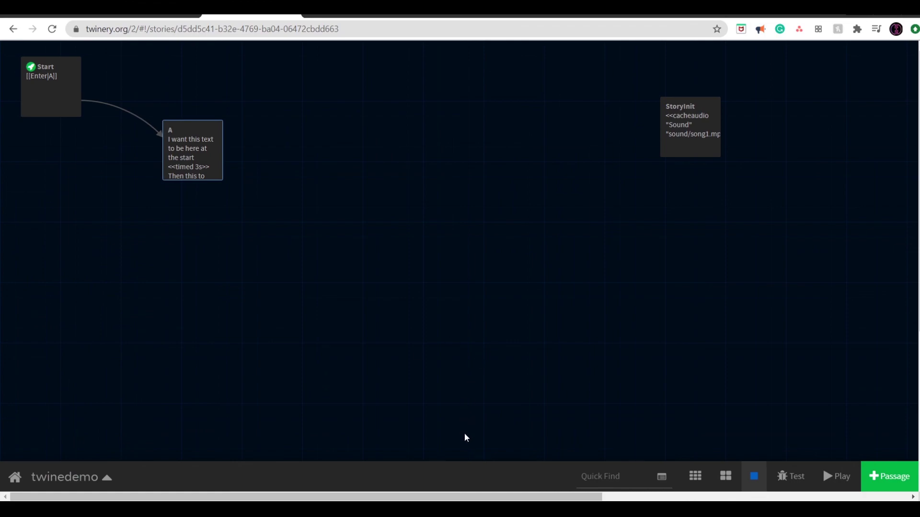
pyautogui.click(81, 485)
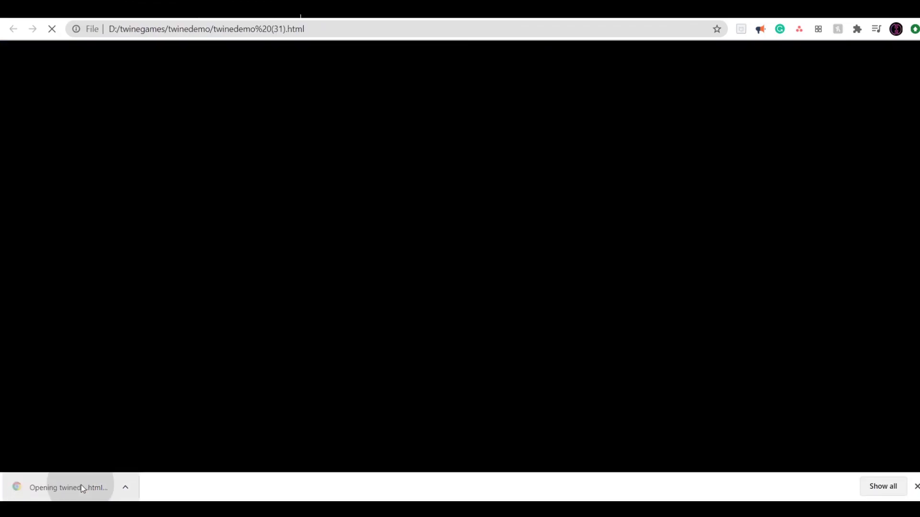
pyautogui.click(385, 116)
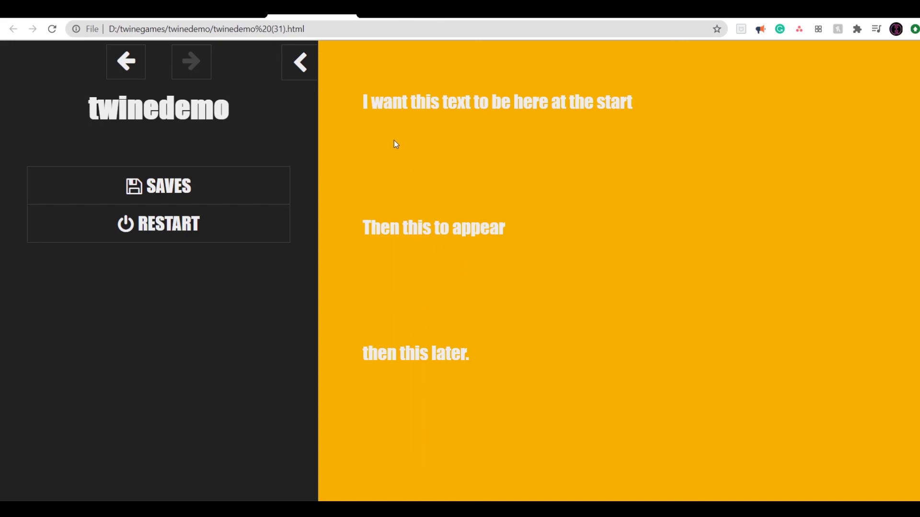
# Return to the story editor, add a new passage to the right of passage A and name it B.
pyautogui.click(361, 18)
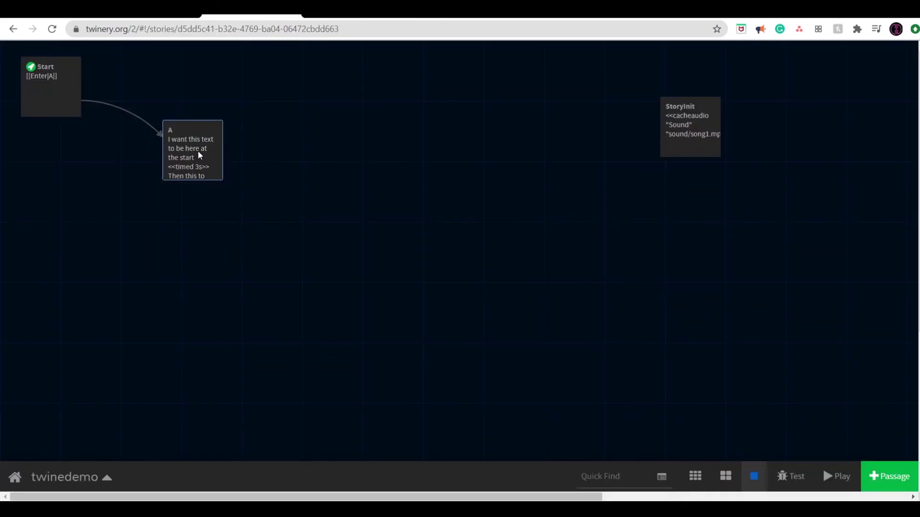
pyautogui.doubleClick(197, 151)
pyautogui.click(659, 60)
pyautogui.click(886, 477)
pyautogui.moveTo(446, 251)
pyautogui.moveTo(446, 250); pyautogui.dragTo(358, 162)
pyautogui.doubleClick(358, 159)
pyautogui.moveTo(415, 70); pyautogui.dragTo(242, 57)
pyautogui.write('B')
# Replace passage B's text with "This is page B" and close the passage.
pyautogui.moveTo(484, 127); pyautogui.dragTo(244, 124)
pyautogui.write('T')
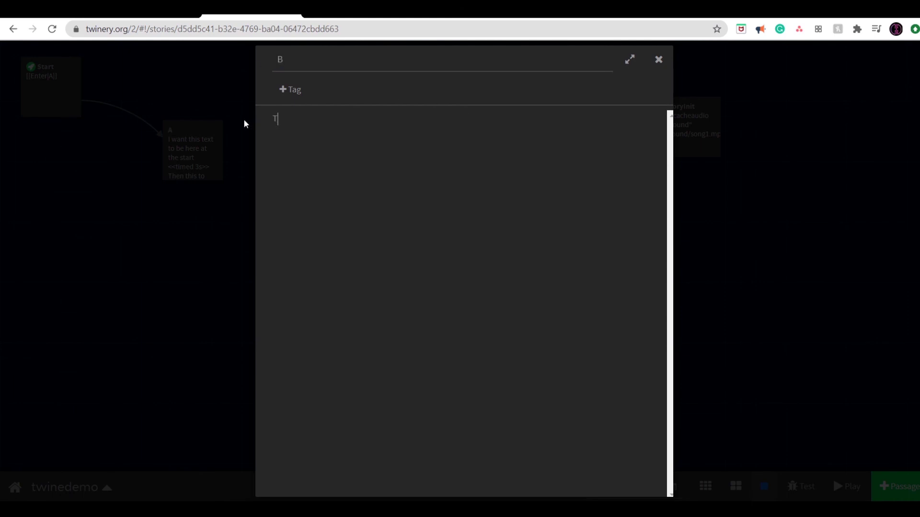
pyautogui.write('his is page B')
pyautogui.click(660, 61)
# Add <<timed 8s>> <<goto "B">> <</timed>> below the existing timed text in passage A and close the passage.
pyautogui.doubleClick(190, 153)
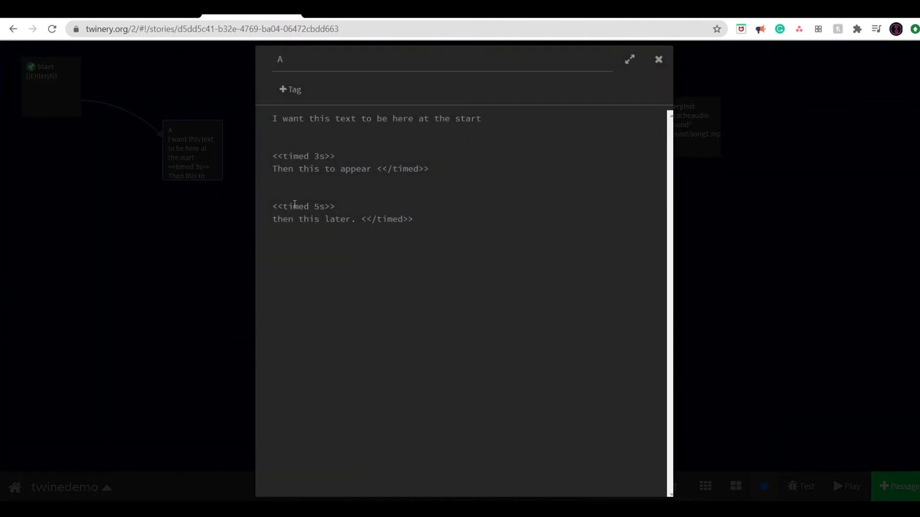
pyautogui.press('Return')
pyautogui.press('Return')
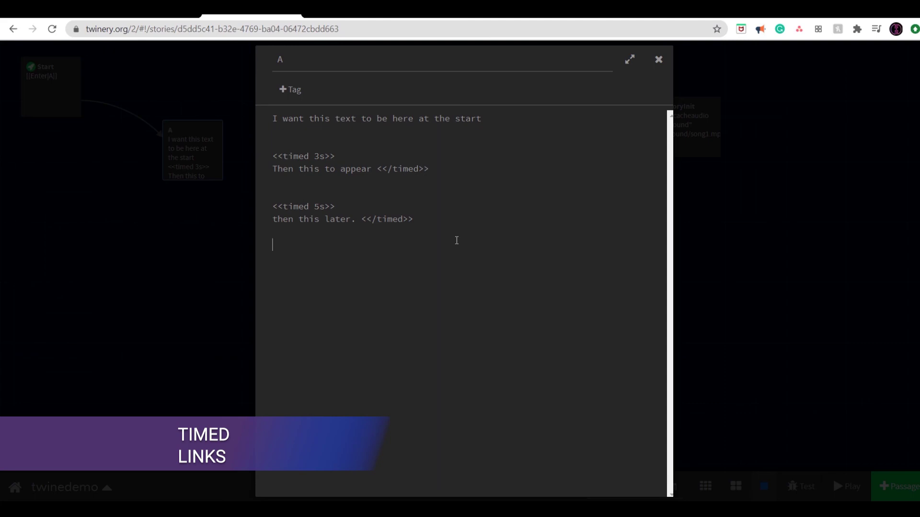
pyautogui.write('<<timed 8s>> <<goto "B">> <</timed>>')
pyautogui.click(658, 60)
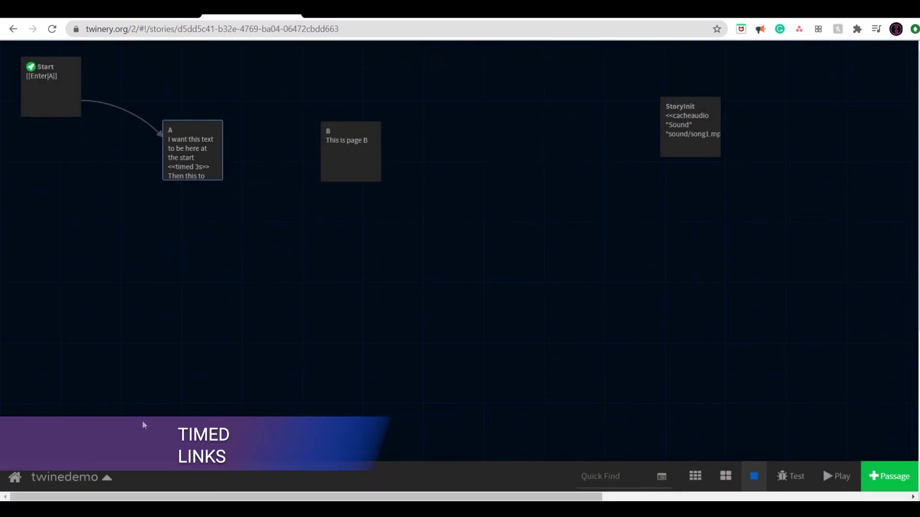
# Publish the story to a file, follow the Enter link to check the timed jump to page B, and return to the story editor.
pyautogui.click(107, 478)
pyautogui.click(106, 459)
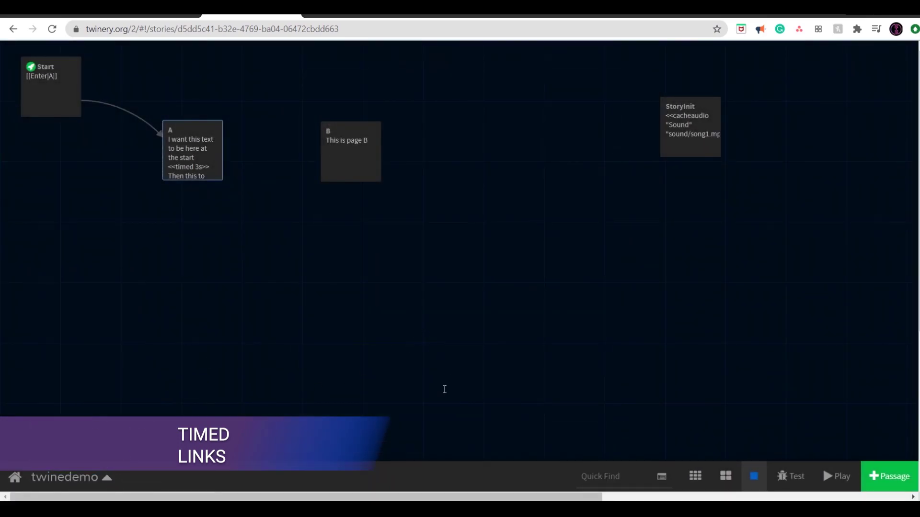
pyautogui.click(48, 486)
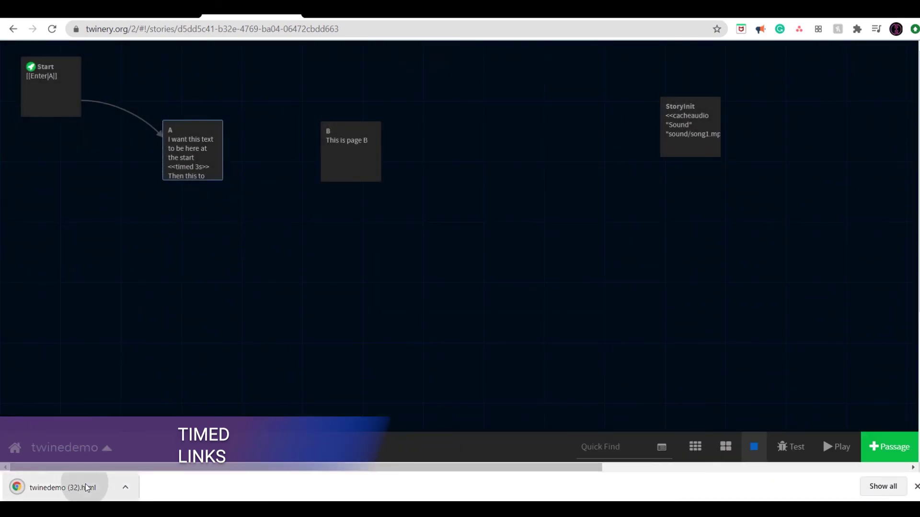
pyautogui.click(378, 103)
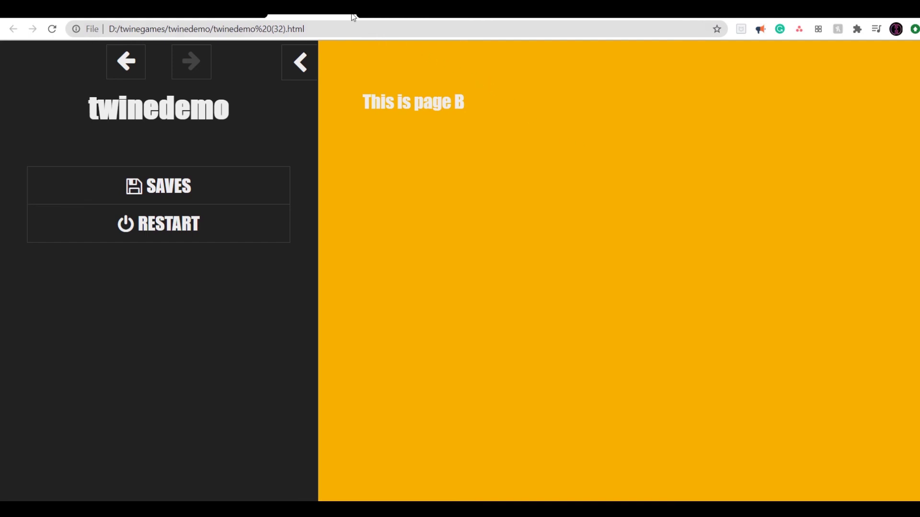
pyautogui.click(249, 10)
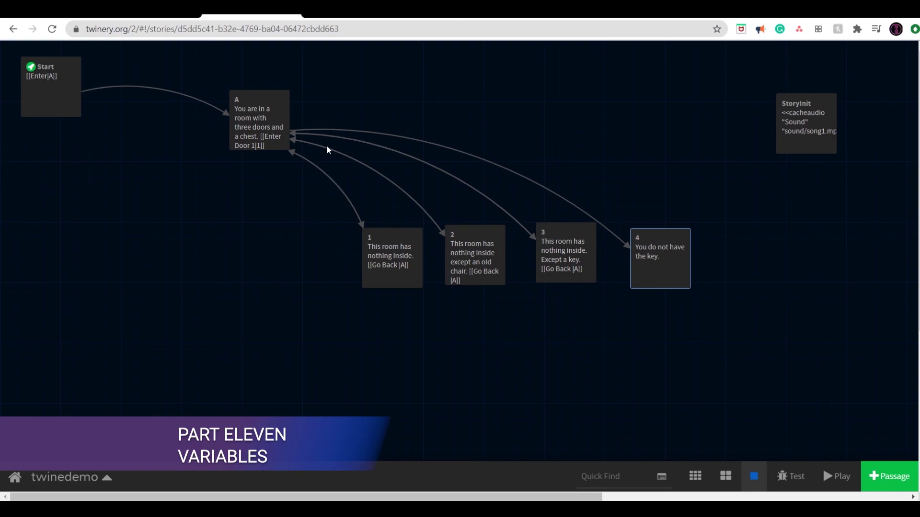
# Examine passage A's room description and its door and chest links.
pyautogui.moveTo(262, 130)
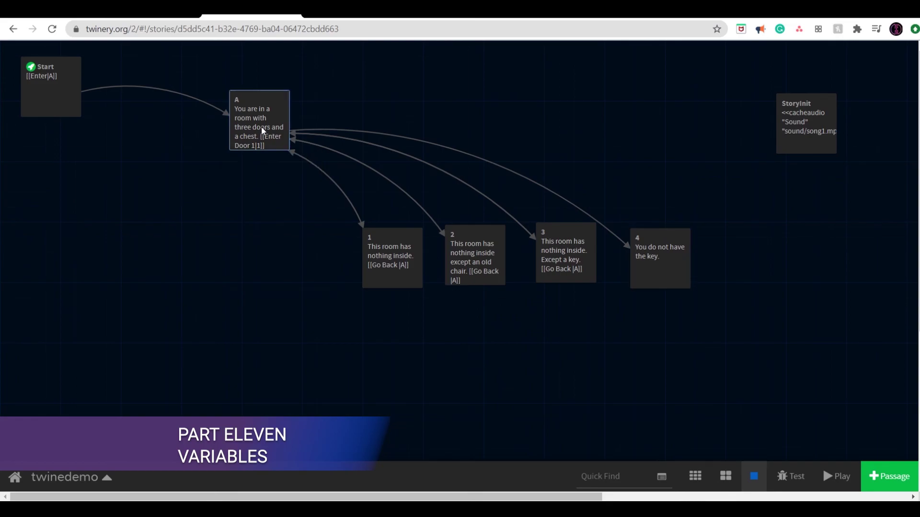
pyautogui.doubleClick(261, 126)
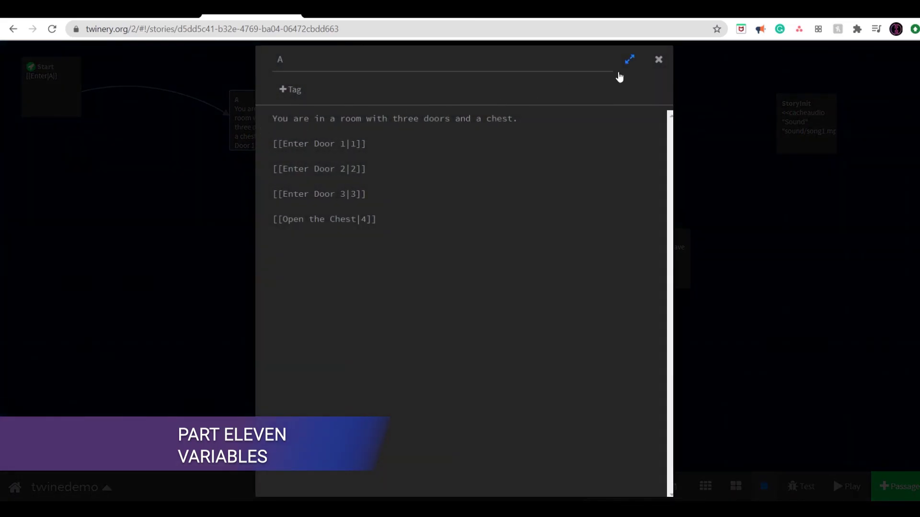
pyautogui.click(658, 60)
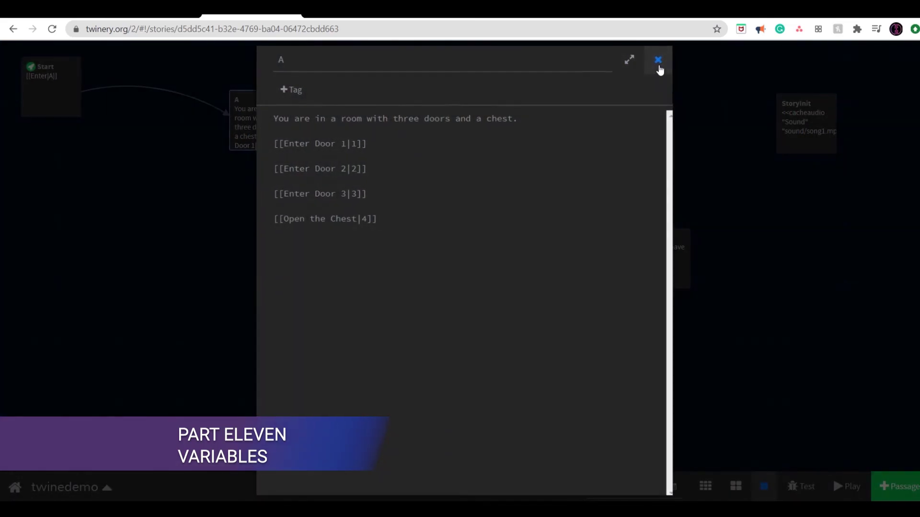
pyautogui.moveTo(386, 246)
pyautogui.moveTo(267, 110); pyautogui.dragTo(231, 129)
pyautogui.doubleClick(232, 129)
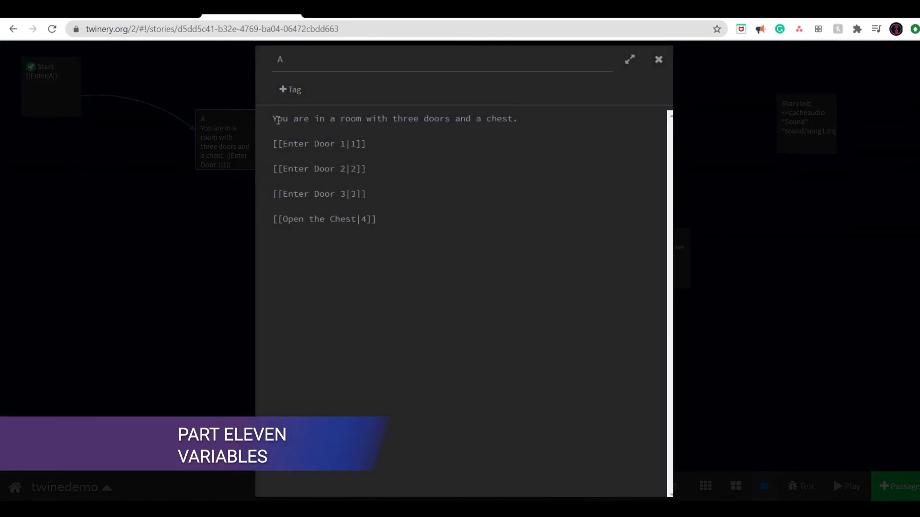
pyautogui.moveTo(273, 119); pyautogui.dragTo(518, 120)
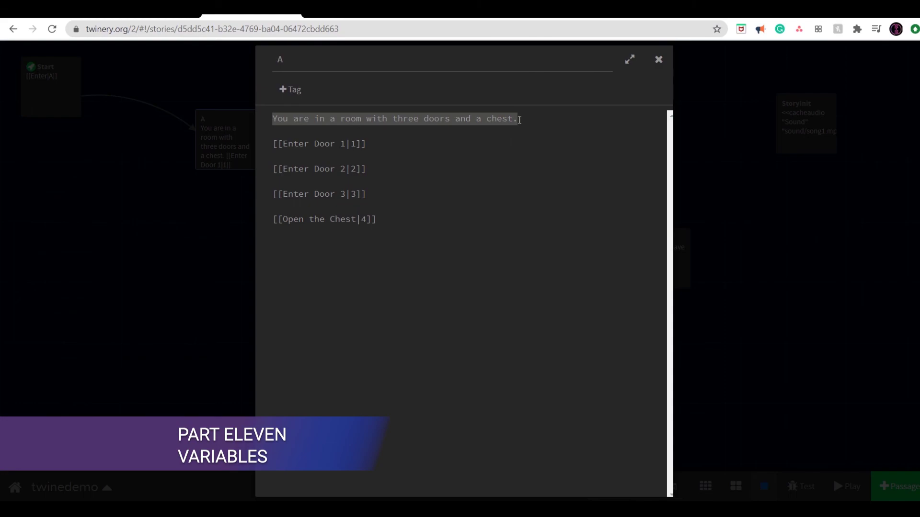
pyautogui.click(517, 120)
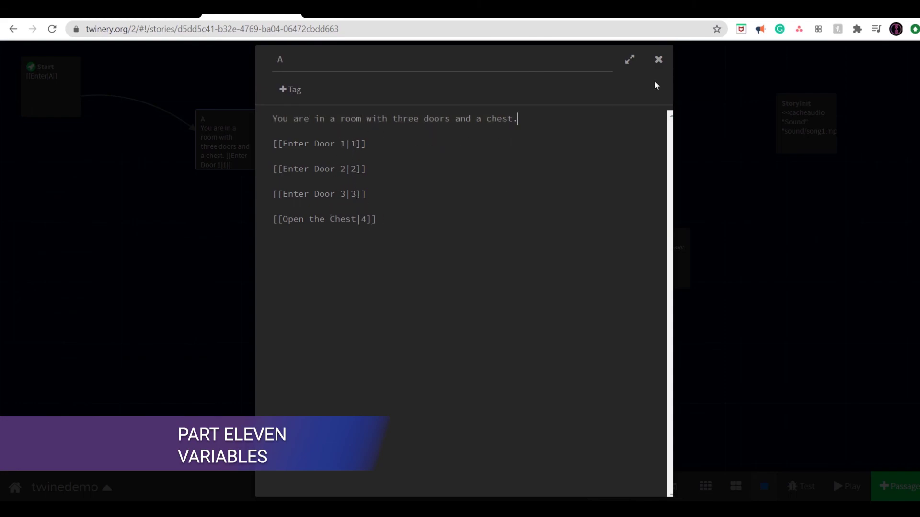
pyautogui.click(661, 63)
# Examine the room texts in passages 1, 2 and 3.
pyautogui.click(397, 253)
pyautogui.moveTo(397, 253); pyautogui.dragTo(287, 243)
pyautogui.doubleClick(287, 243)
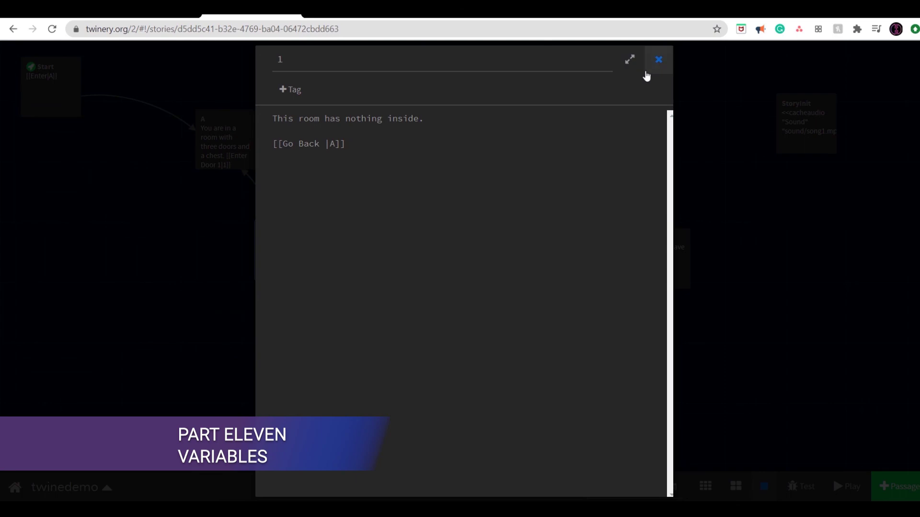
pyautogui.click(658, 59)
pyautogui.click(484, 239)
pyautogui.doubleClick(484, 238)
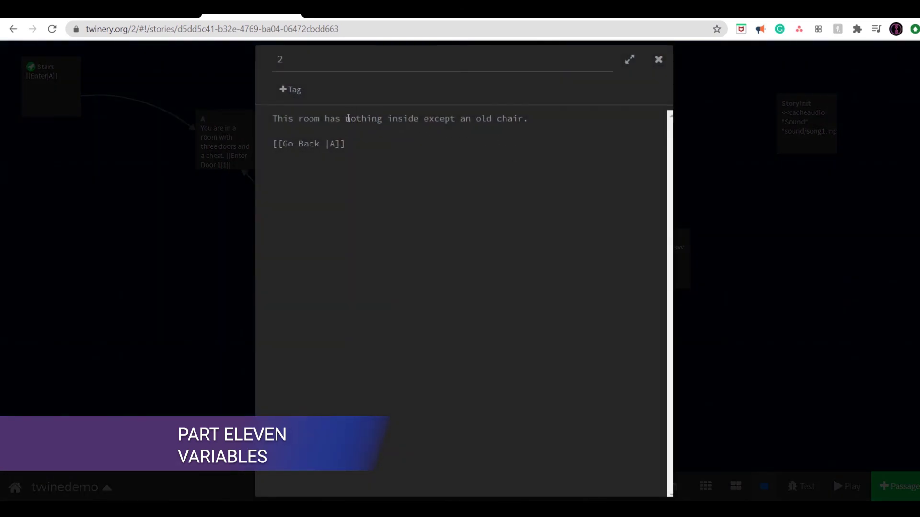
pyautogui.moveTo(347, 118); pyautogui.dragTo(521, 125)
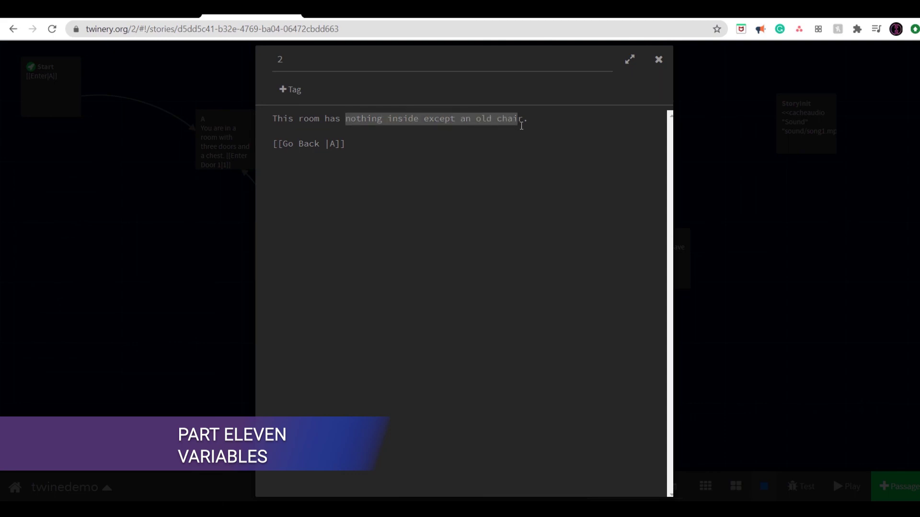
pyautogui.click(521, 125)
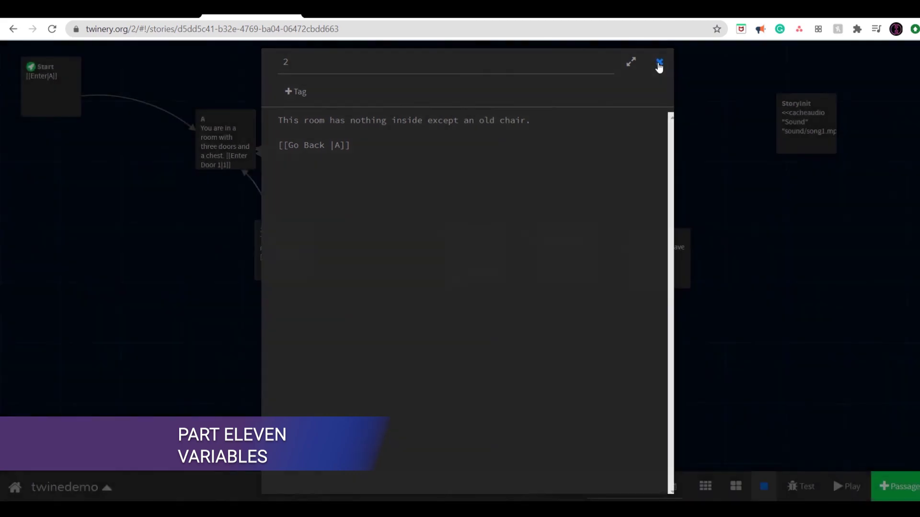
pyautogui.click(659, 60)
pyautogui.doubleClick(566, 248)
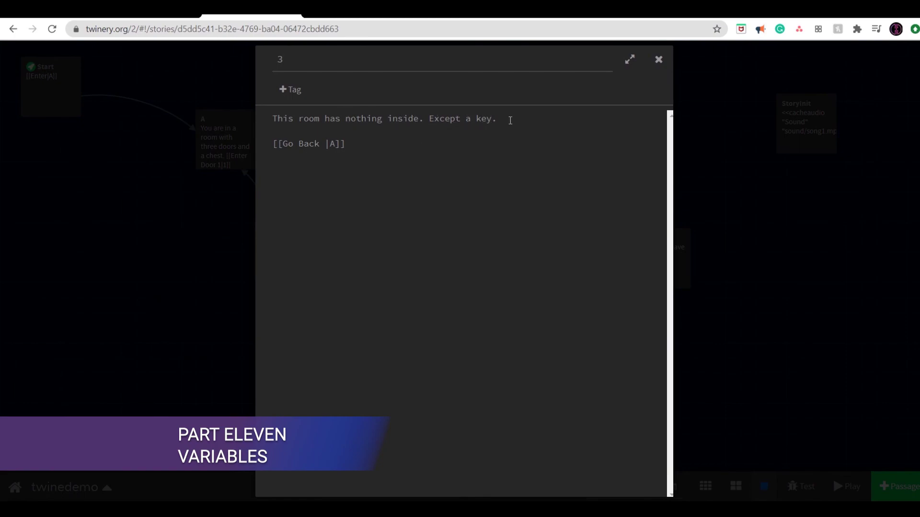
pyautogui.click(652, 72)
# Shift passage 1 closer beneath passage A and examine the chest text in passage 4.
pyautogui.moveTo(295, 249)
pyautogui.moveTo(307, 258); pyautogui.dragTo(270, 283)
pyautogui.doubleClick(644, 244)
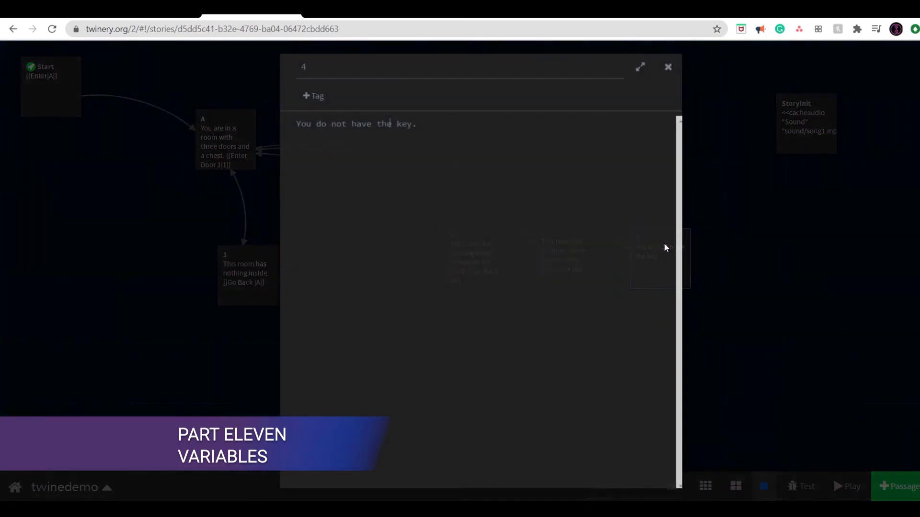
pyautogui.click(290, 118)
pyautogui.moveTo(289, 119); pyautogui.dragTo(404, 119)
pyautogui.click(404, 119)
pyautogui.click(659, 60)
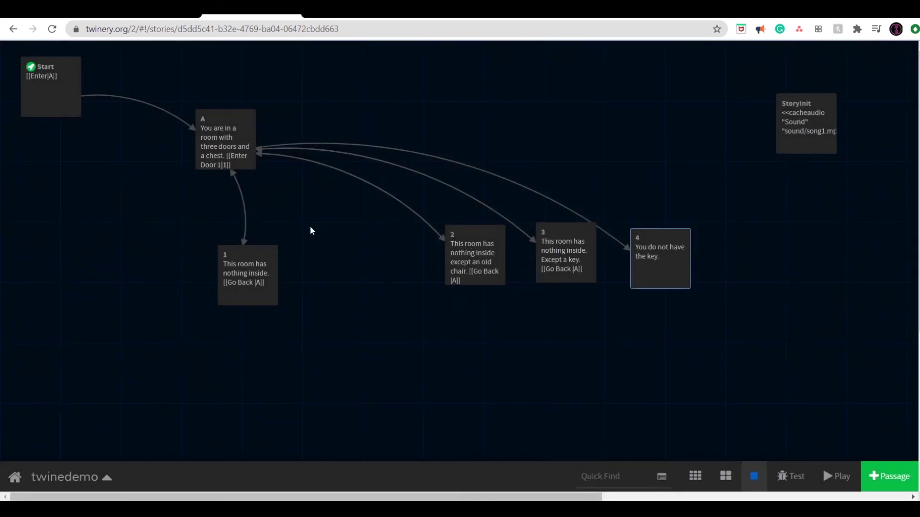
# Move passage 1 and passage A slightly to the right on the story map, and recheck the texts of passages 3 and 4.
pyautogui.moveTo(262, 287); pyautogui.dragTo(320, 272)
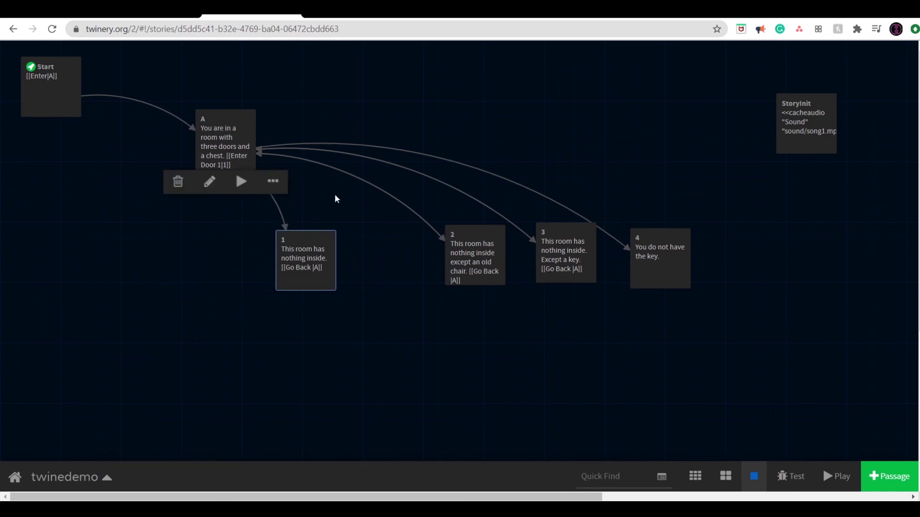
pyautogui.doubleClick(550, 254)
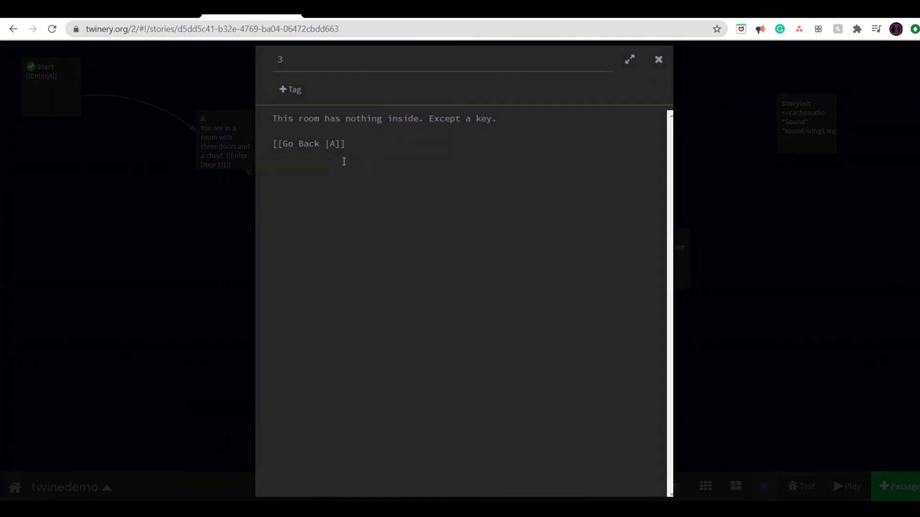
pyautogui.click(659, 60)
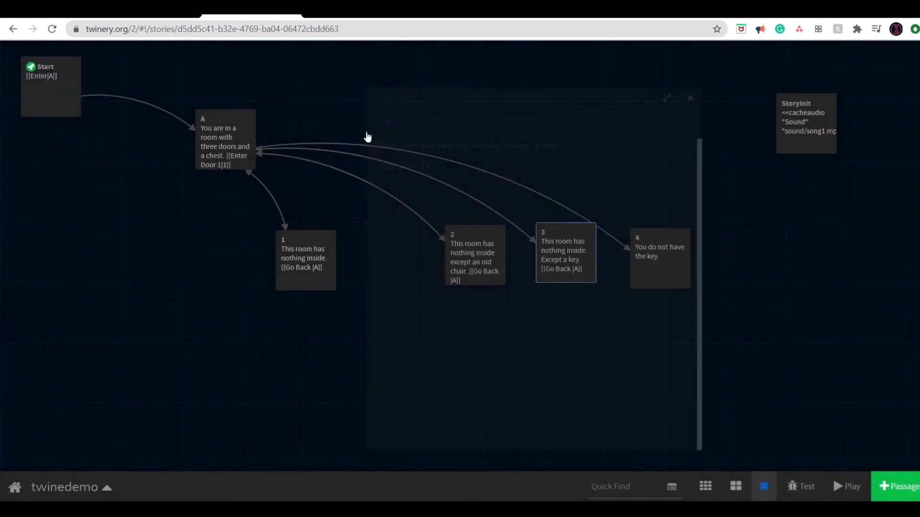
pyautogui.moveTo(249, 132); pyautogui.dragTo(267, 128)
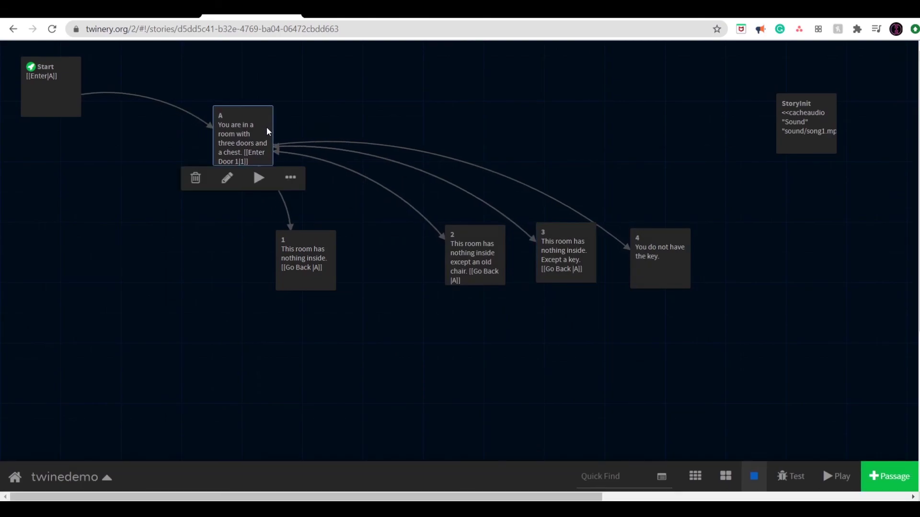
pyautogui.doubleClick(656, 261)
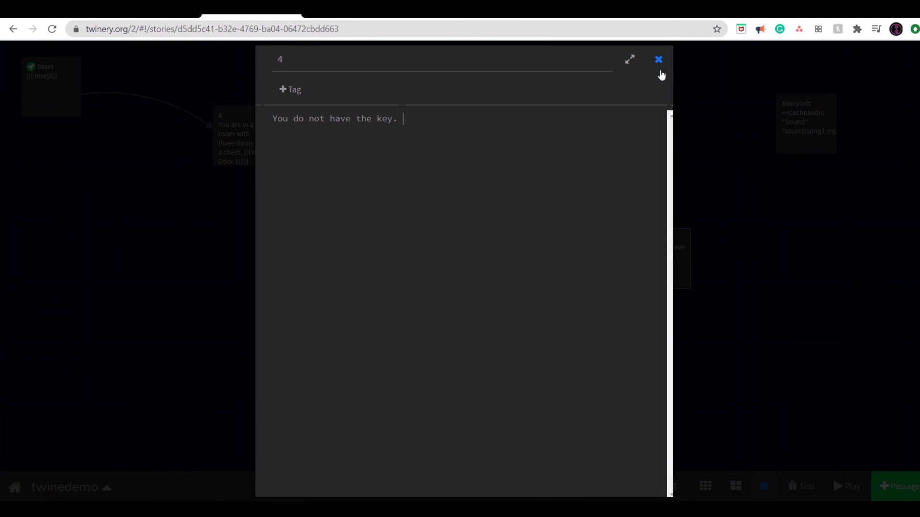
pyautogui.click(659, 60)
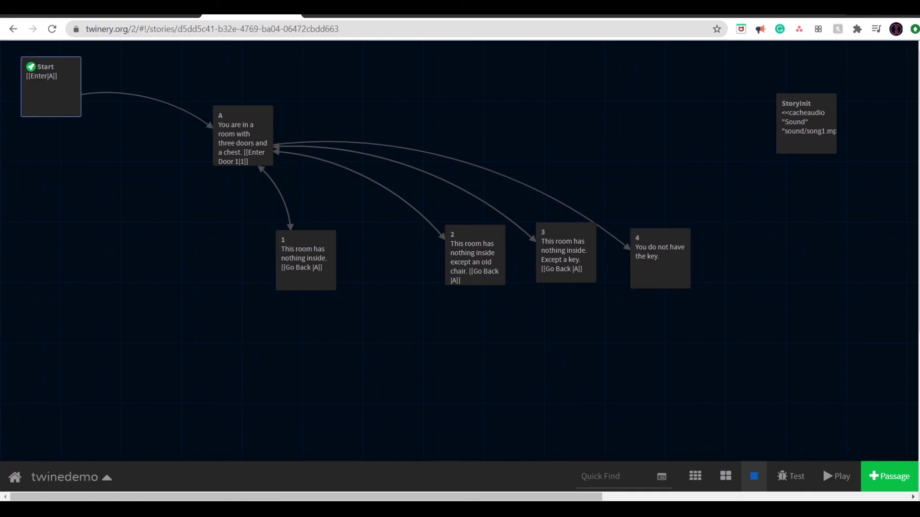
# Add <<set $key to false>> below the Enter link in the Start passage.
pyautogui.doubleClick(76, 102)
pyautogui.press('Return')
pyautogui.press('Return')
pyautogui.write('<<se')
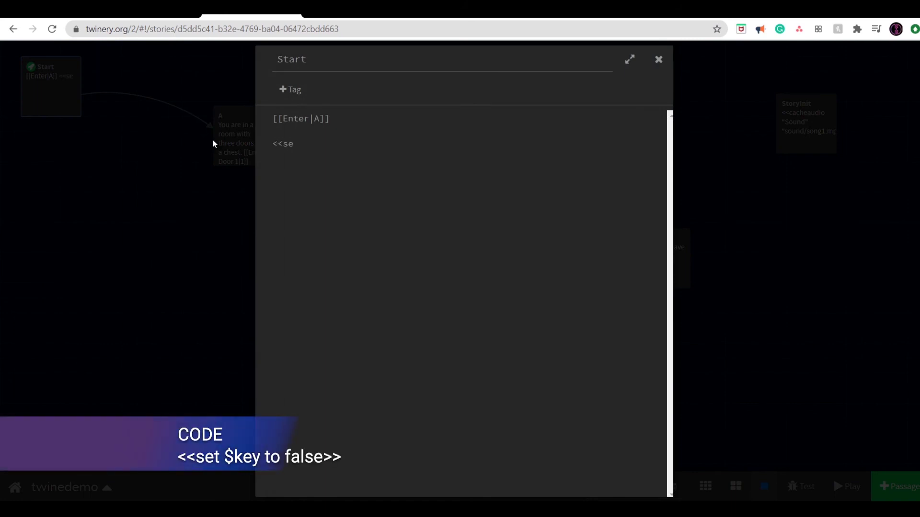
pyautogui.write('t $')
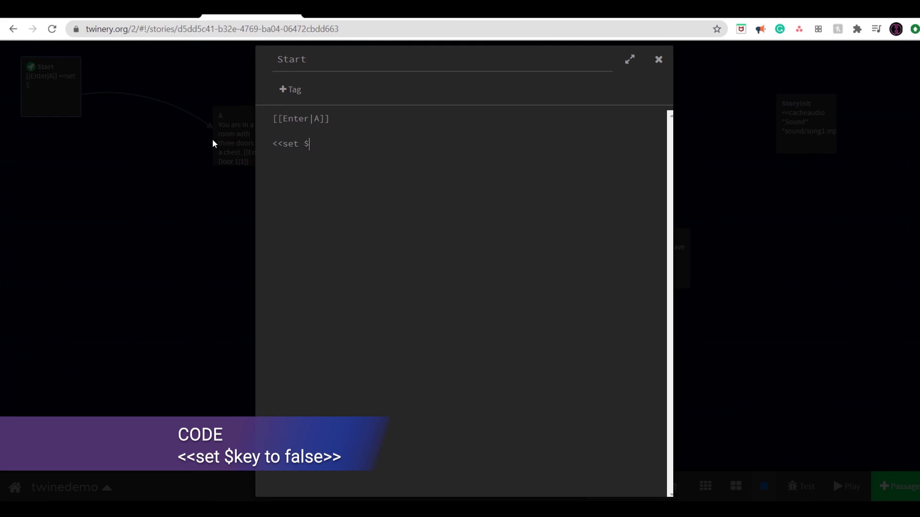
pyautogui.write('key to false>>')
# Highlight the $key variable in the set macro to review it, and close the Start passage.
pyautogui.press('Left')
pyautogui.press('Left')
pyautogui.press('Left')
pyautogui.press('Left')
pyautogui.press('Left')
pyautogui.press('Left')
pyautogui.press('Left')
pyautogui.press('Left')
pyautogui.press('Left')
pyautogui.press('Left')
pyautogui.press('Left')
pyautogui.press('Left')
pyautogui.press('Left')
pyautogui.press('Left')
pyautogui.press('Left')
pyautogui.hotkey('shift', 'Right')
pyautogui.hotkey('shift', 'Right')
pyautogui.hotkey('shift', 'Right')
pyautogui.hotkey('shift', 'Right')
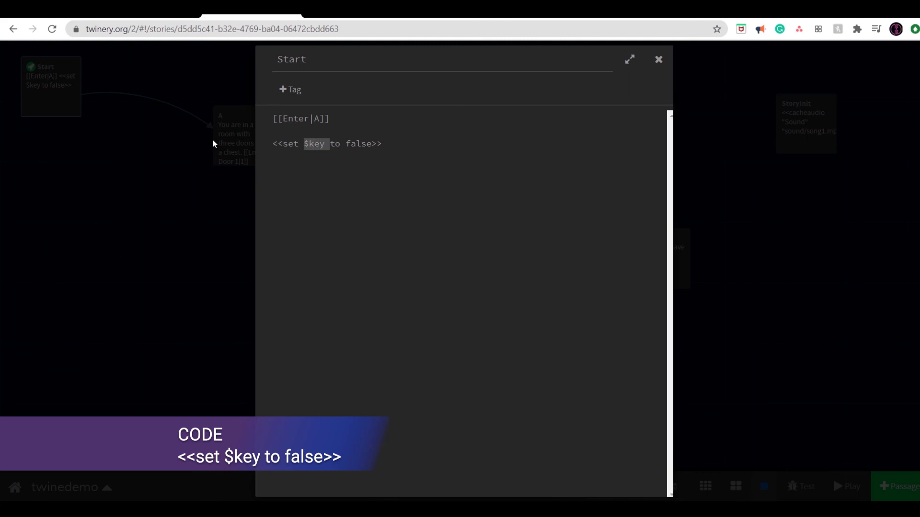
pyautogui.press('Right')
pyautogui.hotkey('shift', 'Left')
pyautogui.hotkey('shift', 'Left')
pyautogui.hotkey('shift', 'Left')
pyautogui.hotkey('shift', 'Left')
pyautogui.hotkey('shift', 'Left')
pyautogui.click(469, 146)
pyautogui.click(657, 67)
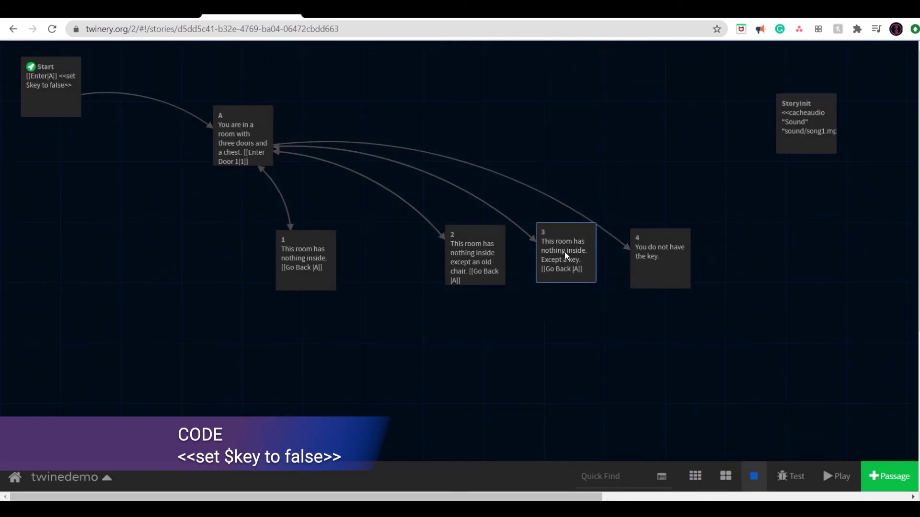
# Add the link [[Pick up the key|Key]] below the Go Back link in passage 3 and close the passage.
pyautogui.doubleClick(565, 251)
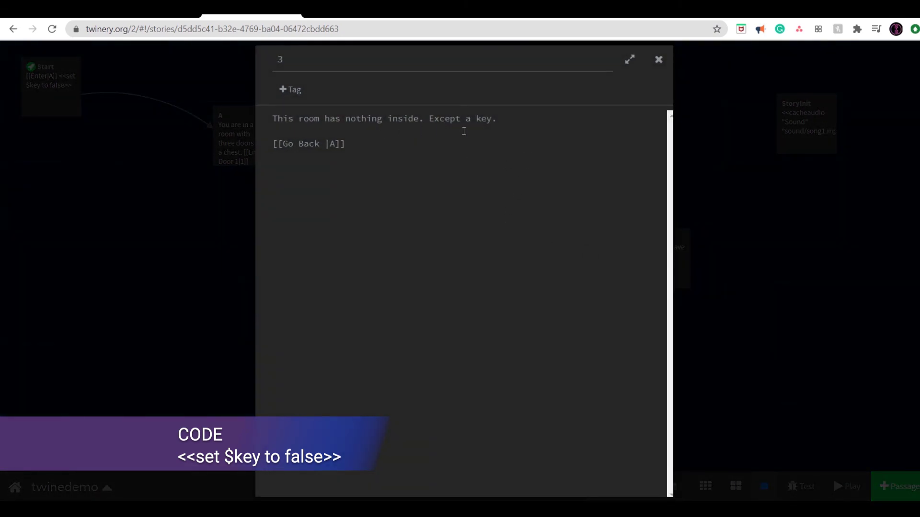
pyautogui.click(427, 145)
pyautogui.press('Return')
pyautogui.press('Return')
pyautogui.write('[[Pick up the key|Key]]')
pyautogui.click(658, 59)
# Replace the Key passage's default text with "You have the key" and <<set $key to true>> below it.
pyautogui.doubleClick(553, 347)
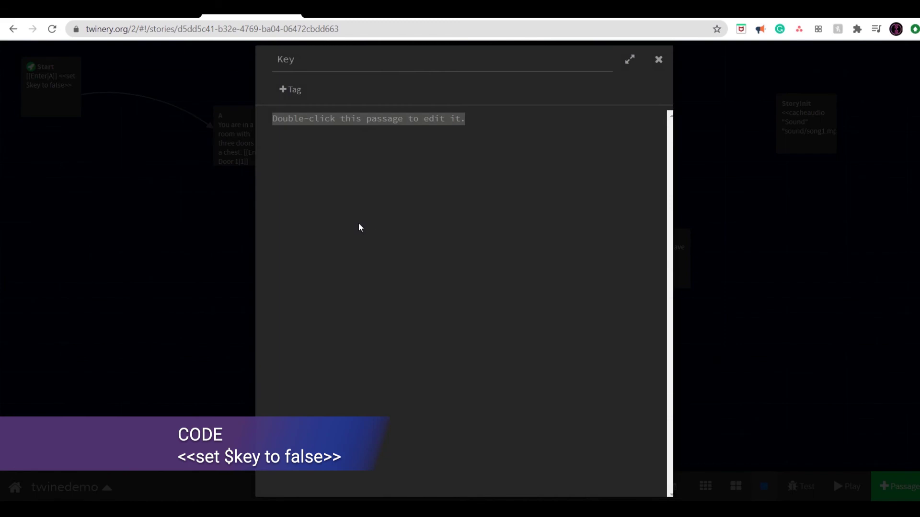
pyautogui.press('BackSpace')
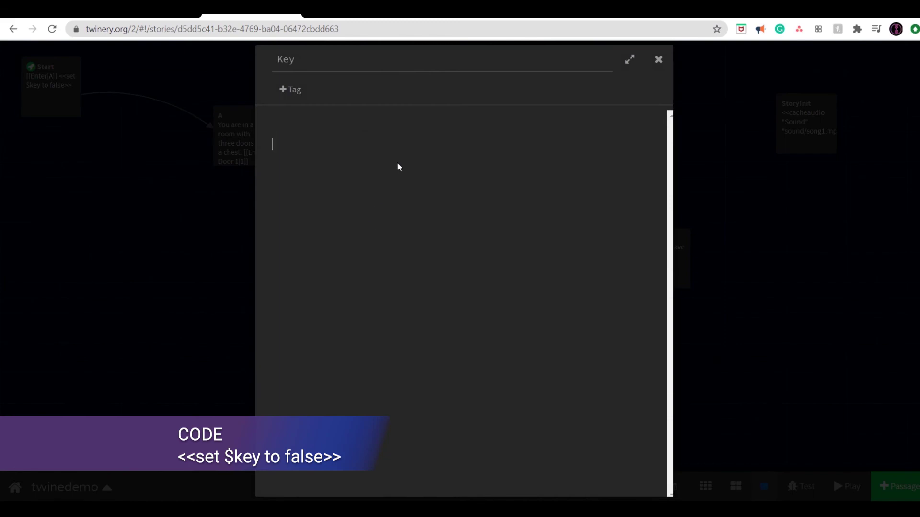
pyautogui.write('<<set $key to ')
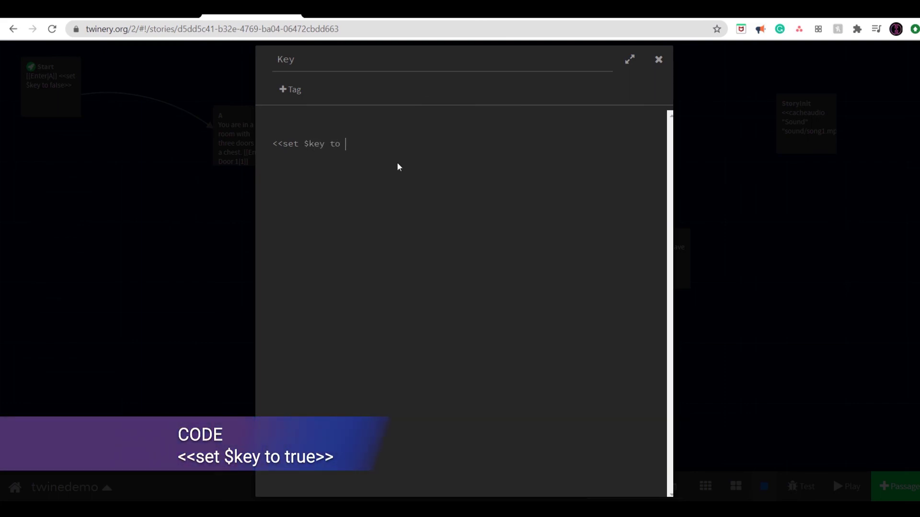
pyautogui.write('true>>')
pyautogui.click(381, 121)
pyautogui.write('You have the key')
pyautogui.press('Return')
pyautogui.press('Return')
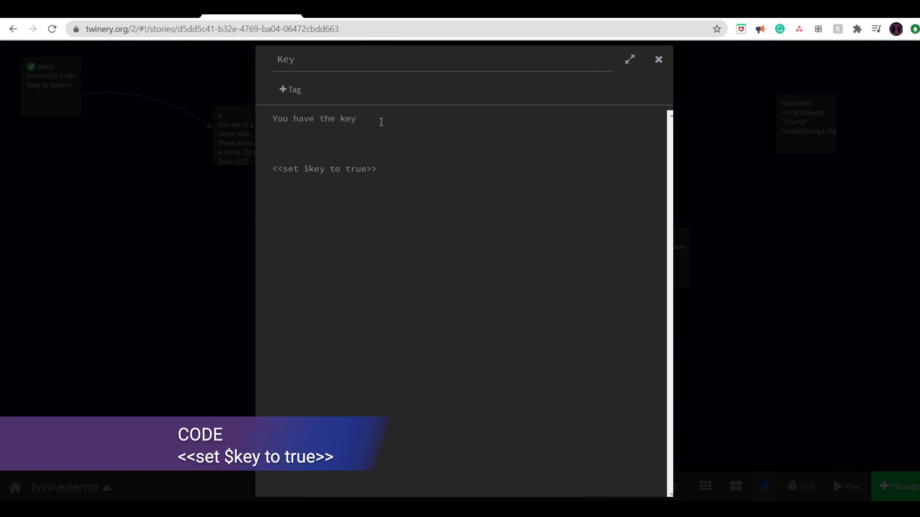
# Add the link [[Go Back|3]] between the text and the set macro in the Key passage, and close the passage.
pyautogui.write('[[Back')
pyautogui.click(658, 59)
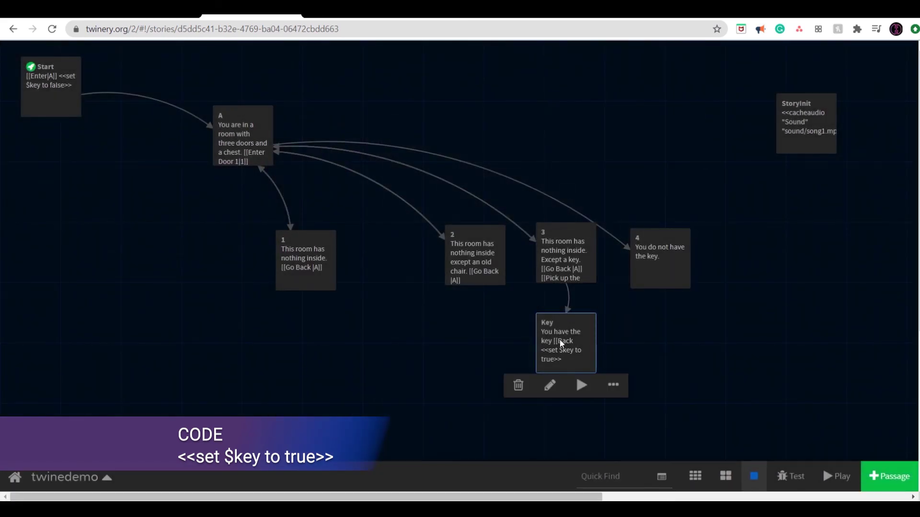
pyautogui.doubleClick(558, 338)
pyautogui.click(324, 146)
pyautogui.press('Left')
pyautogui.press('Left')
pyautogui.press('Left')
pyautogui.press('Left')
pyautogui.press('Left')
pyautogui.write('Go')
pyautogui.press('Right')
pyautogui.press('Right')
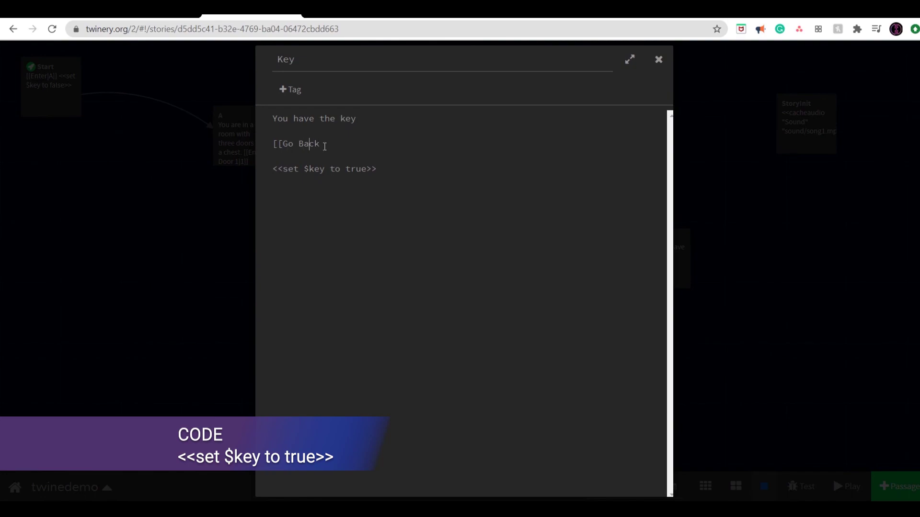
pyautogui.write('|3]]')
pyautogui.click(657, 58)
# Publish the story to a file and play it, entering doors 1, 2 and 3 in turn.
pyautogui.click(118, 475)
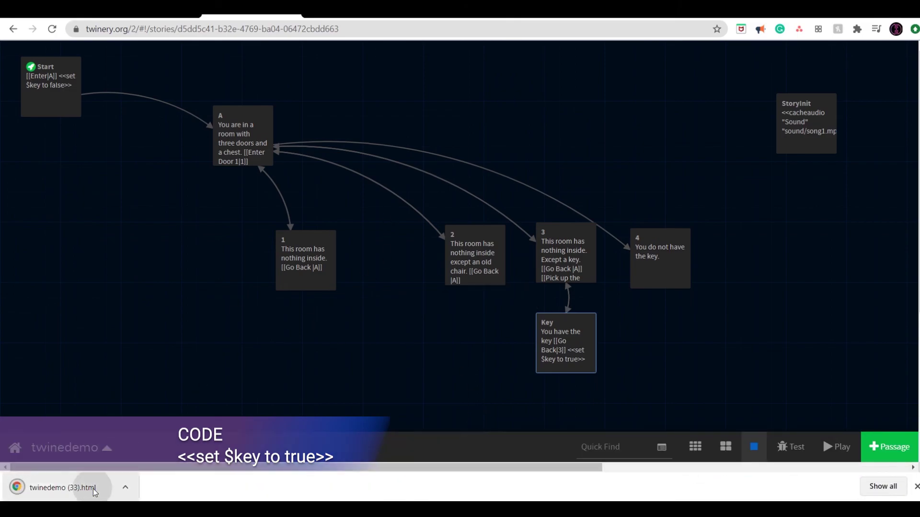
pyautogui.click(94, 492)
pyautogui.click(368, 108)
pyautogui.click(398, 164)
pyautogui.click(399, 165)
pyautogui.click(401, 225)
pyautogui.click(417, 178)
pyautogui.click(410, 290)
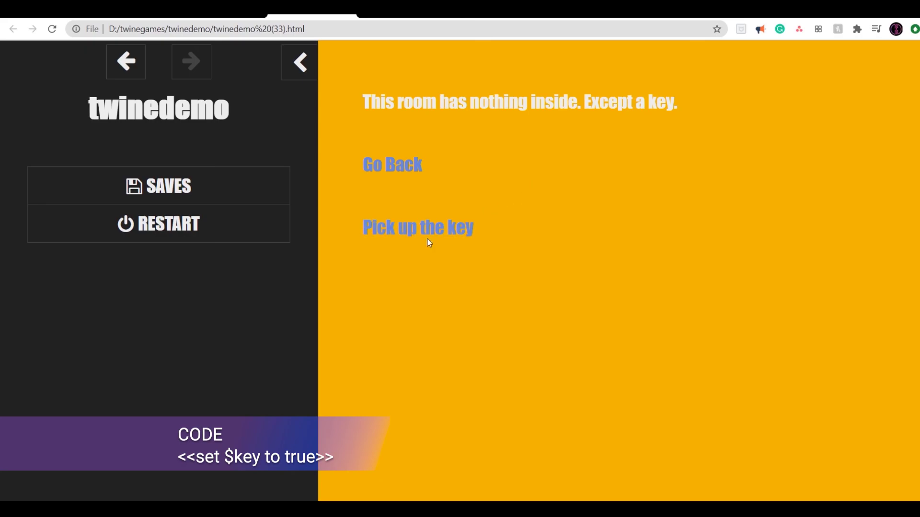
# Pick up the key in the played story, go back to the main room and open the chest.
pyautogui.click(442, 229)
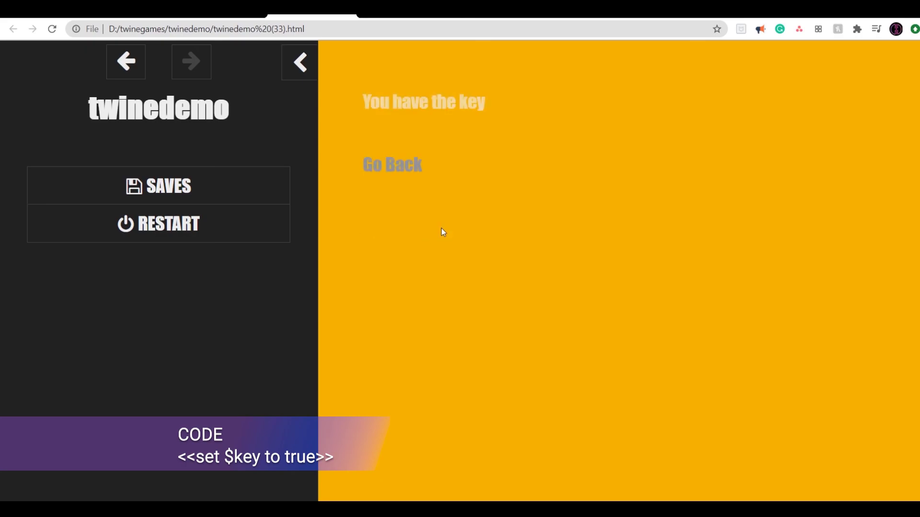
pyautogui.click(411, 177)
pyautogui.click(413, 176)
pyautogui.click(409, 346)
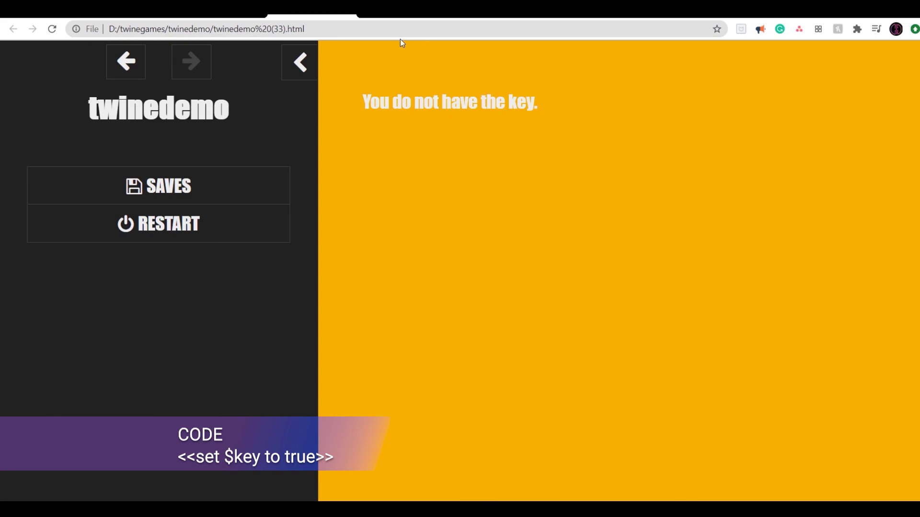
# Return to the story map and add <<if $key is true>> YOU WIN below the text in passage 4.
pyautogui.click(224, 10)
pyautogui.doubleClick(659, 254)
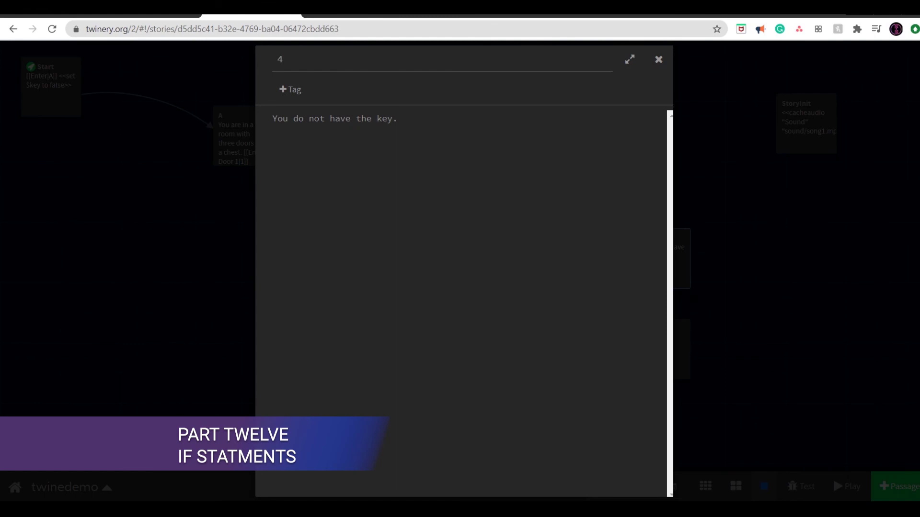
pyautogui.click(365, 234)
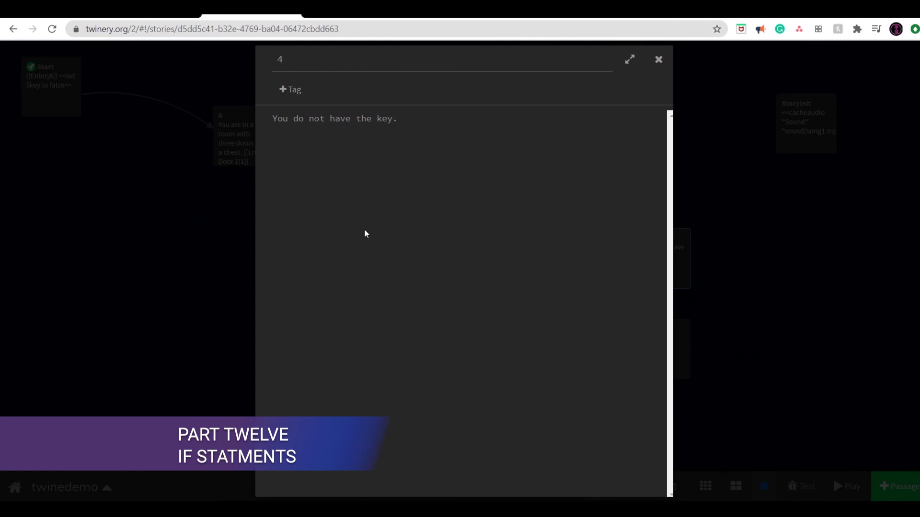
pyautogui.write('<<if $key')
pyautogui.press('BackSpace')
pyautogui.press('BackSpace')
pyautogui.press('BackSpace')
pyautogui.write('key is true>> YOU WIN')
# Add a second condition, <<if $key is false>>, on the line below the YOU WIN line.
pyautogui.press('Return')
pyautogui.write('<<if $')
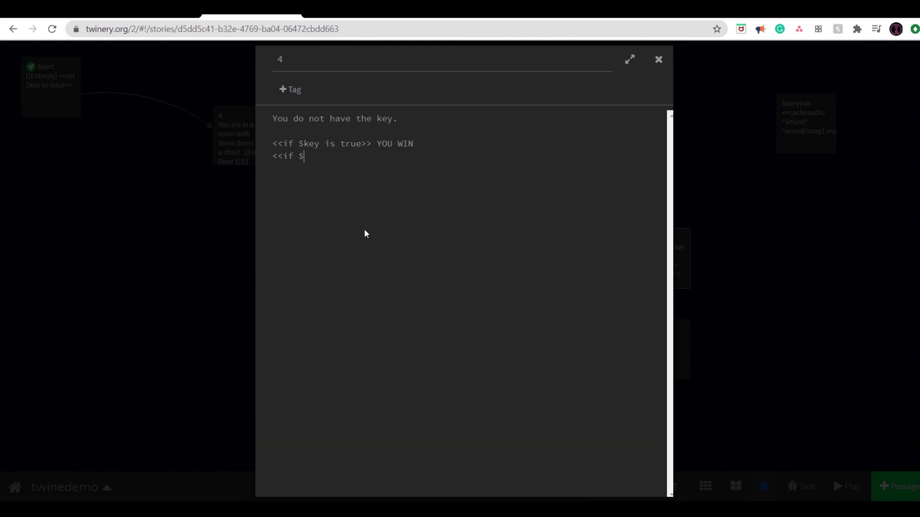
pyautogui.write('key is f')
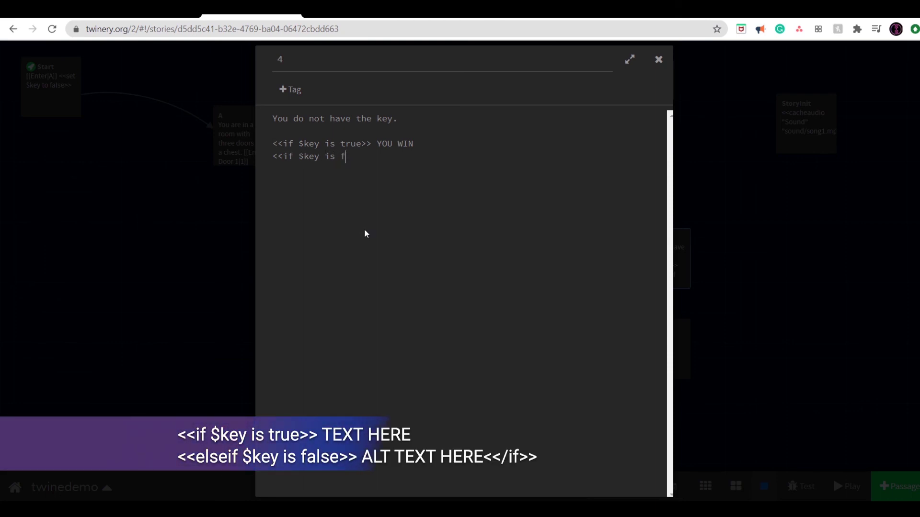
pyautogui.write('alse>>')
# Move "You do not have the key." from the first line to after the false condition and append "YOU LOOSE.".
pyautogui.moveTo(421, 120); pyautogui.dragTo(223, 121)
pyautogui.hotkey('ctrl', 'c')
pyautogui.press('BackSpace')
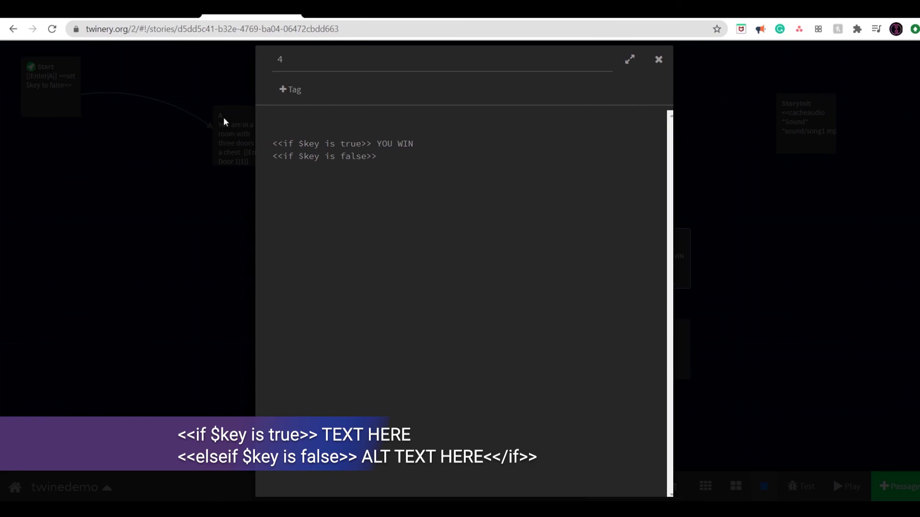
pyautogui.hotkey('ctrl', 'v')
pyautogui.press('BackSpace')
pyautogui.write('. YOU LOOSE')
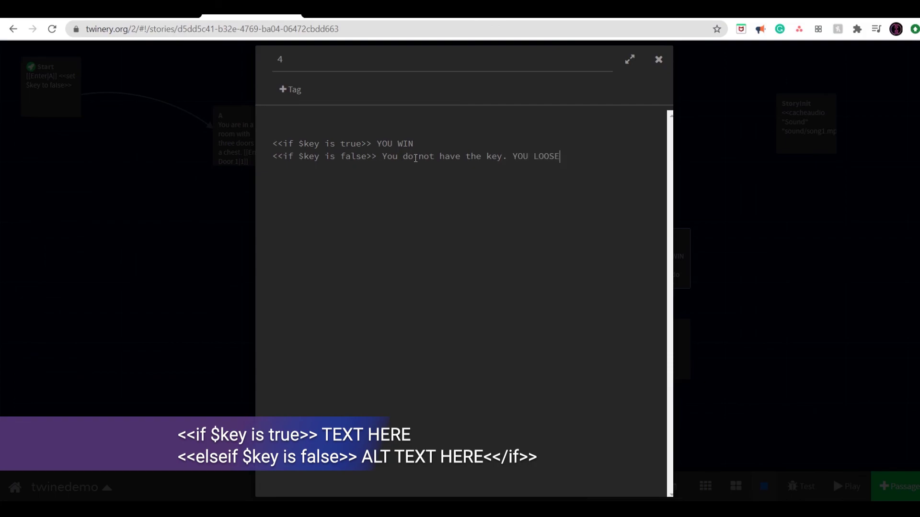
pyautogui.write('.')
# Change the false condition's if to elseif, end the block with <</if>> on a new line, and close passage 4.
pyautogui.press('Return')
pyautogui.write('<else')
pyautogui.press('Up')
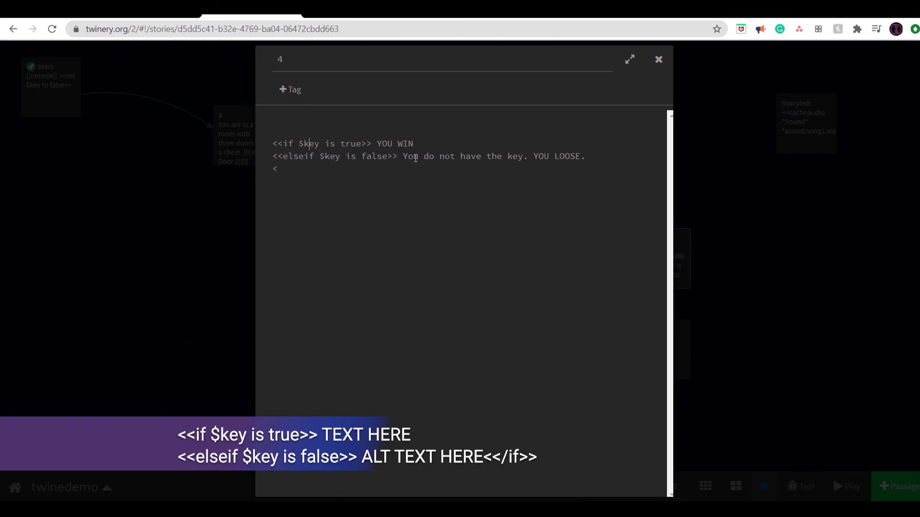
pyautogui.press('Down')
pyautogui.press('Right')
pyautogui.press('Right')
pyautogui.press('Right')
pyautogui.press('Right')
pyautogui.press('Right')
pyautogui.press('Right')
pyautogui.press('Right')
pyautogui.press('Right')
pyautogui.press('Right')
pyautogui.press('Right')
pyautogui.press('Right')
pyautogui.press('Right')
pyautogui.press('Right')
pyautogui.press('Right')
pyautogui.press('Right')
pyautogui.press('Right')
pyautogui.press('Right')
pyautogui.press('Right')
pyautogui.press('Right')
pyautogui.press('Right')
pyautogui.press('Right')
pyautogui.press('Right')
pyautogui.press('Right')
pyautogui.press('Right')
pyautogui.press('Right')
pyautogui.press('Right')
pyautogui.press('Right')
pyautogui.press('Down')
pyautogui.write('</if>>')
pyautogui.click(659, 60)
# Publish the story with the new condition to a file and open the published file.
pyautogui.click(105, 478)
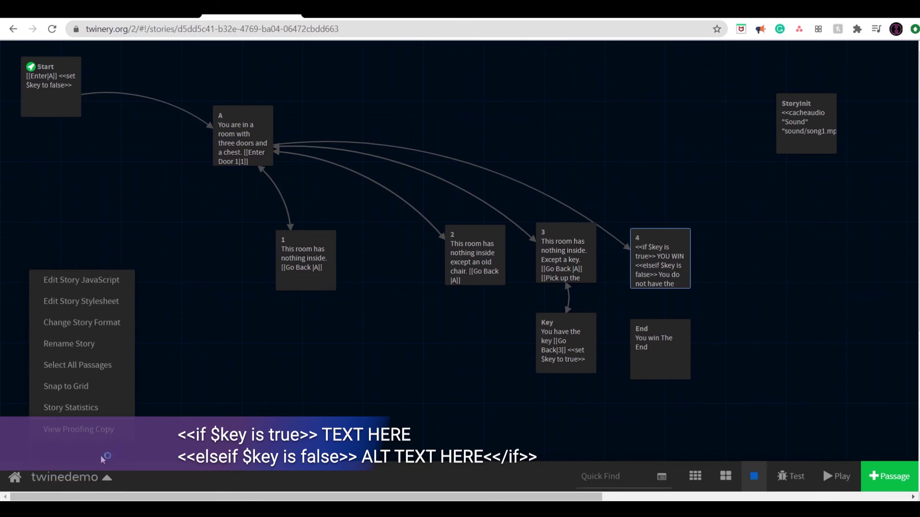
pyautogui.click(102, 462)
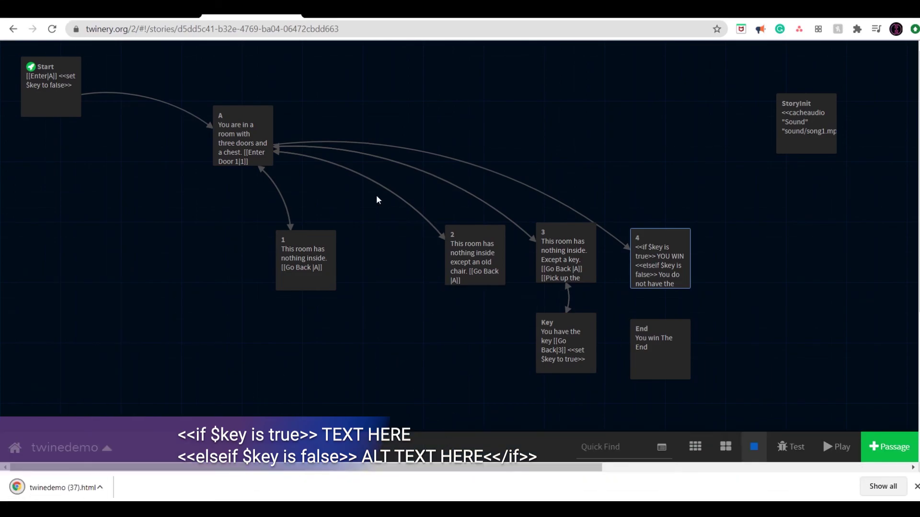
pyautogui.click(82, 488)
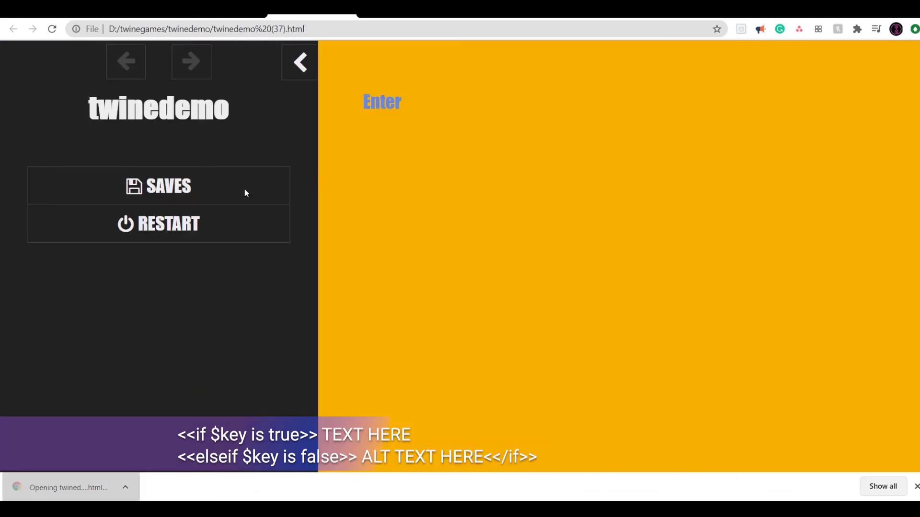
# Play through doors 1, 2 and 3 without picking up the key, and open the chest.
pyautogui.click(378, 96)
pyautogui.click(389, 164)
pyautogui.click(389, 167)
pyautogui.click(383, 229)
pyautogui.click(402, 172)
pyautogui.click(392, 288)
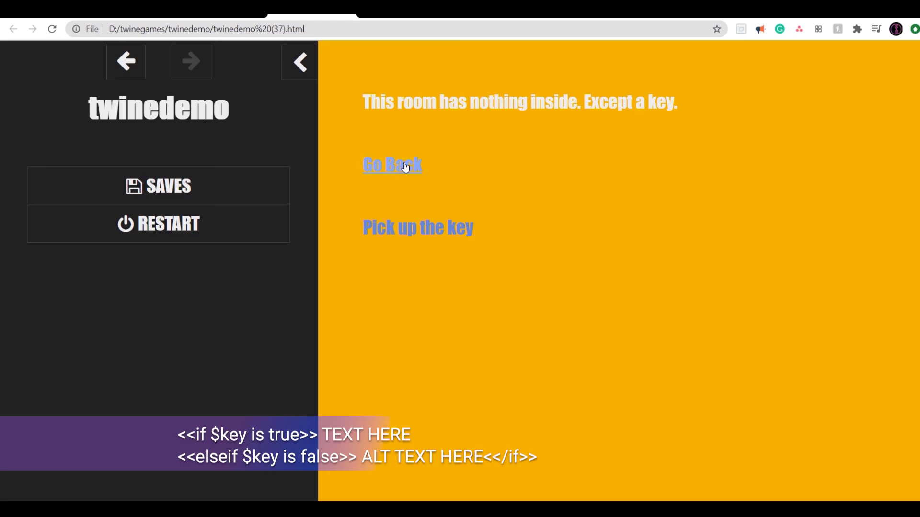
pyautogui.click(401, 165)
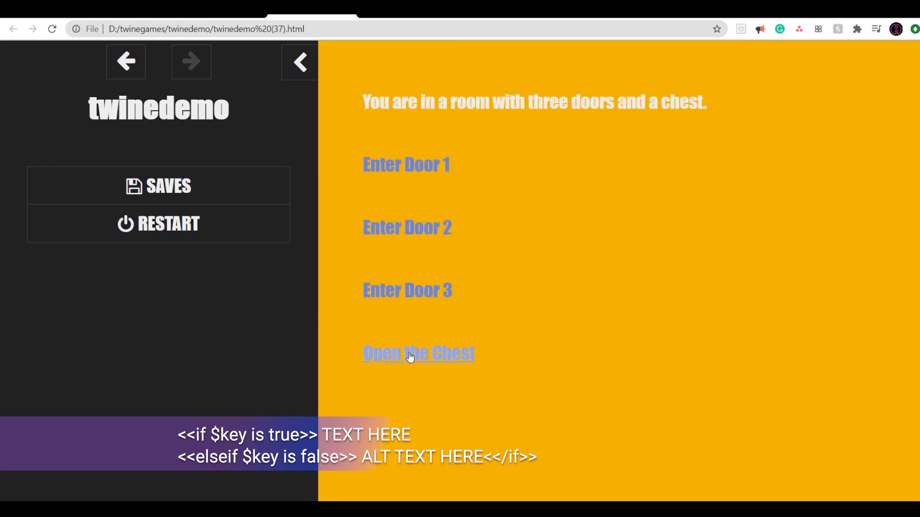
pyautogui.click(410, 356)
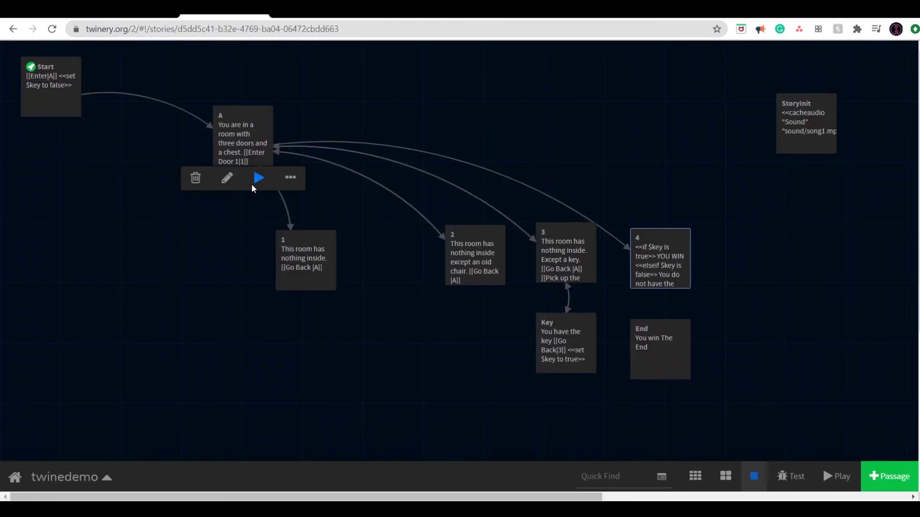
# Return to the story map, publish the story to a file again and open it.
pyautogui.click(347, 17)
pyautogui.click(114, 477)
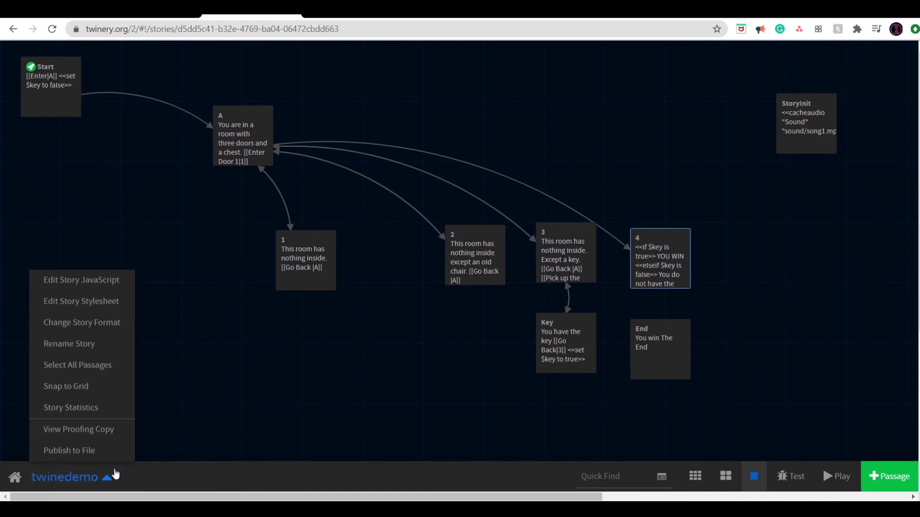
pyautogui.click(72, 451)
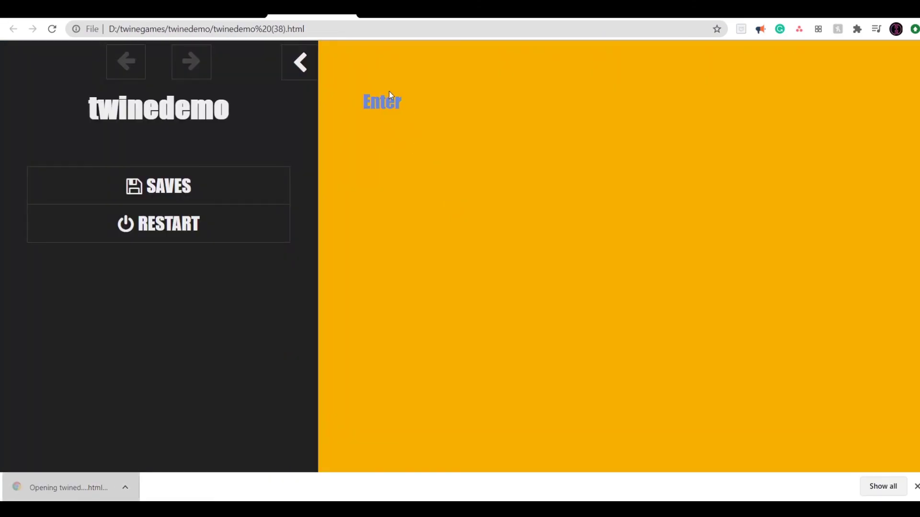
# Play through all three doors, pick up the key behind door 3, open the chest, and close the played story.
pyautogui.click(391, 93)
pyautogui.click(420, 165)
pyautogui.click(417, 170)
pyautogui.click(400, 223)
pyautogui.click(395, 173)
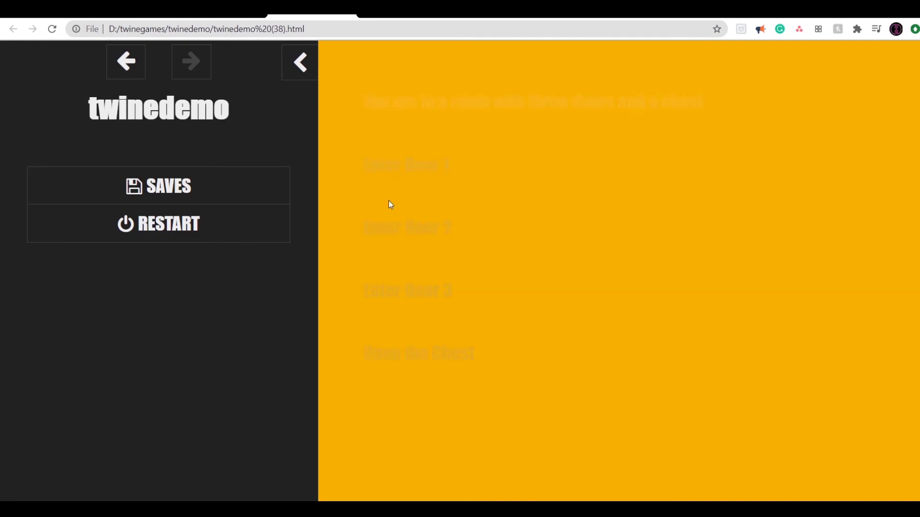
pyautogui.click(388, 293)
pyautogui.click(409, 230)
pyautogui.click(396, 170)
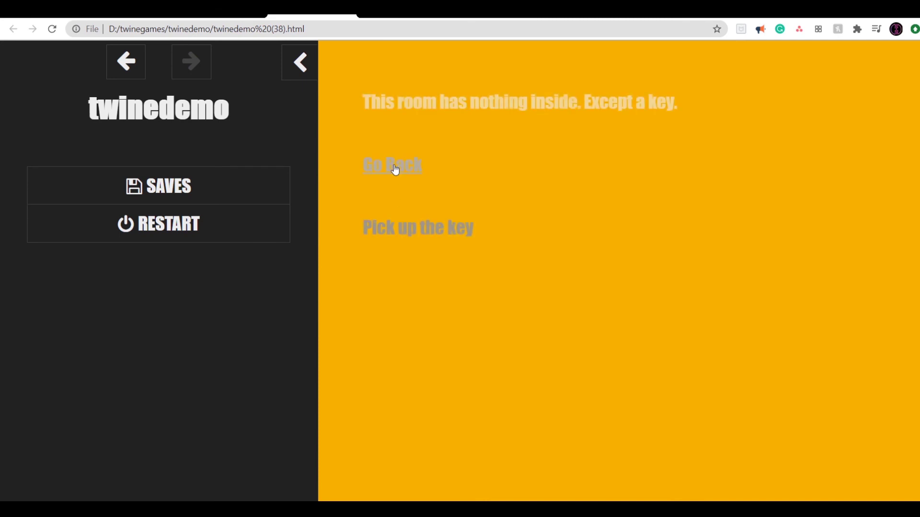
pyautogui.click(404, 173)
pyautogui.click(394, 353)
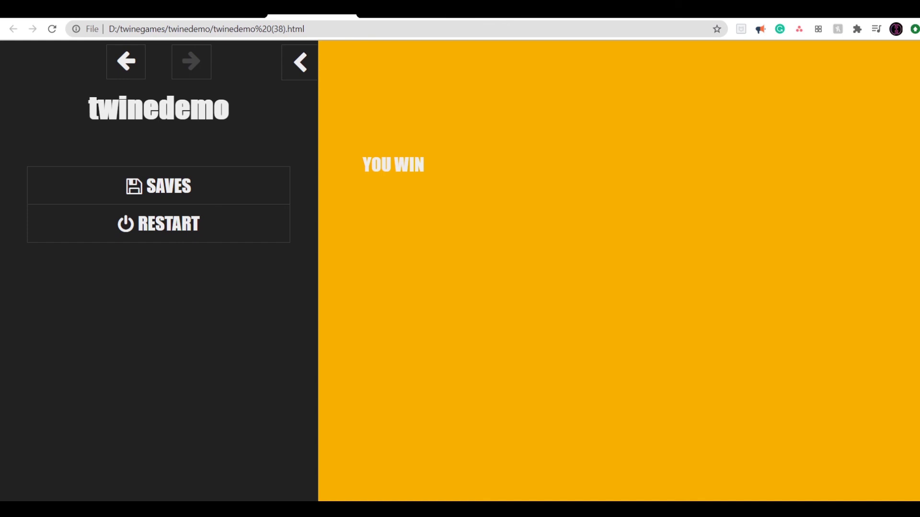
pyautogui.click(348, 15)
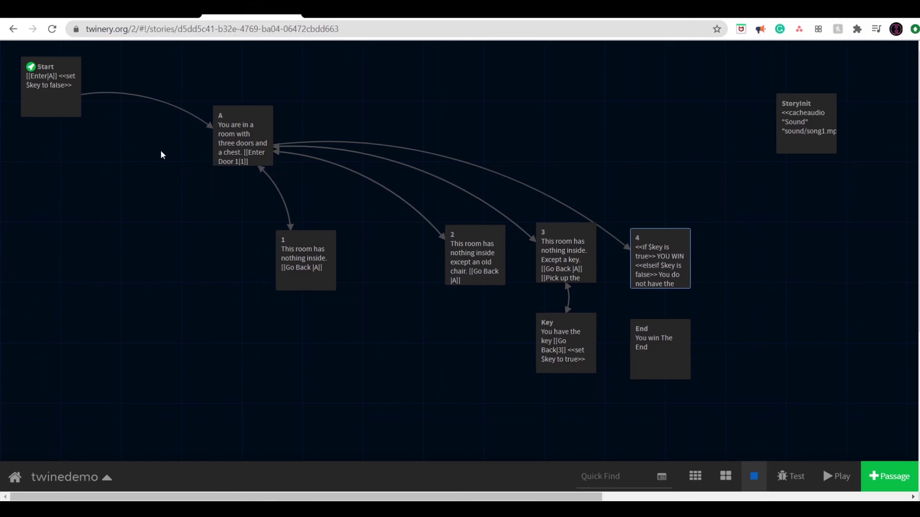
# Add the example macros <<set $key to 1>> and <<sey $key to $key + 1>> below the existing macro in the Start passage.
pyautogui.moveTo(53, 113)
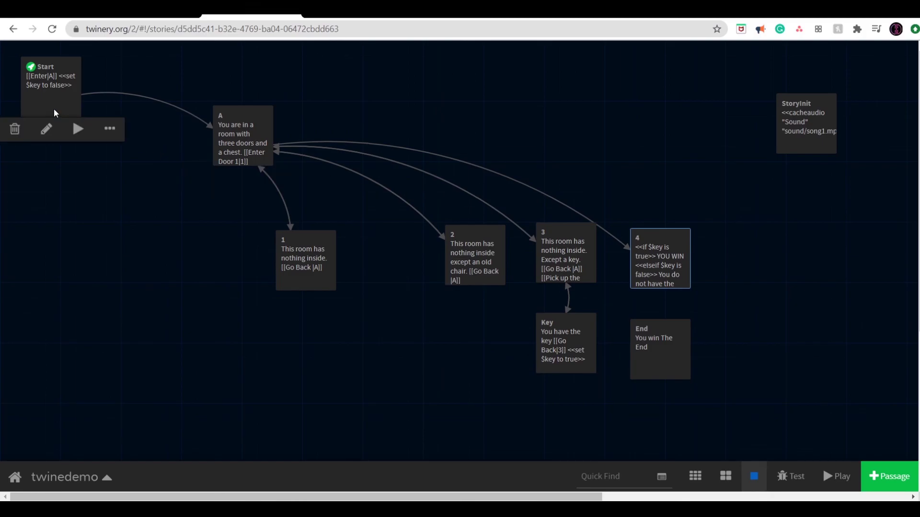
pyautogui.doubleClick(54, 113)
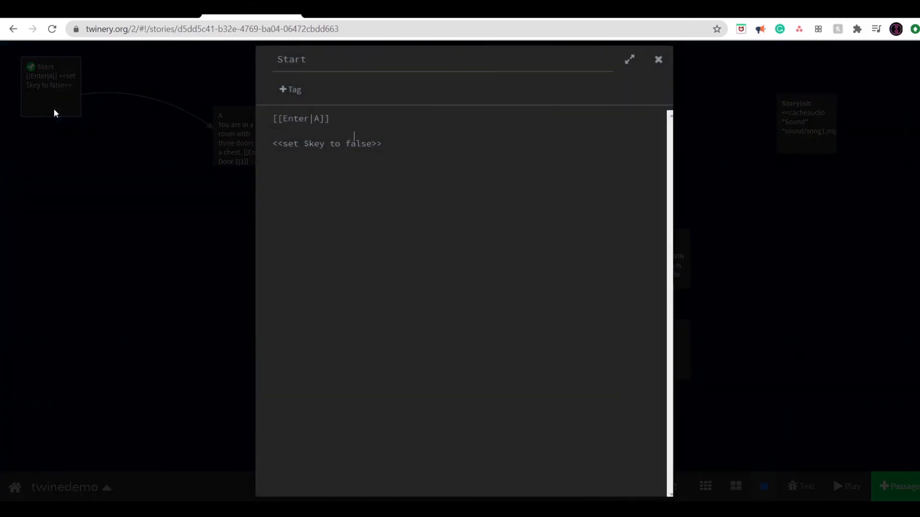
pyautogui.write('<<set')
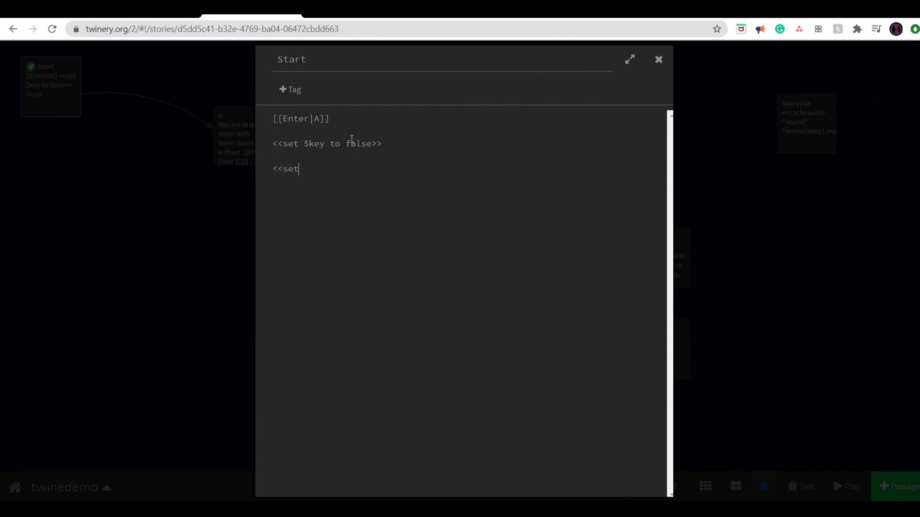
pyautogui.write(' $key to 1>>')
pyautogui.press('Return')
pyautogui.press('Return')
pyautogui.write('<<sey $key to $key + 1>>')
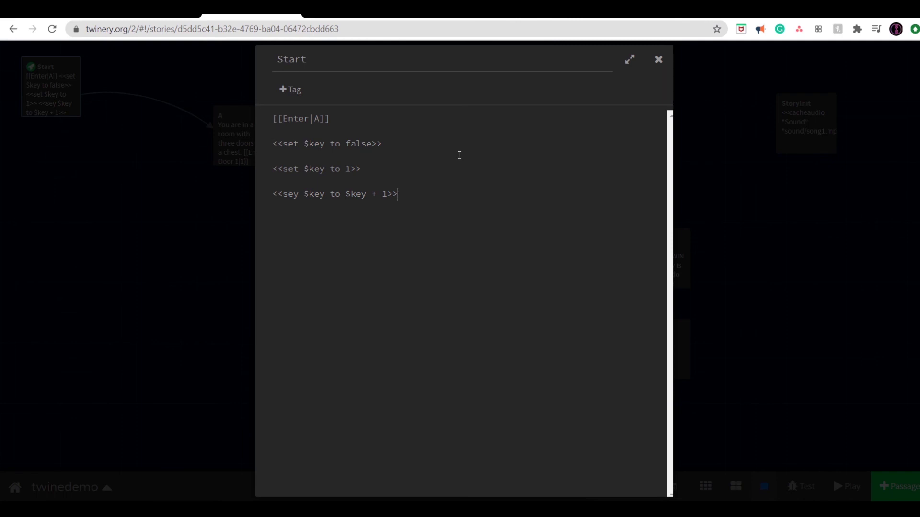
# Highlight the increment macro in the Start passage and correct its misspelled "sey" to "set".
pyautogui.hotkey('shift', 'Left')
pyautogui.hotkey('shift', 'Left')
pyautogui.hotkey('shift', 'Left')
pyautogui.hotkey('shift', 'Left')
pyautogui.hotkey('shift', 'Left')
pyautogui.hotkey('shift', 'Left')
pyautogui.hotkey('shift', 'Left')
pyautogui.hotkey('shift', 'Left')
pyautogui.hotkey('shift', 'Left')
pyautogui.hotkey('shift', 'Left')
pyautogui.hotkey('shift', 'Left')
pyautogui.hotkey('shift', 'Left')
pyautogui.hotkey('shift', 'Left')
pyautogui.hotkey('shift', 'Left')
pyautogui.hotkey('shift', 'Left')
pyautogui.hotkey('shift', 'Left')
pyautogui.hotkey('shift', 'Left')
pyautogui.hotkey('shift', 'Left')
pyautogui.hotkey('shift', 'Left')
pyautogui.hotkey('shift', 'Left')
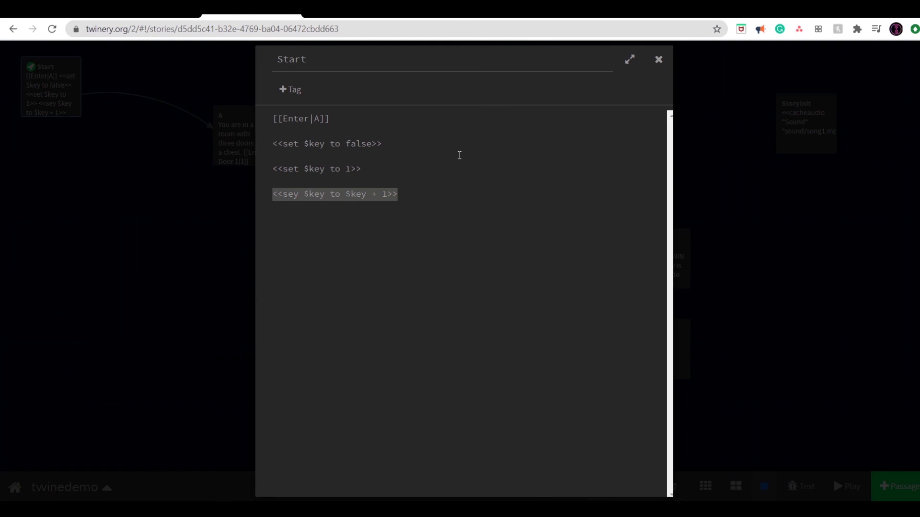
pyautogui.press('Left')
pyautogui.press('Right')
pyautogui.press('Right')
pyautogui.press('Right')
pyautogui.press('Right')
pyautogui.press('Right')
pyautogui.press('BackSpace')
pyautogui.write('t')
# Delete the two numeric example macros from the Start passage, leaving only the Enter link and <<set $key to false>>.
pyautogui.press('Left')
pyautogui.press('Left')
pyautogui.hotkey('shift', 'End')
pyautogui.press('BackSpace')
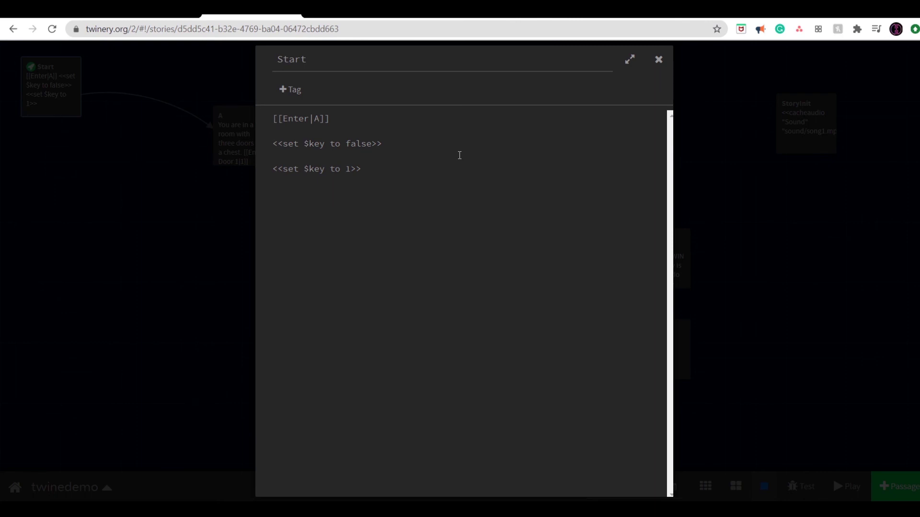
pyautogui.press('Up')
pyautogui.press('Up')
pyautogui.hotkey('shift', 'Down')
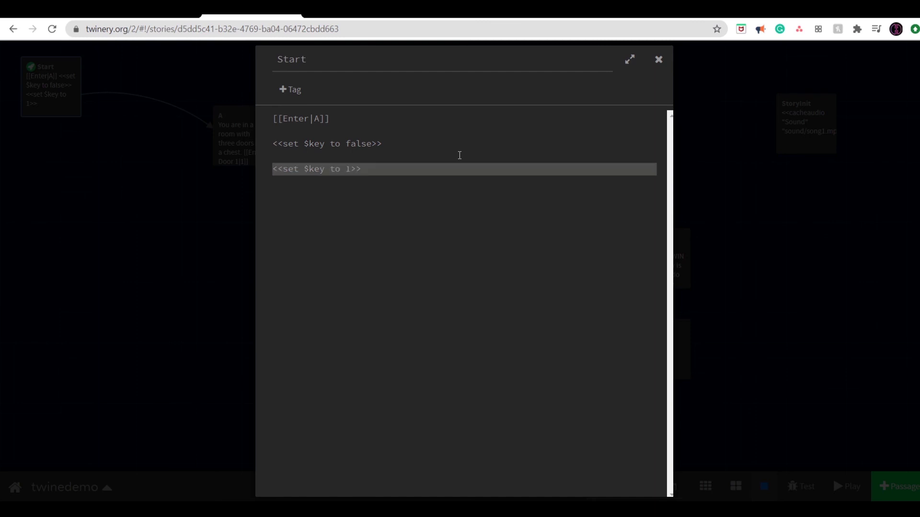
pyautogui.press('BackSpace')
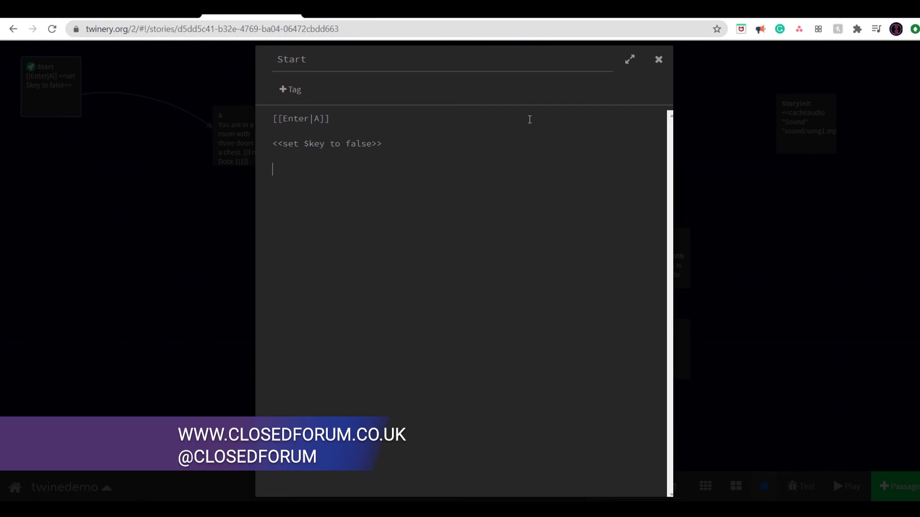
# Close the Start passage and return to the list of stories.
pyautogui.click(658, 61)
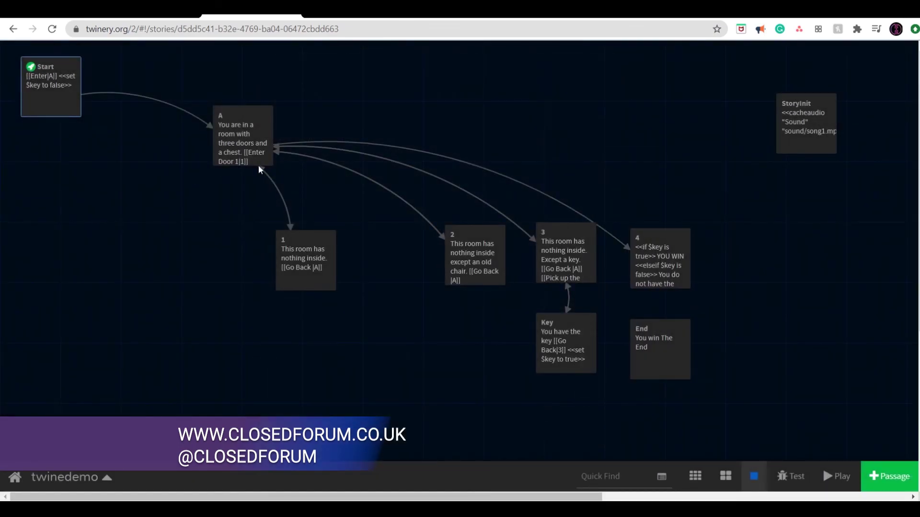
pyautogui.click(14, 477)
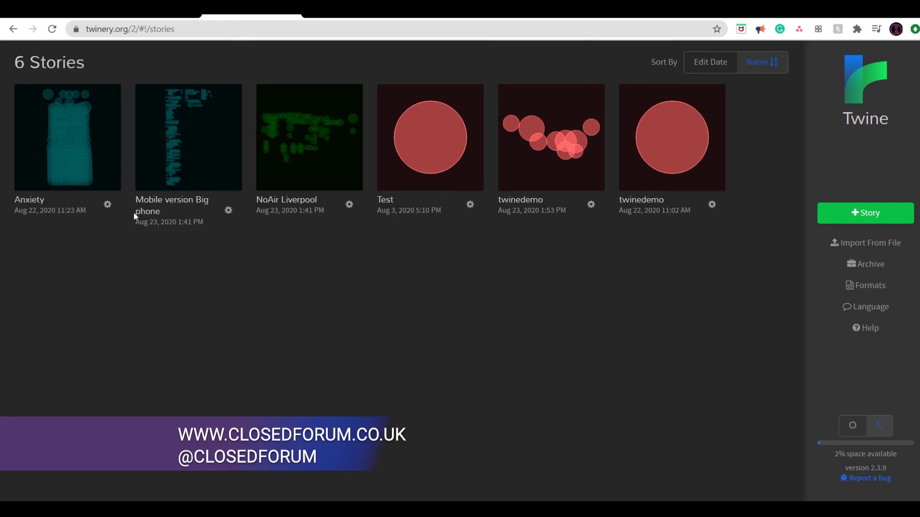
# Open the story "Mobile version Big phone" and look over the upper part of its passage map.
pyautogui.click(194, 121)
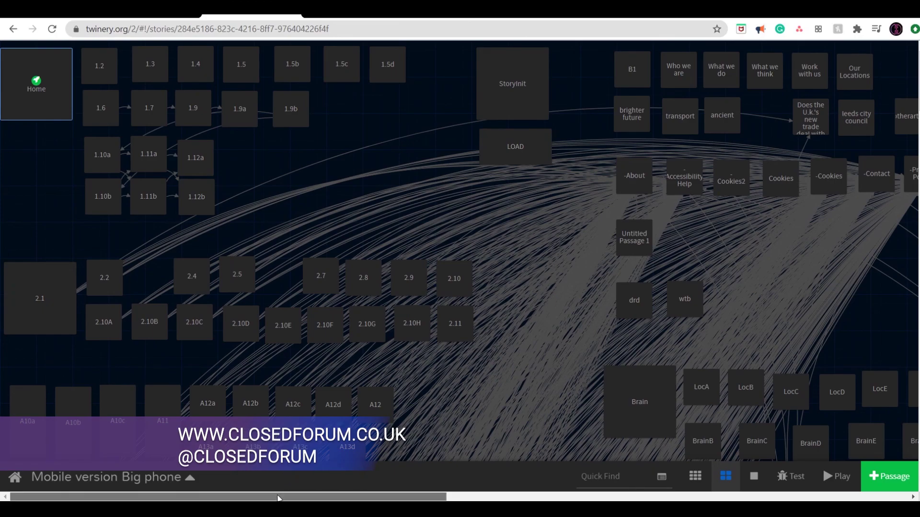
pyautogui.moveTo(279, 497); pyautogui.dragTo(377, 497)
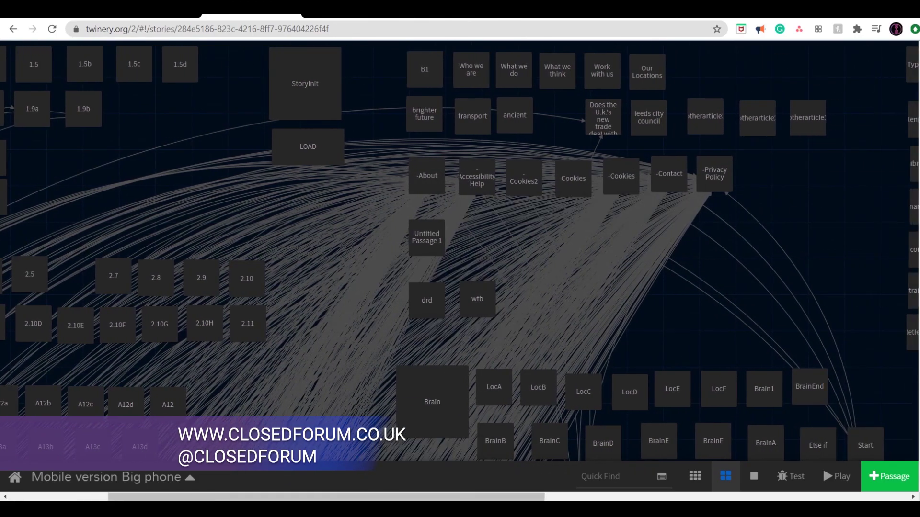
pyautogui.scroll(-9, 459, 249)
pyautogui.scroll(9, 459, 249)
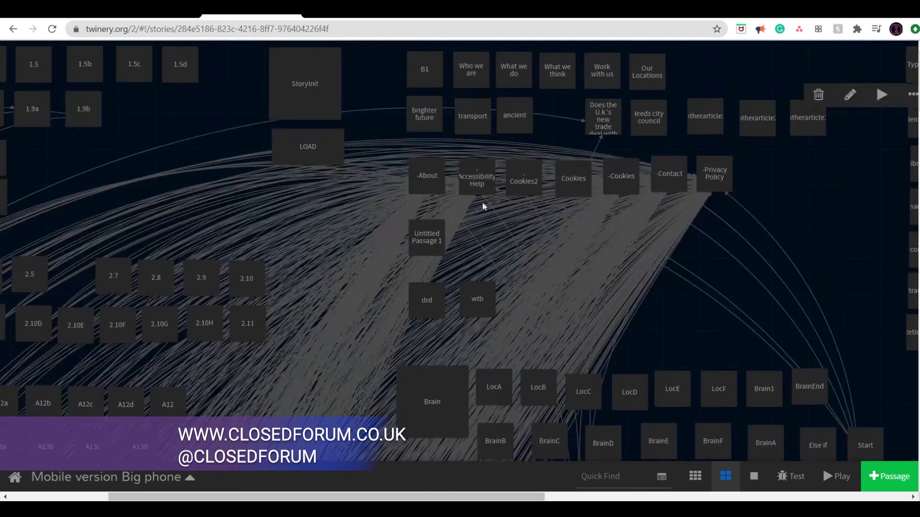
pyautogui.moveTo(413, 498); pyautogui.dragTo(315, 497)
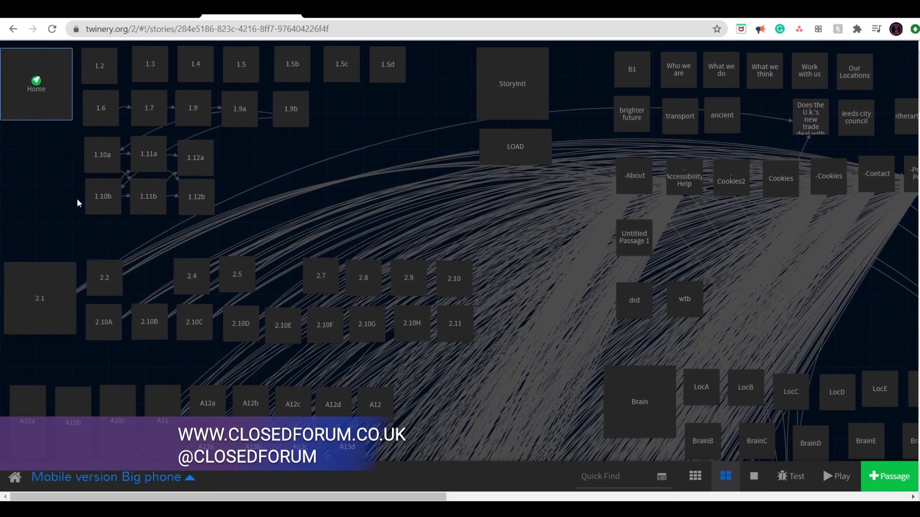
# Open the Home passage, examine its list of <<set>> variable macros, and close the passage.
pyautogui.doubleClick(15, 90)
pyautogui.moveTo(294, 235); pyautogui.dragTo(309, 358)
pyautogui.click(309, 358)
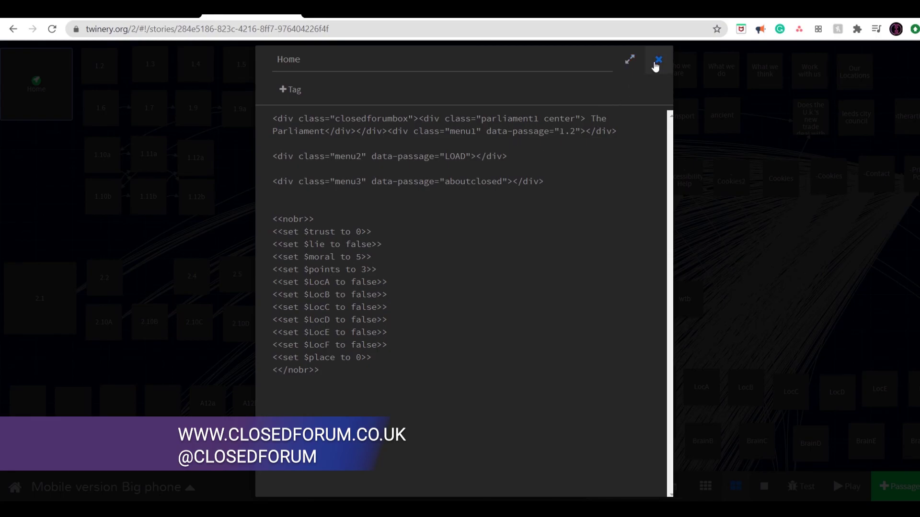
pyautogui.click(657, 61)
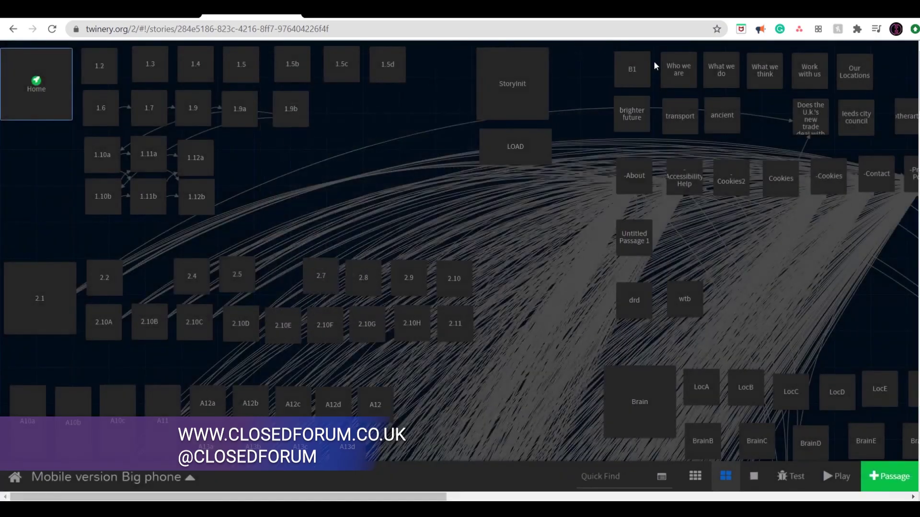
# Examine the <<cacheaudio>> macros in the StoryInit passage, then briefly open the LOAD passage and close it.
pyautogui.doubleClick(500, 90)
pyautogui.moveTo(373, 122); pyautogui.dragTo(381, 232)
pyautogui.click(481, 206)
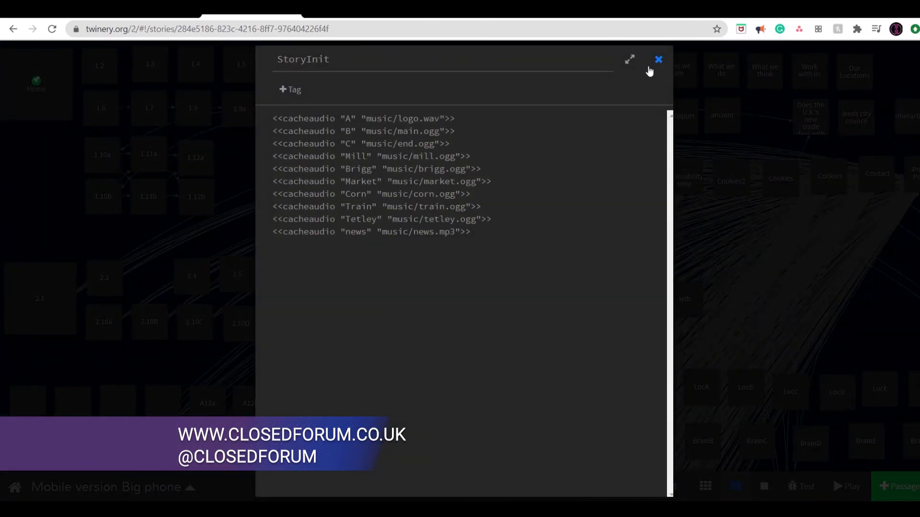
pyautogui.click(657, 60)
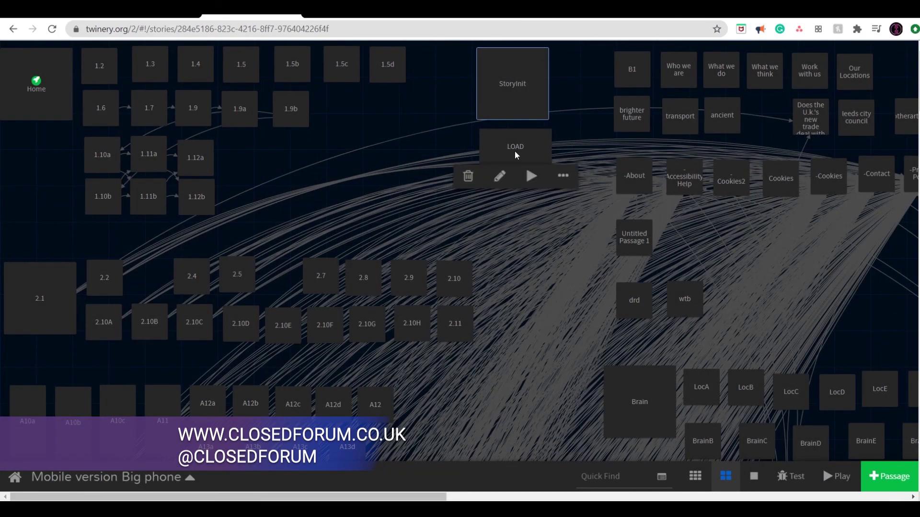
pyautogui.doubleClick(514, 149)
pyautogui.click(657, 68)
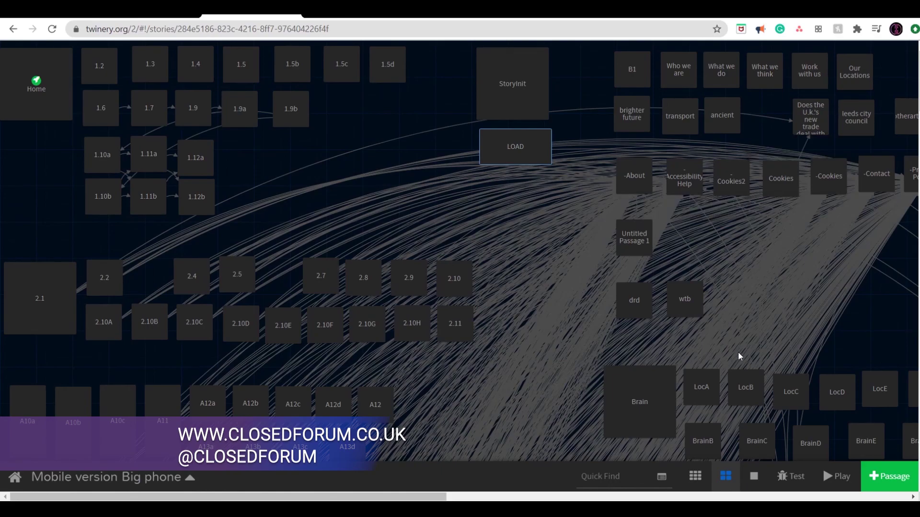
# Survey the full passage map of the story, from its numbered chapters down to 14.5 across to the separate article passages.
pyautogui.scroll(-5, 915, 105)
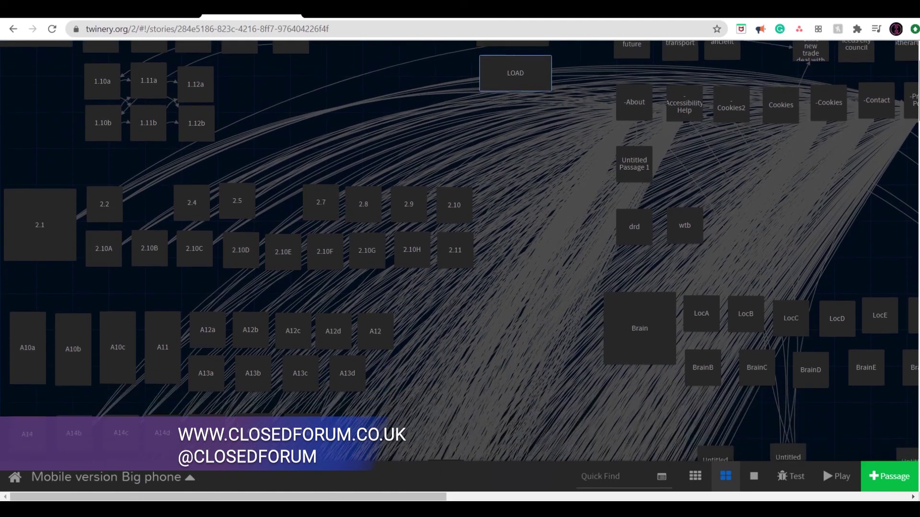
pyautogui.scroll(-1, 916, 105)
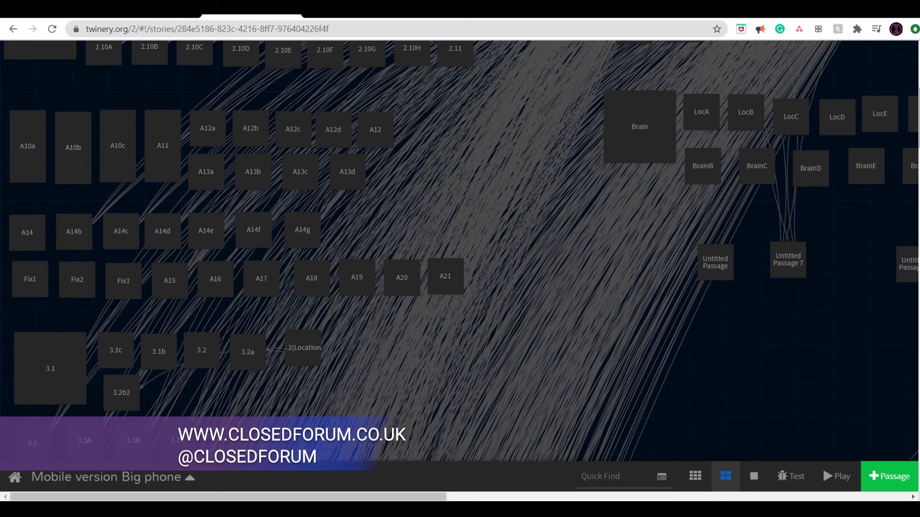
pyautogui.scroll(-10, 916, 144)
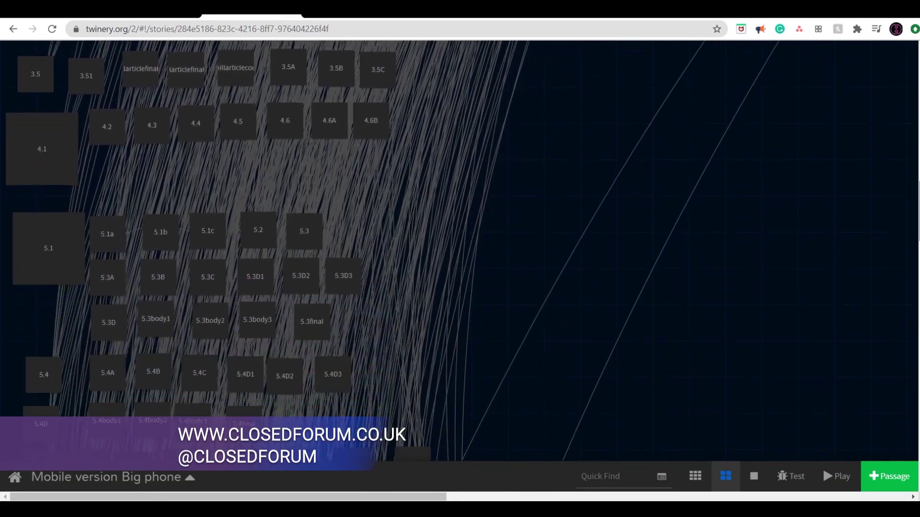
pyautogui.scroll(-10, 916, 144)
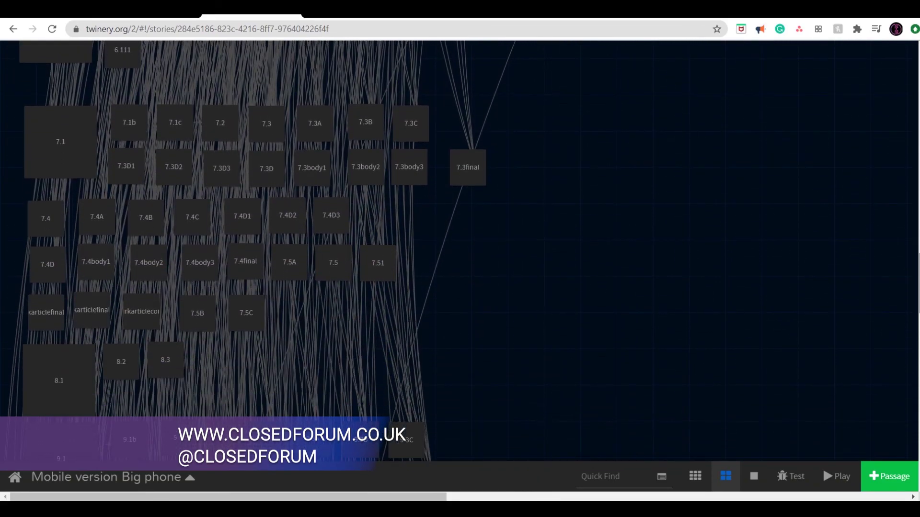
pyautogui.scroll(-10, 916, 143)
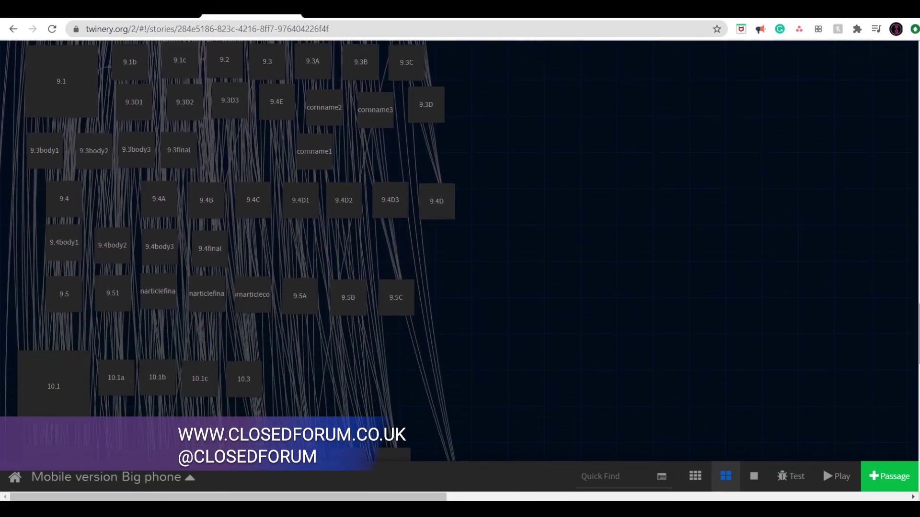
pyautogui.scroll(-10, 916, 143)
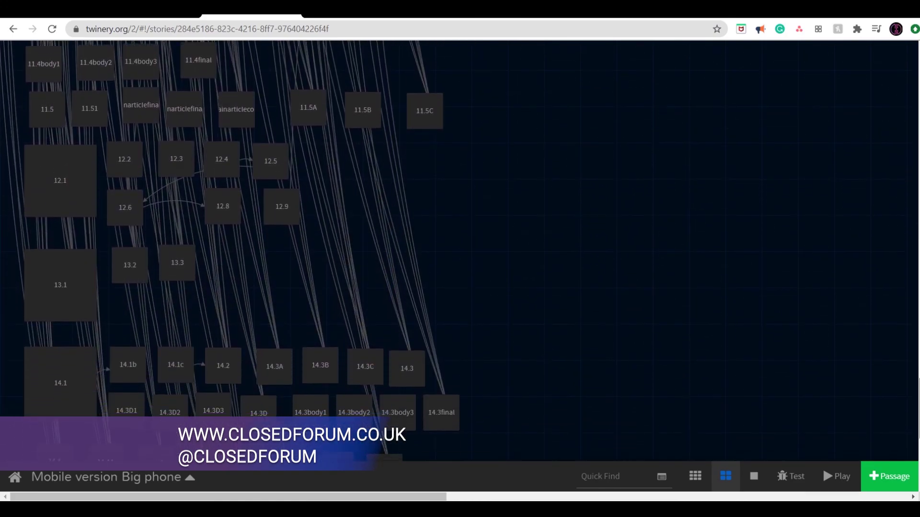
pyautogui.scroll(-5, 916, 143)
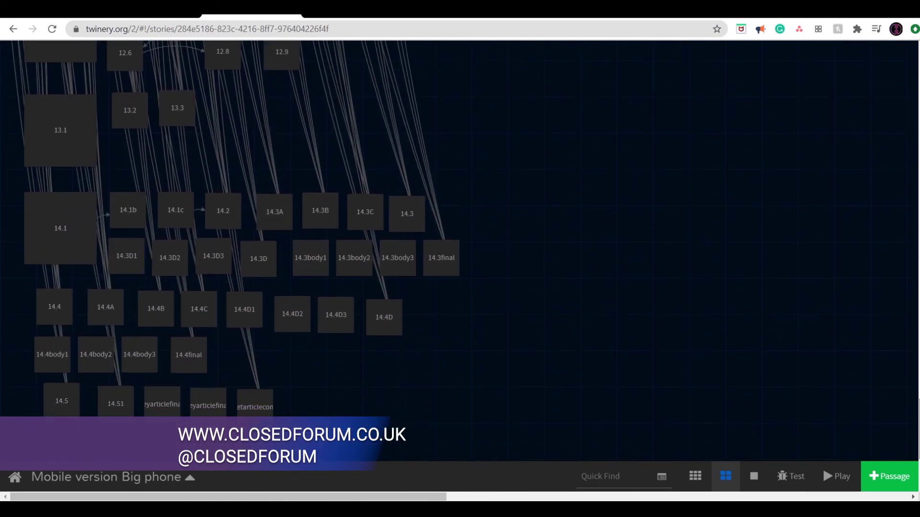
pyautogui.scroll(20, 460, 249)
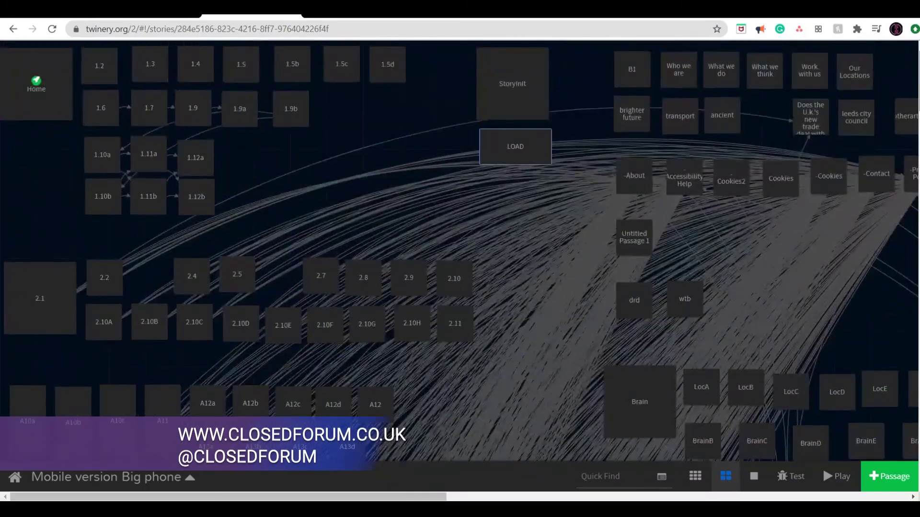
pyautogui.moveTo(435, 498); pyautogui.dragTo(643, 498)
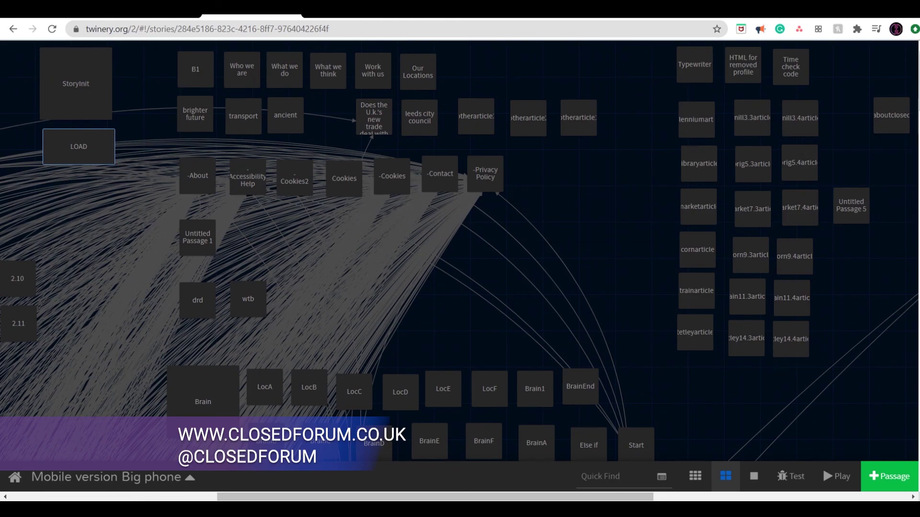
pyautogui.scroll(-5, 459, 249)
pyautogui.scroll(5, 460, 249)
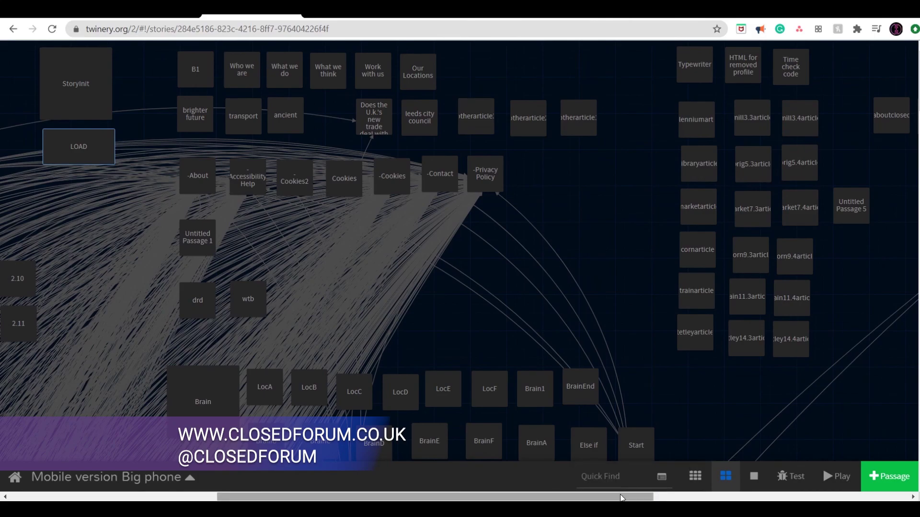
pyautogui.moveTo(614, 499); pyautogui.dragTo(352, 496)
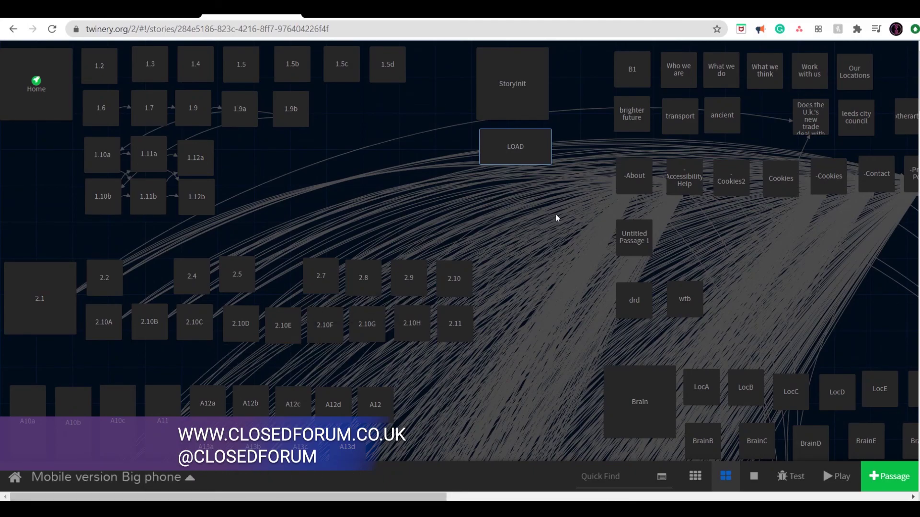
pyautogui.click(192, 479)
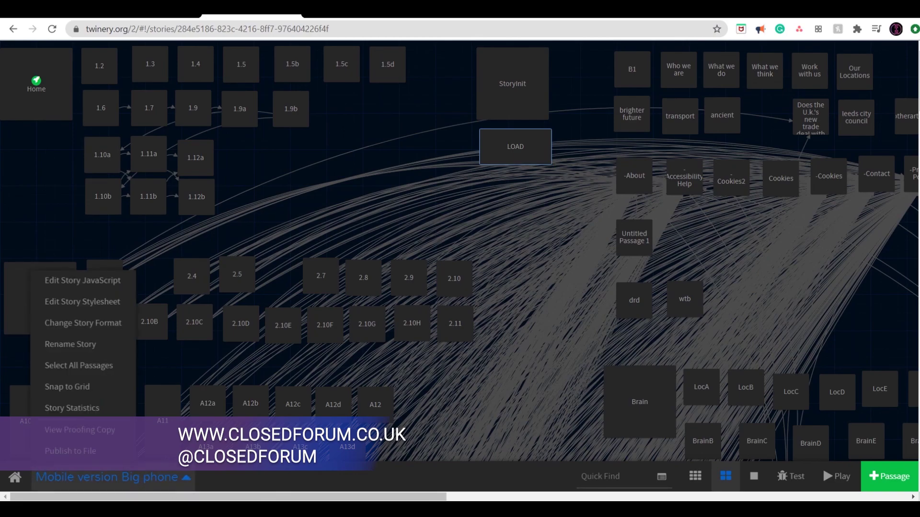
pyautogui.click(275, 465)
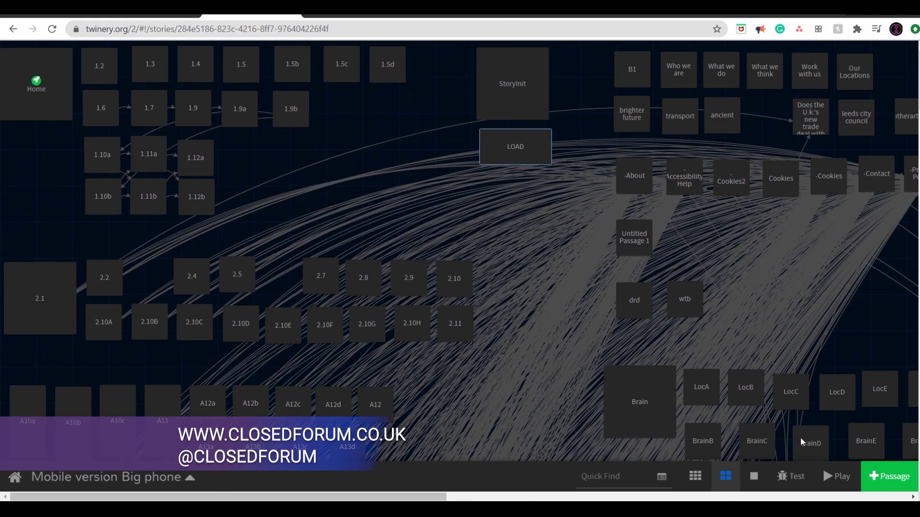